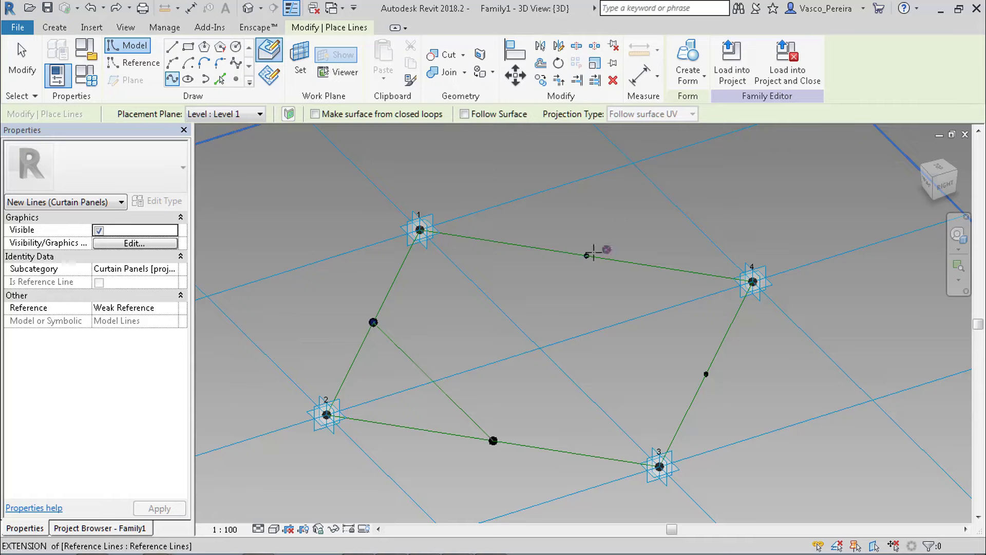
Step: Connect the midpoints of edges 1–4 and 3–4 with a spline through points and make it a reference line
left_click(587, 255)
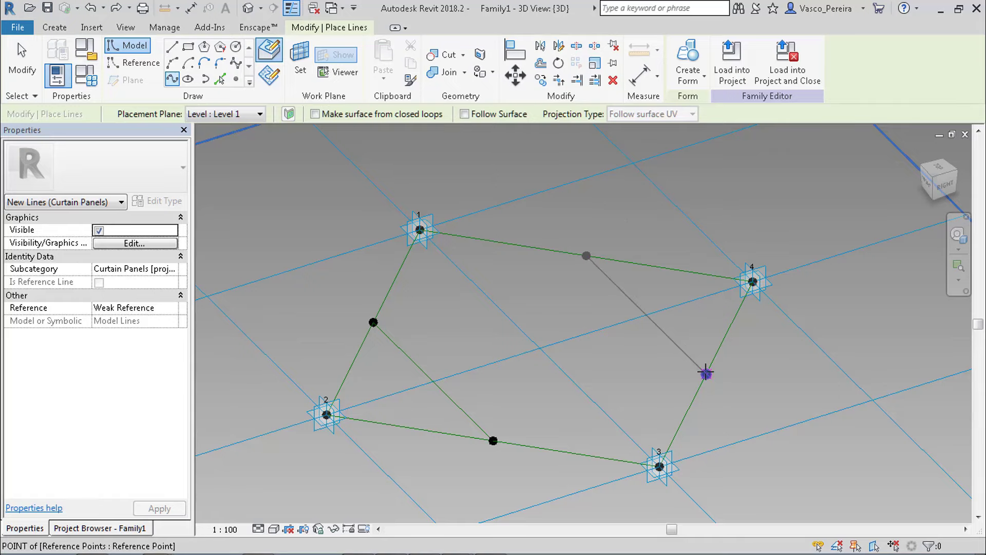
left_click(706, 374)
key("Escape")
key("Escape")
left_click(632, 305)
left_click(99, 321)
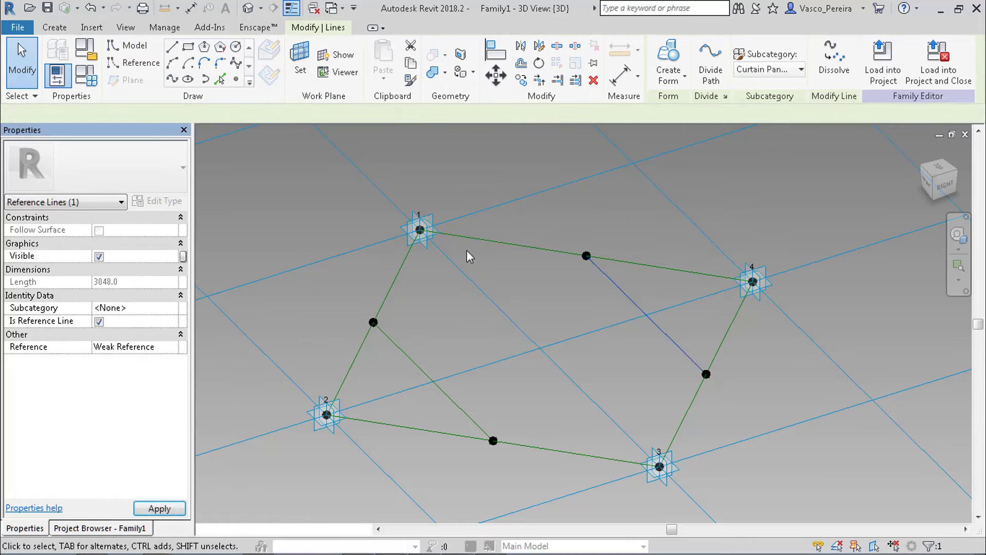
left_click(468, 257)
Step: Place a reference point on the diagonal line across corner 2, near its end on edge 1–2
left_click(236, 78)
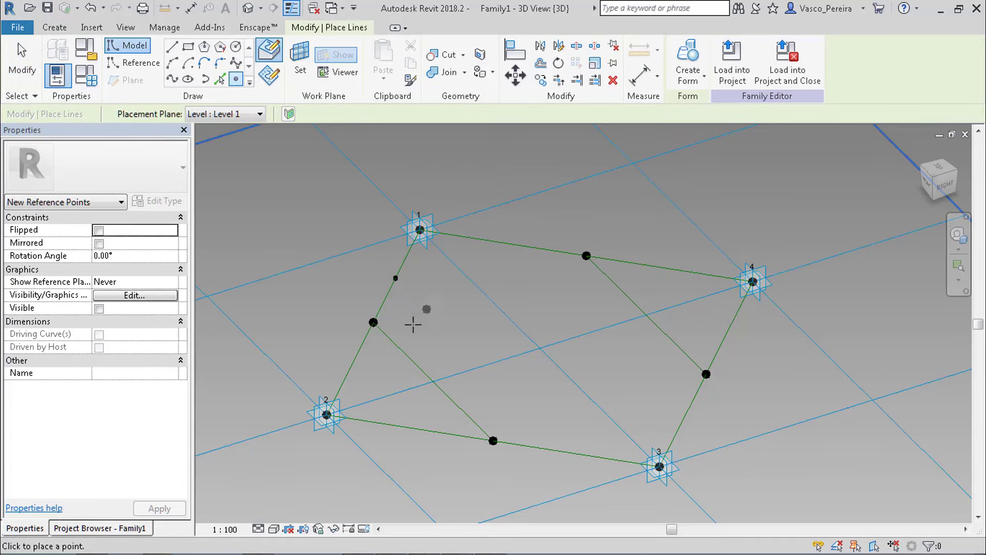
left_click(400, 349)
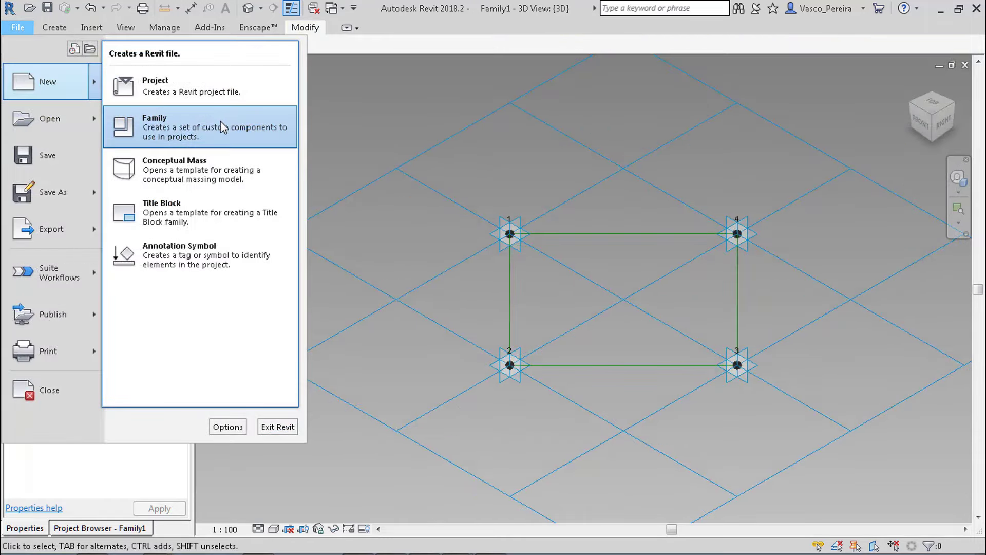
Step: Create a new family from the Metric Generic Model Adaptive template
left_click(220, 122)
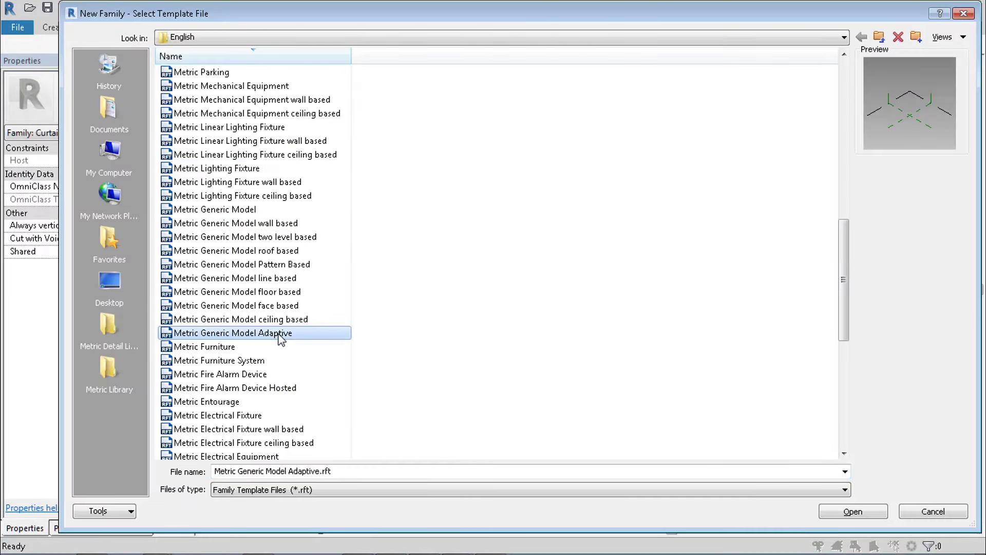
double_click(233, 335)
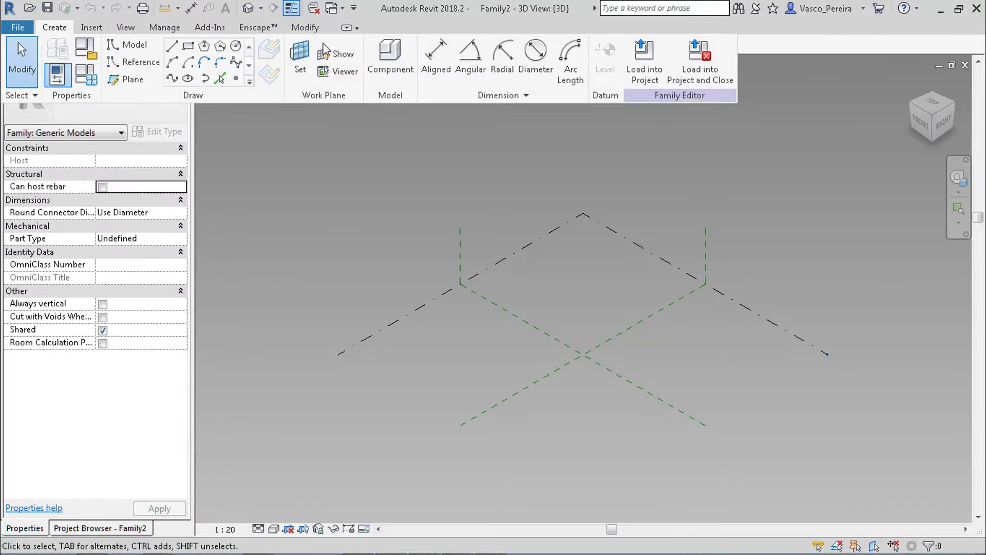
left_click(346, 27)
Step: Place a reference point near the intersection of the reference planes and make it adaptive
left_click(236, 78)
scroll(579, 436, "up", 4)
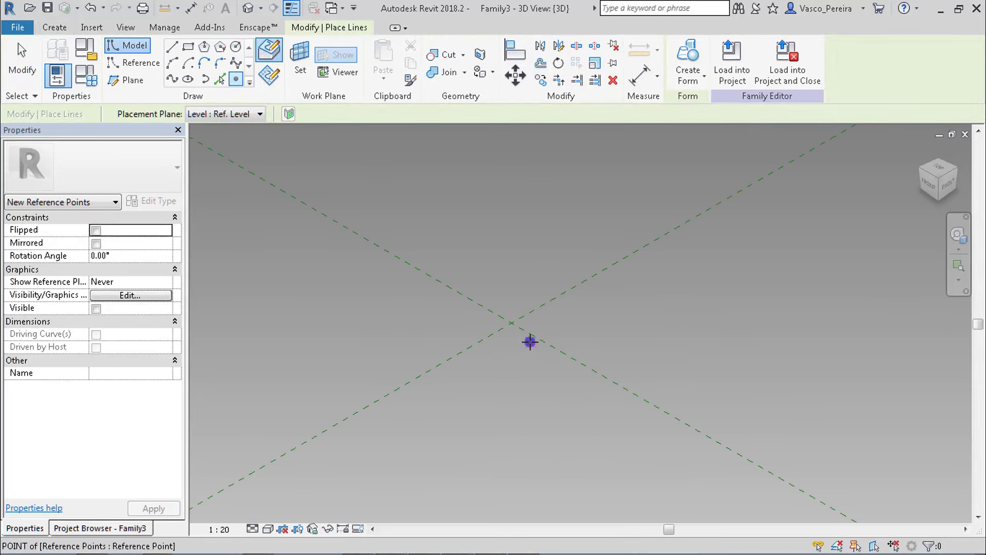
left_click(530, 342)
key("Escape")
key("Escape")
left_click_drag(423, 308, 646, 390)
left_click(716, 66)
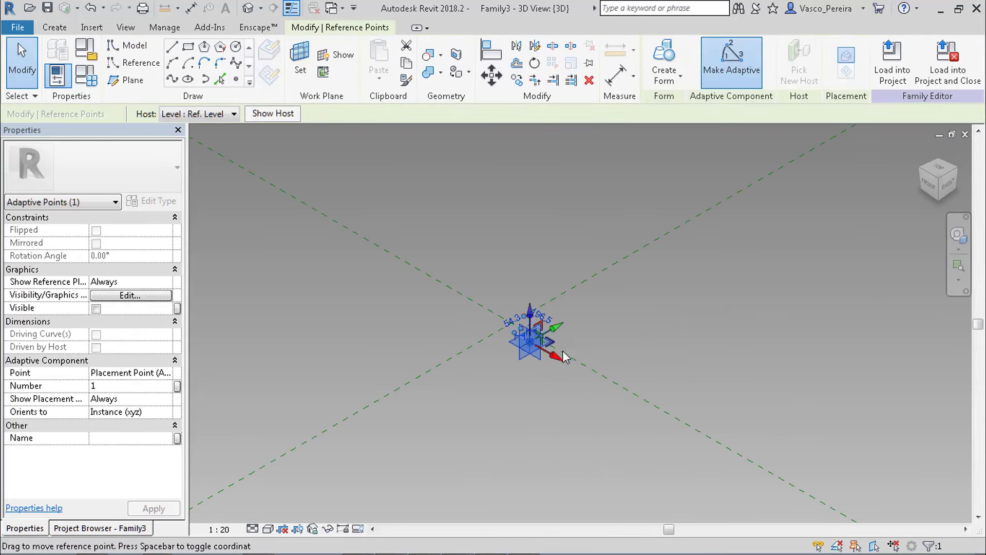
scroll(563, 350, "up", 2)
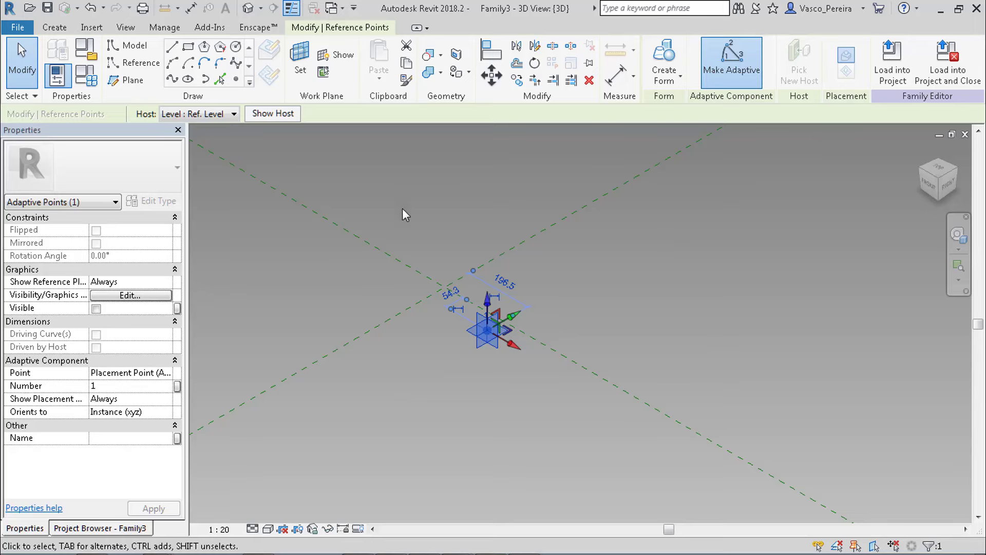
key("Escape")
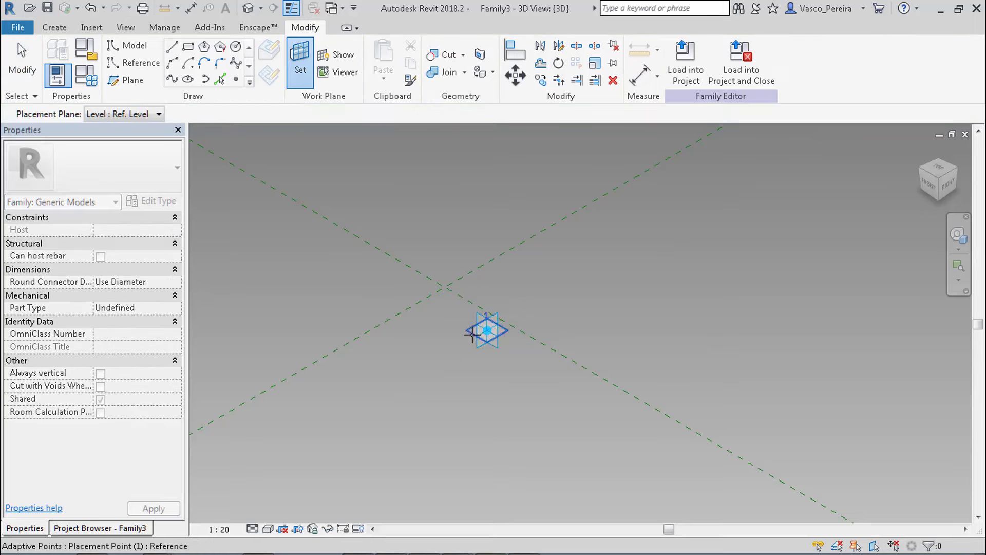
Step: Draw a rectangle with one side about 300 mm long around the adaptive point, on the point's horizontal work plane
key("Escape")
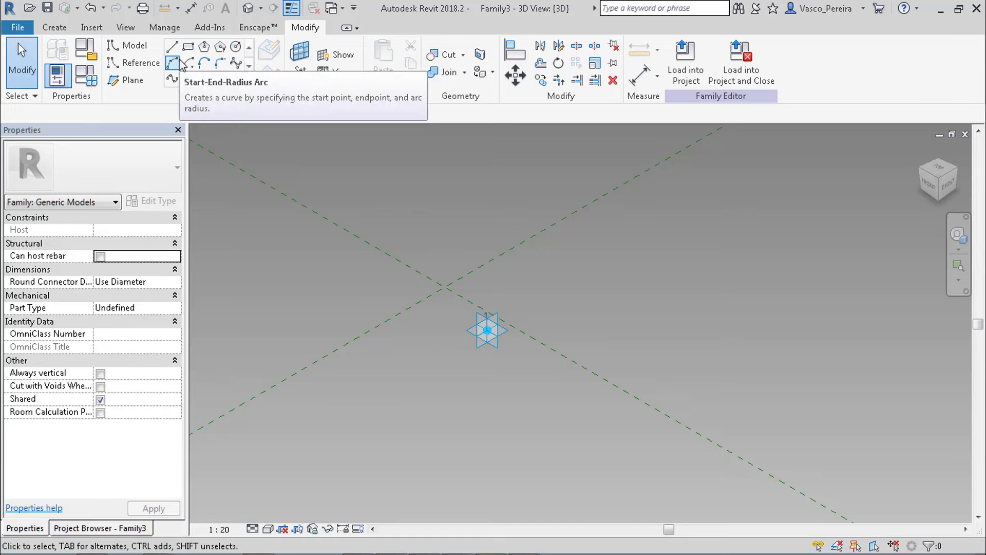
left_click(188, 47)
left_click(425, 327)
left_click(627, 312)
key("Escape")
Step: Resize the rectangle to a 200 by 200 mm square with its edges 100 mm from the adaptive point
key("d")
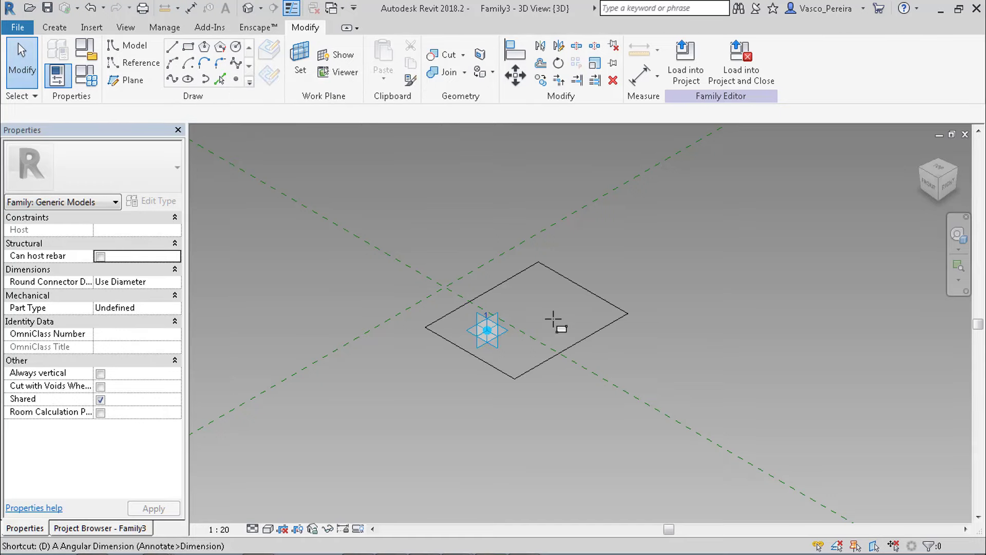
key("Tab")
left_click(491, 365)
left_click(492, 366)
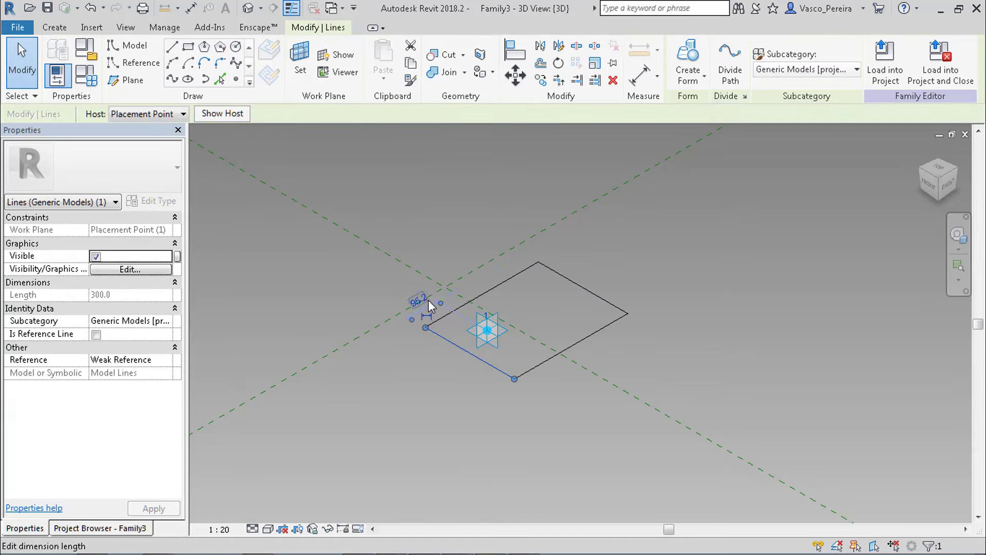
key("Return")
left_click(565, 351)
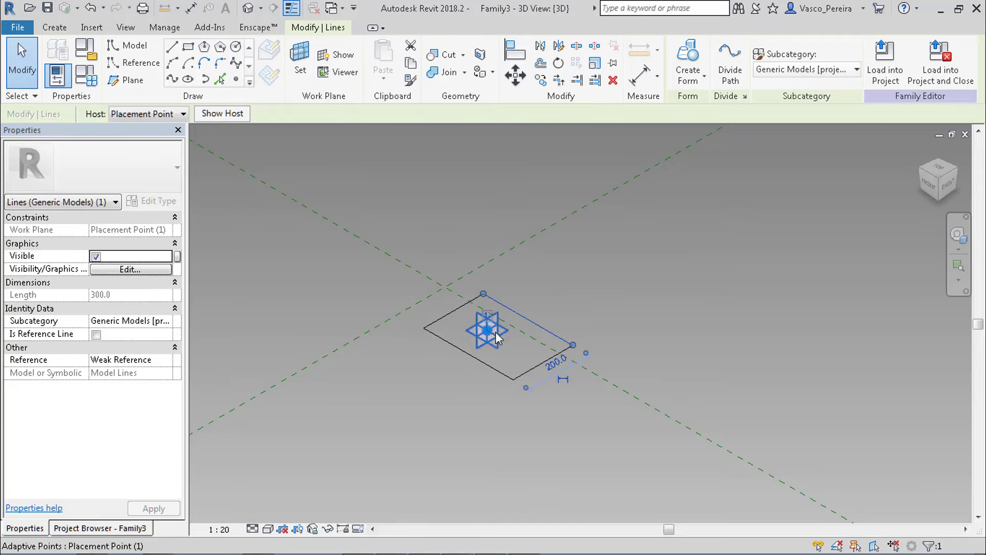
type("100")
key("Return")
left_click(450, 319)
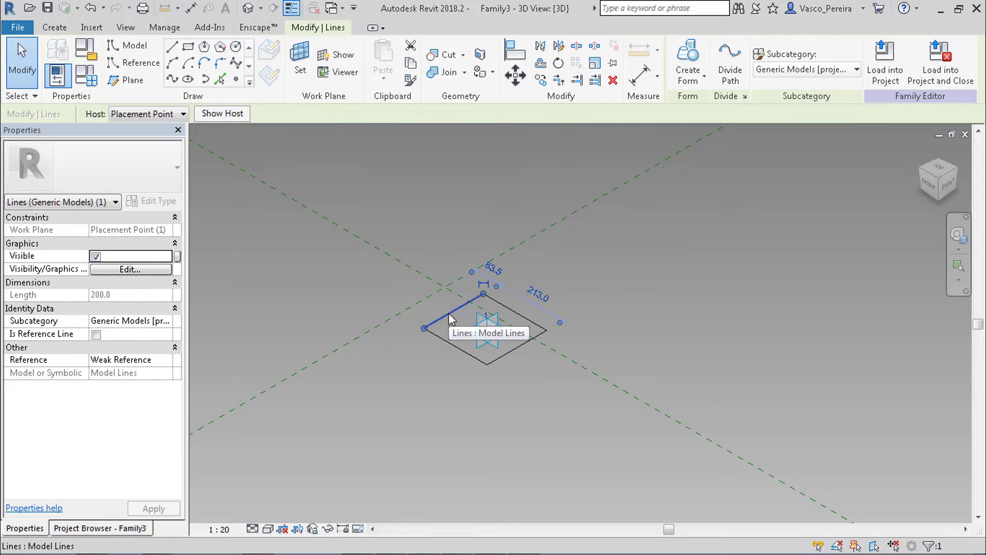
key("Escape")
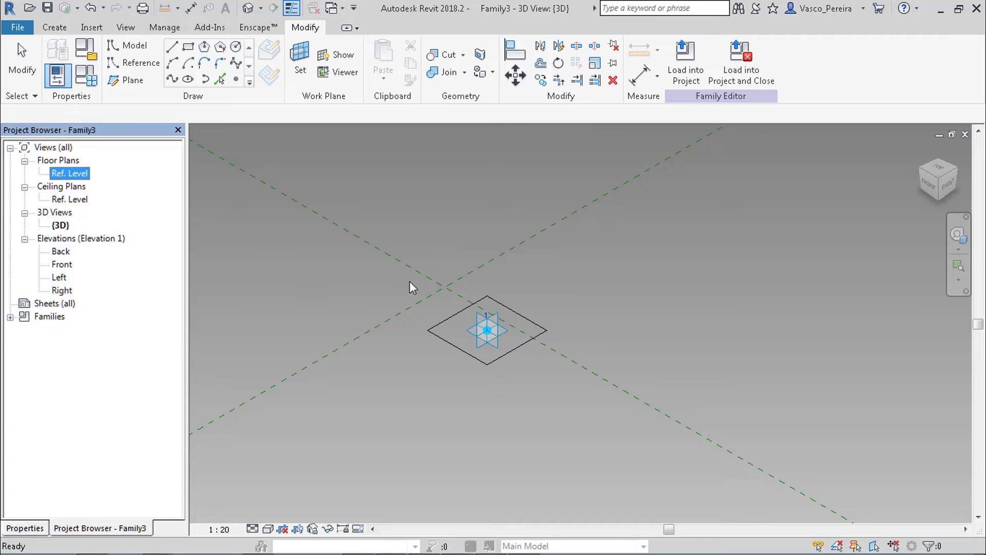
Step: In the Ref. Level floor plan, move the square and its adaptive point onto the intersection of the reference planes
double_click(64, 173)
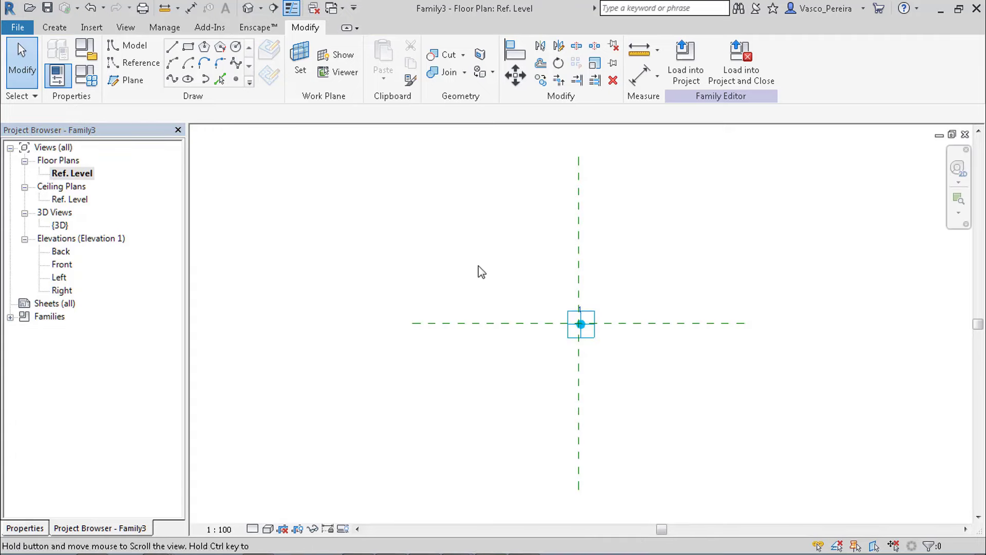
scroll(590, 339, "up", 3)
scroll(645, 338, "up", 2)
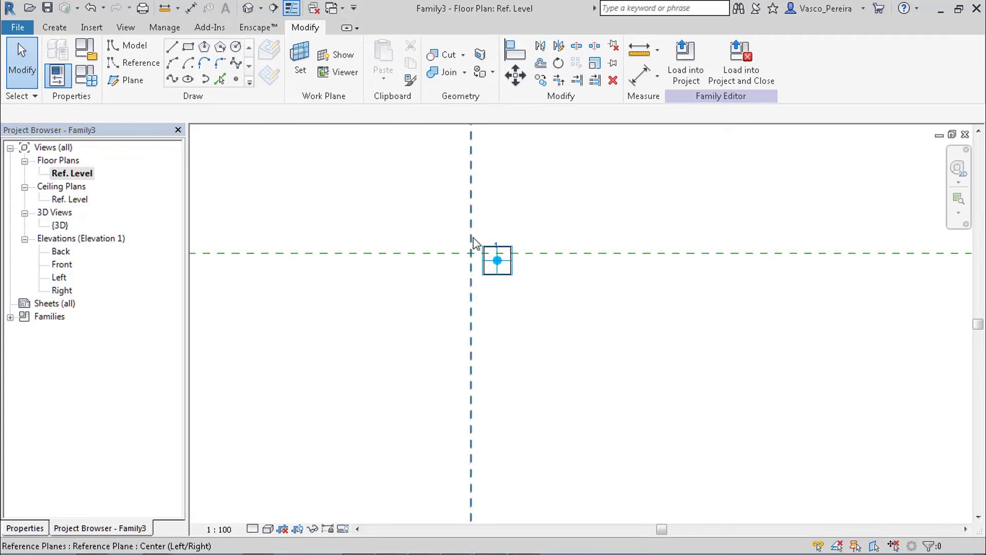
scroll(473, 237, "up", 3)
left_click_drag(361, 216, 649, 399)
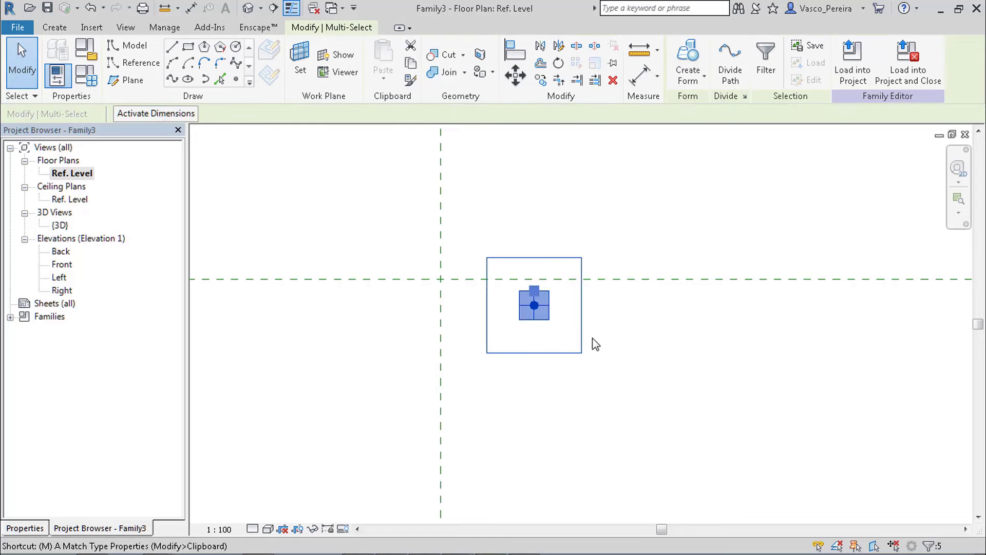
key("m")
key("v")
left_click(534, 306)
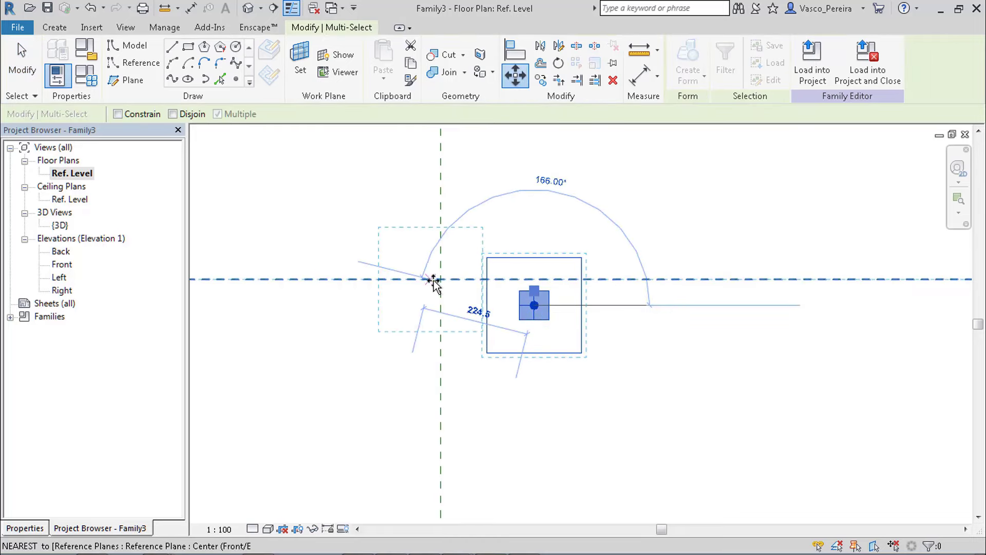
left_click(441, 279)
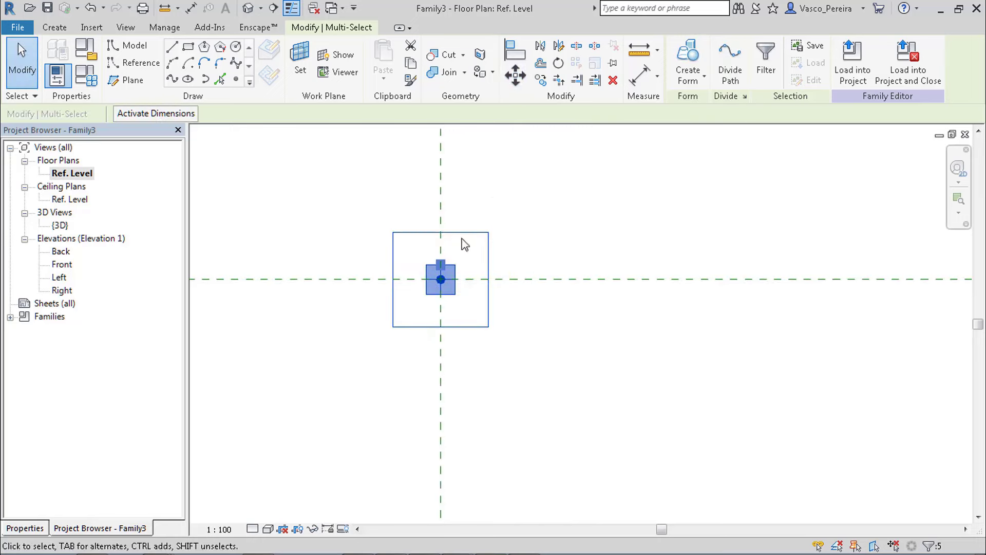
middle_click_drag(514, 230, 541, 235)
left_click(597, 191)
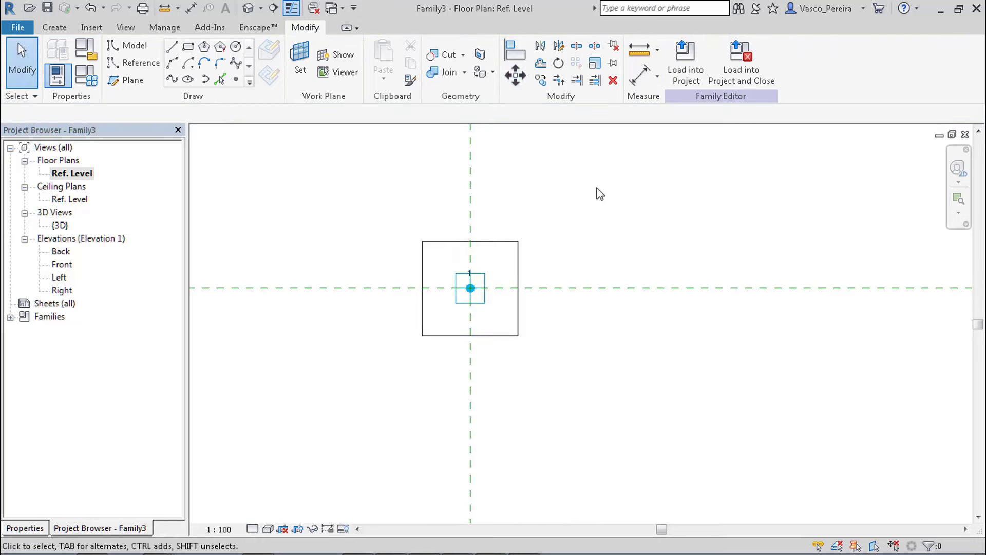
middle_click_drag(575, 180, 575, 182)
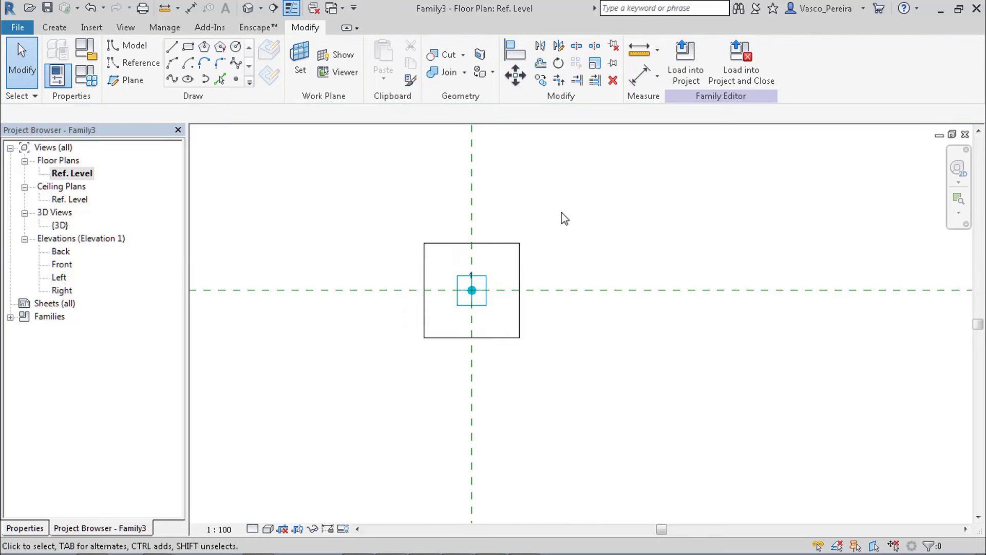
Step: Dimension the square's horizontal edges through the adaptive point and set the view scale to 1:10
key("d")
key("i")
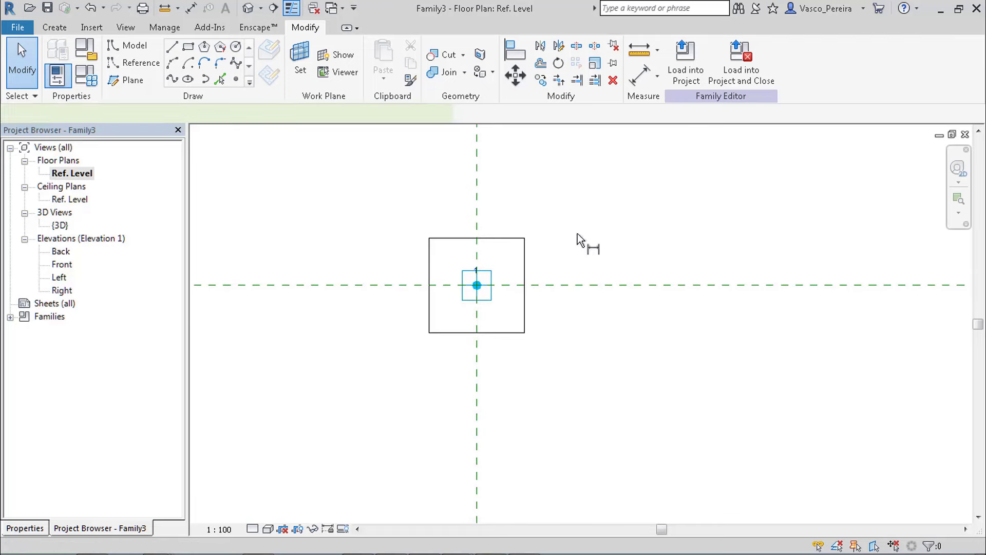
left_click(470, 287)
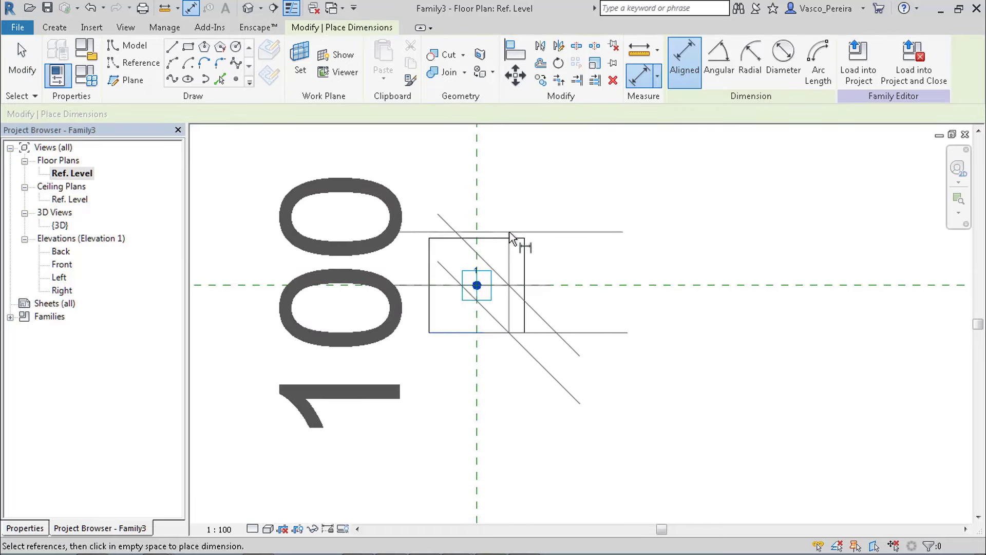
left_click(509, 236)
scroll(574, 233, "down", 2)
left_click(383, 221)
left_click(219, 529)
left_click(226, 365)
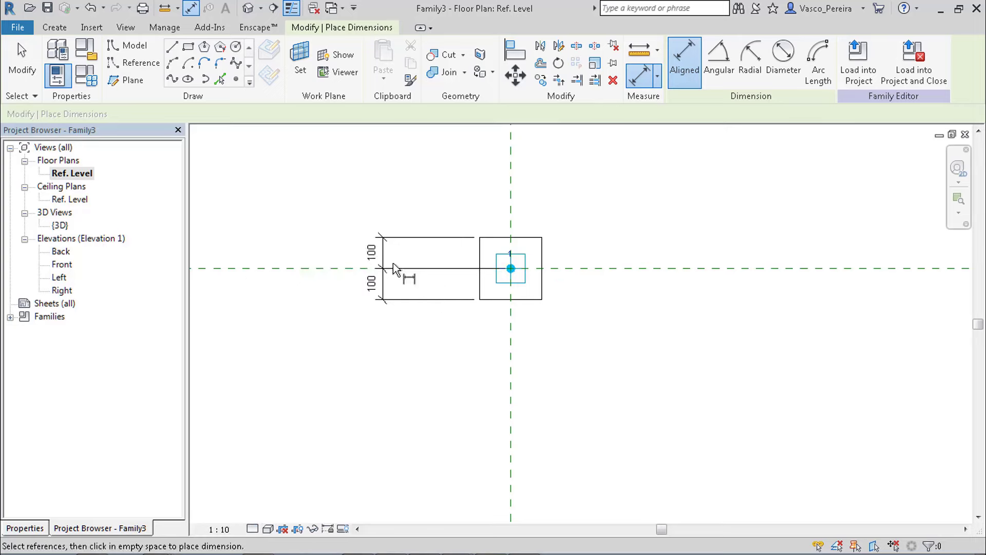
Step: Dimension the square's vertical edges through the adaptive point, placing the dimension string above the square
scroll(406, 262, "up", 2)
left_click(587, 270)
scroll(599, 268, "down", 2)
left_click(572, 179)
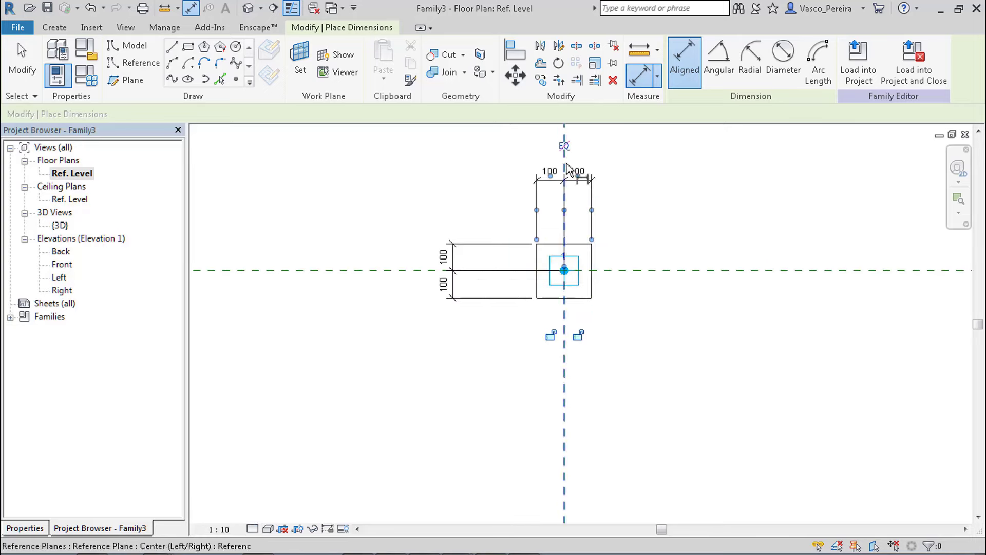
Step: Apply the equality constraint to both the horizontal and the vertical dimension strings
left_click(564, 145)
key("Escape")
key("Escape")
left_click(468, 244)
left_click(417, 271)
key("Escape")
Step: Add overall height and width dimensions to the square, outside the equalised dimension strings
key("d")
key("i")
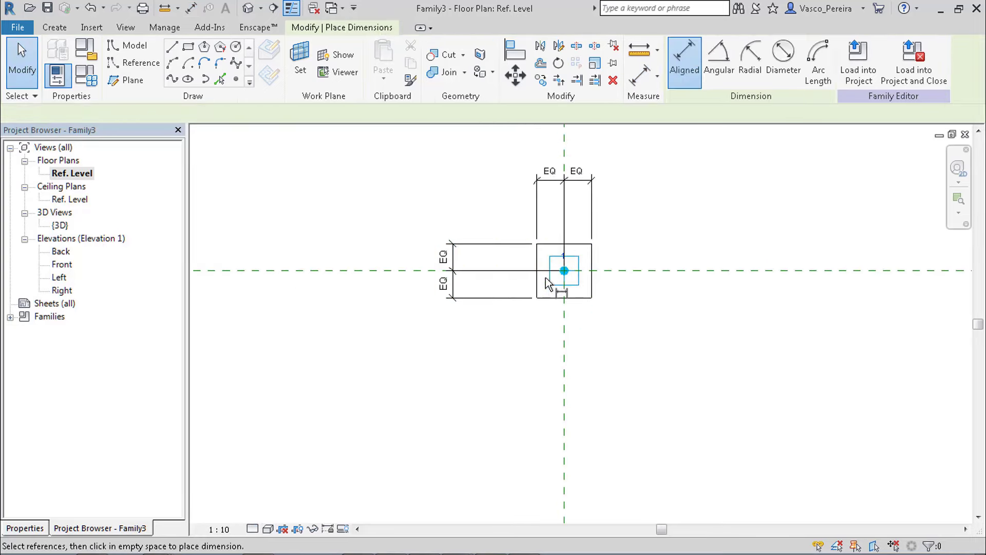
left_click(580, 244)
left_click(584, 297)
left_click(386, 340)
left_click(536, 263)
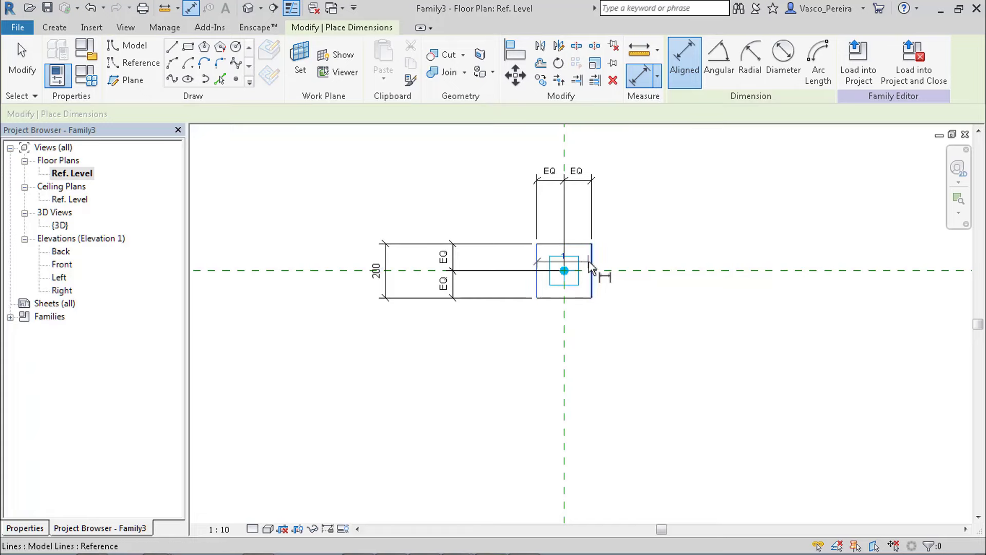
left_click(591, 264)
middle_click_drag(611, 180, 608, 233)
left_click(620, 208)
key("Escape")
Step: Label the square's overall width dimension with a new family parameter named L
left_click(593, 210)
left_click(798, 60)
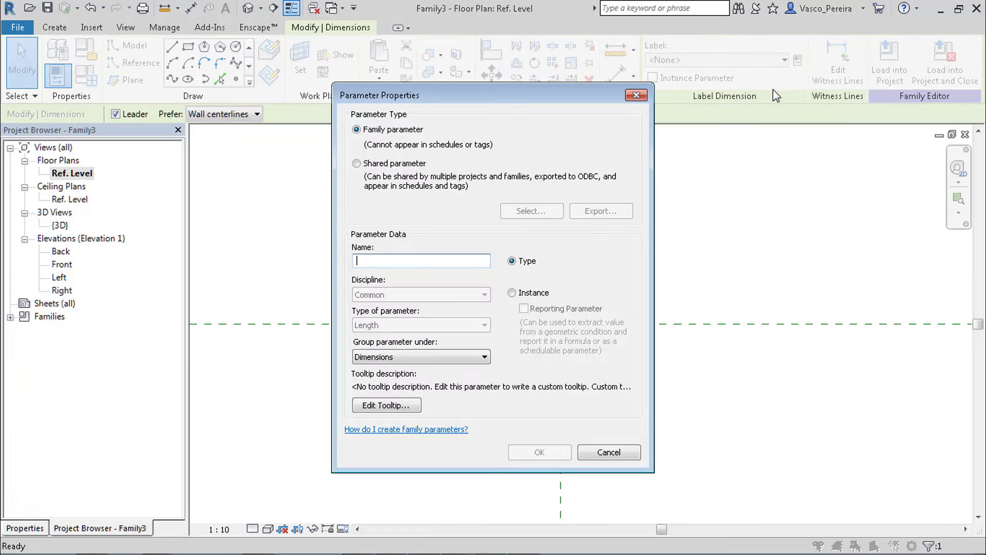
key("Escape")
left_click(783, 60)
left_click(798, 59)
key("Escape")
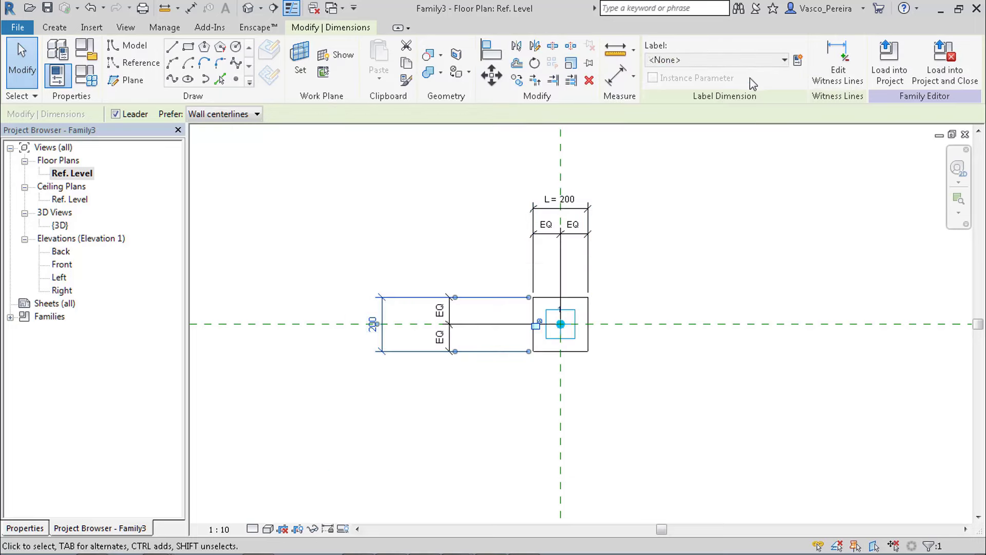
Step: Label the square's overall height dimension with a new instance family parameter named H
left_click(797, 60)
left_click(529, 294)
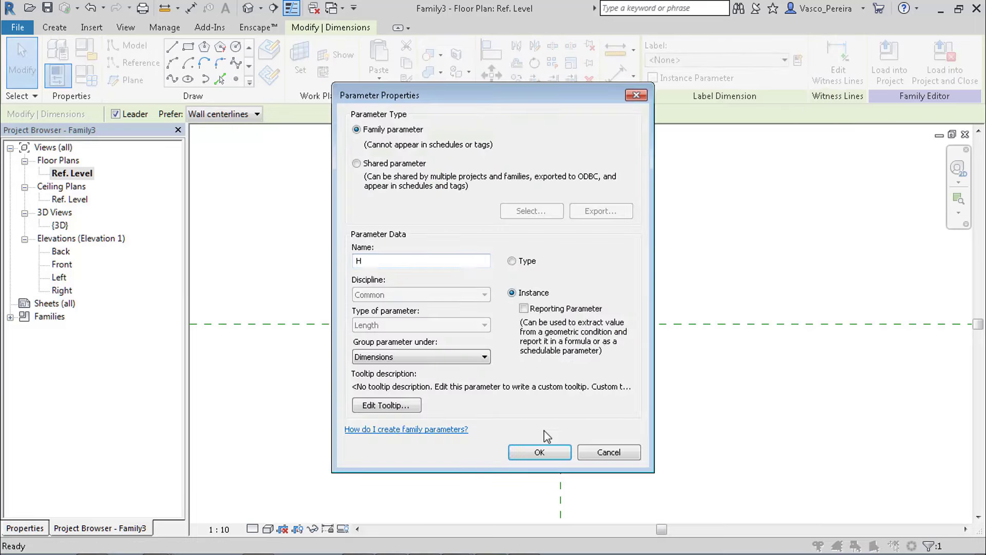
left_click(540, 451)
key("Escape")
Step: Save the family in the Exports folder as GEN-A-Rectangle Profile.rfa, overwriting the existing file
left_click(18, 27)
mouse_move(52, 192)
left_click(149, 149)
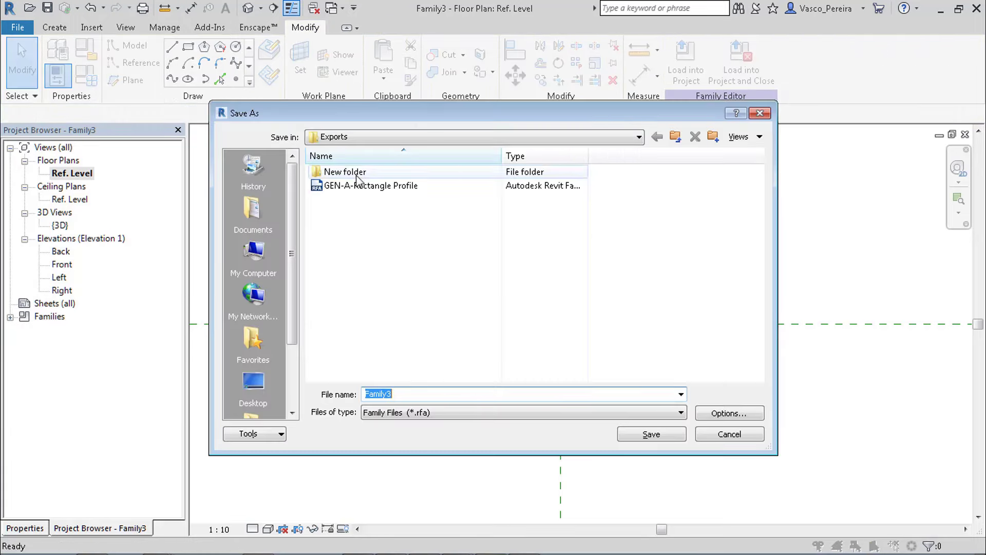
left_click(391, 186)
left_click(668, 434)
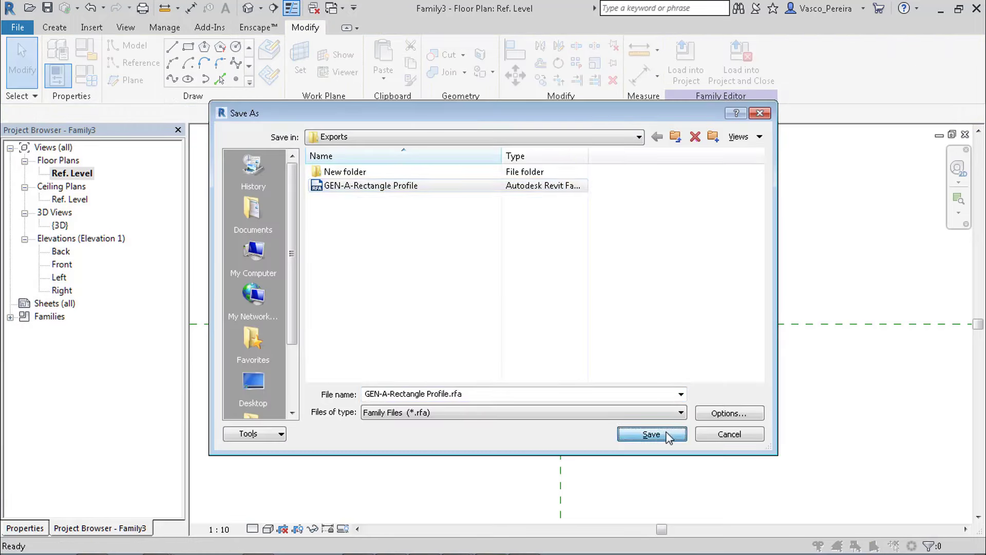
key("Return")
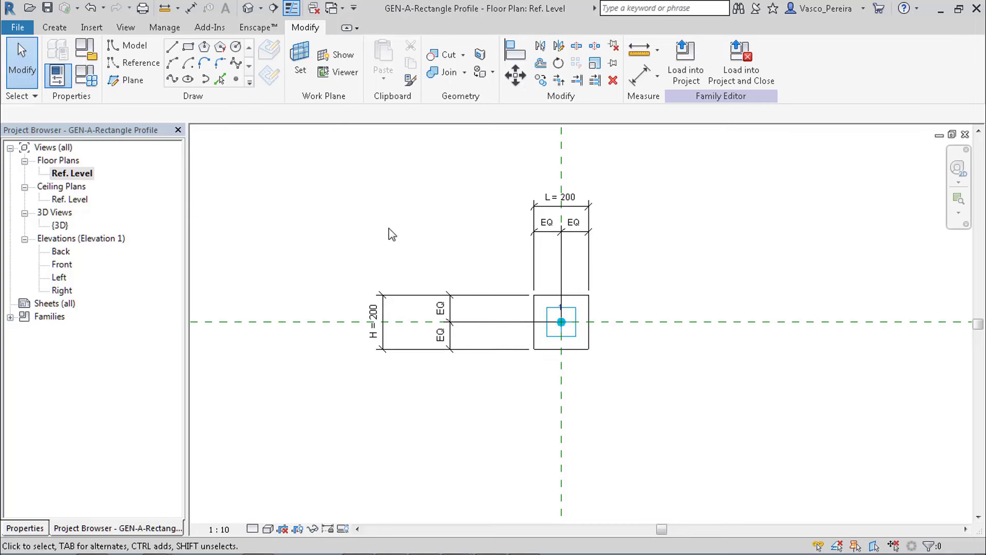
Step: Load the rectangle profile family into Family1 and place it on the midpoint reference points of edge 1-2 and both cross lines
left_click(685, 64)
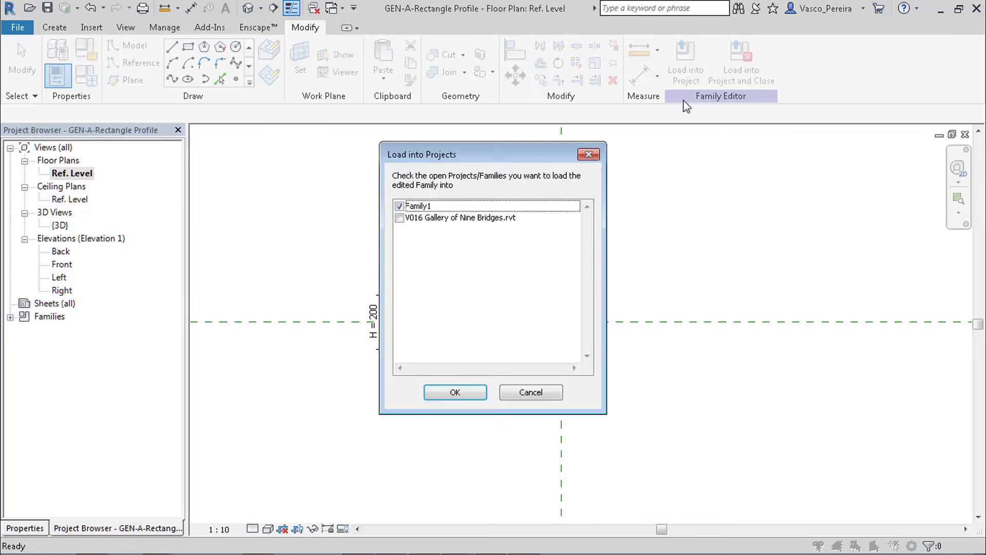
left_click(485, 392)
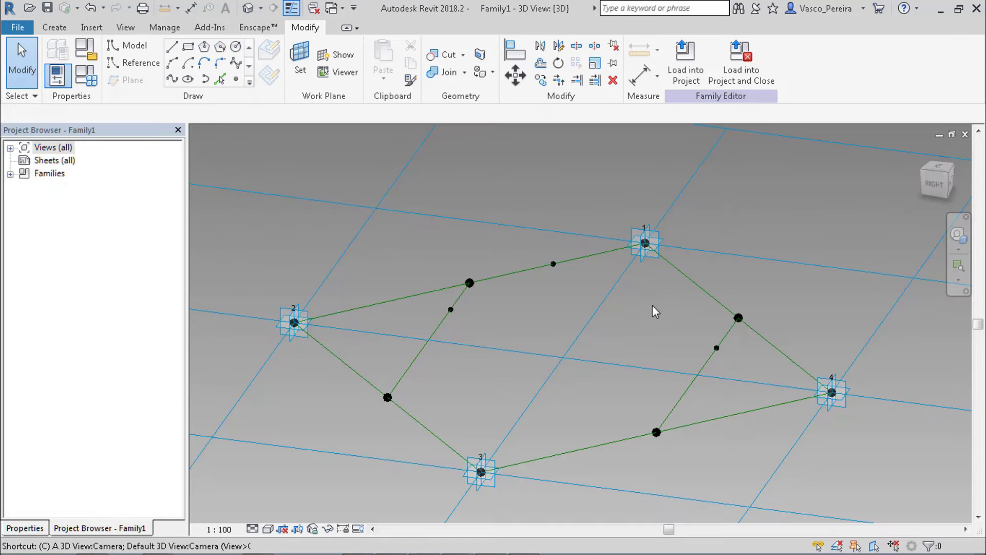
left_click(308, 73)
left_click(552, 263)
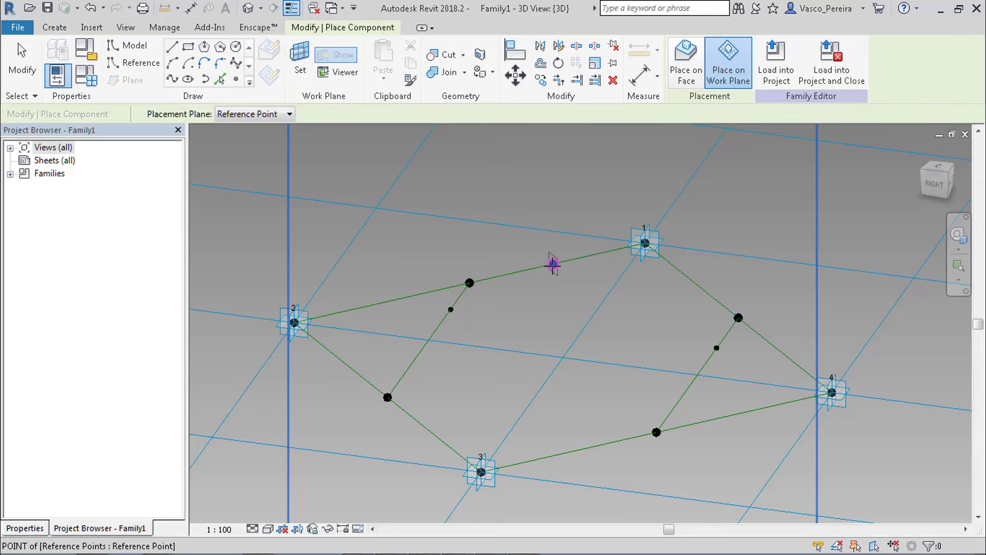
left_click(716, 347)
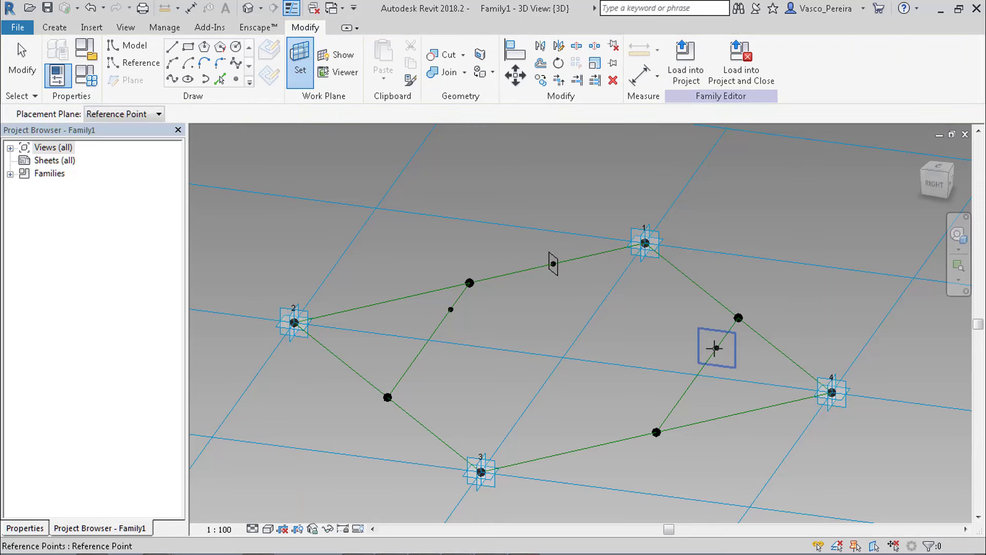
left_click(451, 309)
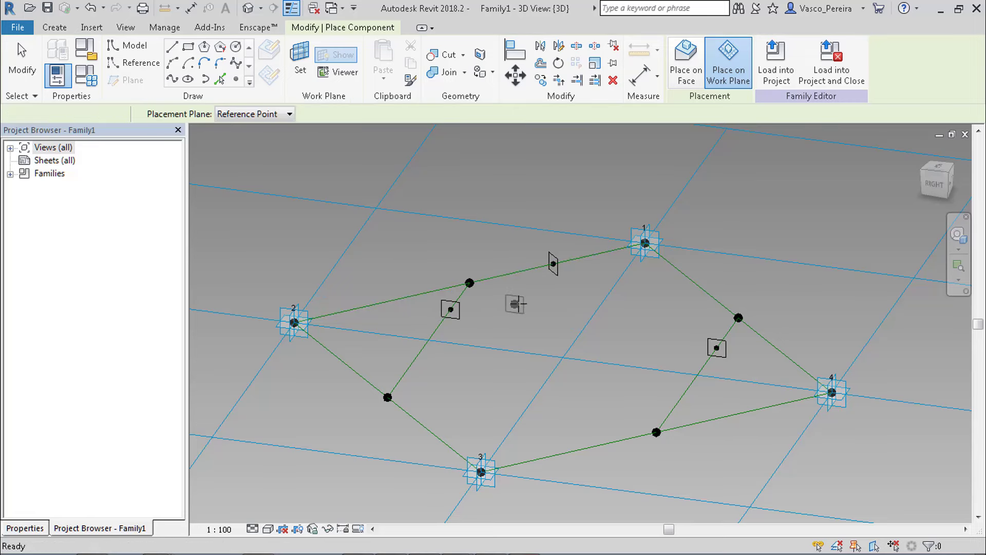
key("Escape")
Step: Select all placed rectangle profile instances and set both their L and H parameters to 100
left_click(461, 313)
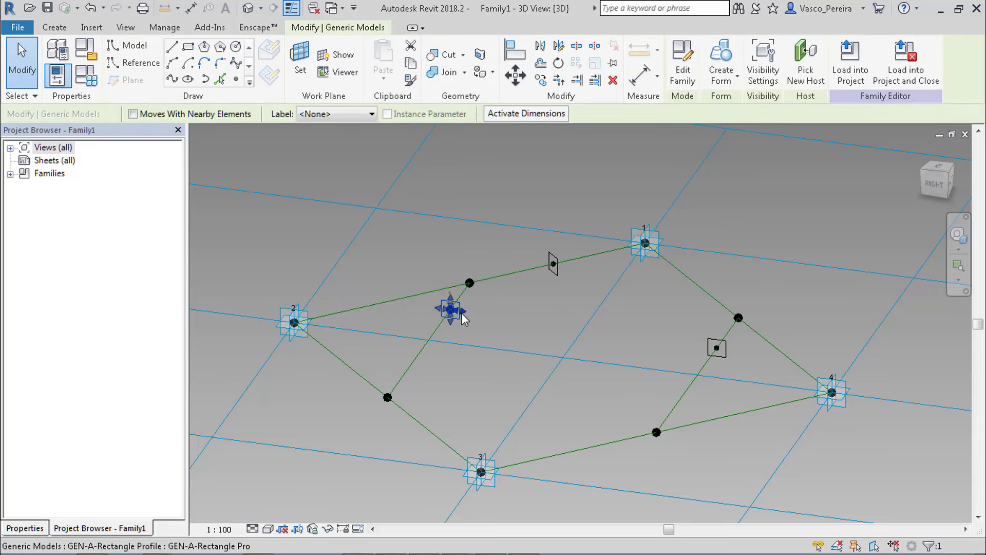
key("s")
key("a")
left_click(25, 528)
left_click(131, 281)
type("100")
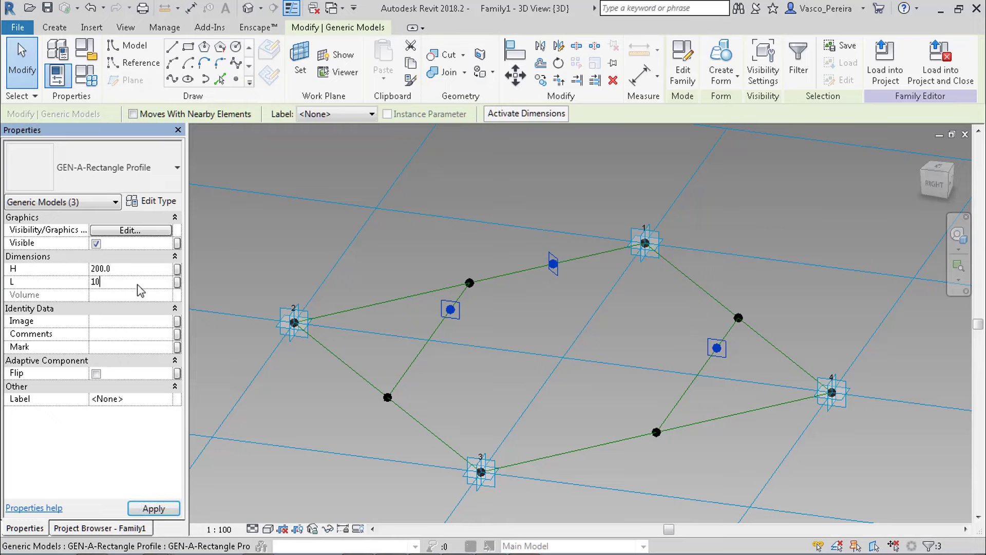
left_click(131, 268)
type("100")
Step: Create solid forms by running the rectangle profiles along the cross line near point 2 and around the panel's outer perimeter
scroll(538, 338, "up", 2)
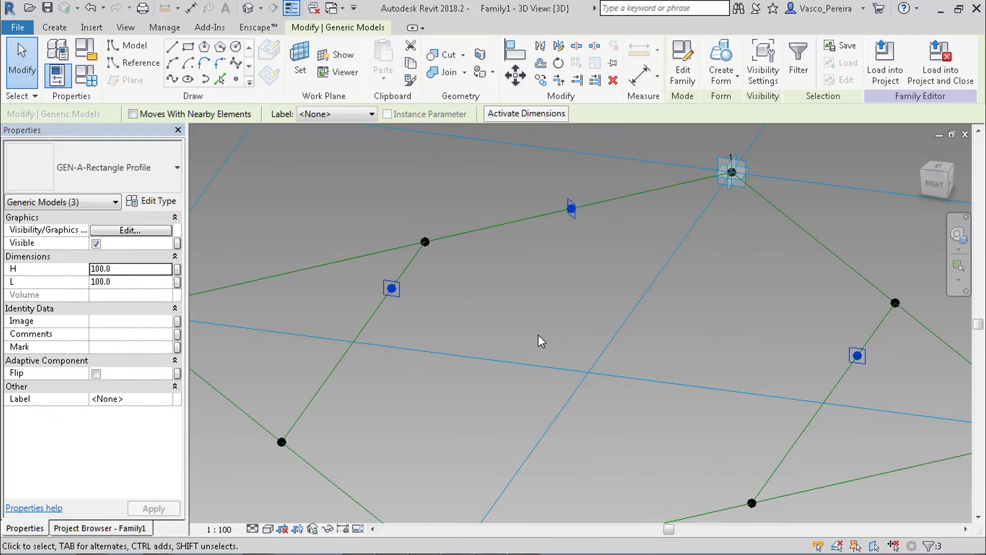
middle_click_drag(565, 309, 585, 292)
left_click(393, 252)
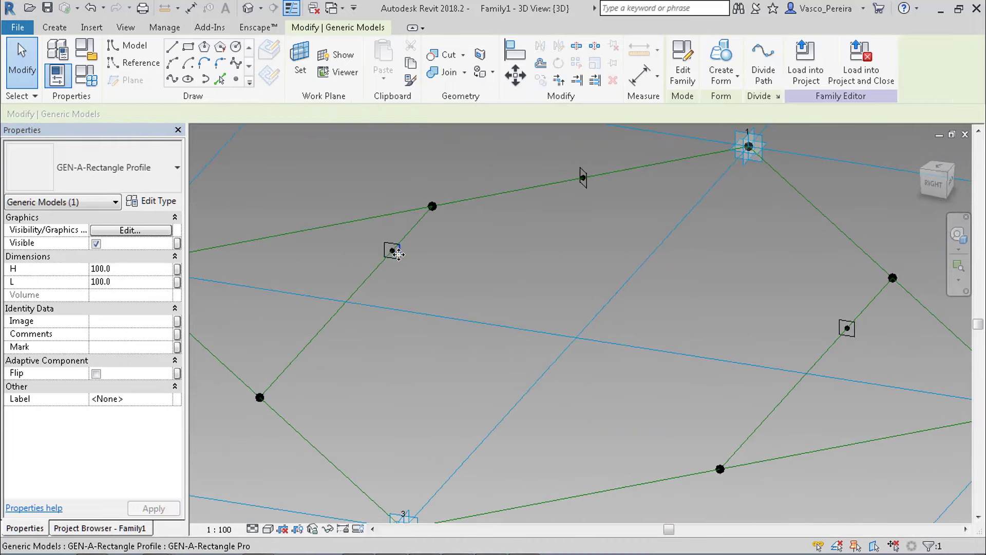
left_click(378, 271, "ctrl")
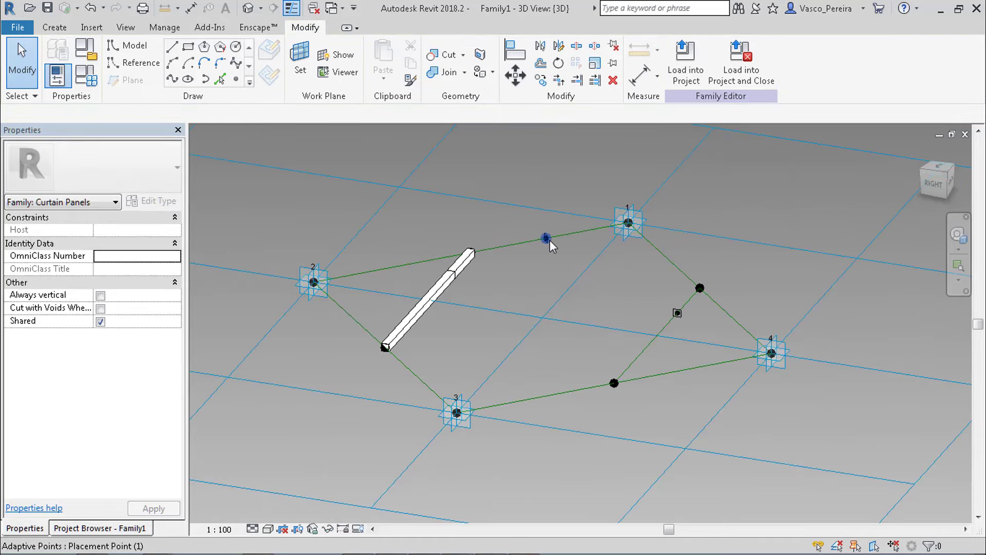
left_click(580, 232, "ctrl")
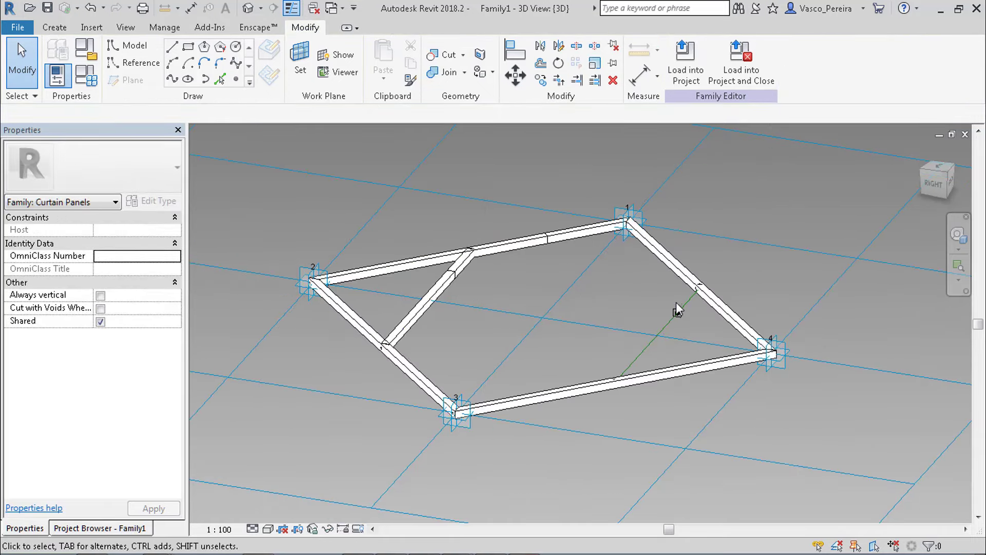
scroll(677, 310, "up", 2)
Step: Turn off Visible for all rectangle profile instances and create the form along the cross line near point 4
left_click(677, 310)
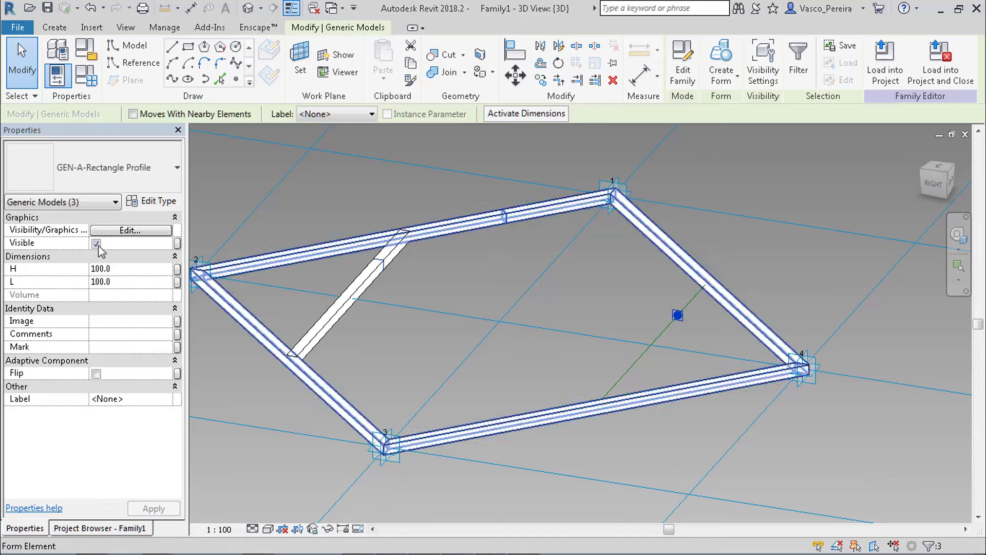
left_click(96, 244)
left_click(404, 291)
left_click(679, 316)
left_click(693, 299, "ctrl")
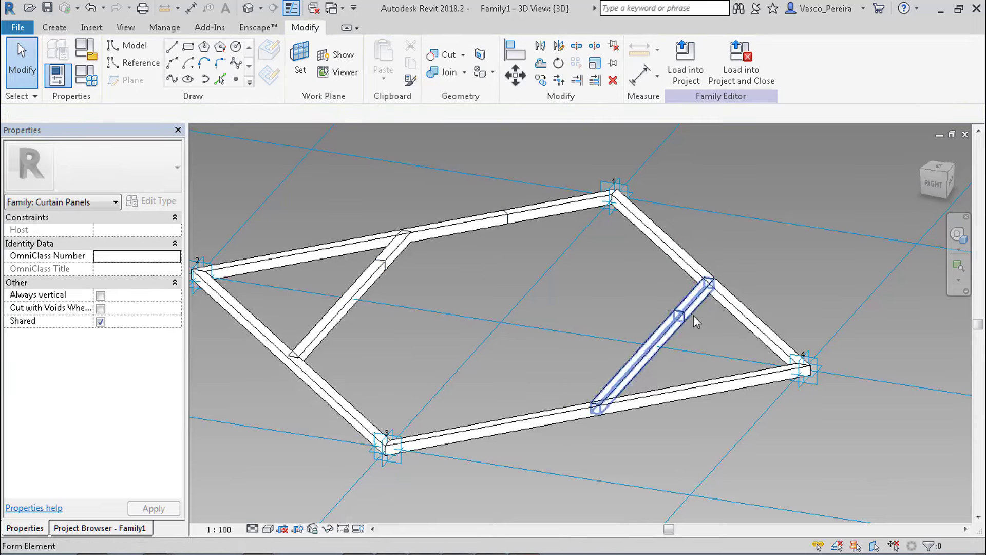
Step: Load the panel family into the V016 Gallery of Nine Bridges project and start an in-place mass with the default name, skipping saving
left_click(686, 59)
left_click(310, 27)
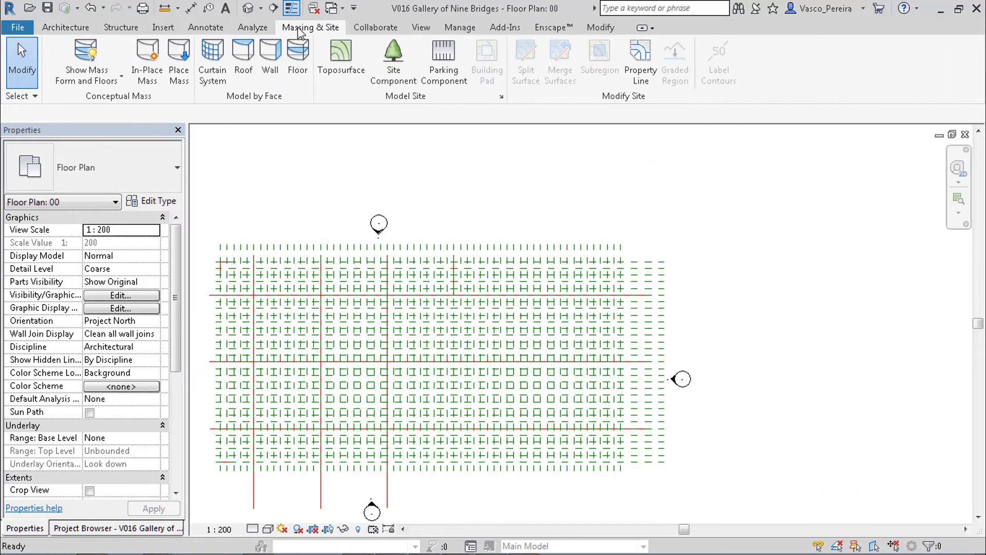
left_click(148, 61)
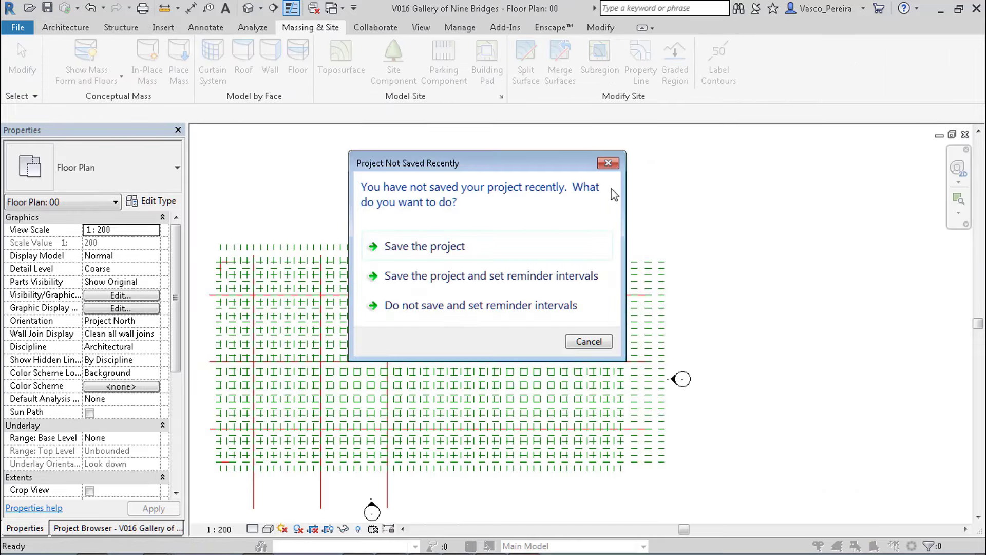
left_click(614, 157)
left_click(482, 310)
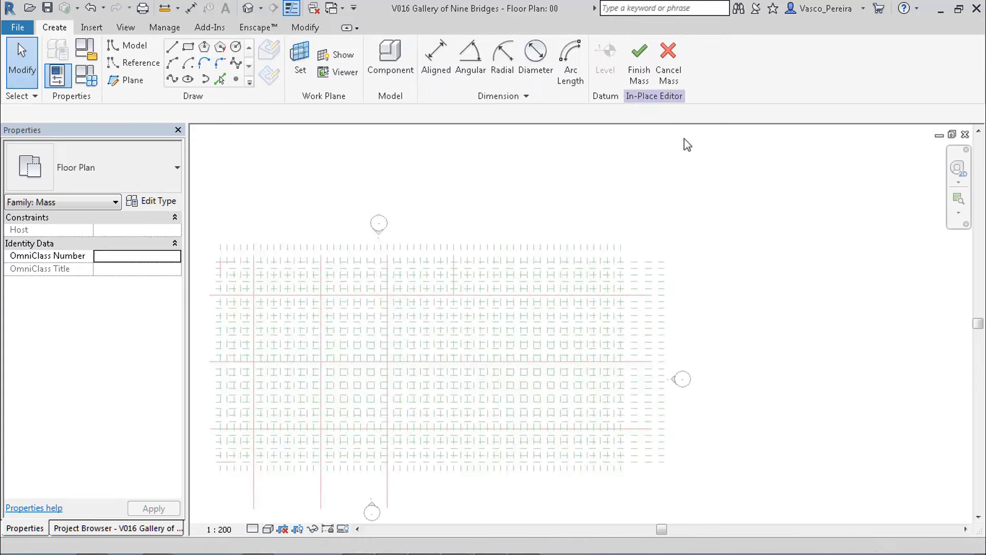
Step: Draw a horizontal model line about 22000 mm long above the grid in plan and create a vertical surface from it
left_click(188, 46)
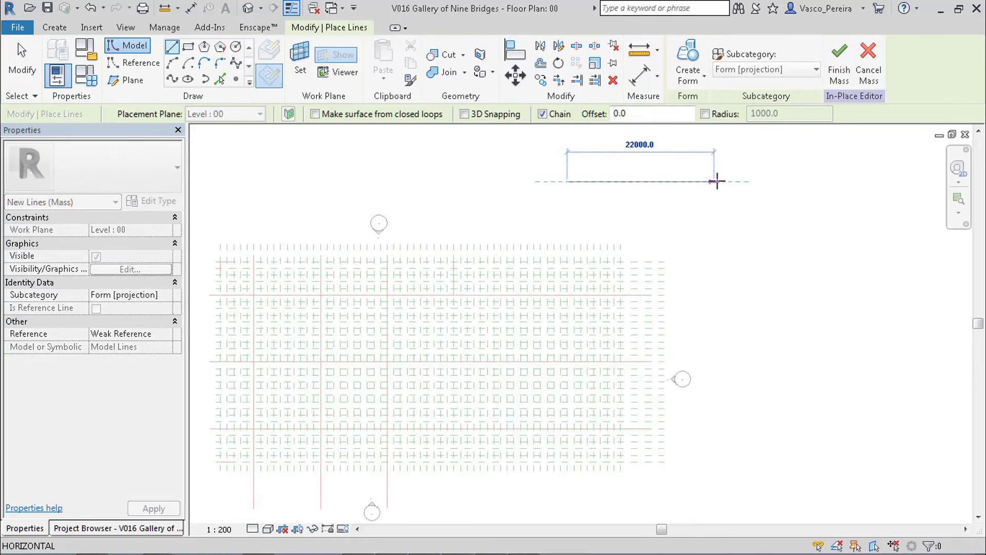
left_click(714, 181)
key("Escape")
key("Escape")
left_click(708, 186)
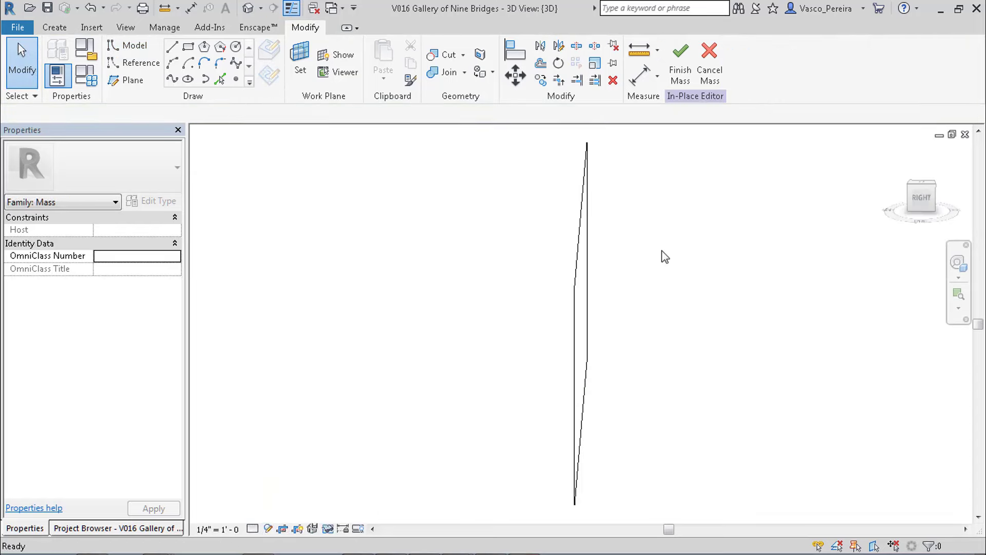
middle_click_drag(688, 293, 598, 281, "shift")
Step: Divide the vertical surface and apply the Family1 curtain panel to its pattern
left_click(597, 281)
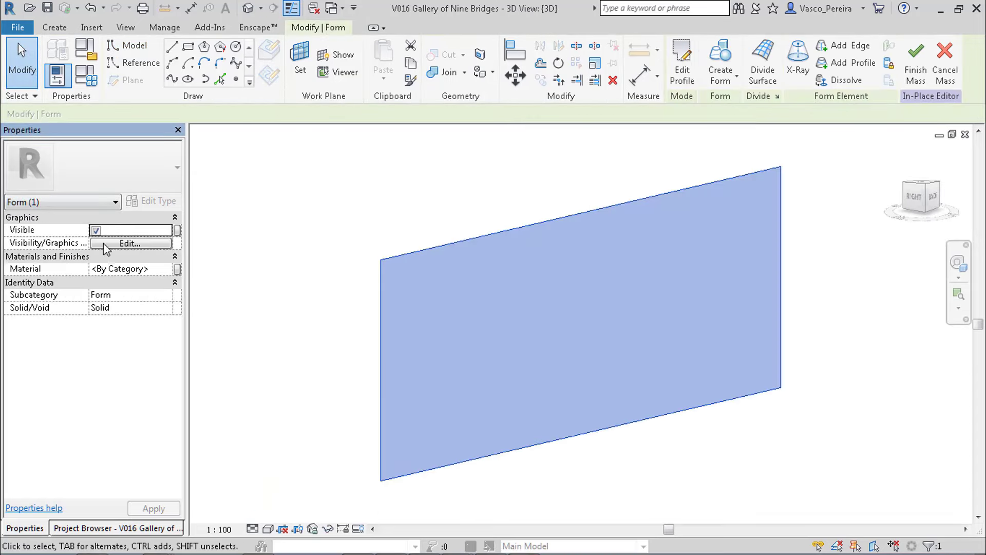
left_click(763, 59)
left_click(66, 159)
scroll(94, 268, "down", 3)
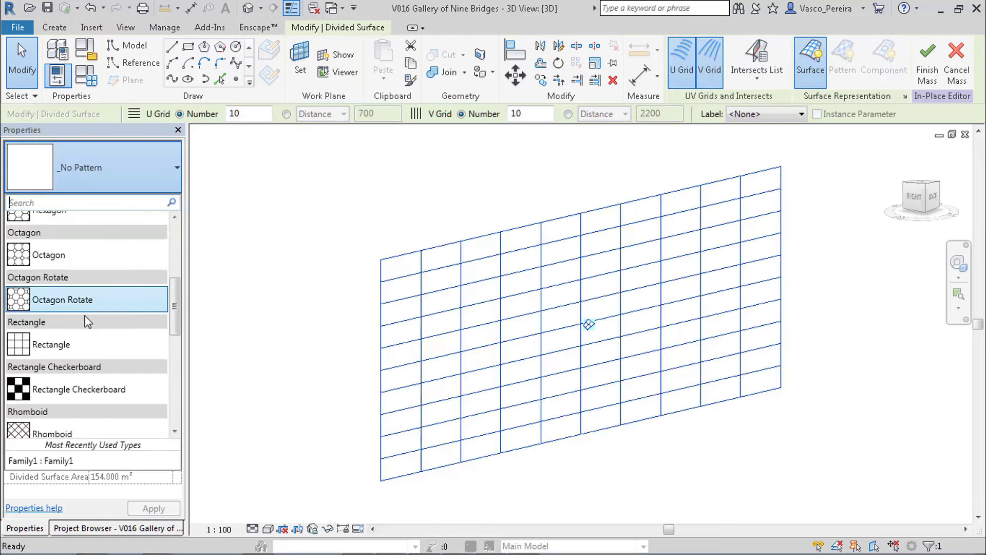
scroll(105, 346, "down", 1)
left_click(60, 389)
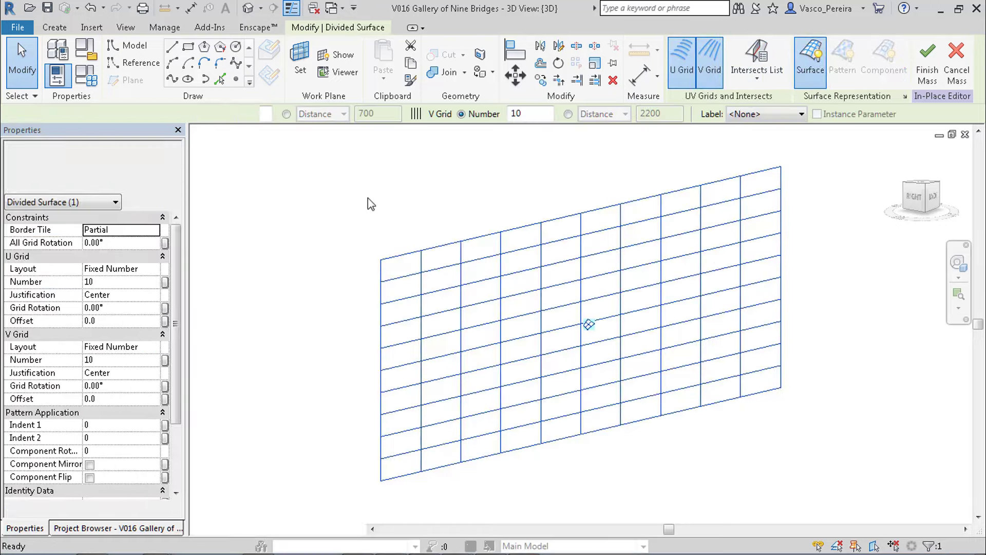
Step: Set the 3D view's visual style to Shaded and inspect the members of the panelled surface
left_click(216, 289)
mouse_move(462, 216)
middle_mouse_down("shift")
mouse_move(485, 185)
mouse_move(468, 217)
mouse_move(456, 204)
middle_mouse_up("shift")
key("s")
key("d")
scroll(468, 217, "up", 2)
left_click(455, 254)
left_click(321, 299)
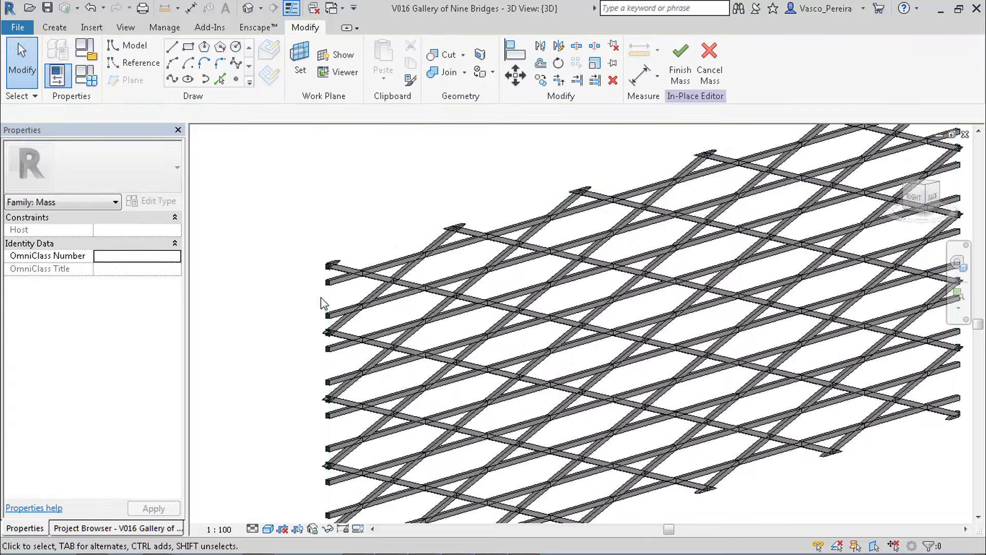
Step: Resize the panelled test surface through its side and upper edge dimensions, setting the upper edge's dimension to 10000
left_click(327, 253)
scroll(321, 254, "down", 3)
left_click(492, 165)
key("Return")
scroll(560, 196, "up", 3)
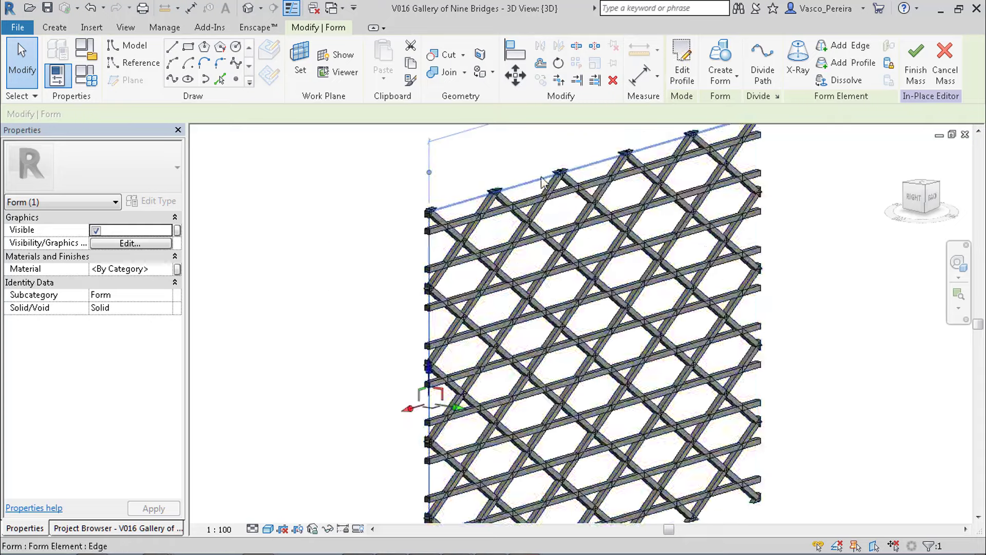
left_click(543, 180)
scroll(543, 180, "down", 2)
left_click(681, 238)
type("10000")
key("Return")
Step: Select the whole panelled test surface and delete it from the in-place mass
left_click(700, 198)
scroll(719, 221, "up", 2)
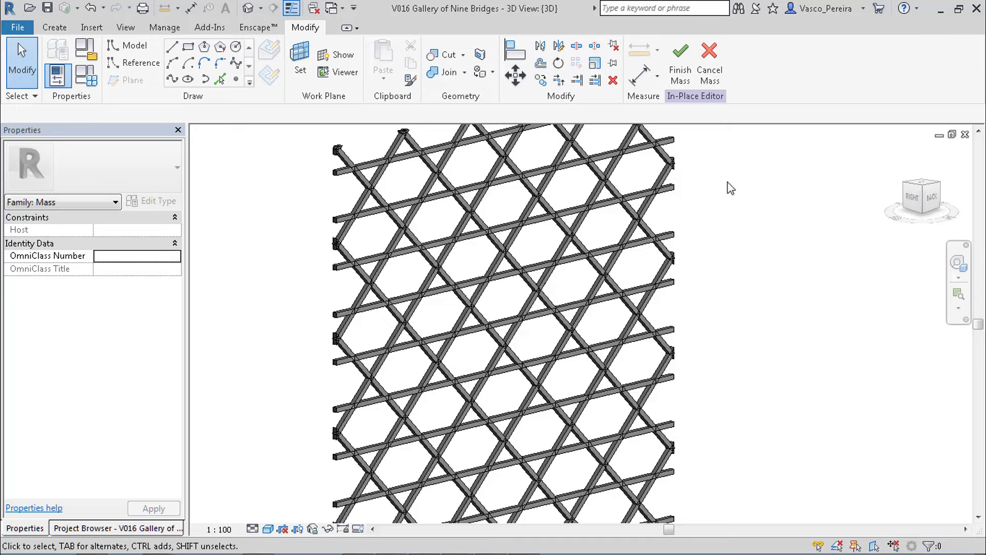
left_click_drag(731, 188, 516, 286)
key("Delete")
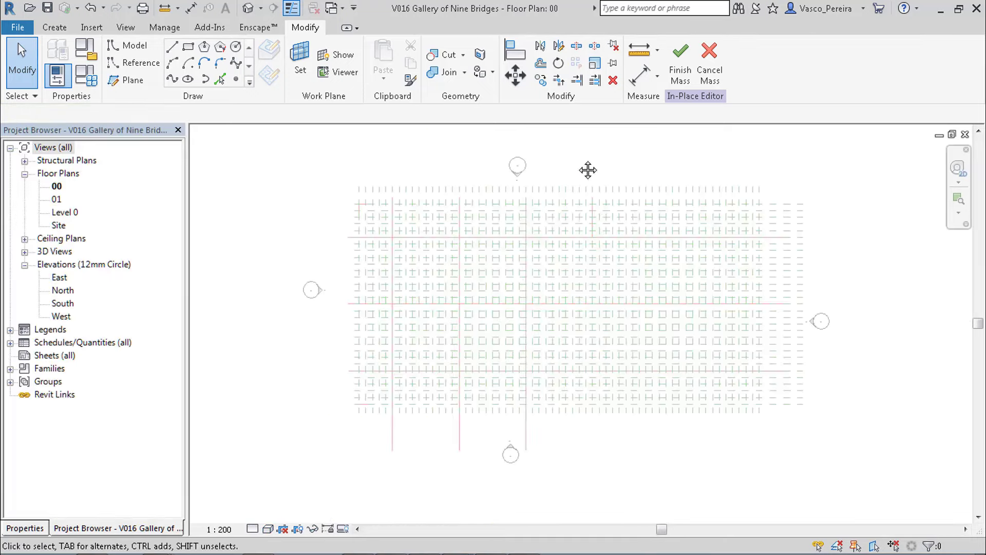
Step: In floor plan 00, set up a spline reference line on placement plane Level : 00 instead of a model line
scroll(590, 258, "up", 6)
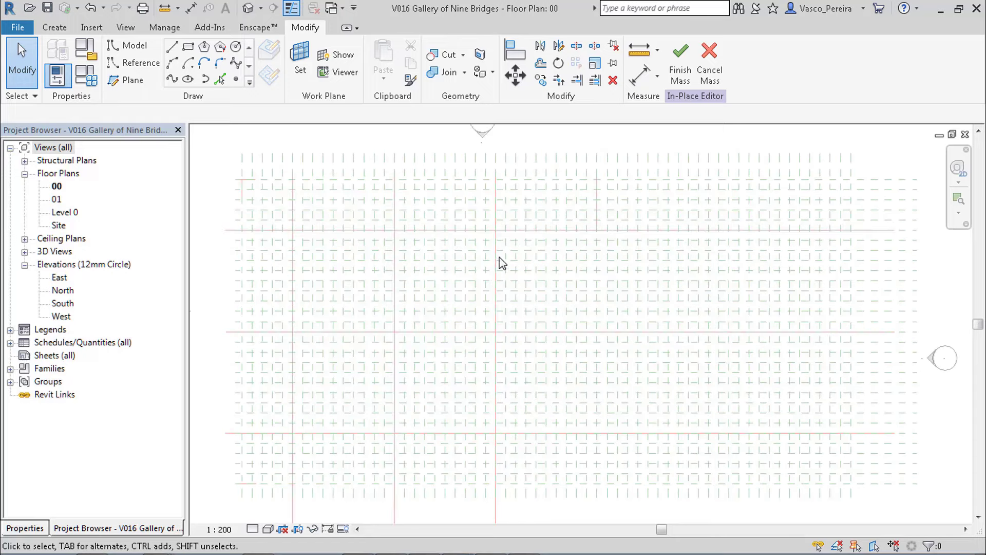
mouse_move(498, 264)
middle_mouse_down()
mouse_move(511, 270)
mouse_move(506, 256)
middle_mouse_up()
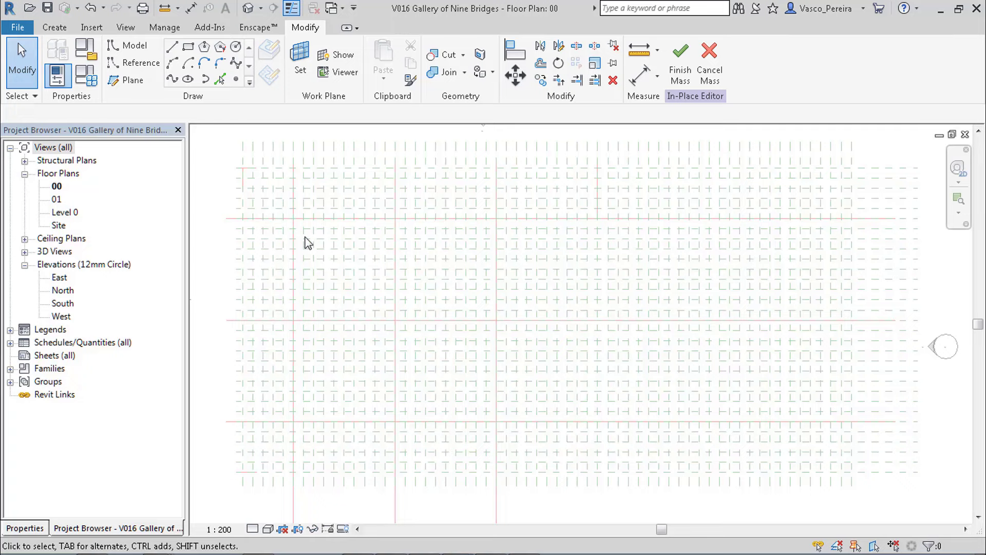
middle_click_drag(311, 227, 350, 224)
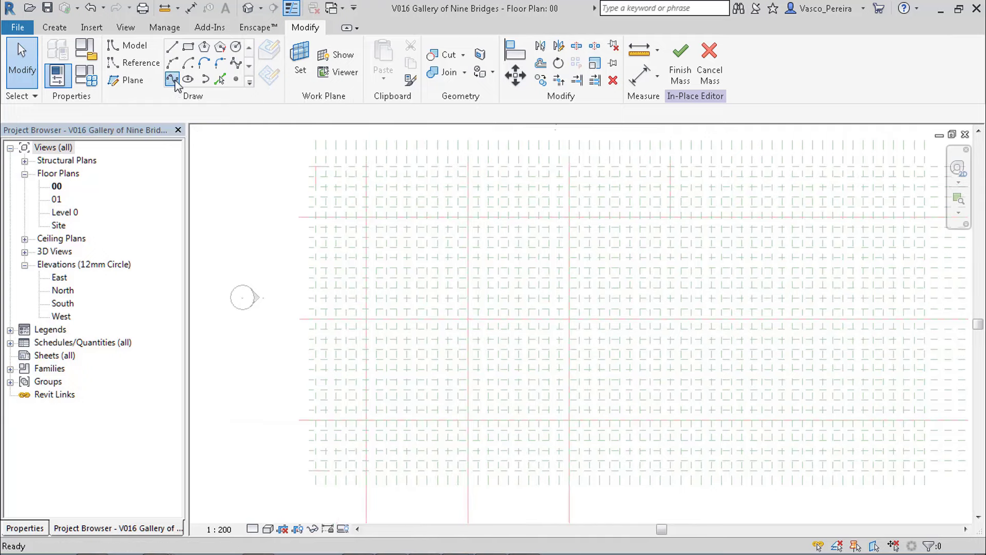
left_click(127, 46)
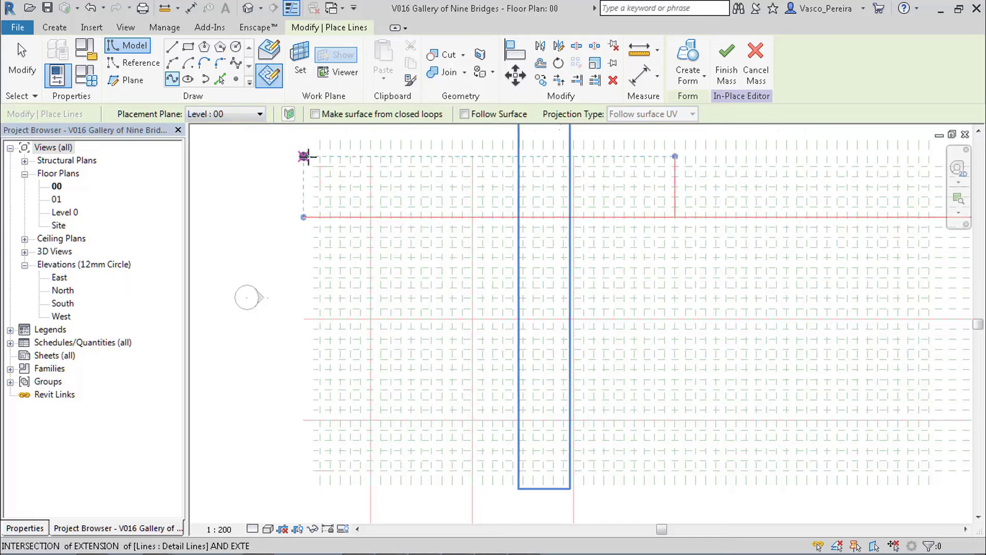
scroll(349, 223, "up", 4)
left_click(140, 63)
left_click(172, 79)
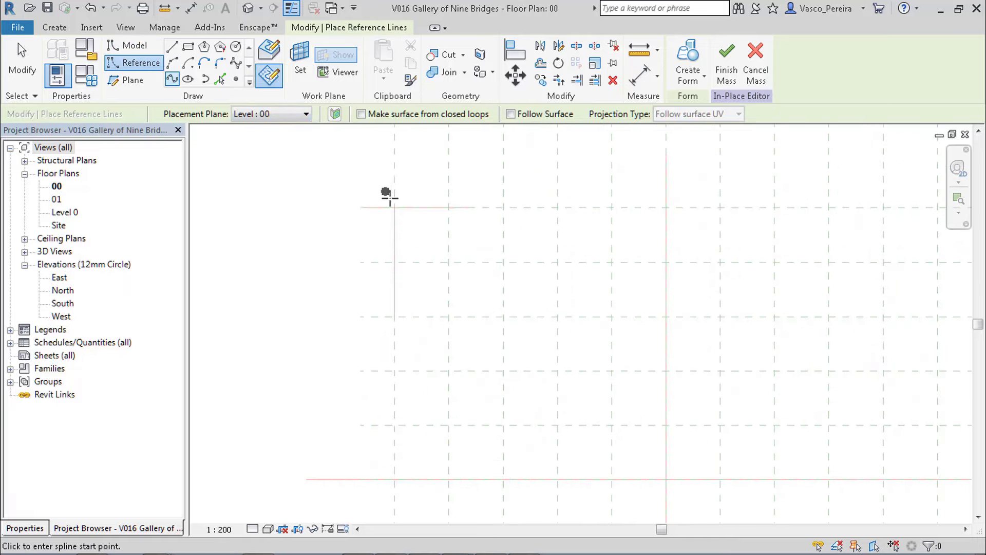
scroll(395, 208, "up", 1)
middle_click_drag(395, 207, 425, 169)
key("ctrl+z")
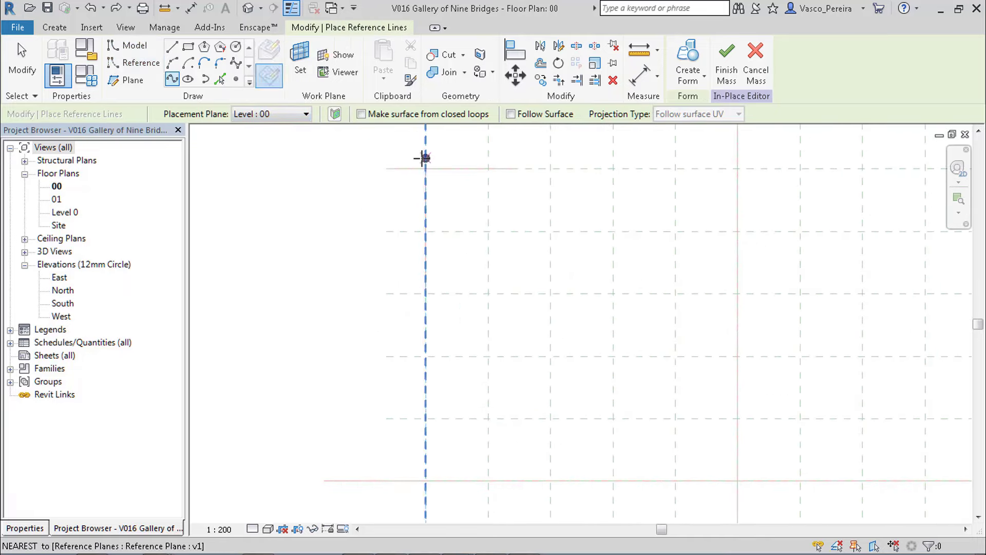
Step: Sketch a spline reference line down reference plane v1, with points on every second horizontal plane and the end points one plane from their neighbours
left_click(425, 169)
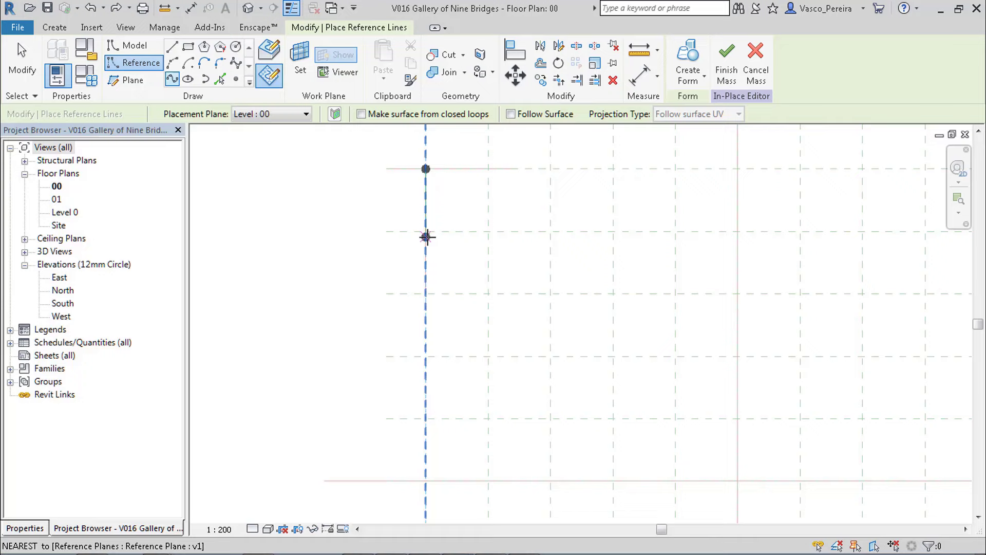
left_click(425, 356)
middle_click_drag(446, 462, 479, 240)
left_click(452, 261)
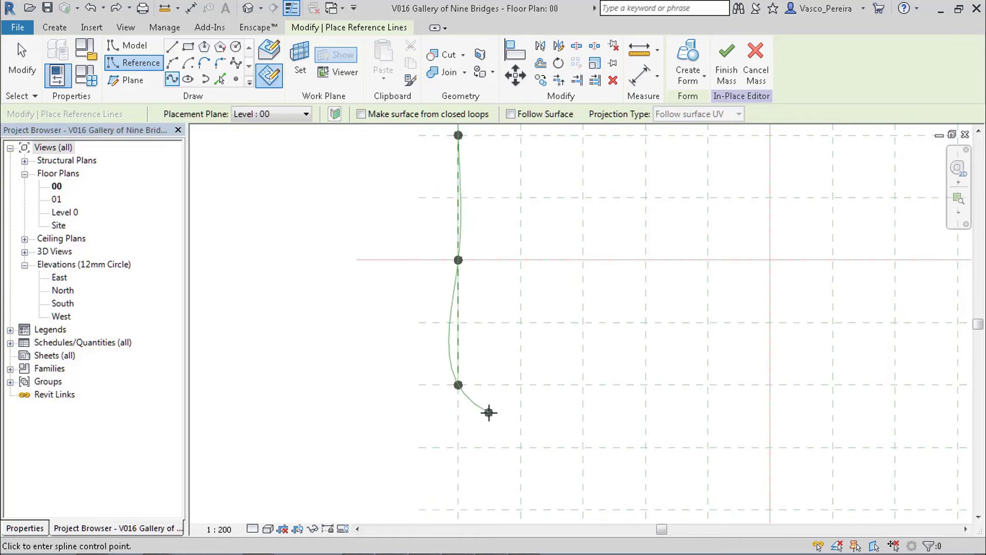
middle_click_drag(488, 413, 509, 163)
left_click(479, 385)
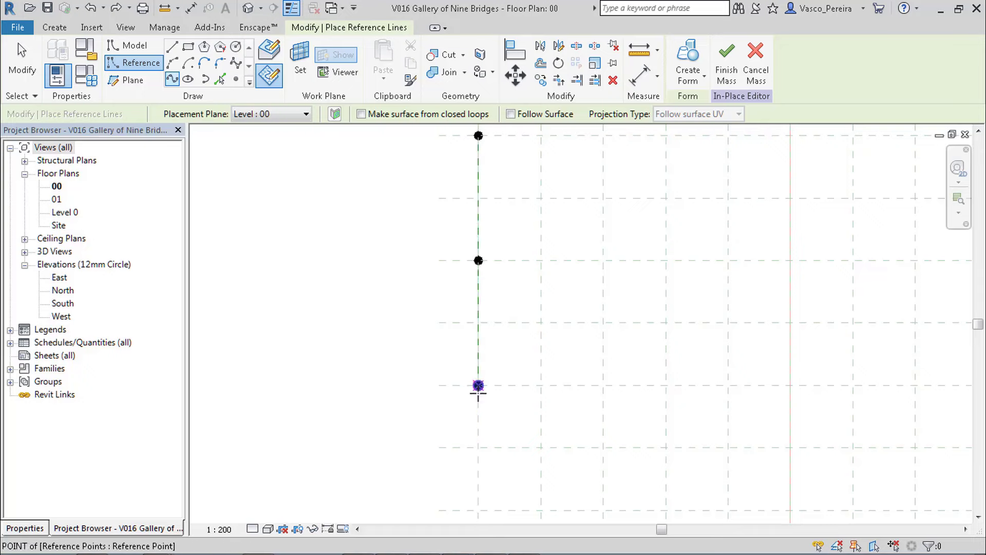
middle_click_drag(497, 478, 517, 242)
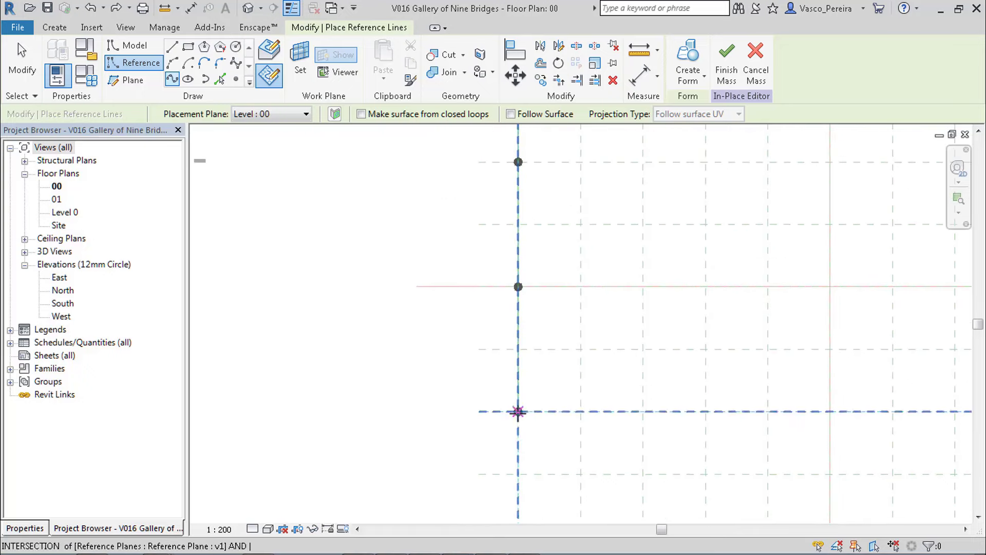
mouse_move(531, 302)
middle_mouse_down()
mouse_move(544, 257)
mouse_move(519, 141)
middle_mouse_up()
left_click(519, 176)
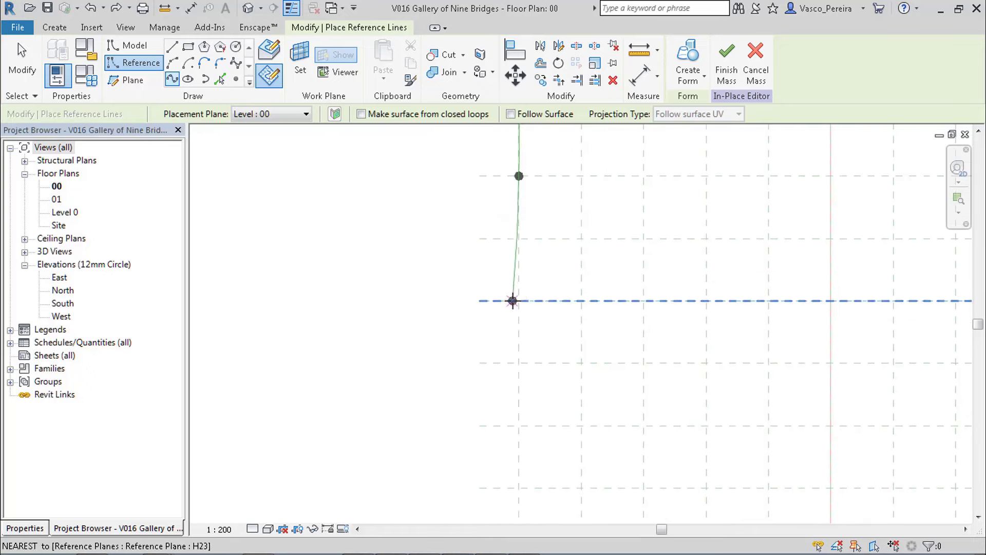
left_click(519, 426)
middle_click_drag(532, 412, 547, 164)
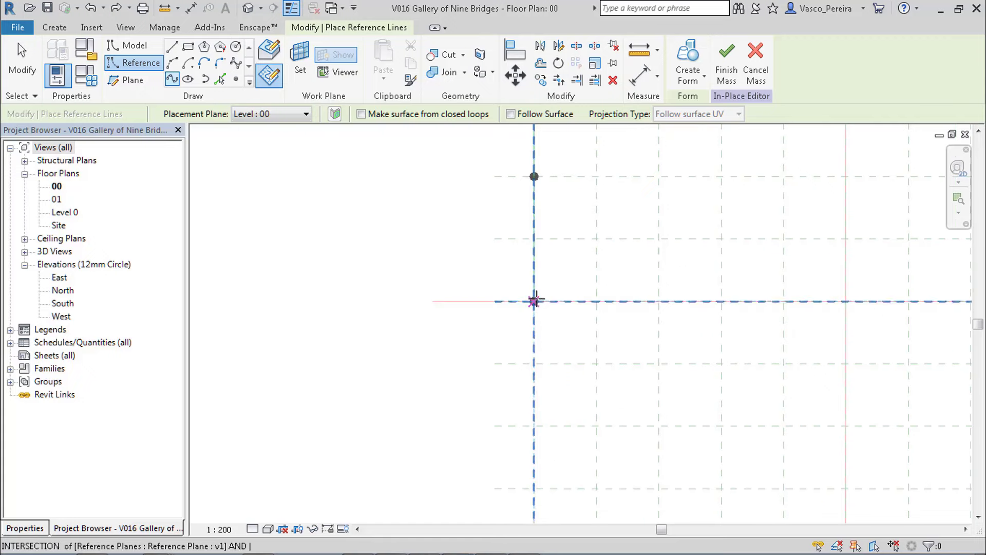
left_click(534, 426)
middle_click_drag(533, 426, 541, 185)
left_click(542, 366)
scroll(539, 367, "down", 8)
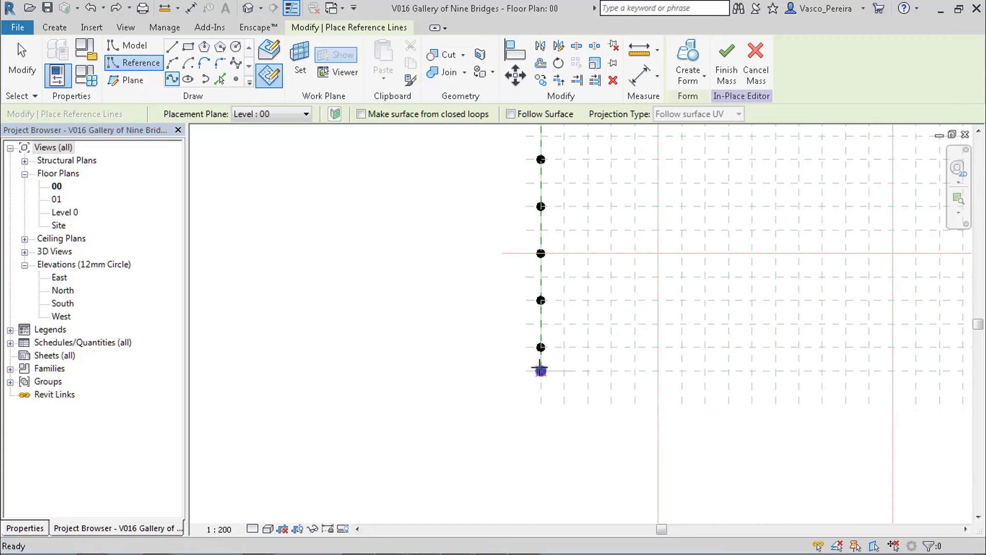
key("Escape")
key("Escape")
Step: Copy the spline reference line eight times across the vertical reference planes, the first copy at 1000 and the others at 2000 spacing
left_click_drag(456, 149, 562, 486)
key("m")
key("v")
scroll(535, 178, "up", 4)
scroll(412, 199, "up", 3)
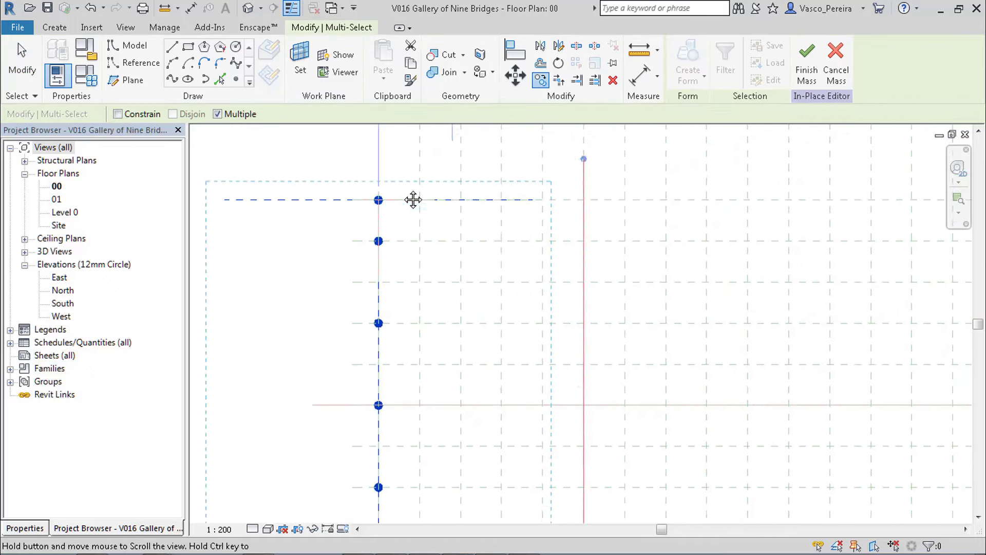
left_click(357, 176)
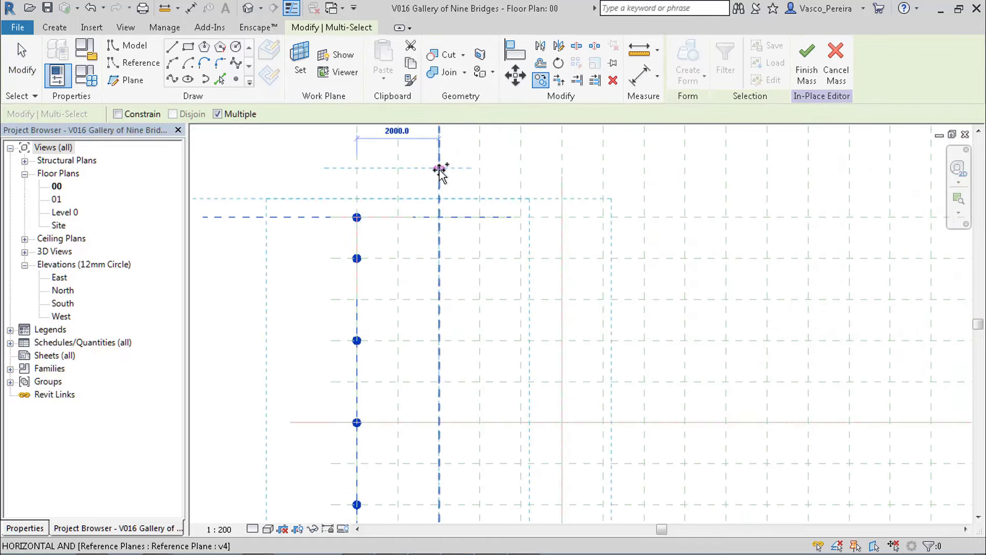
left_click(400, 170)
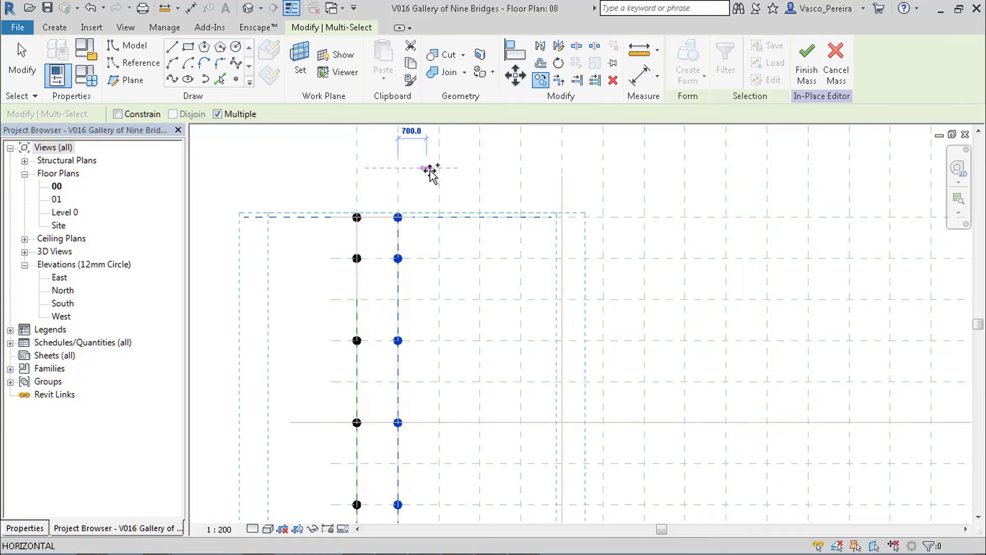
left_click(481, 170)
left_click(562, 169)
left_click(644, 169)
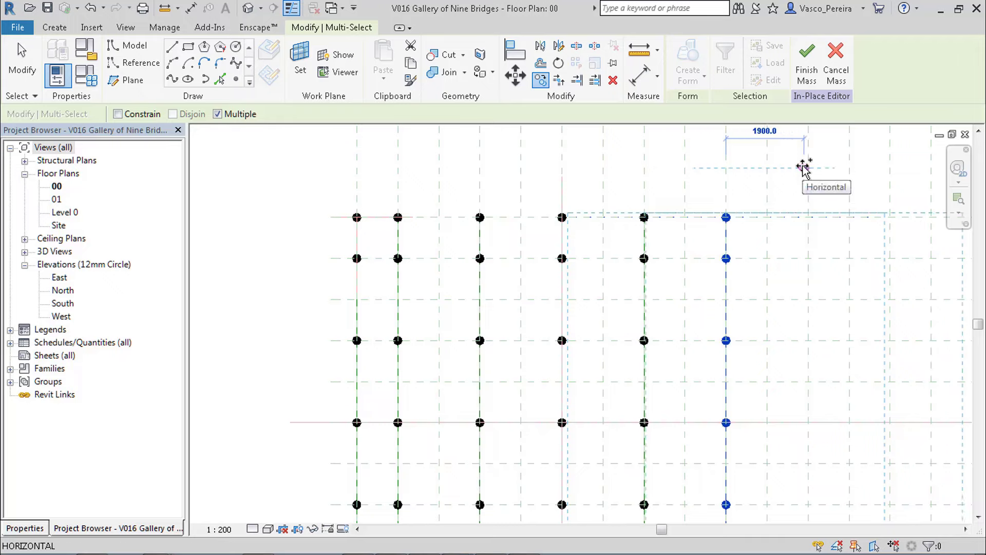
middle_click_drag(899, 170, 781, 174)
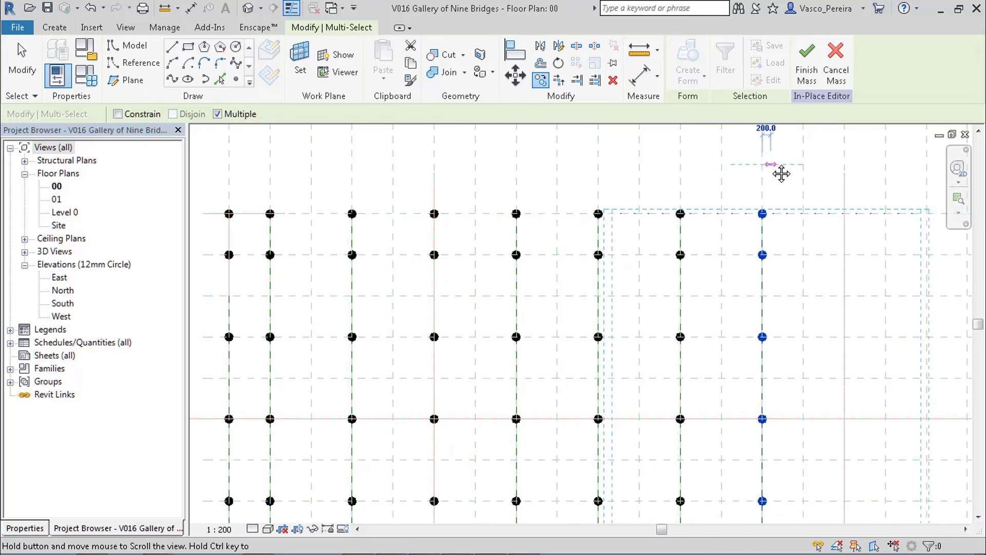
left_click(841, 163)
key("Escape")
Step: Create a form from the nine spline reference lines and tile the 3D view beside floor plan 00
scroll(612, 257, "down", 3)
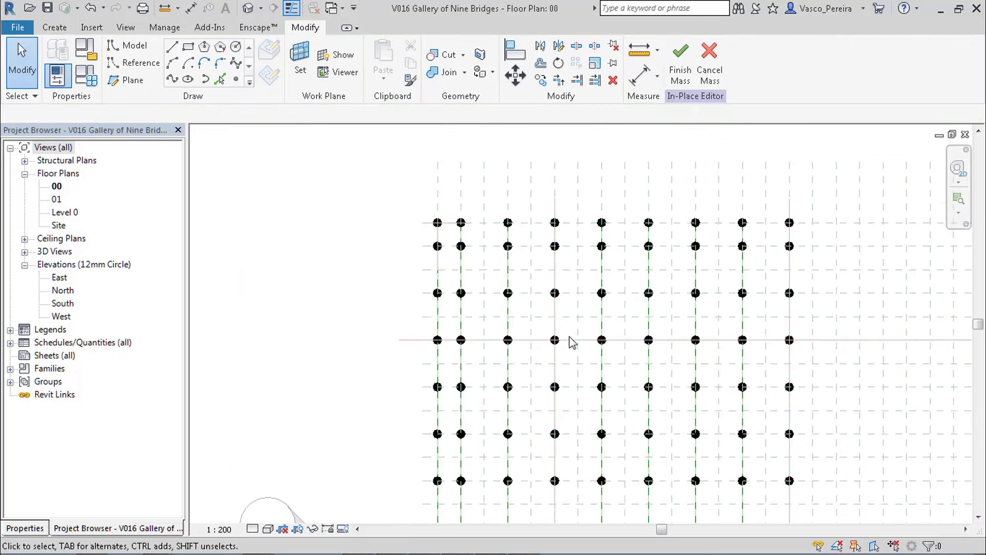
left_click_drag(829, 336, 403, 179)
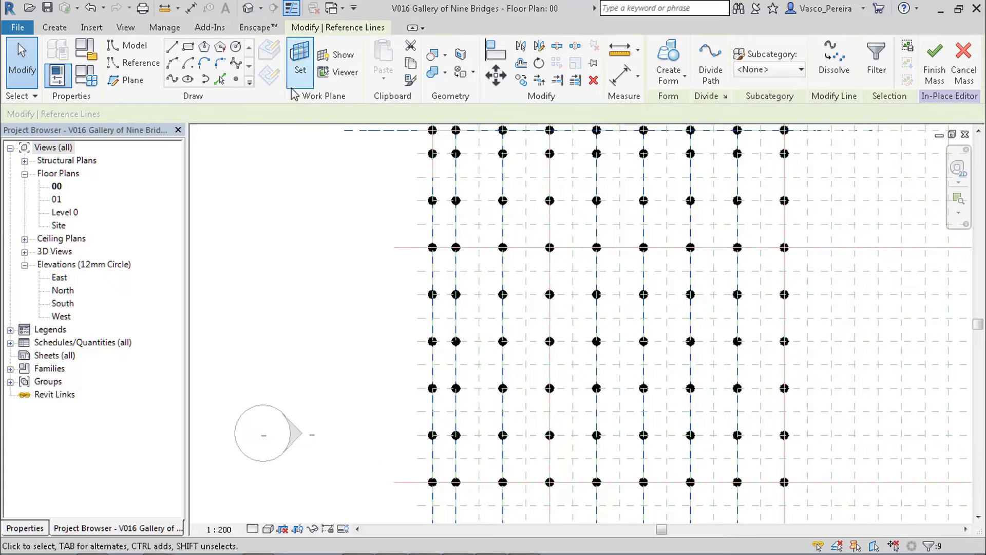
key("t")
key("Escape")
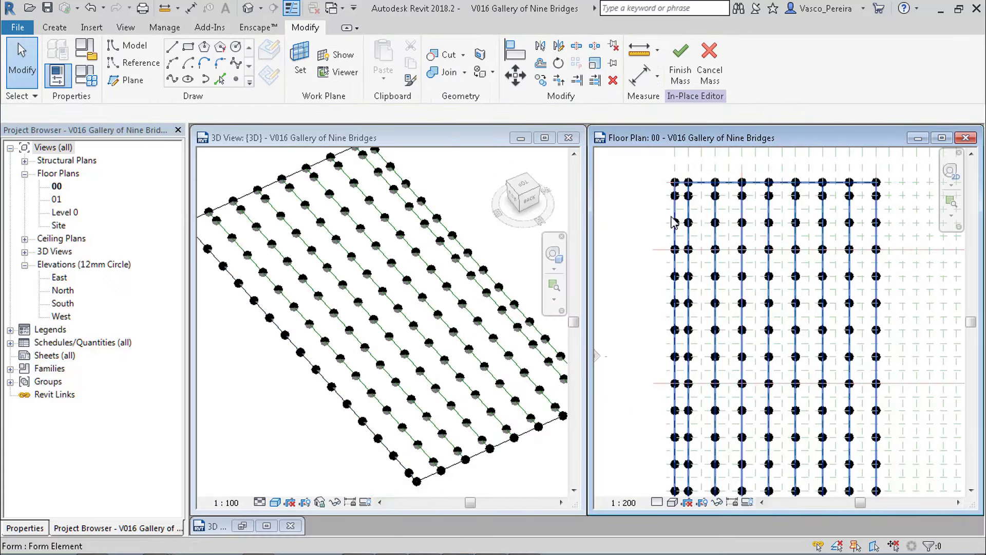
scroll(727, 233, "up", 1)
left_click(480, 237)
left_click(418, 249)
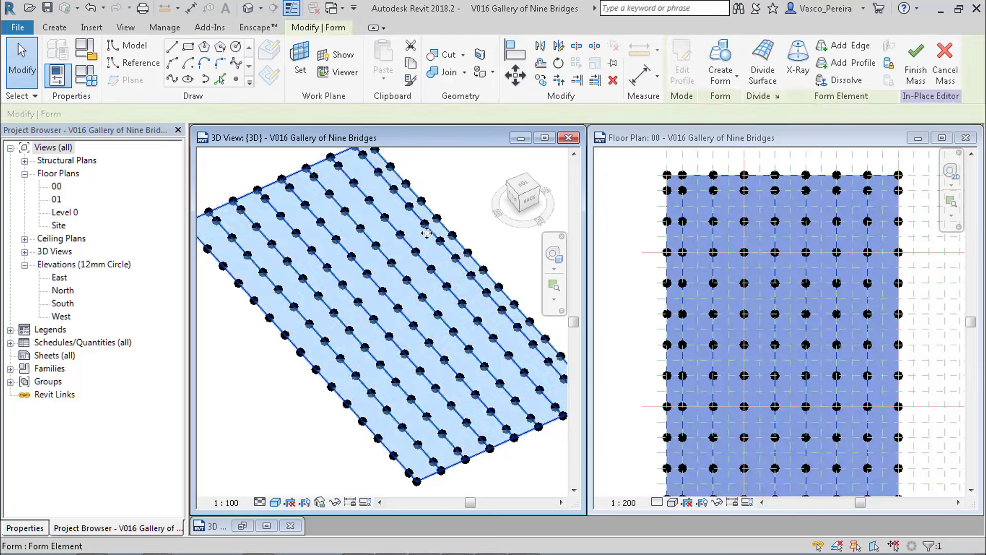
key("Escape")
Step: Select three points spaced five points apart on the fourth reference line and move them straight down in the Back 3D view to form dips
left_click(648, 202)
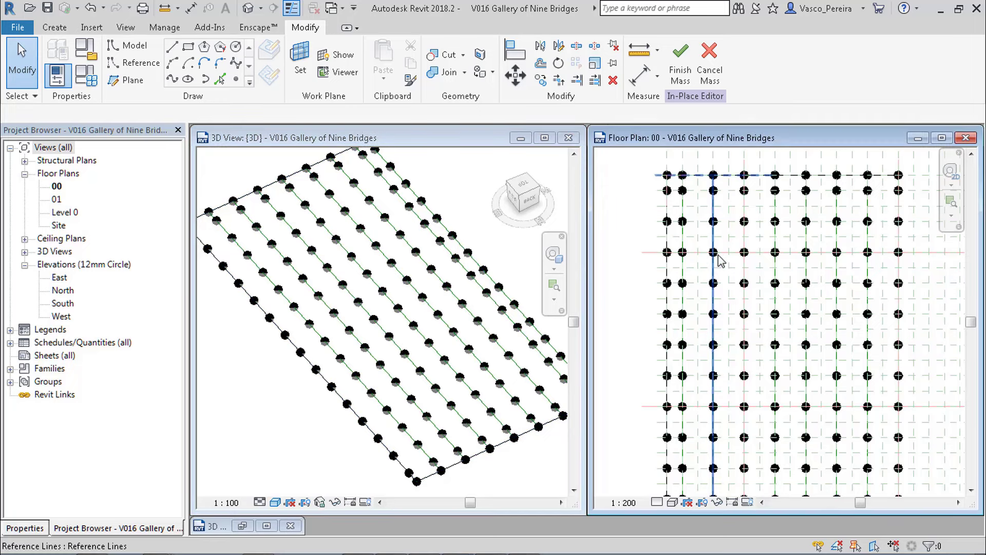
scroll(719, 244, "up", 3)
scroll(759, 234, "down", 1)
middle_click_drag(759, 235, 748, 311)
left_click_drag(727, 310, 760, 341)
middle_click_drag(774, 374, 779, 235)
left_click_drag(731, 378, 763, 402, "ctrl")
middle_click_drag(745, 462, 766, 231)
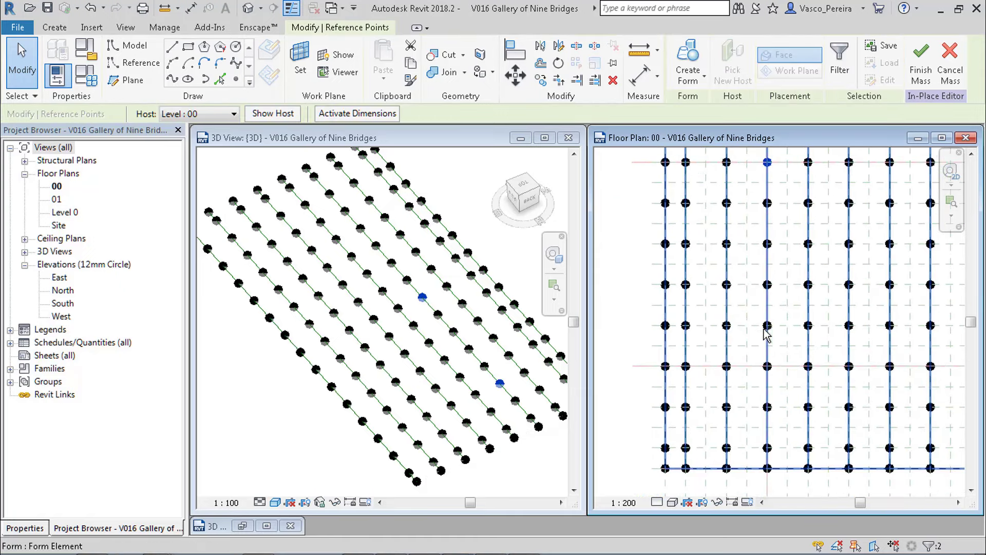
left_click_drag(755, 352, 780, 381, "ctrl")
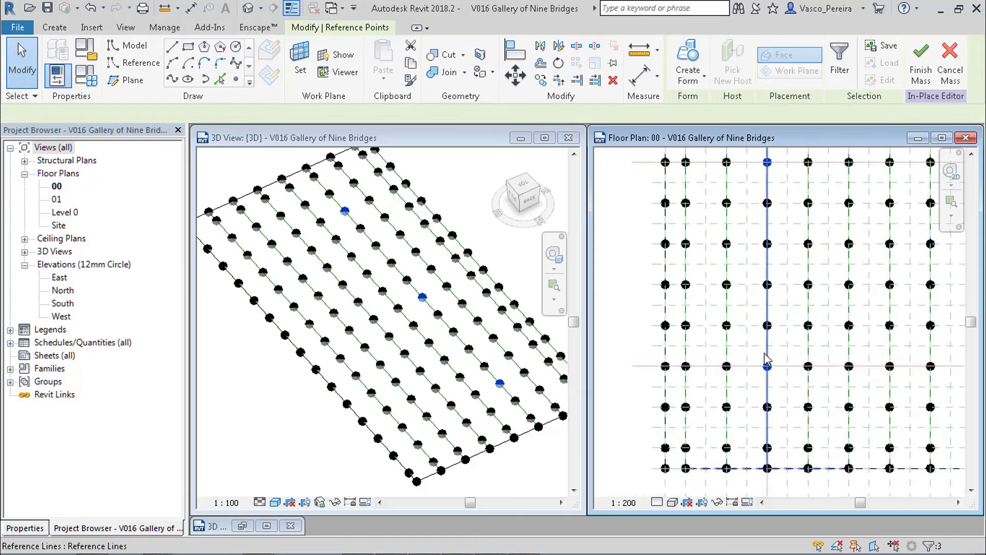
left_click(531, 209)
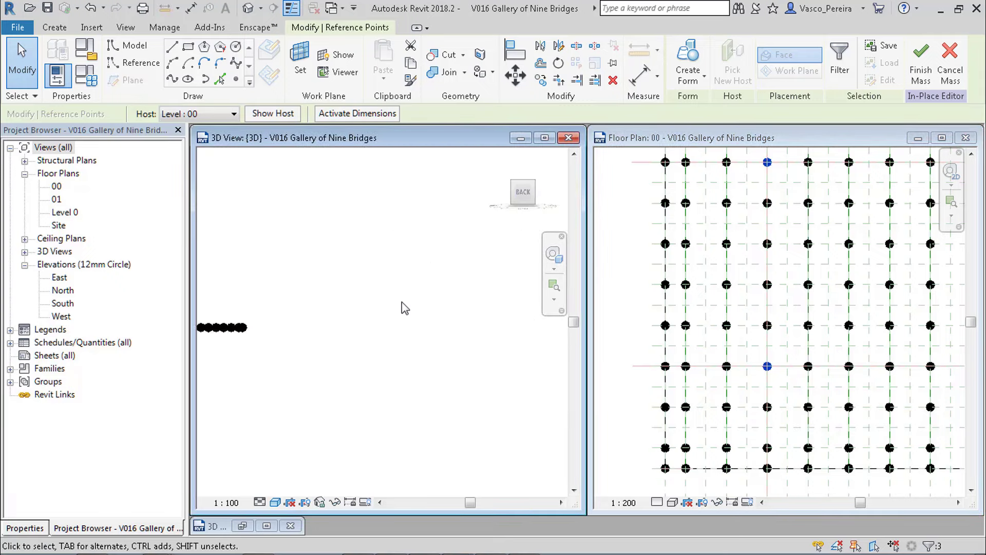
scroll(395, 306, "up", 3)
key("m")
key("v")
left_click(385, 247)
left_click(384, 309)
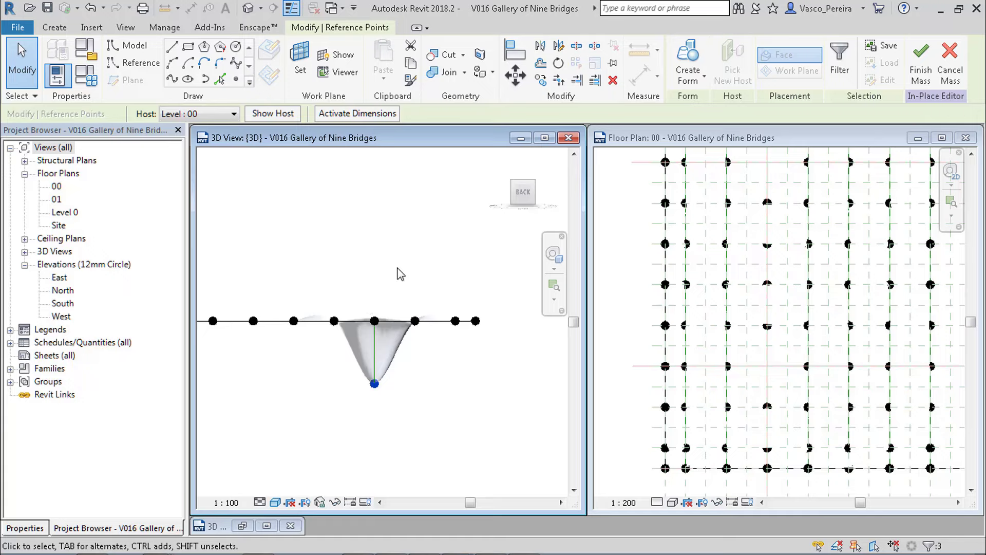
middle_click_drag(394, 275, 375, 360, "shift")
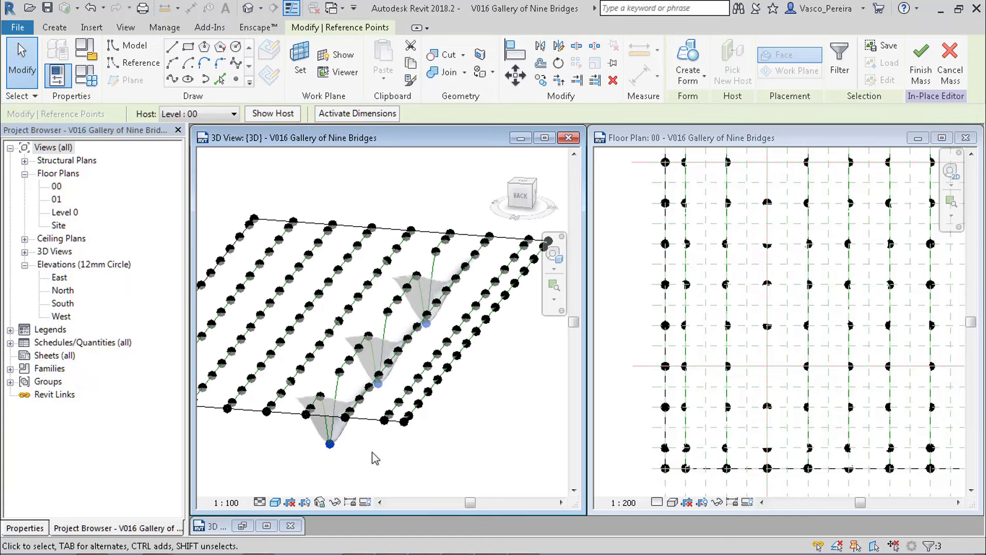
key("Escape")
Step: Select the dipped surface form and set its material to Default
left_click(369, 315)
key("c")
key("f")
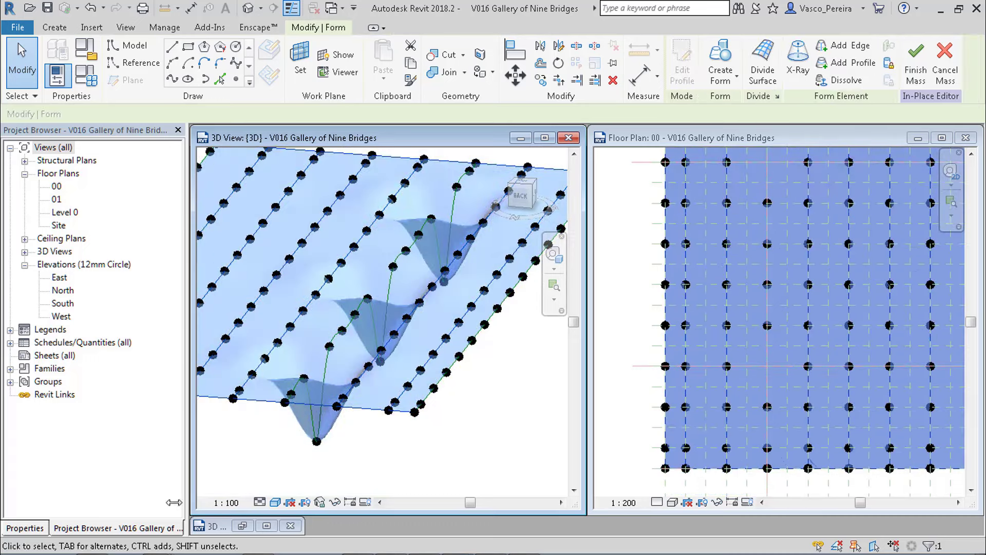
left_click(25, 527)
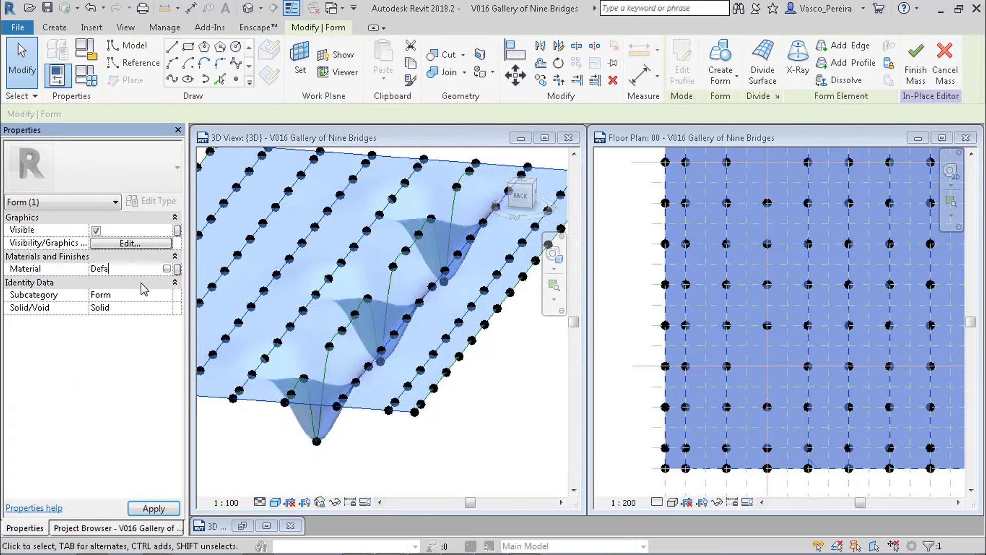
left_click(501, 370)
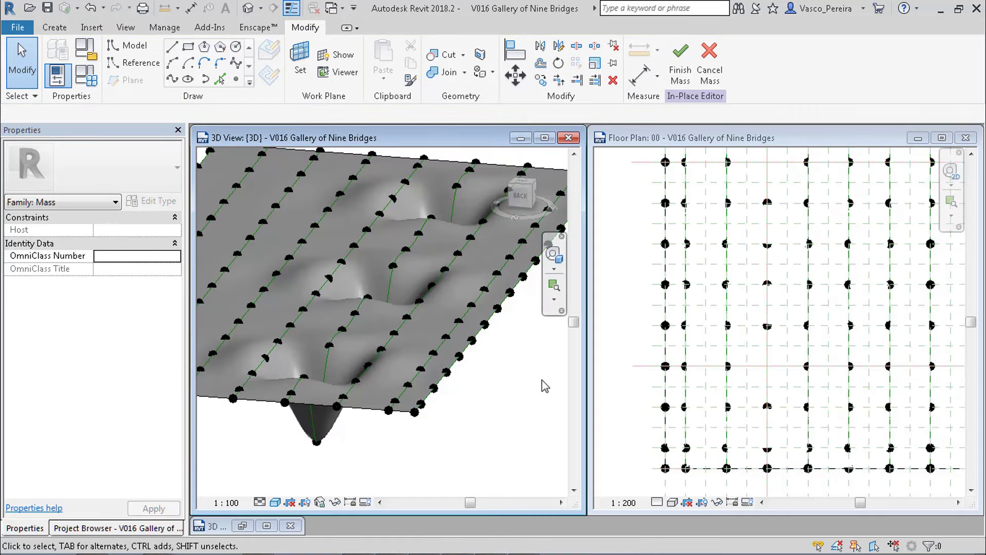
Step: Examine the dips in the shaded surface and the points beside them, and orient the 3D view to Left
middle_click_drag(502, 370, 395, 361)
scroll(395, 367, "up", 3)
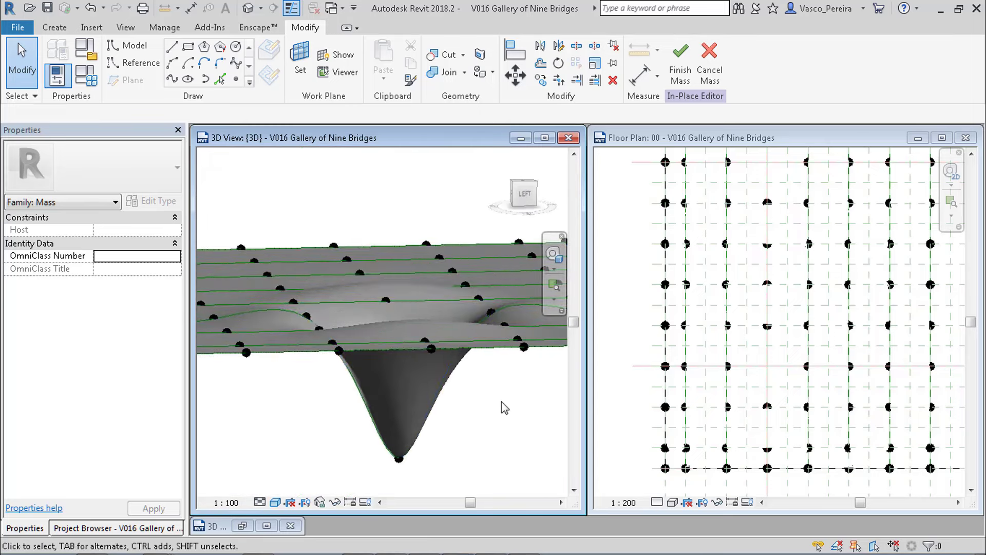
middle_click_drag(501, 402, 370, 452)
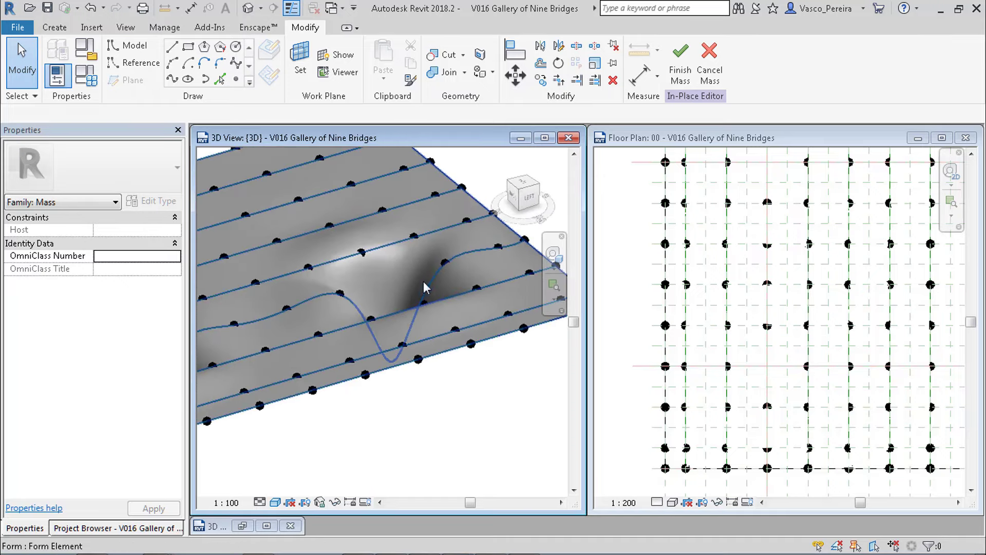
scroll(426, 275, "up", 4)
left_click(469, 267)
left_click(276, 312, "ctrl")
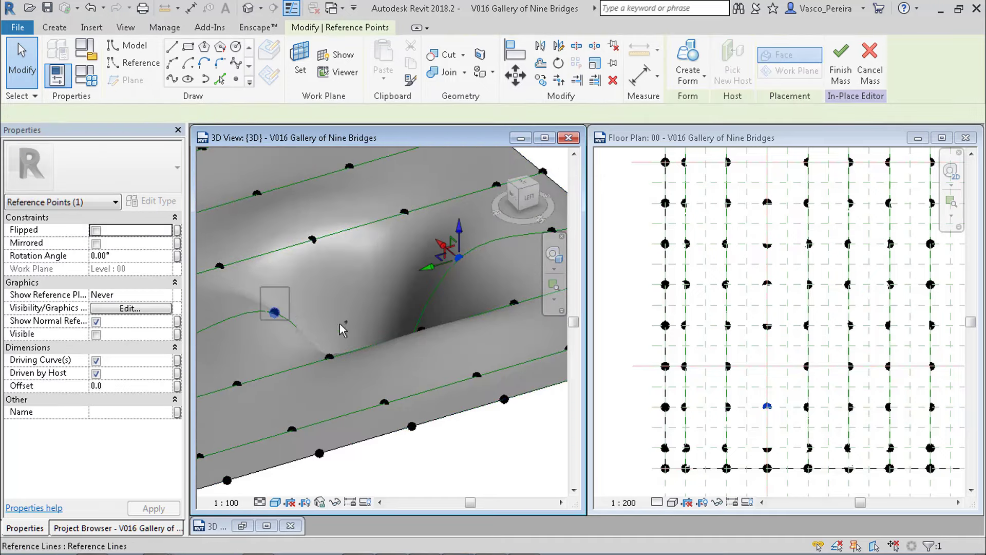
left_click(527, 198)
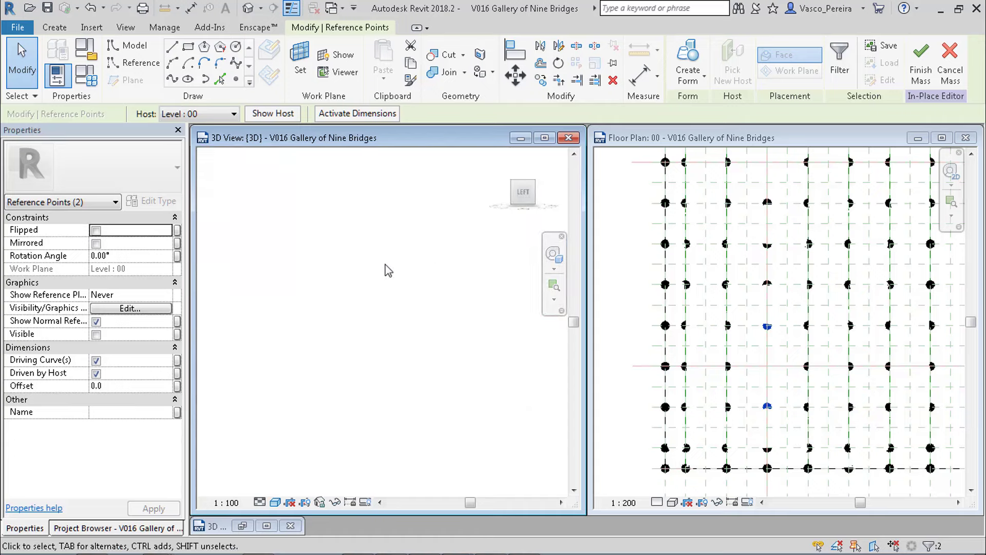
scroll(727, 265, "down", 1)
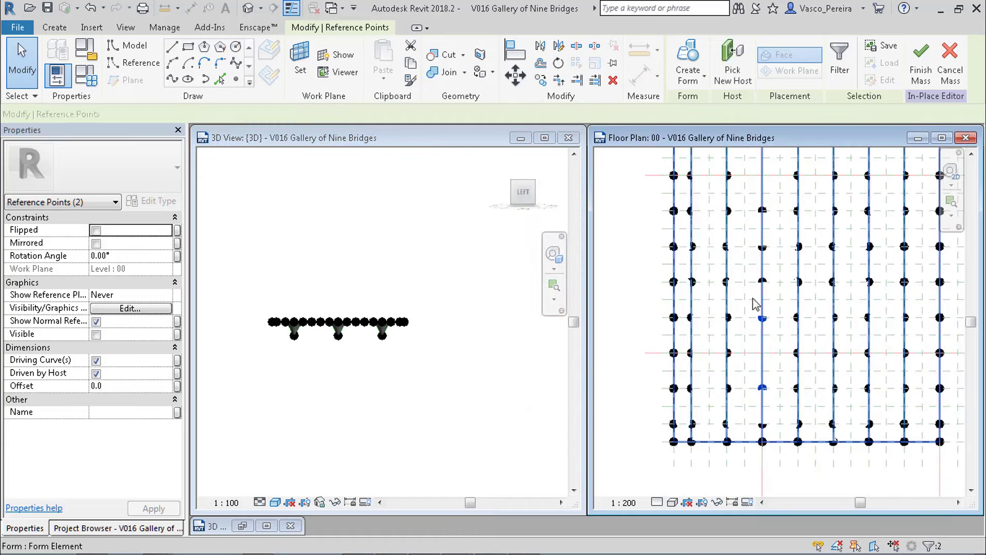
left_click(689, 301)
left_click(668, 297)
Step: Select the eight reference points surrounding each of the three dips on floor plan 00
scroll(708, 319, "up", 3)
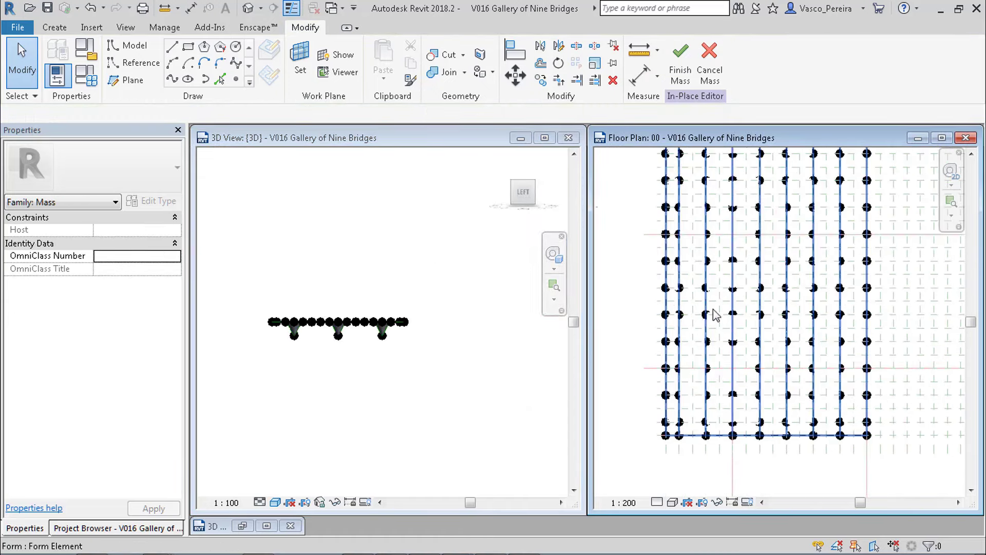
left_click_drag(700, 333, 753, 407)
left_click_drag(802, 445, 803, 445)
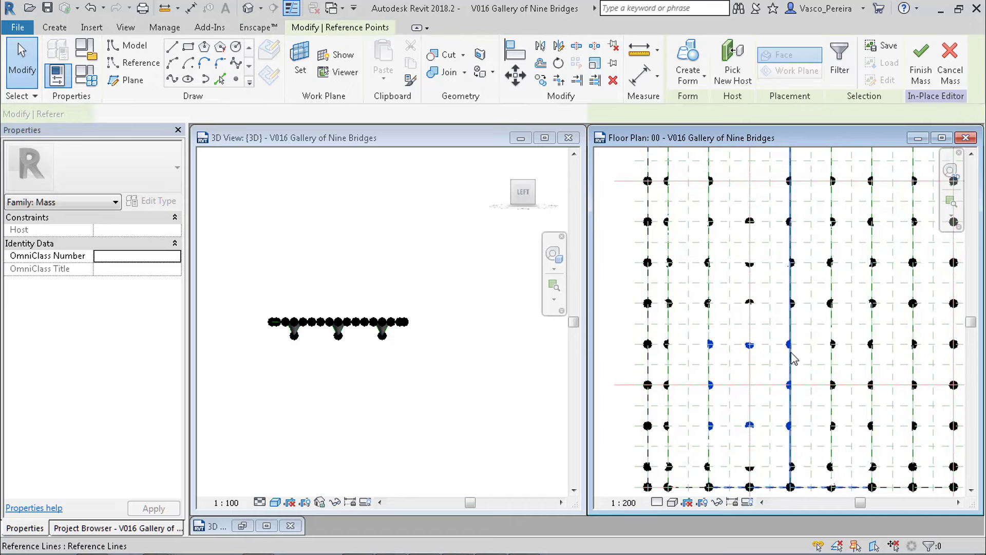
middle_click_drag(785, 319, 779, 433)
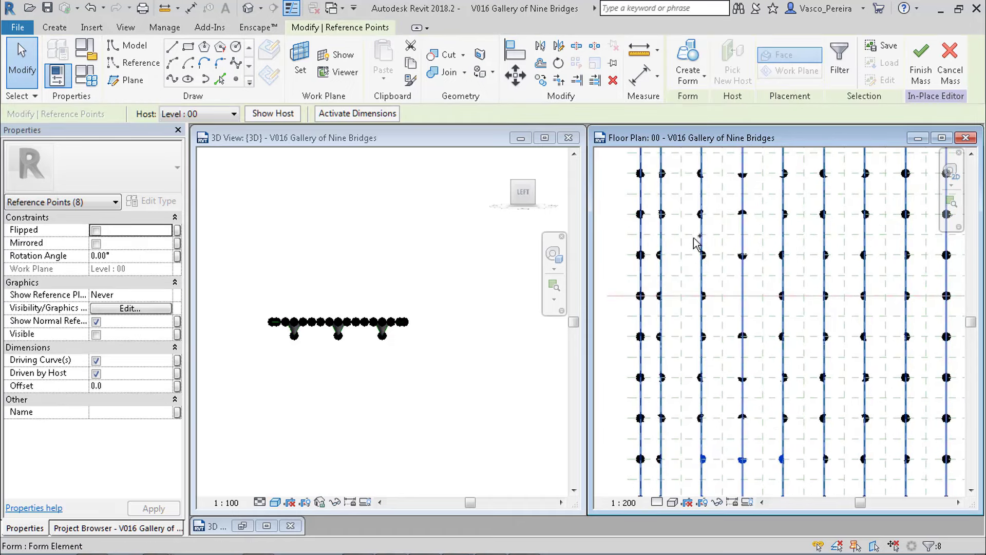
left_click_drag(693, 238, 758, 319)
left_click_drag(798, 354, 798, 354, "ctrl")
middle_click_drag(783, 192, 789, 322)
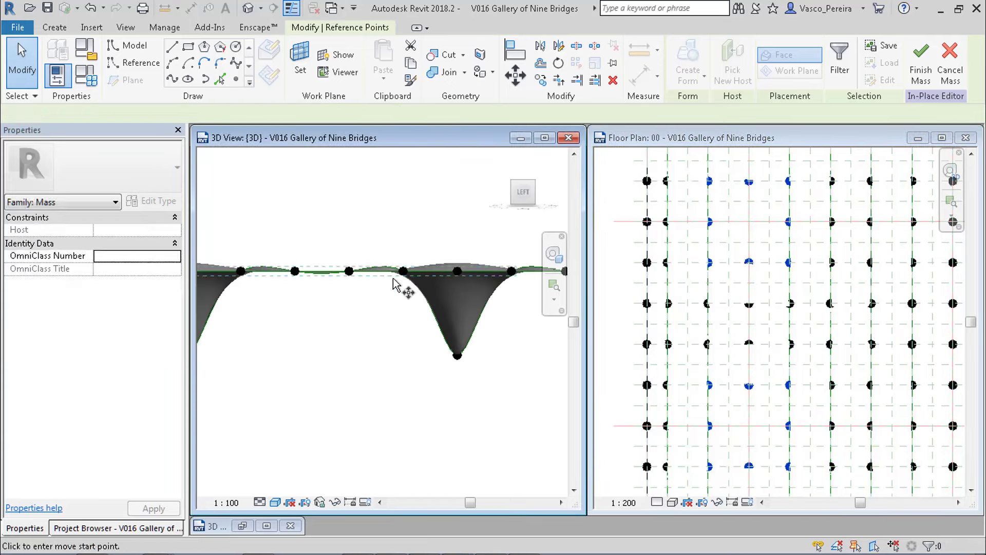
Step: Move the selected surrounding points straight down in the Left 3D view to an offset of -400
left_click(398, 281)
left_click(399, 334)
key("m")
key("v")
left_click(385, 284)
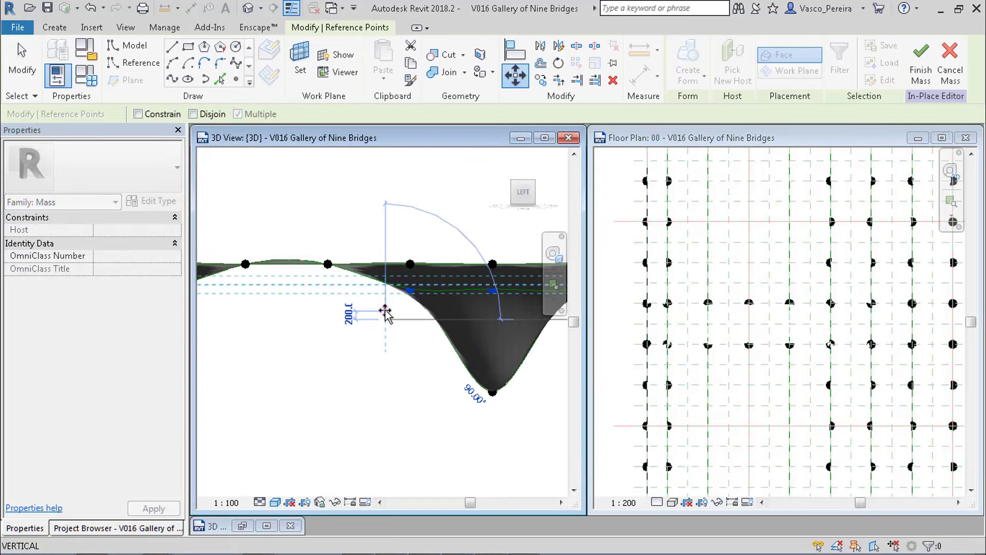
left_click(385, 312)
middle_click_drag(379, 225, 424, 377, "shift")
scroll(424, 361, "down", 4)
key("Escape")
Step: Select the two points flanking one dip on the adjacent reference lines and move them down a further 400
scroll(471, 302, "up", 4)
left_click(380, 238)
left_click_drag(394, 272, 420, 301)
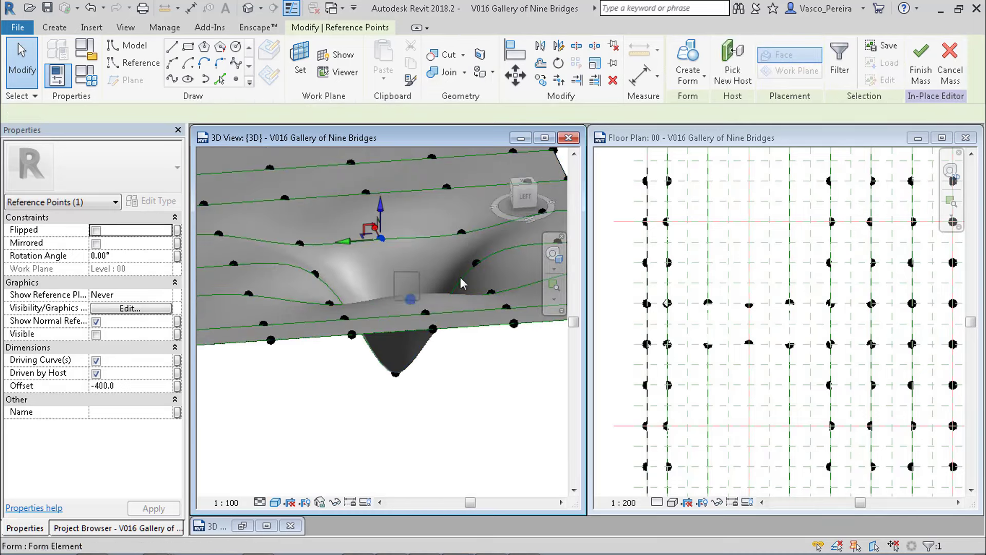
left_click(525, 196)
scroll(340, 323, "up", 5)
mouse_move(341, 328)
middle_mouse_down()
mouse_move(347, 337)
mouse_move(348, 328)
middle_mouse_up()
key("m")
key("v")
left_click(365, 255)
type("400")
key("Return")
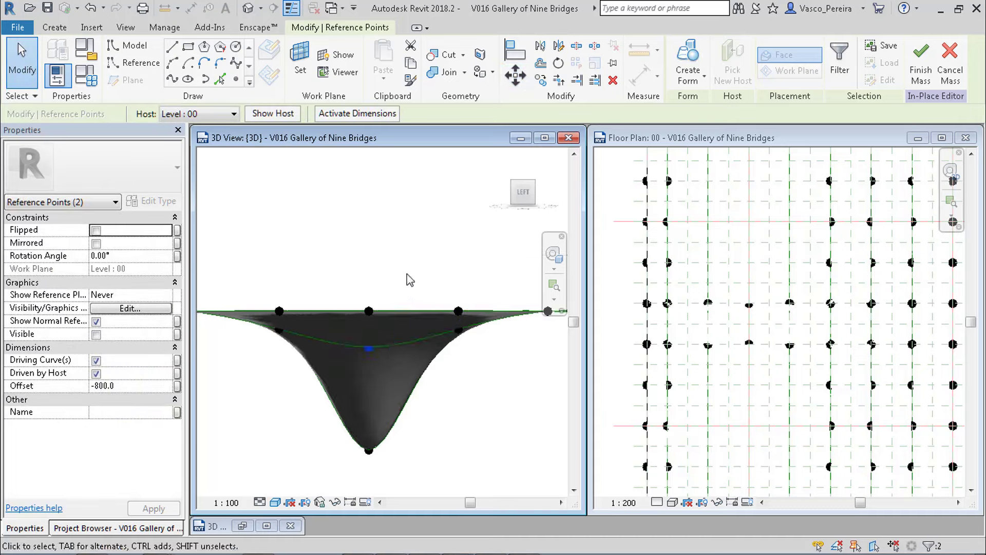
Step: Select the two points on either side of the dip along its own reference line and move them straight down
middle_click_drag(410, 280, 359, 311, "shift")
left_click(310, 299)
left_click(429, 353, "ctrl")
left_click(521, 195)
key("m")
key("v")
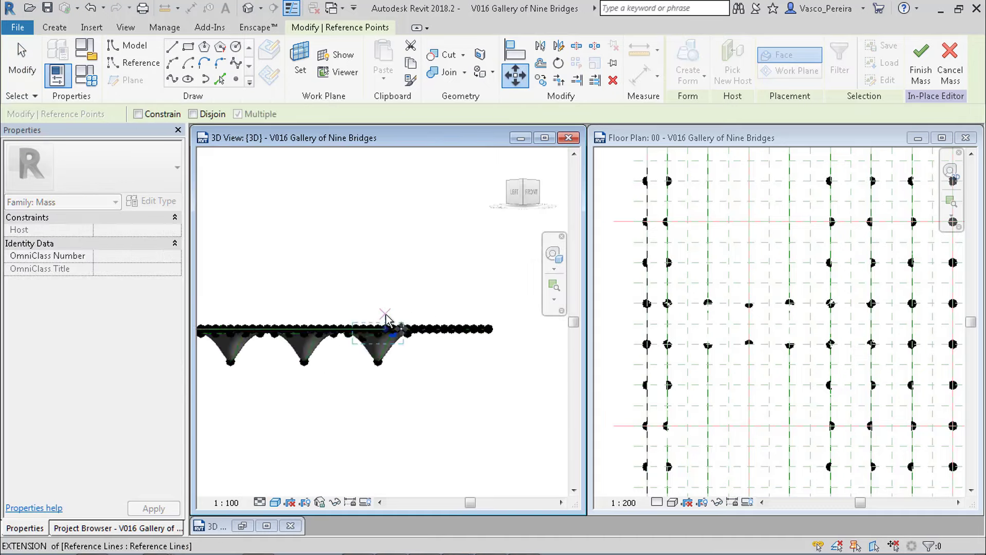
scroll(386, 320, "up", 5)
key("Escape")
Step: Clear the selection, finish the mass and check the reshaped dip in the shaded surface
middle_click_drag(402, 287, 438, 286, "shift")
left_click(504, 414)
scroll(493, 411, "up", 2)
left_click(679, 63)
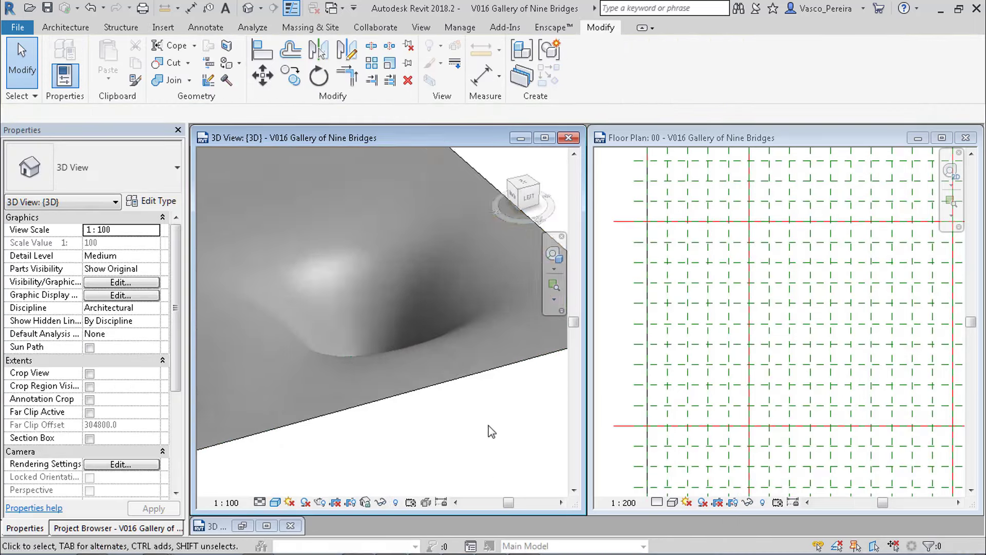
middle_click_drag(491, 432, 457, 348, "shift")
scroll(456, 347, "up", 2)
Step: Reopen the mass for in-place editing and select the four diagonal corner points around the reshaped dip
left_click(457, 347)
left_click(588, 65)
middle_click_drag(387, 336, 454, 320, "shift")
left_click(315, 403)
left_click(405, 399, "ctrl")
middle_click_drag(405, 399, 381, 348, "shift")
left_click_drag(396, 265, 443, 305)
left_click_drag(230, 311, 260, 328, "ctrl")
middle_click_drag(327, 363, 330, 378, "shift")
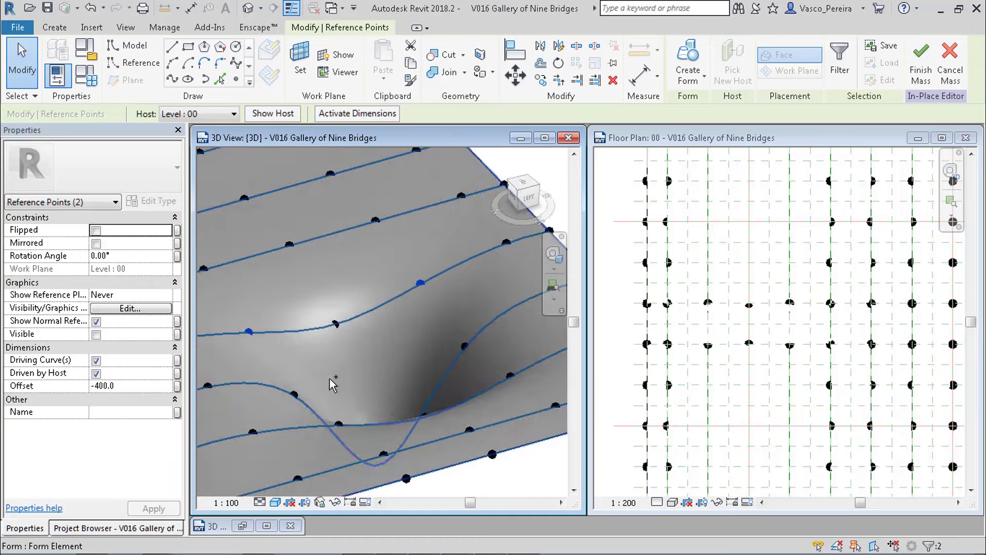
left_click_drag(326, 386, 353, 433, "ctrl")
left_click(510, 375, "ctrl")
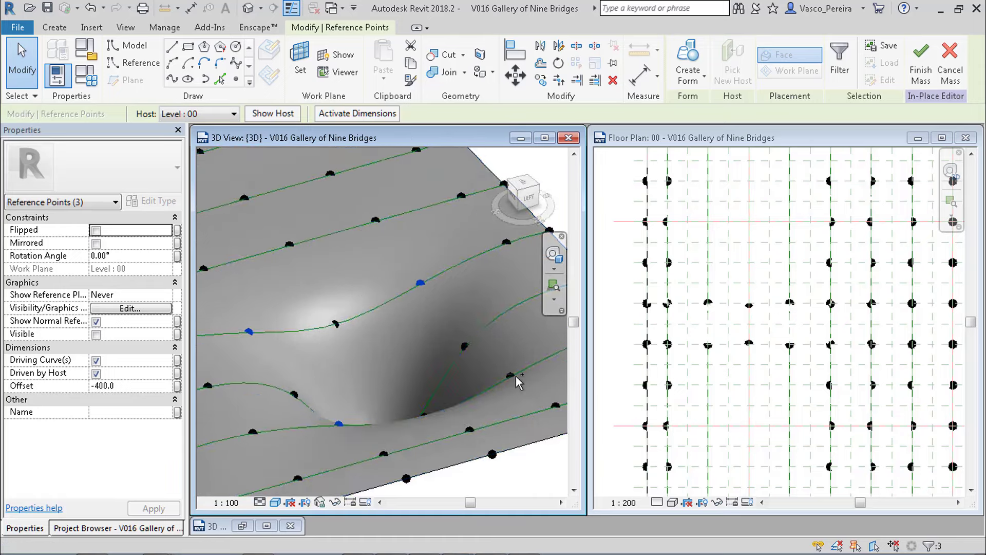
Step: Raise the four corner points in the Left 3D view to an offset of -200 and finish the mass
left_click(530, 199)
key("m")
key("v")
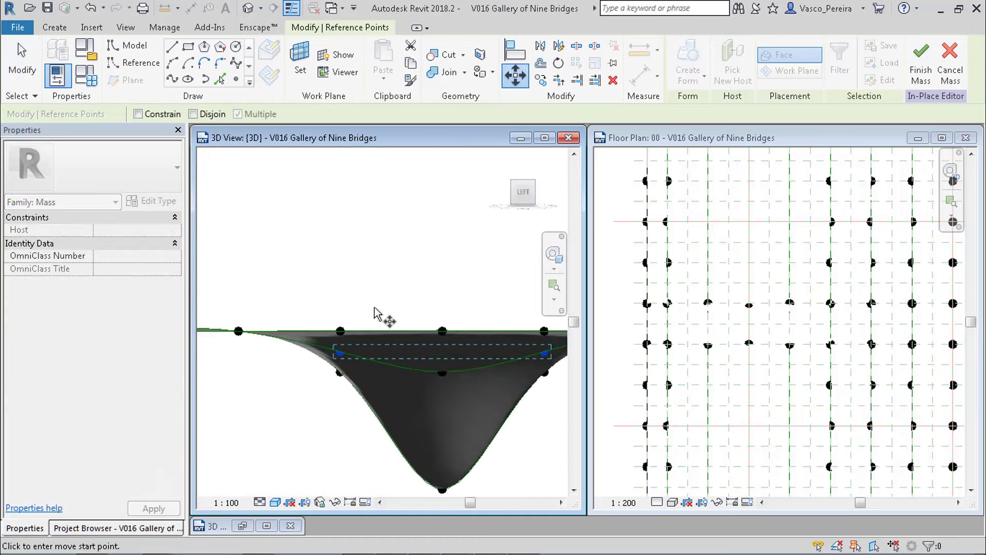
left_click(378, 286)
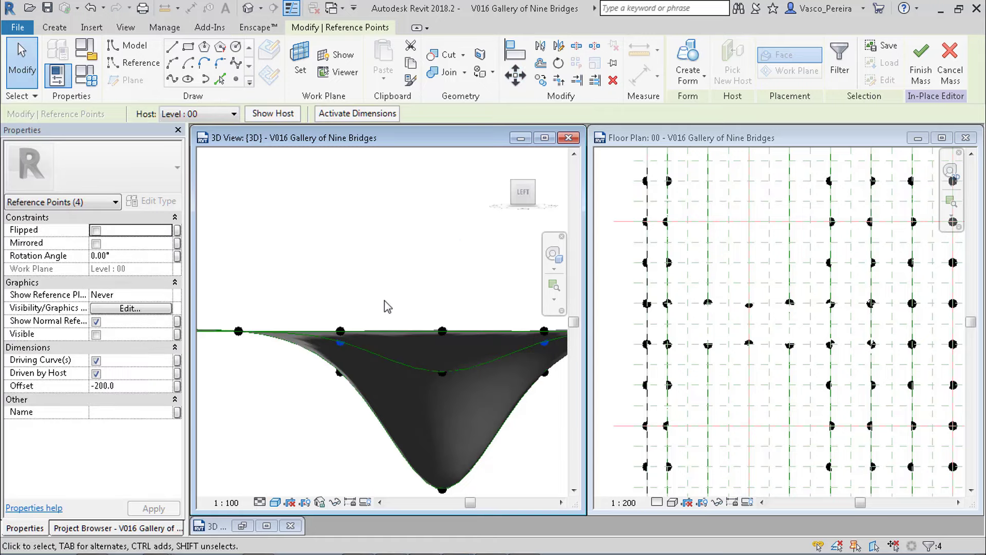
middle_click_drag(388, 307, 267, 360, "shift")
key("Escape")
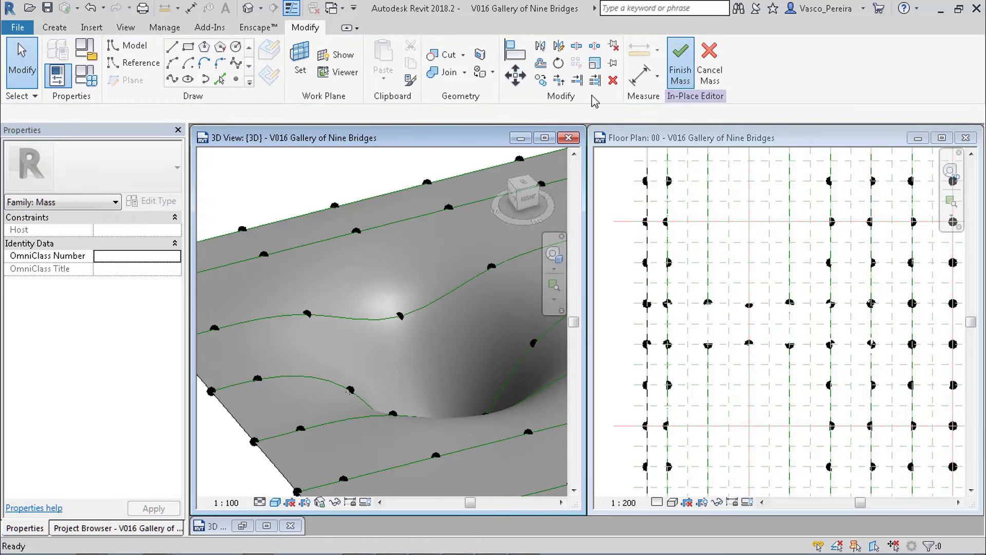
Step: Examine the finished surface from several angles, comparing the refined dip with the other two dips
middle_click_drag(315, 180, 327, 198, "shift")
scroll(386, 195, "down", 2)
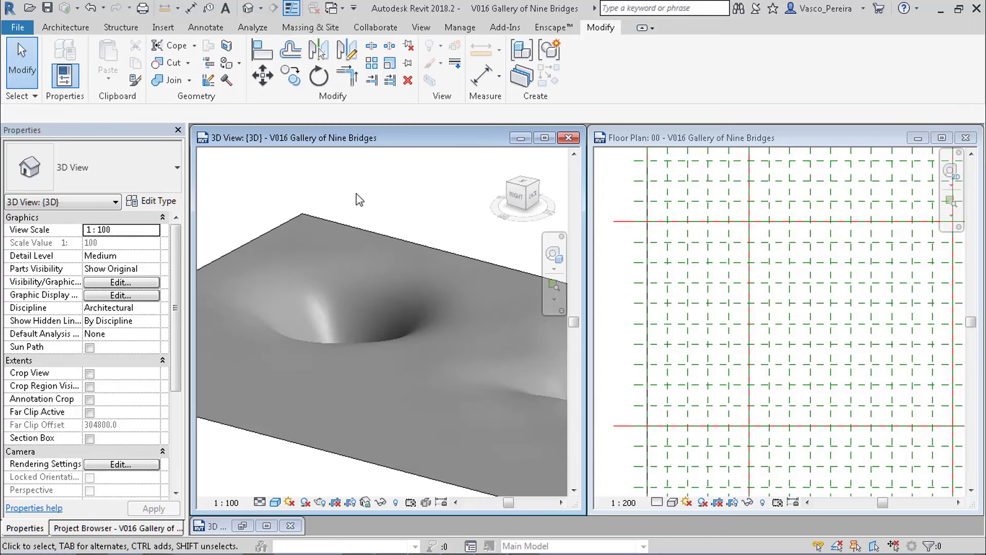
scroll(362, 202, "down", 3)
middle_click_drag(411, 251, 398, 264)
middle_click_drag(447, 229, 451, 240, "shift")
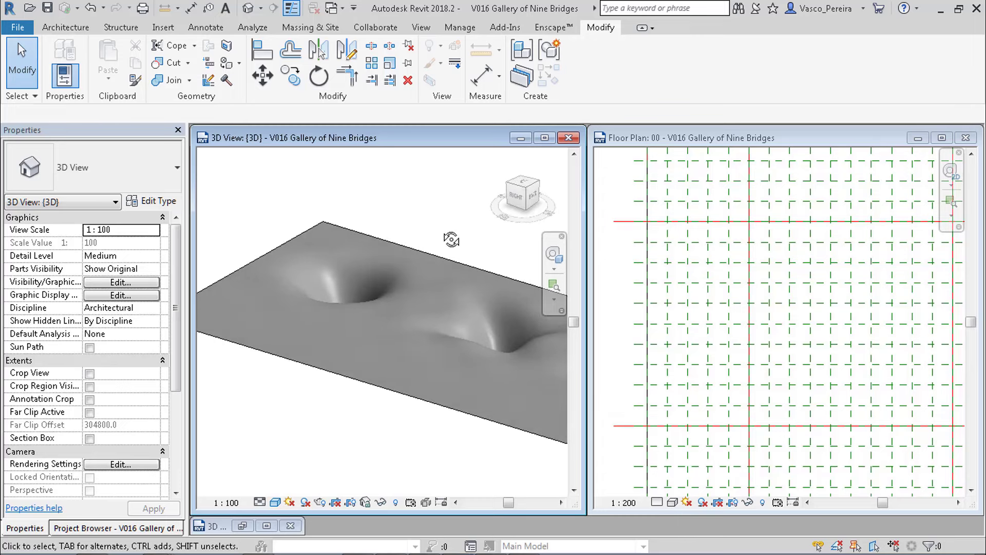
scroll(340, 264, "up", 2)
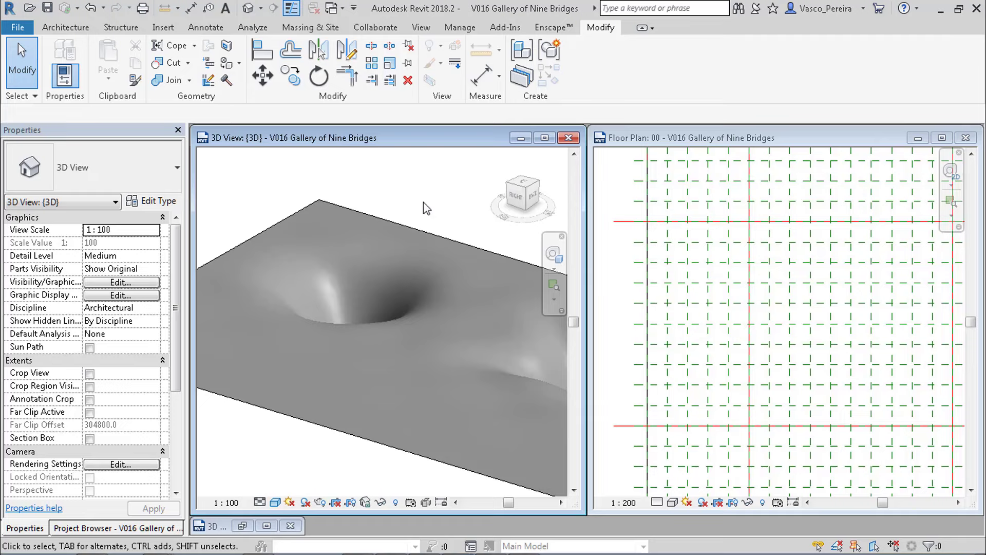
middle_click_drag(424, 204, 490, 383, "shift")
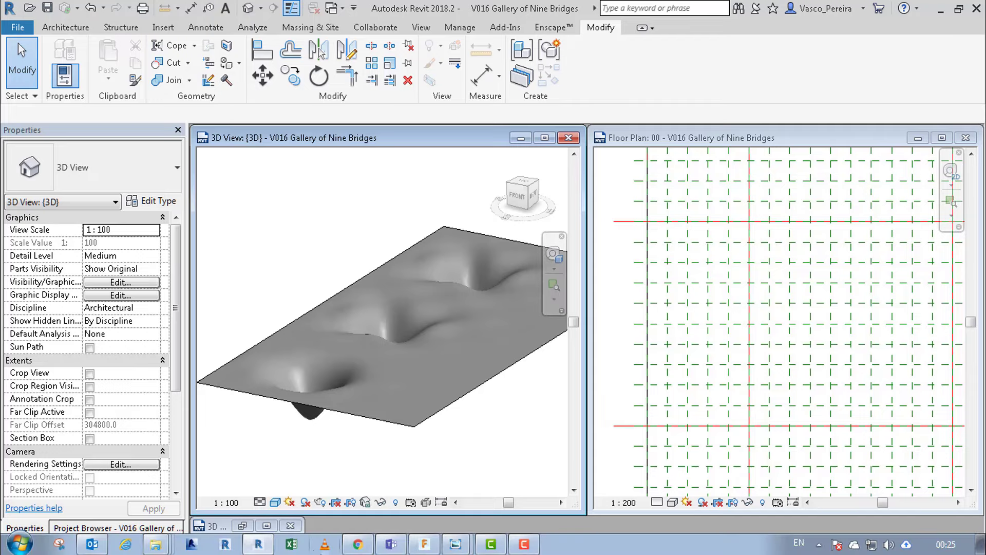
Step: Switch to Autodesk Fusion 360 and run a Zebra Analysis on the surface body to inspect the stripes around its dips
left_click(454, 542)
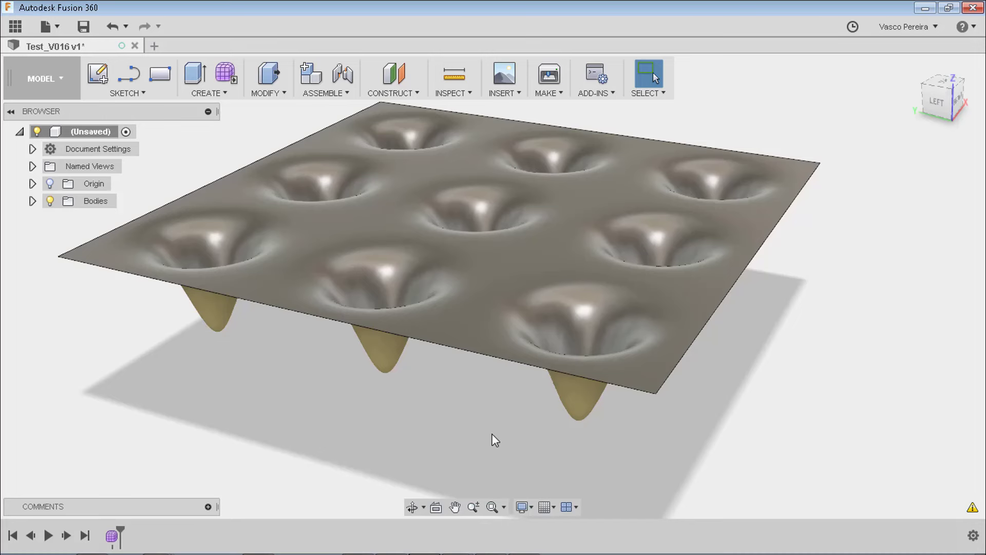
middle_click_drag(494, 440, 744, 263, "shift")
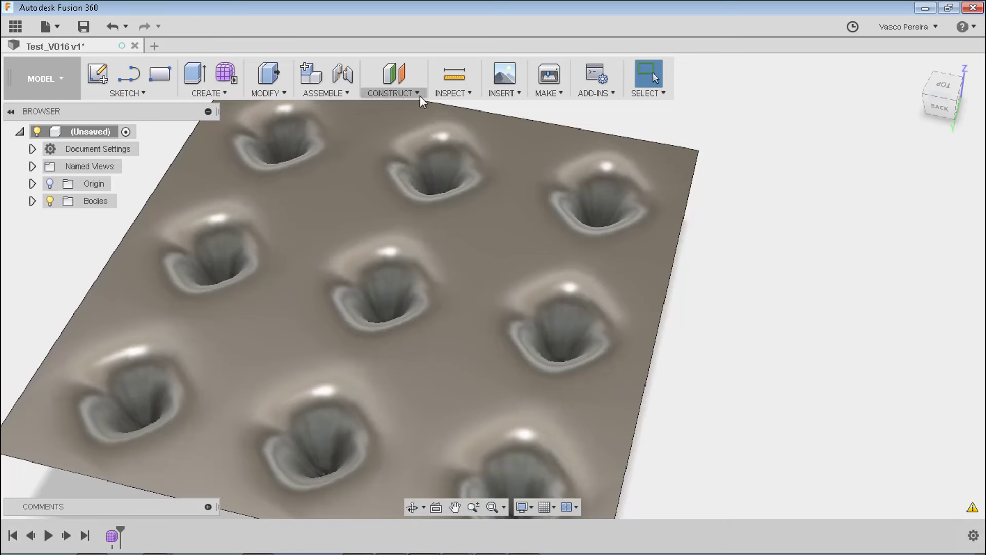
left_click(450, 93)
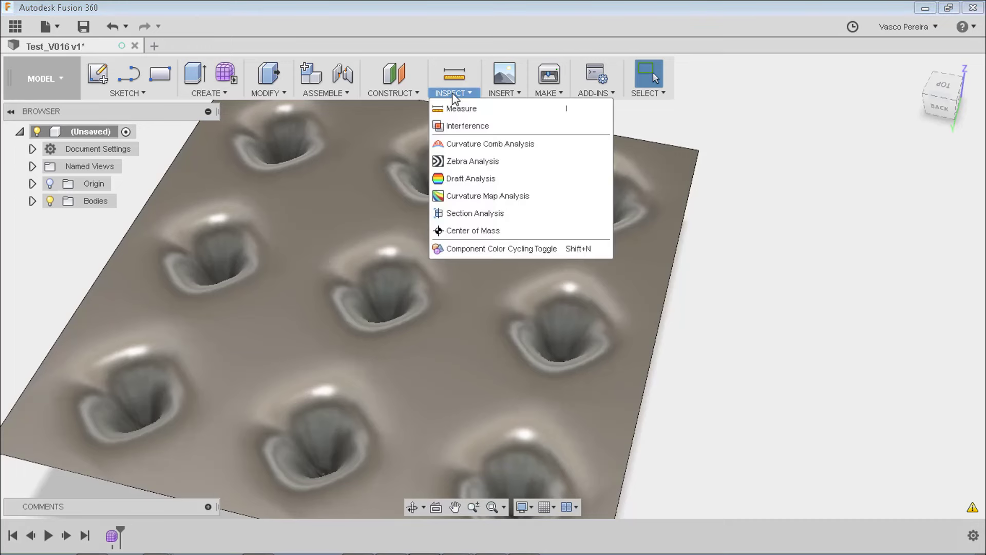
left_click(493, 163)
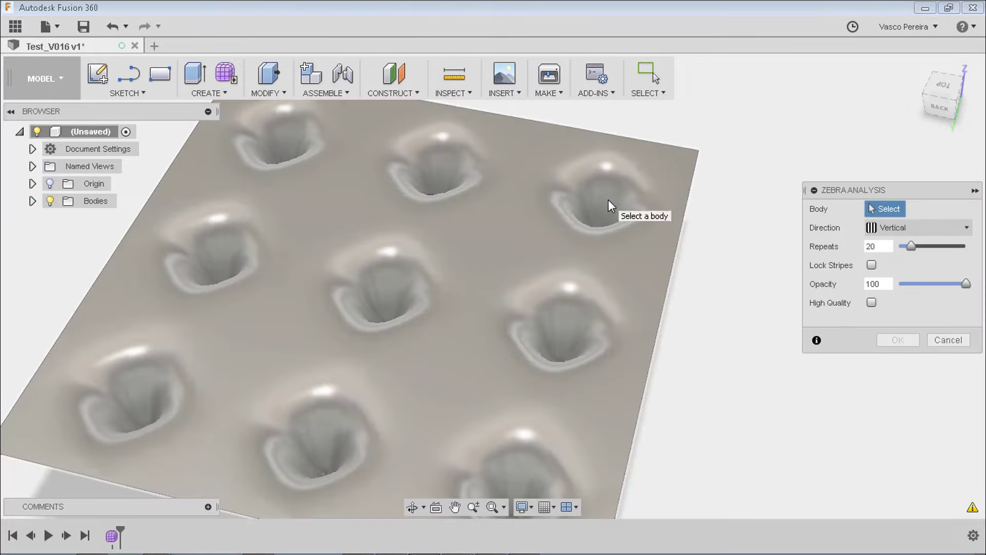
left_click(610, 206)
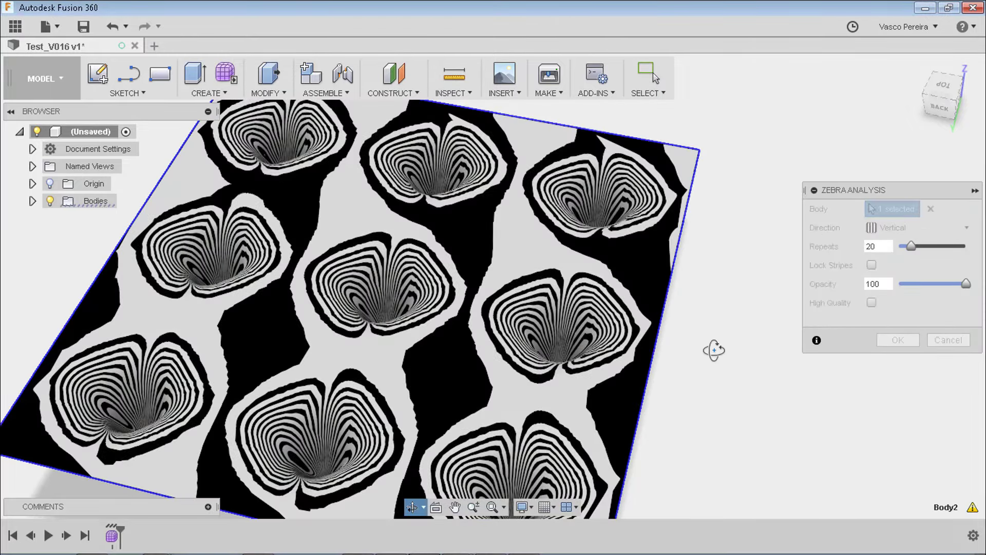
middle_click_drag(710, 347, 574, 282, "shift")
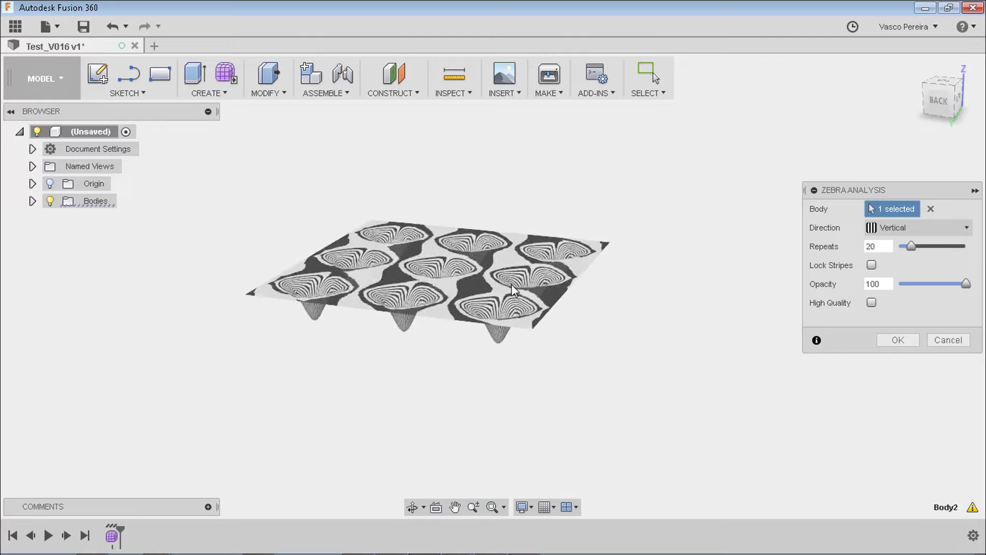
scroll(555, 277, "up", 5)
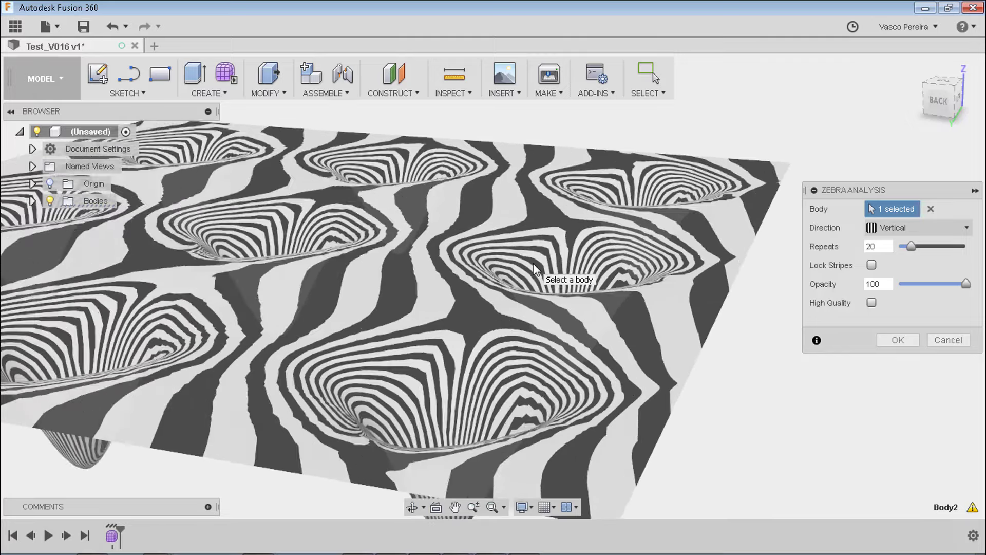
scroll(548, 268, "up", 2)
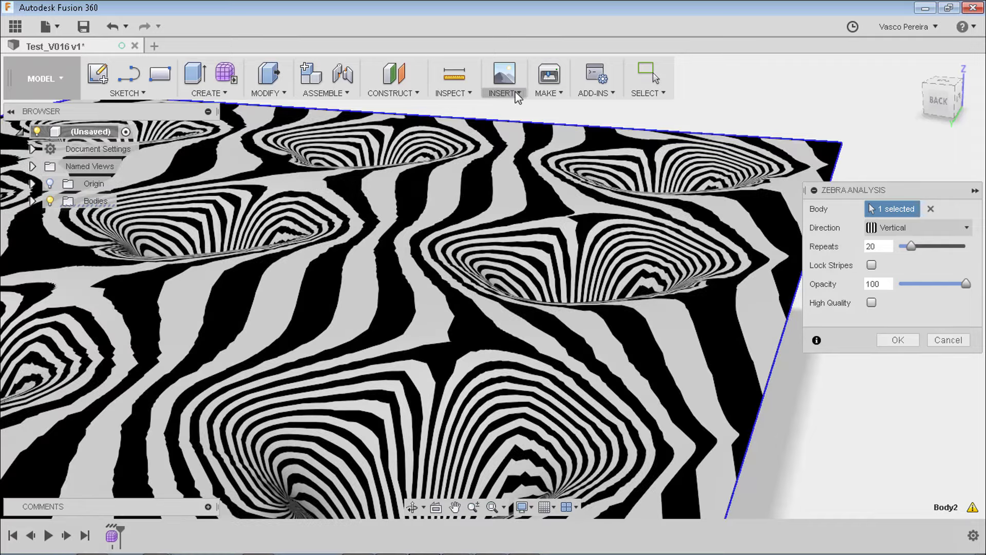
left_click(454, 80)
left_click(483, 177)
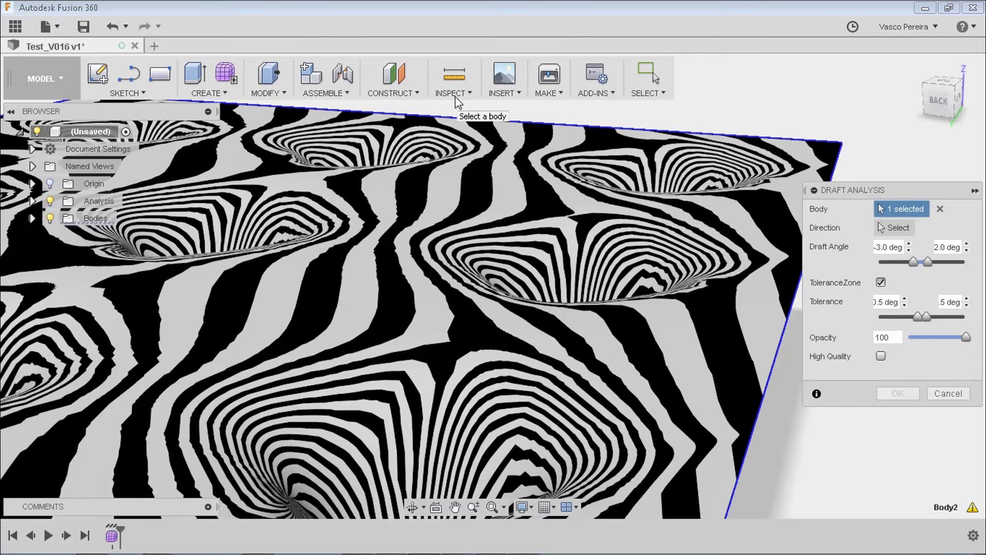
left_click(455, 96)
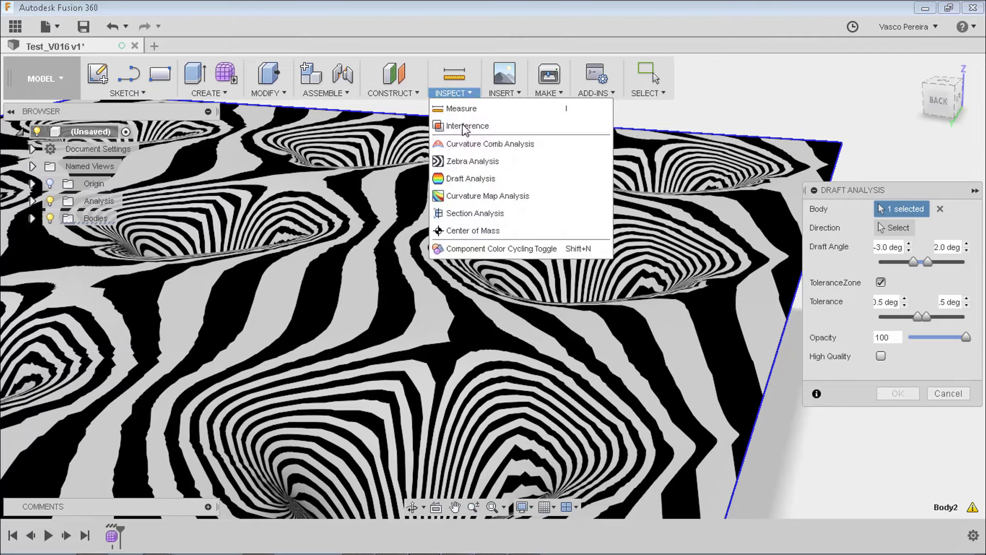
left_click(490, 144)
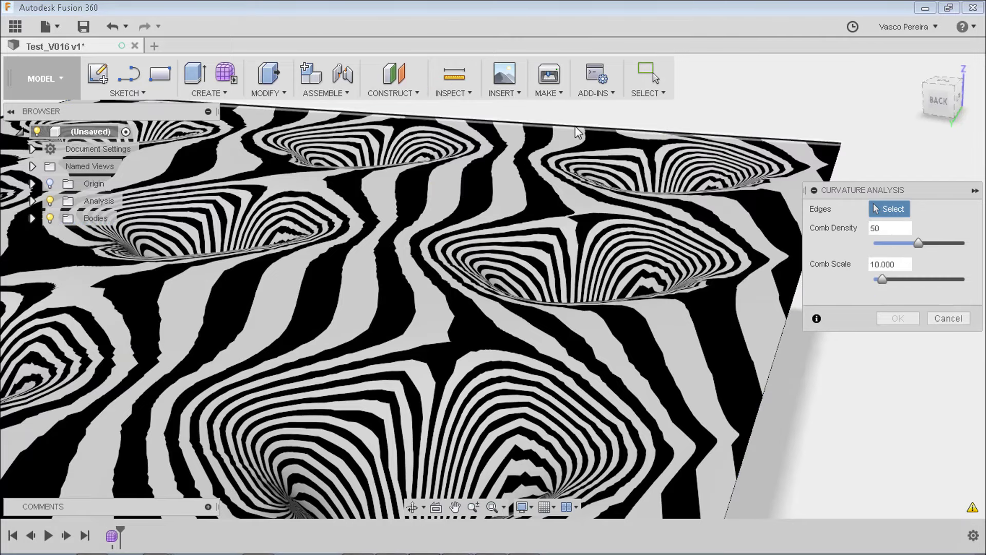
key("Escape")
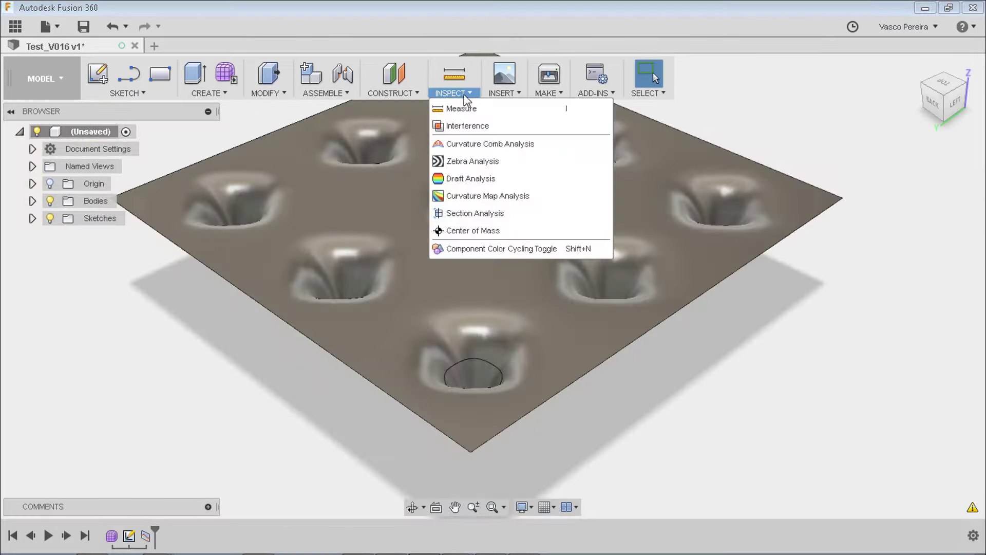
Step: Run a Curvature Comb Analysis on the circular edge inside the dip nearest the surface's front corner
left_click(507, 146)
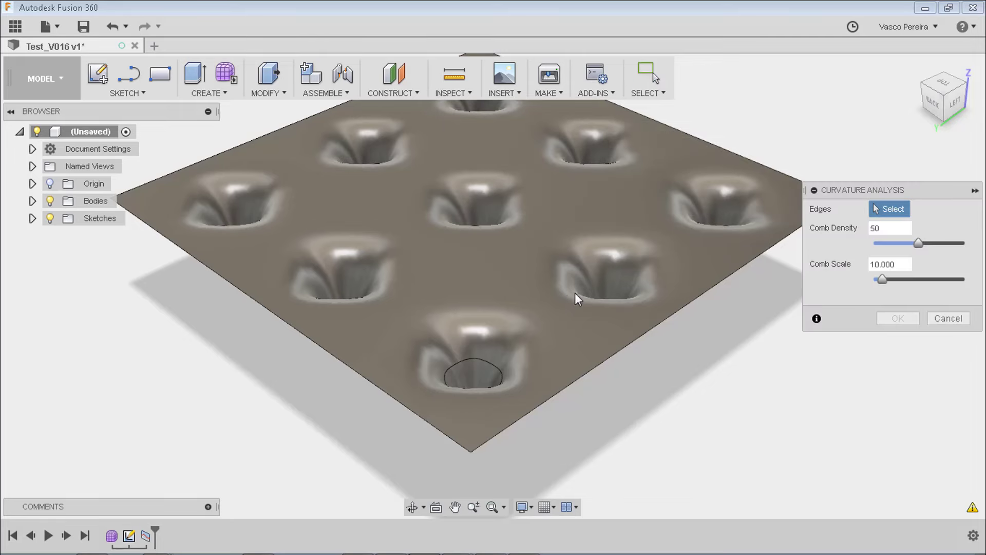
left_click(490, 371)
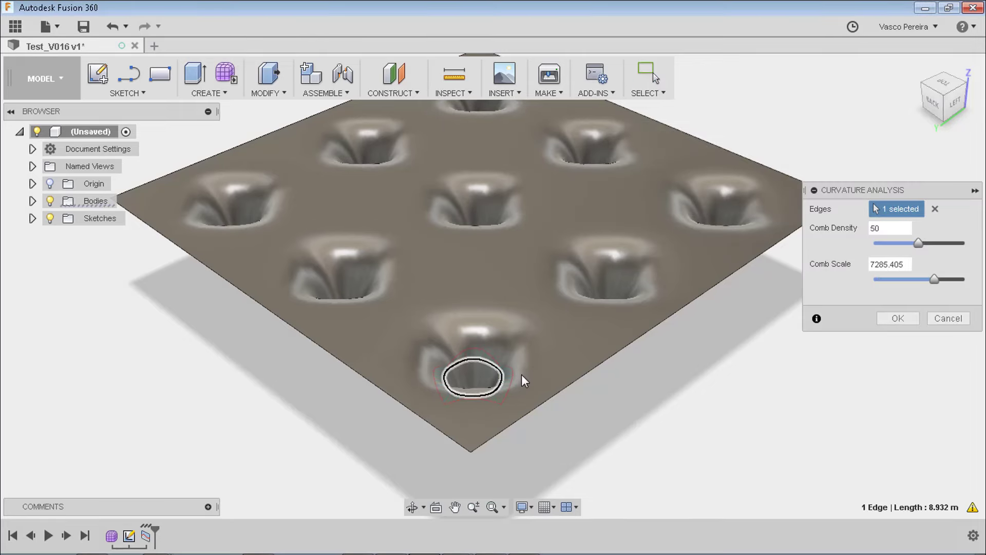
middle_click_drag(523, 381, 519, 406, "shift")
scroll(487, 437, "up", 5)
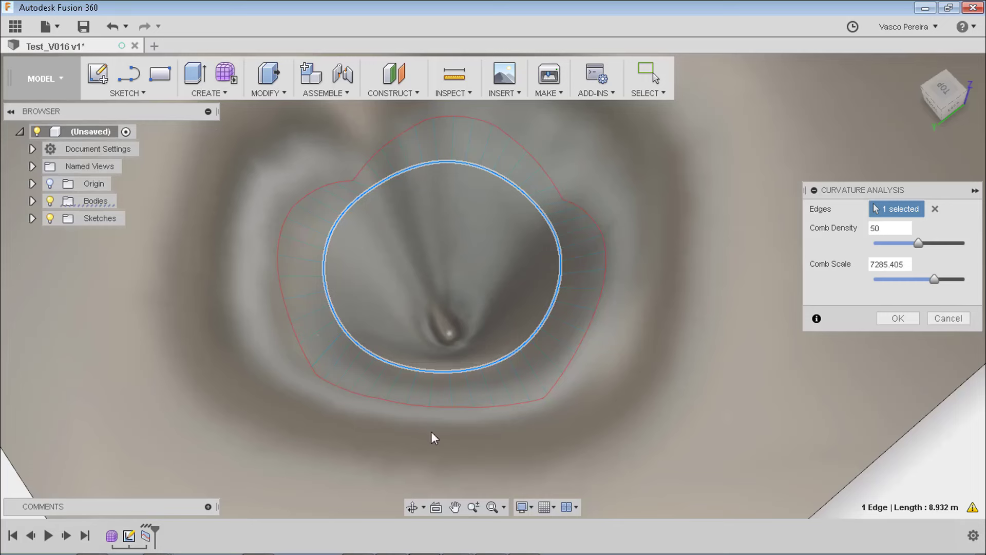
Step: Examine the curvature comb along the dip's circular edge in the Left, Top and angled views
left_click(962, 111)
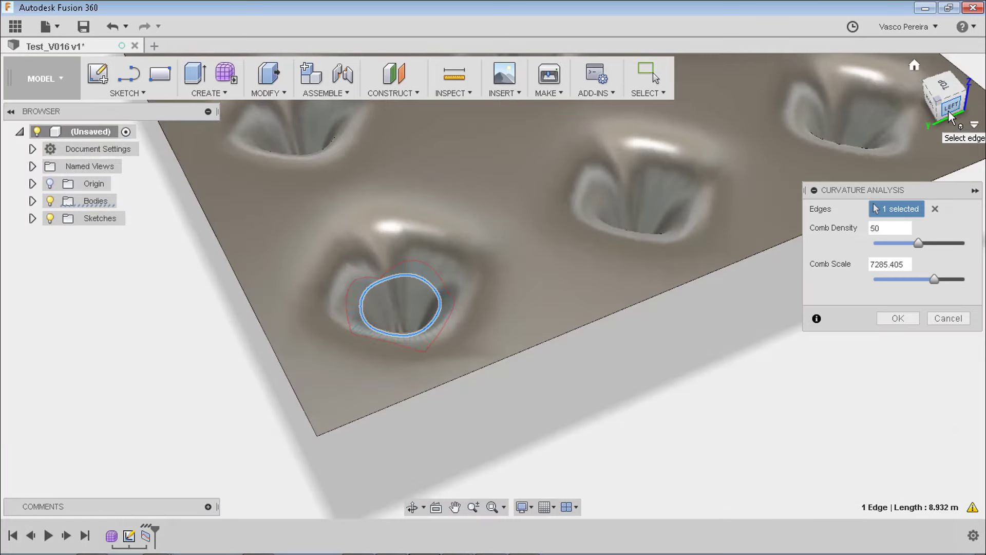
left_click(949, 110)
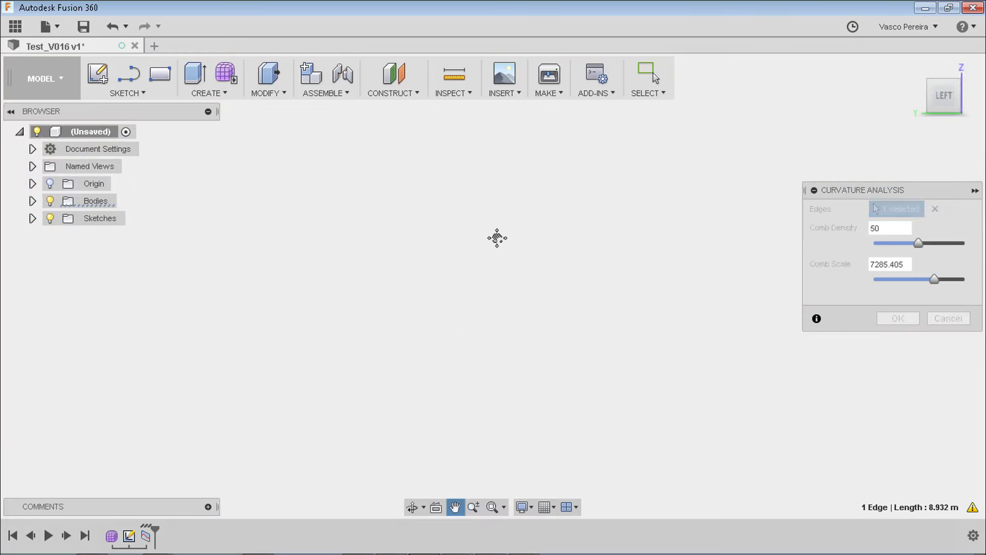
middle_click_drag(497, 238, 488, 252)
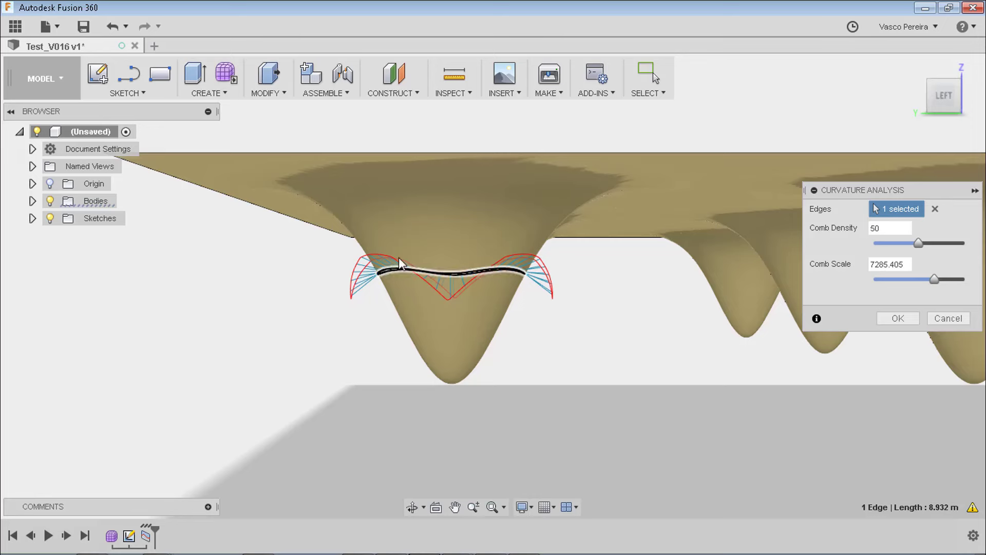
left_click(948, 96)
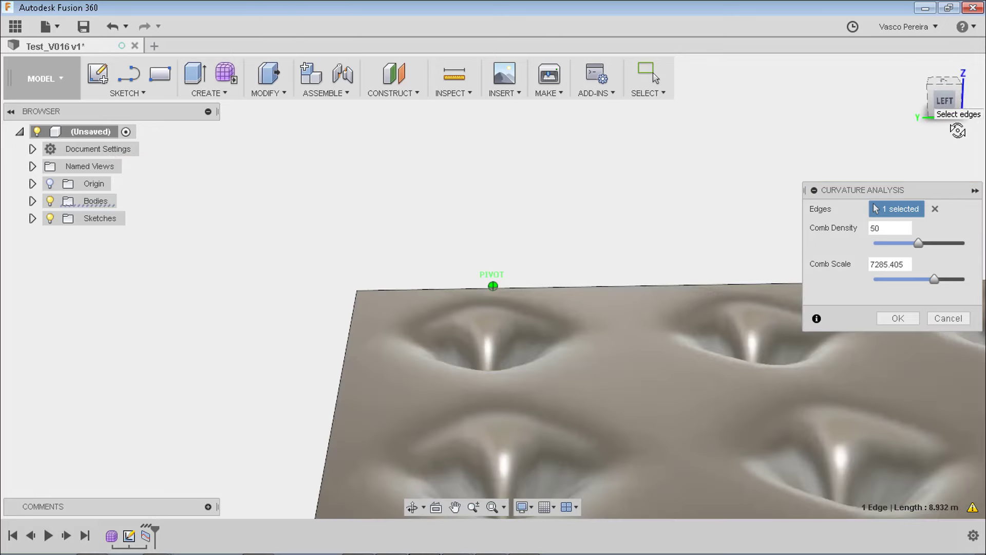
left_click(945, 84)
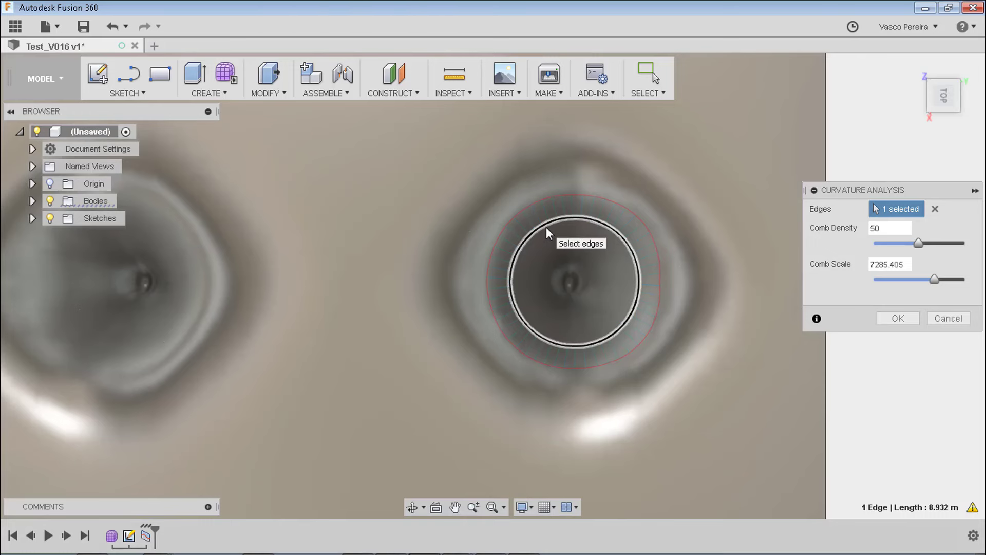
middle_click_drag(502, 178, 651, 243, "shift")
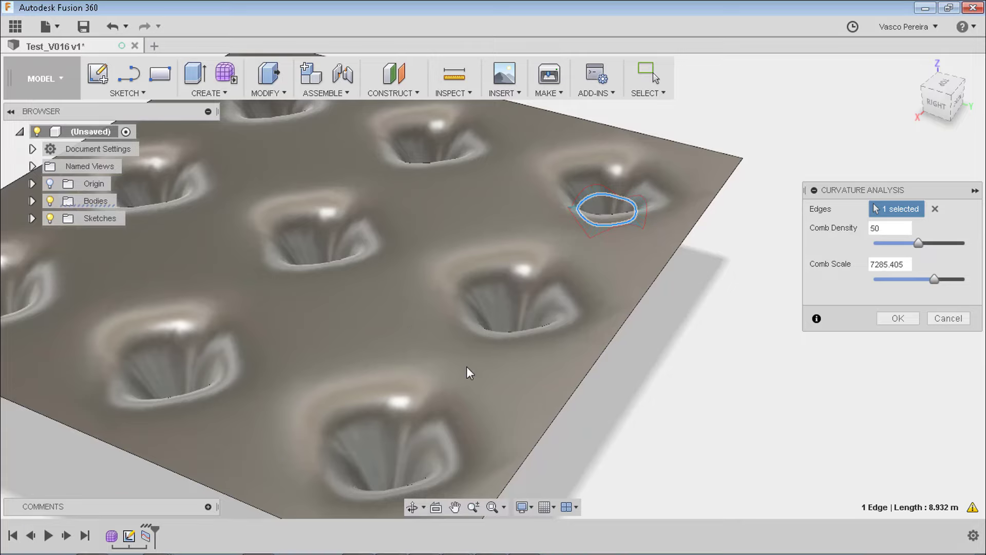
Step: Switch to Revit and export the 3D view in ACIS (SAT) format as revsurf.sat in the Exports folder
key("alt+Tab")
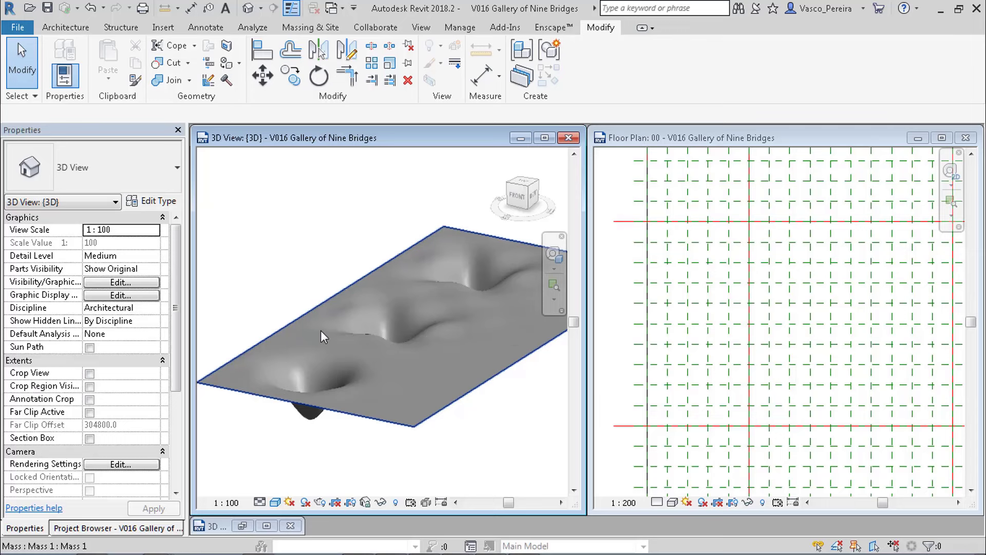
left_click(707, 263)
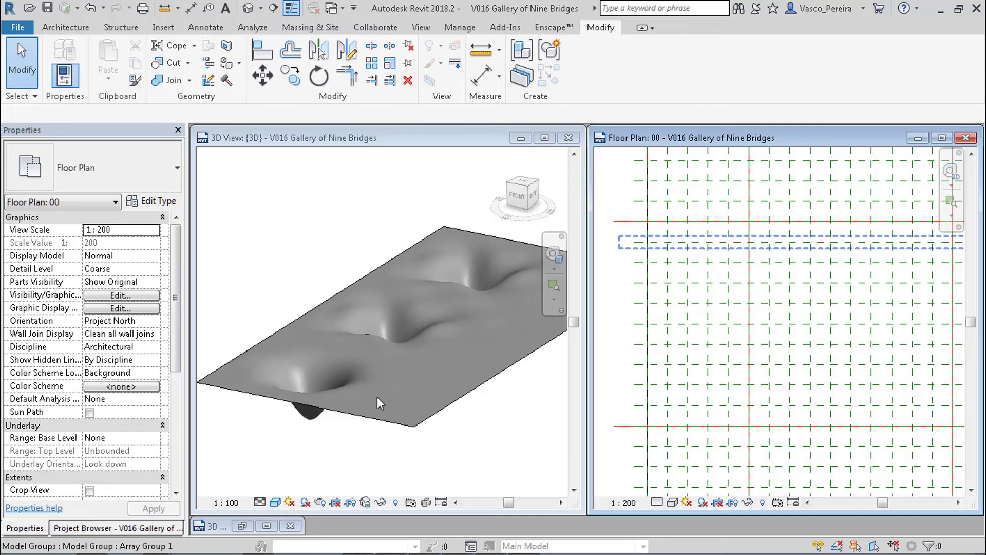
double_click(535, 270)
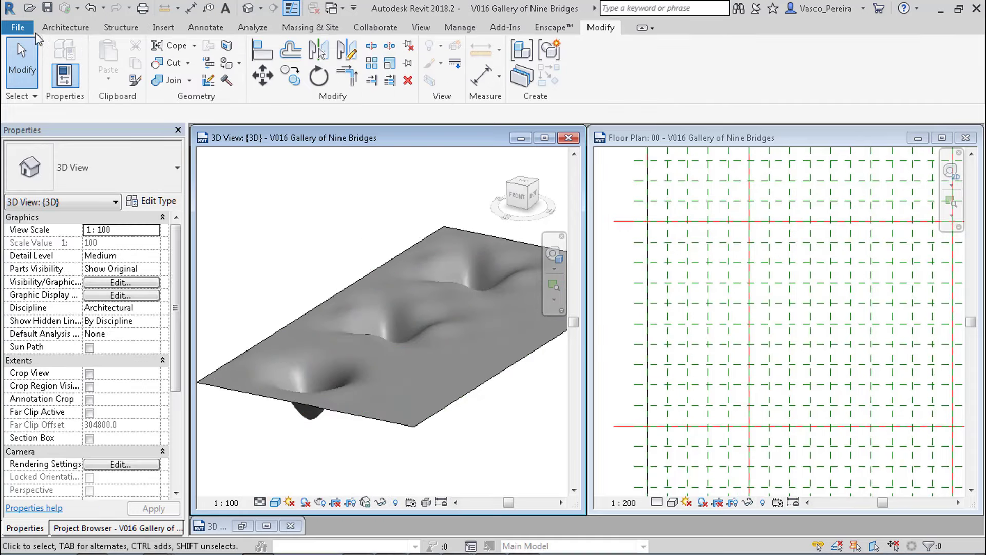
left_click(32, 30)
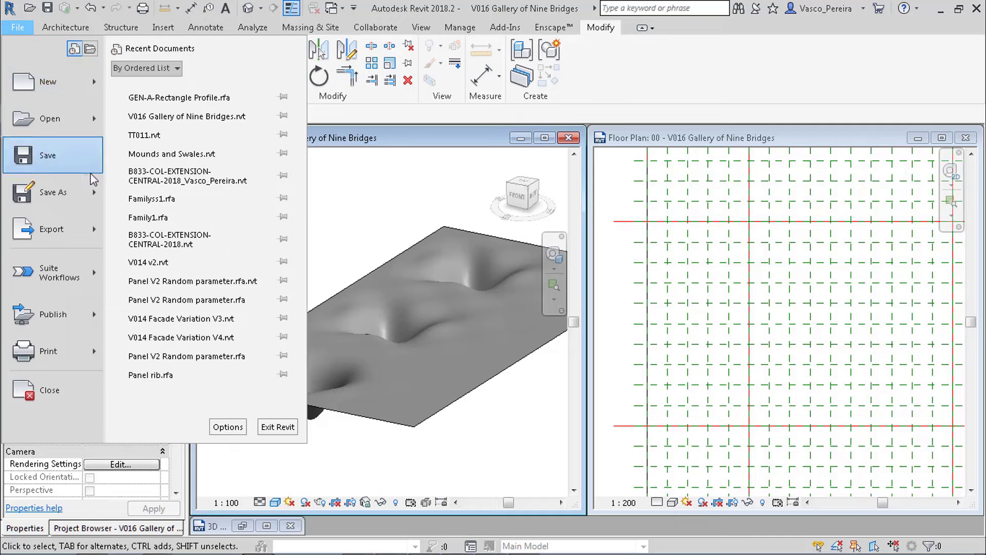
mouse_move(89, 228)
mouse_move(193, 87)
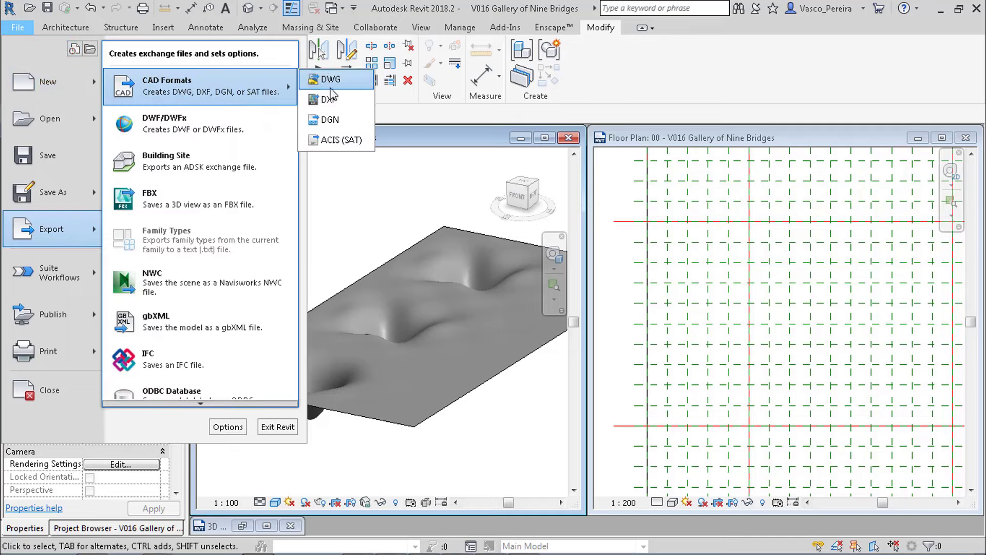
left_click(342, 139)
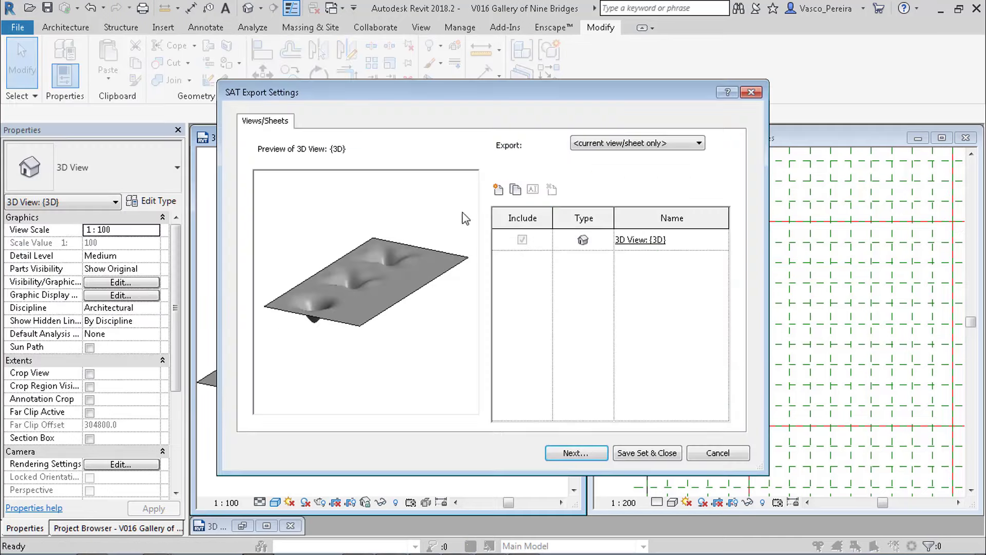
key("Return")
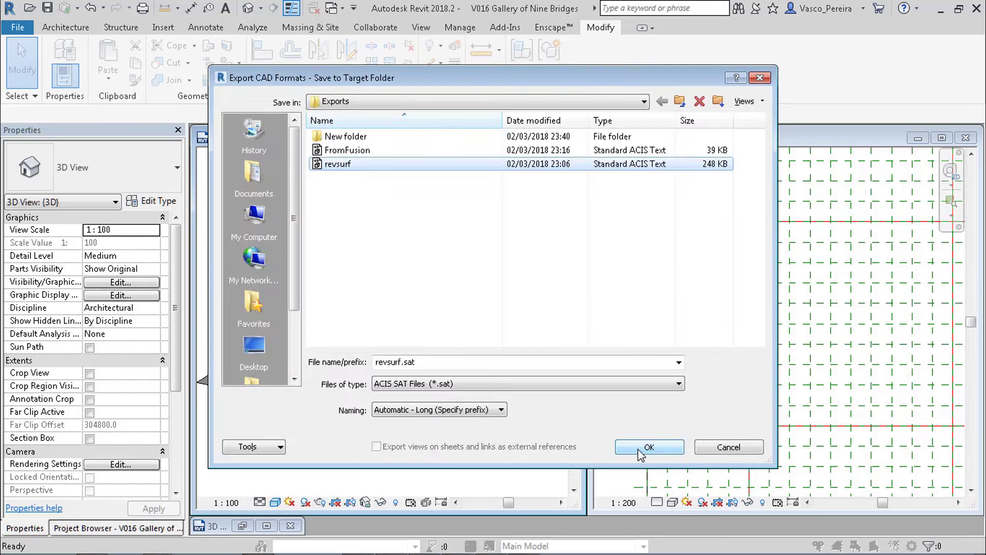
left_click(639, 450)
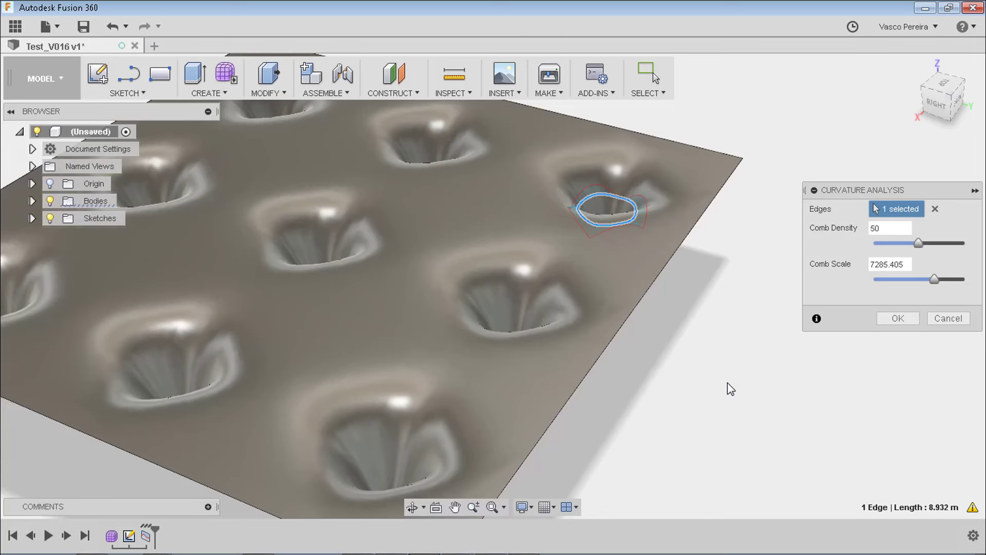
Step: Switch to Fusion 360, insert the revsurf design from the master folder into the current design and inspect its dips up close
left_click(54, 32)
left_click(21, 28)
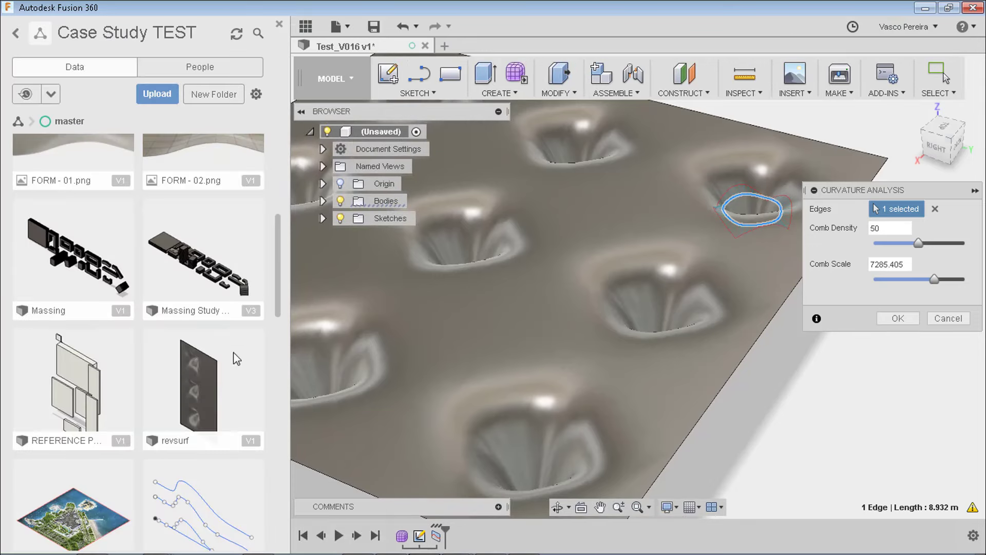
double_click(199, 370)
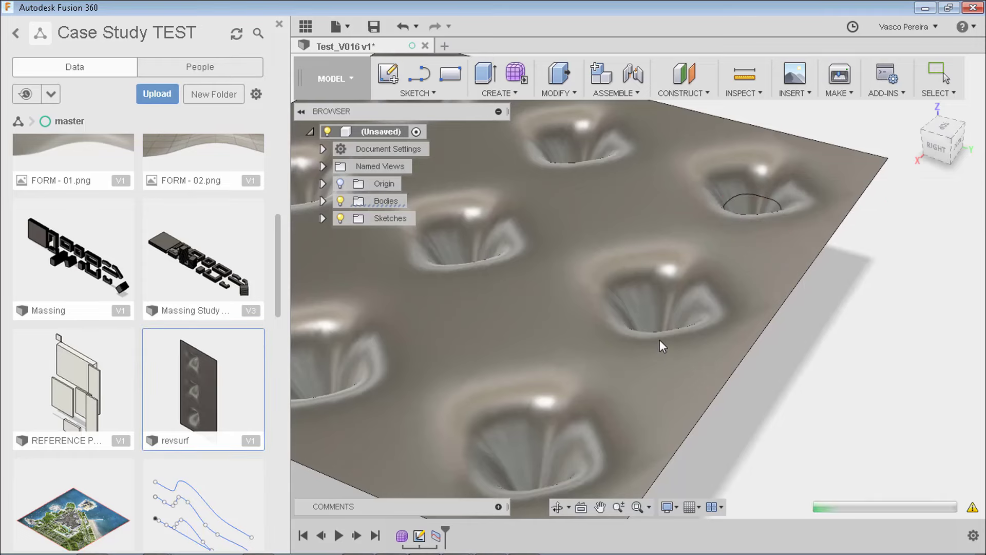
scroll(608, 187, "up", 3)
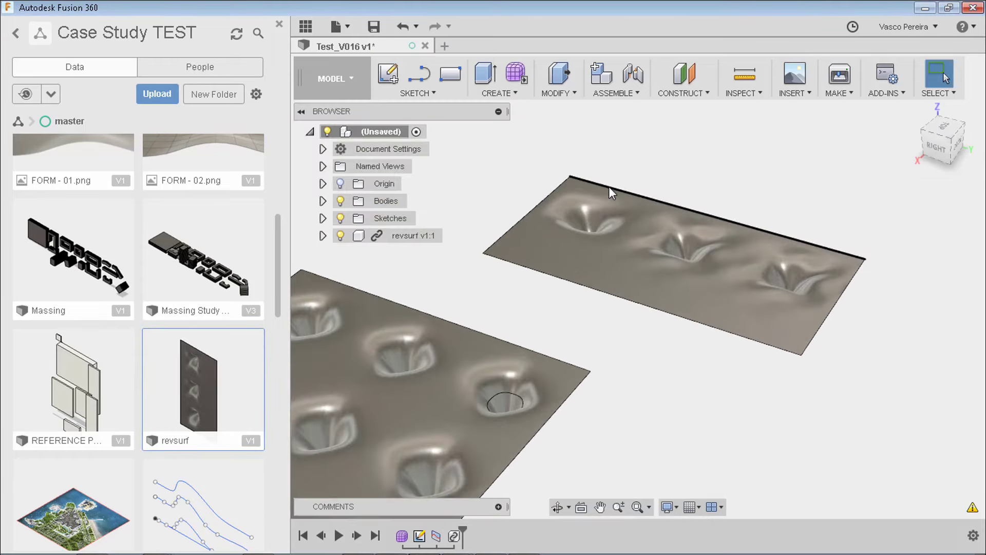
scroll(609, 186, "up", 5)
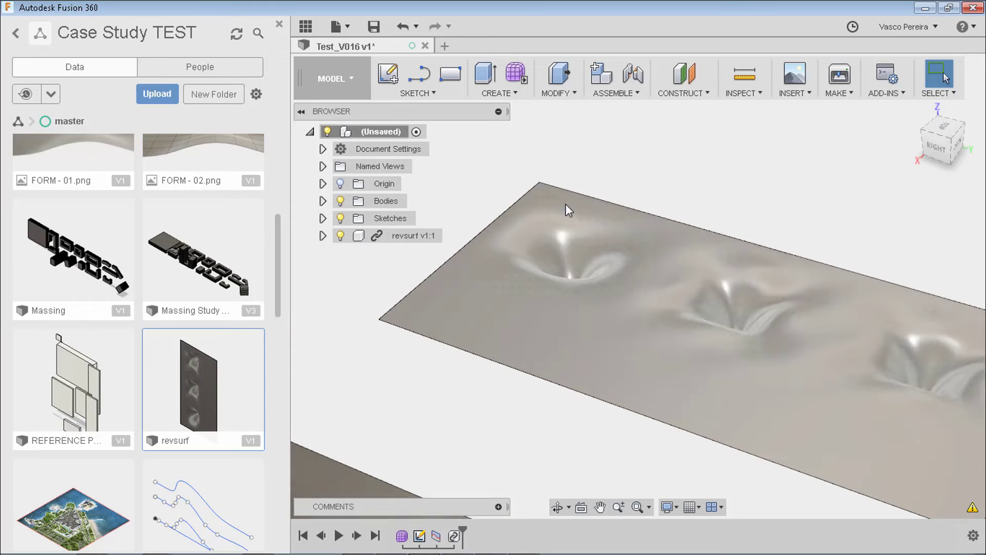
scroll(566, 204, "up", 2)
scroll(651, 153, "up", 3)
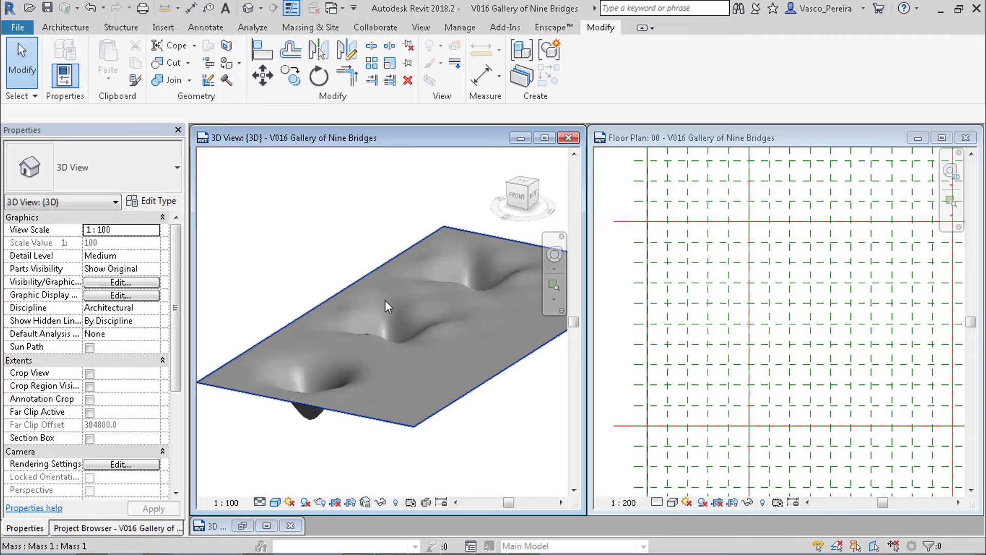
Step: Switch to Revit and reopen the mass for in-place editing
left_click(362, 278)
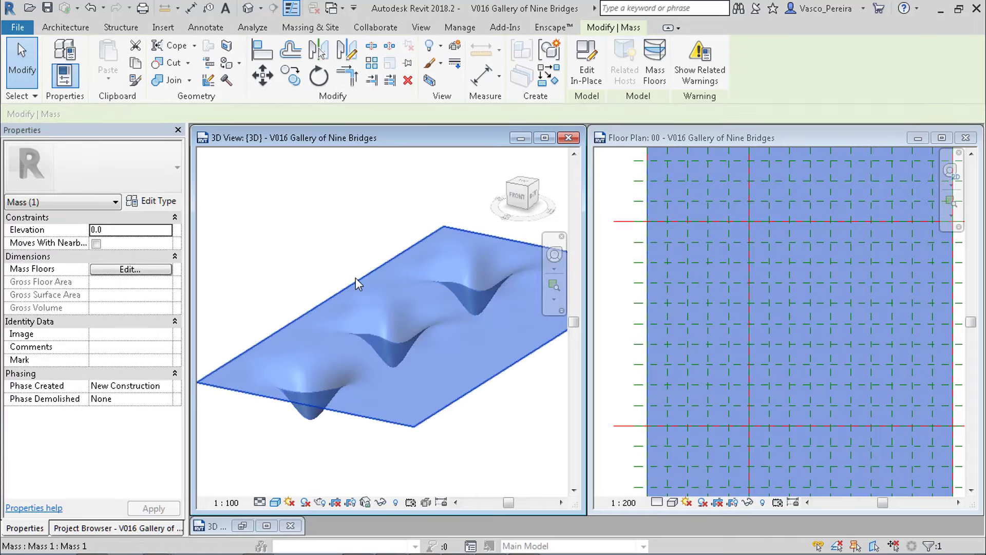
middle_click_drag(332, 309, 319, 292, "shift")
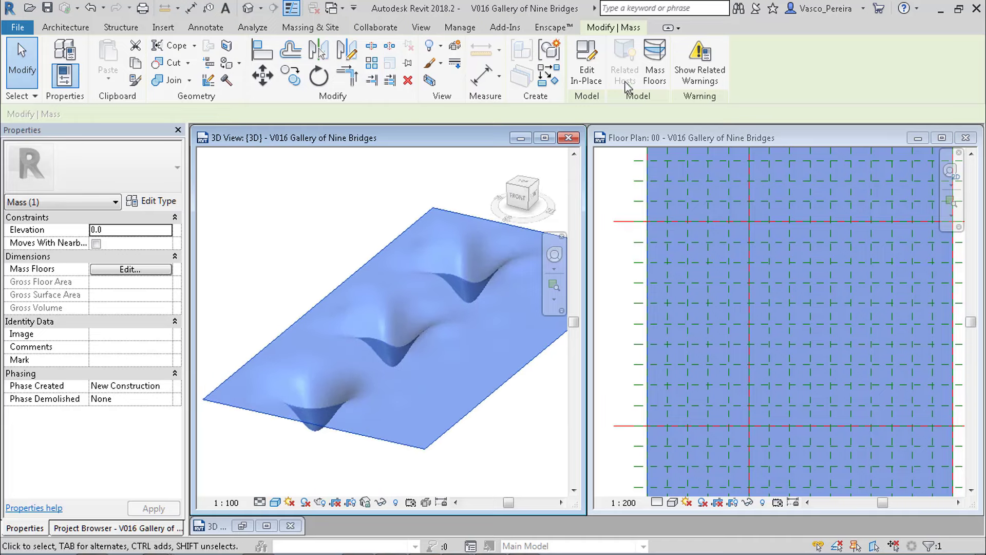
left_click(586, 74)
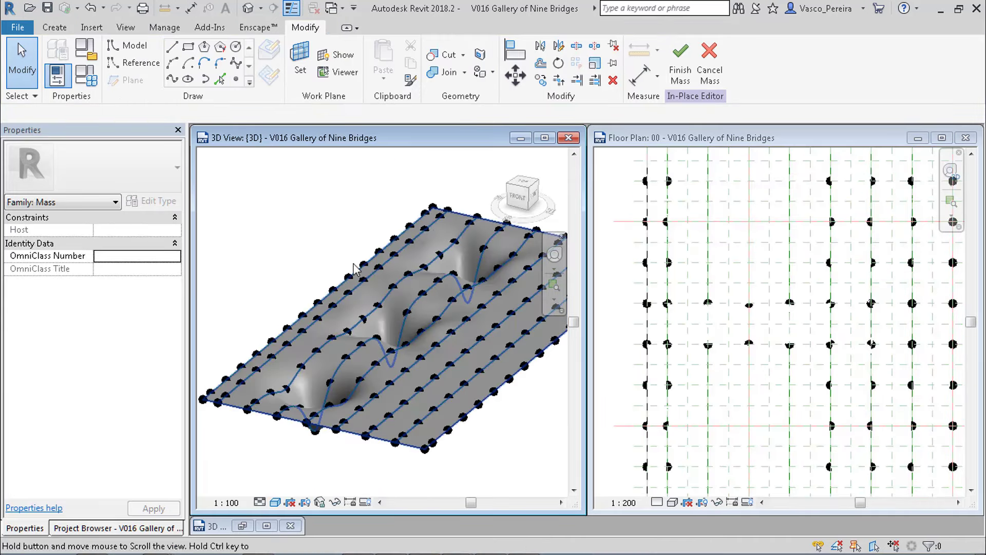
Step: In the floor plan, draw a model-line circle of radius about 1400 on Level 00, centred on the uppermost dip
scroll(689, 234, "down", 6)
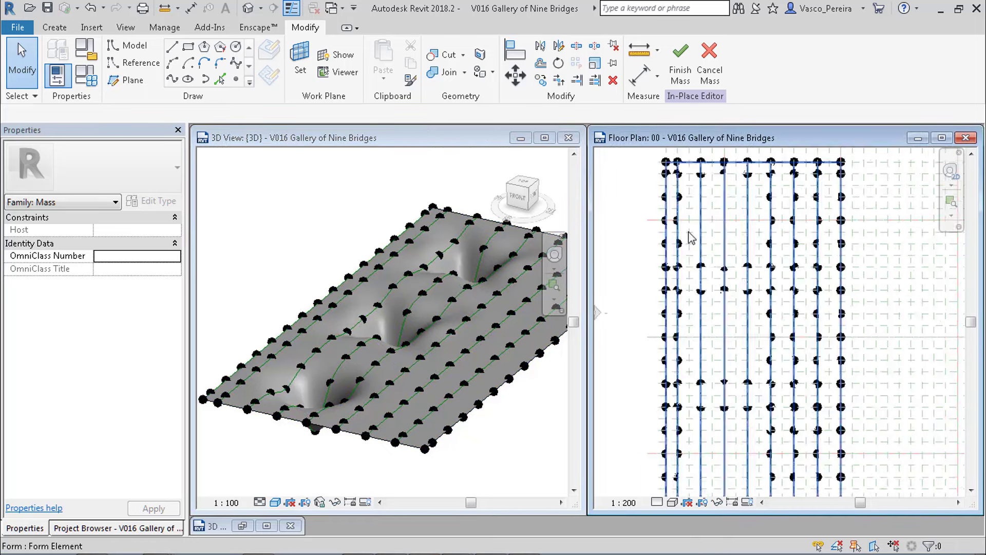
scroll(726, 183, "up", 5)
middle_click_drag(664, 284, 766, 271)
scroll(766, 271, "up", 1)
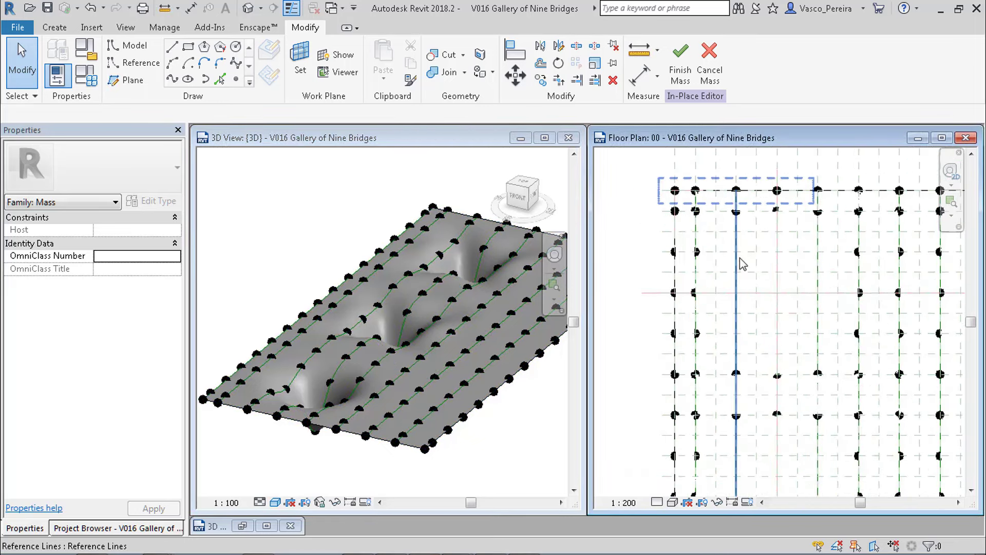
left_click(236, 47)
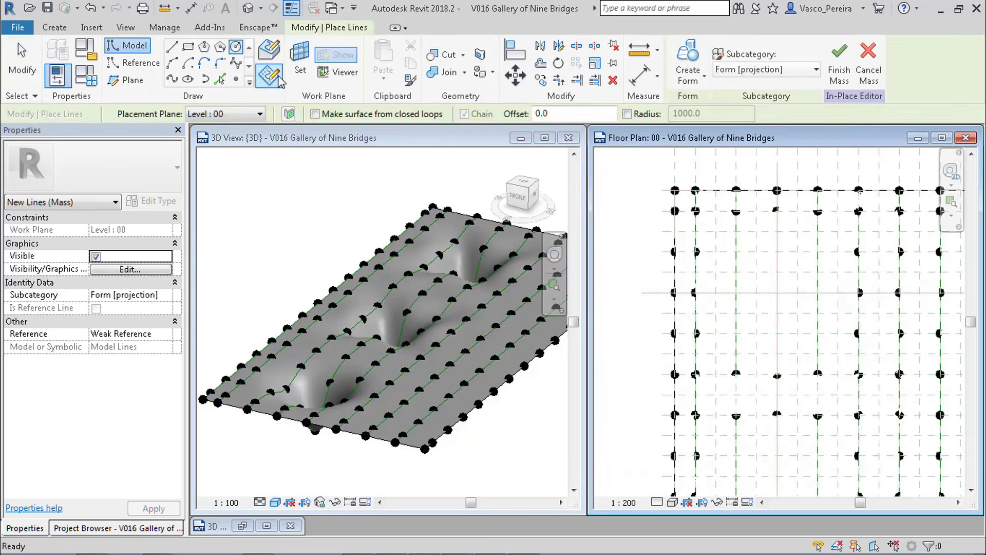
left_click(777, 292)
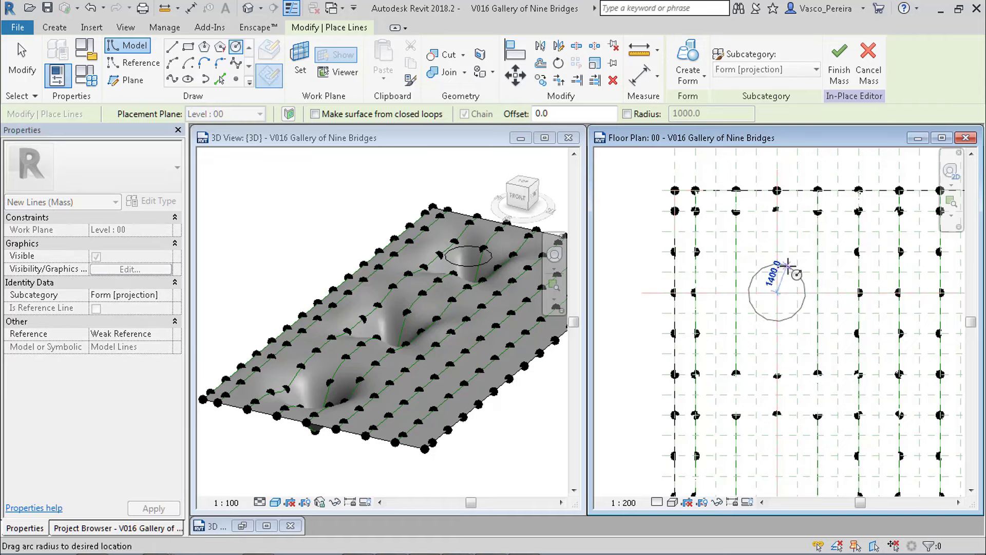
left_click(788, 265)
key("Escape")
key("Escape")
Step: Create a cylindrical void form from the circle over the dip
left_click(786, 268)
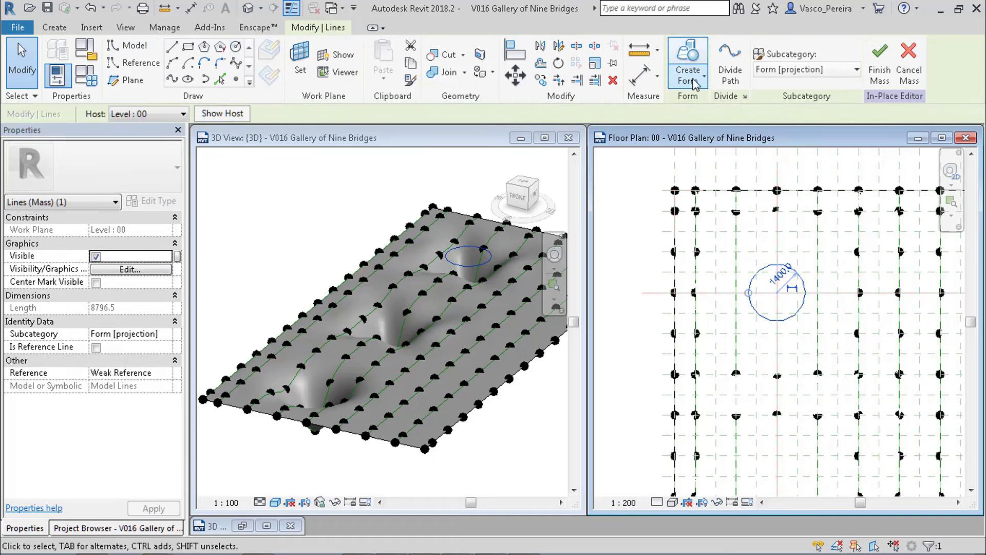
left_click(692, 83)
left_click(671, 150)
left_click(460, 239)
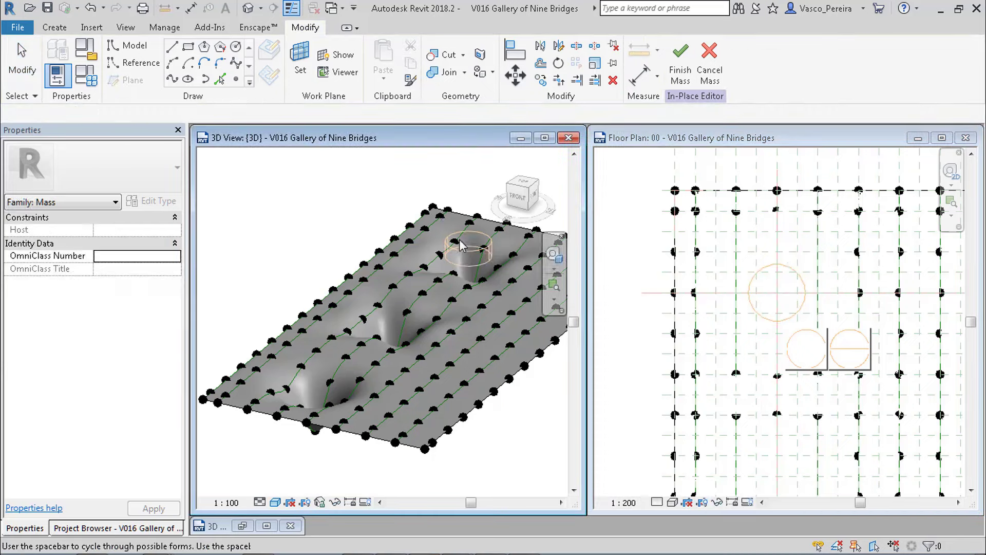
scroll(468, 245, "up", 1)
middle_click_drag(475, 246, 469, 250)
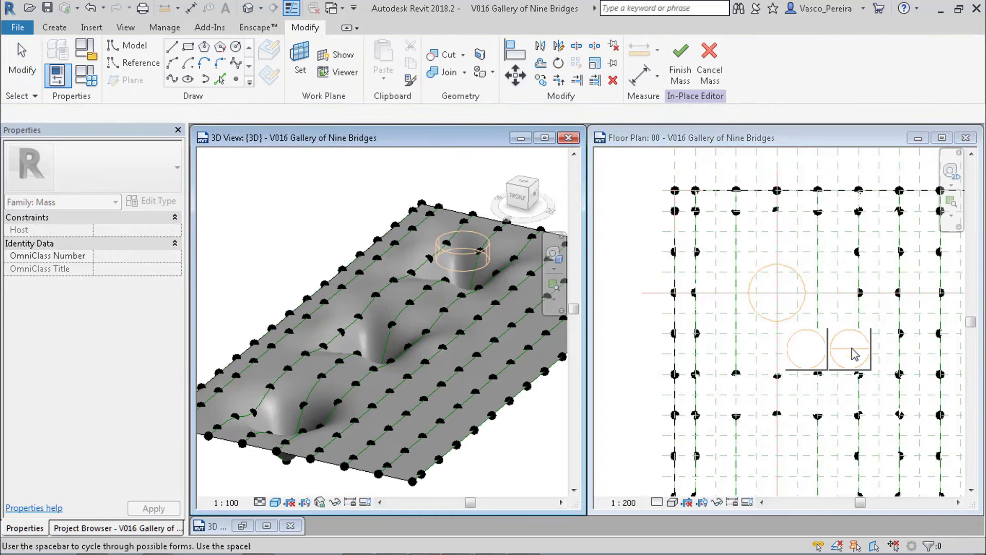
left_click(826, 354)
Step: Cut the mass surface with the cylindrical void at the dip
scroll(481, 384, "up", 4)
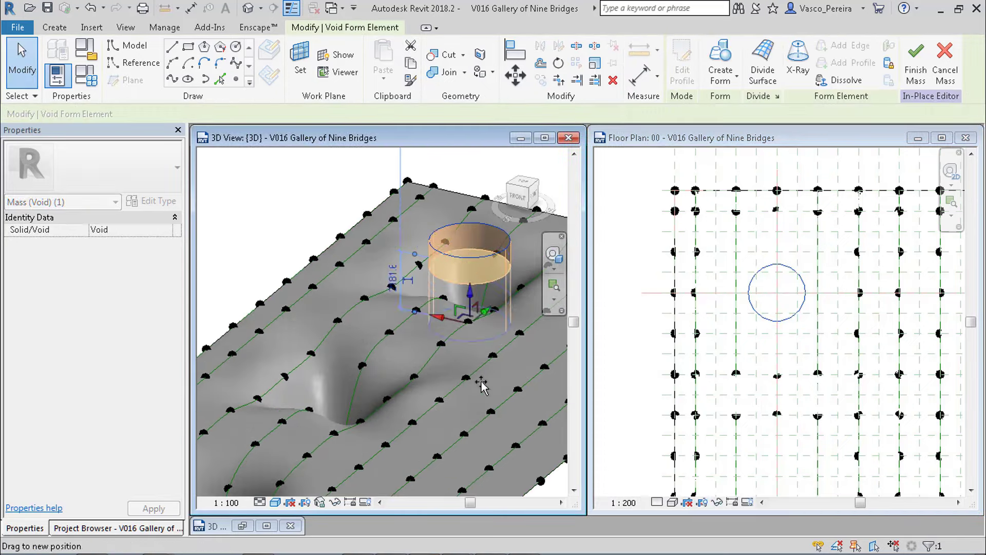
left_click(277, 238)
scroll(442, 271, "up", 3)
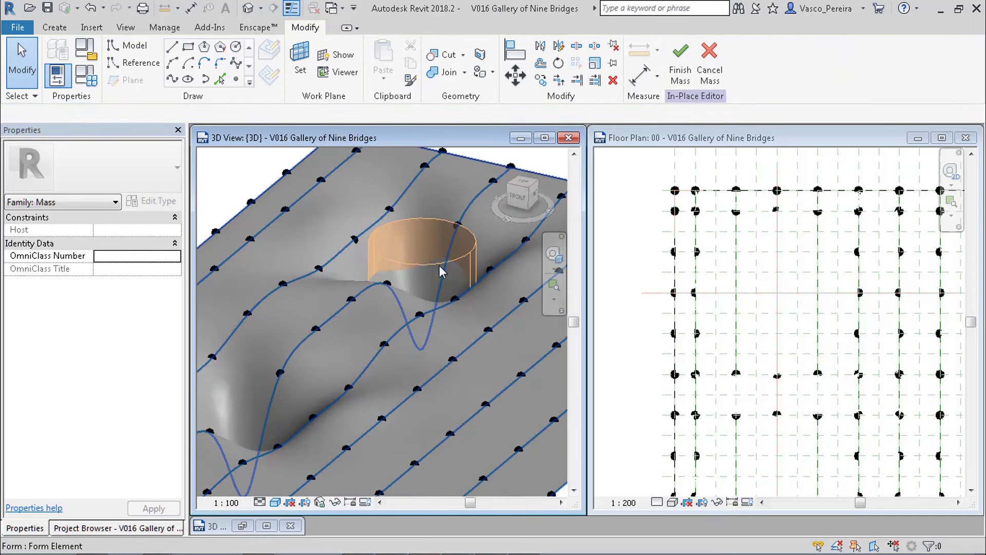
left_click(450, 56)
left_click(418, 219)
left_click(426, 211)
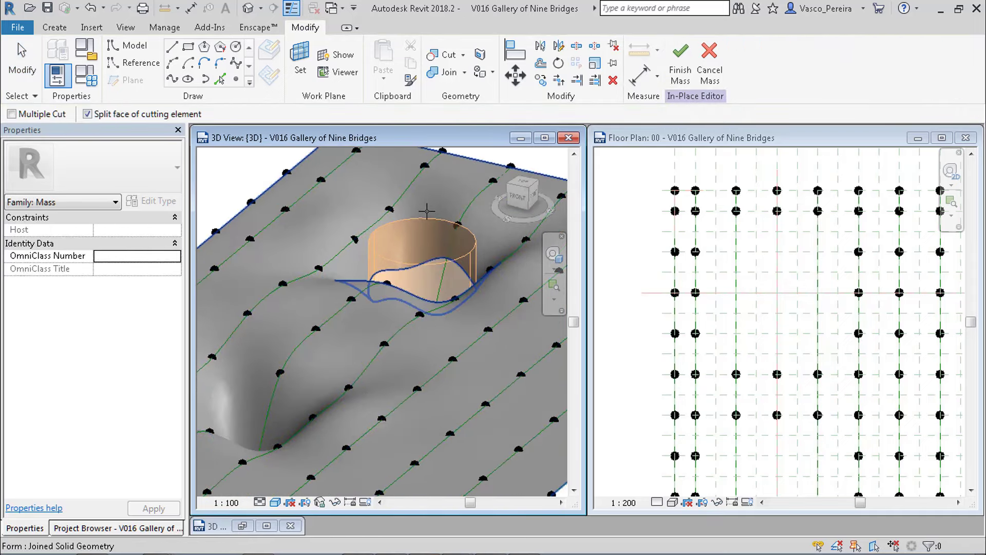
Step: End the cut command and temporarily hide the cylindrical void form over the dip
key("Escape")
left_click(464, 277)
key("h")
key("h")
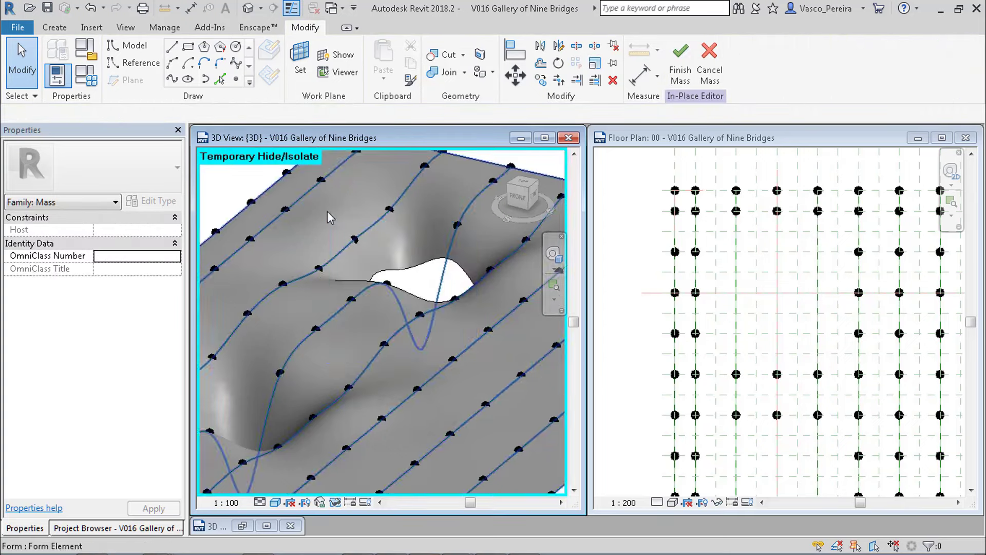
Step: Enlarge the 3D view and examine the shape of the cut opening from several angles and from directly above
mouse_move(327, 211)
middle_mouse_down("shift")
mouse_move(344, 258)
mouse_move(261, 287)
mouse_move(230, 282)
middle_mouse_up("shift")
mouse_move(356, 257)
middle_mouse_down()
mouse_move(394, 298)
mouse_move(540, 298)
middle_mouse_up()
left_click(543, 138)
scroll(519, 298, "up", 4)
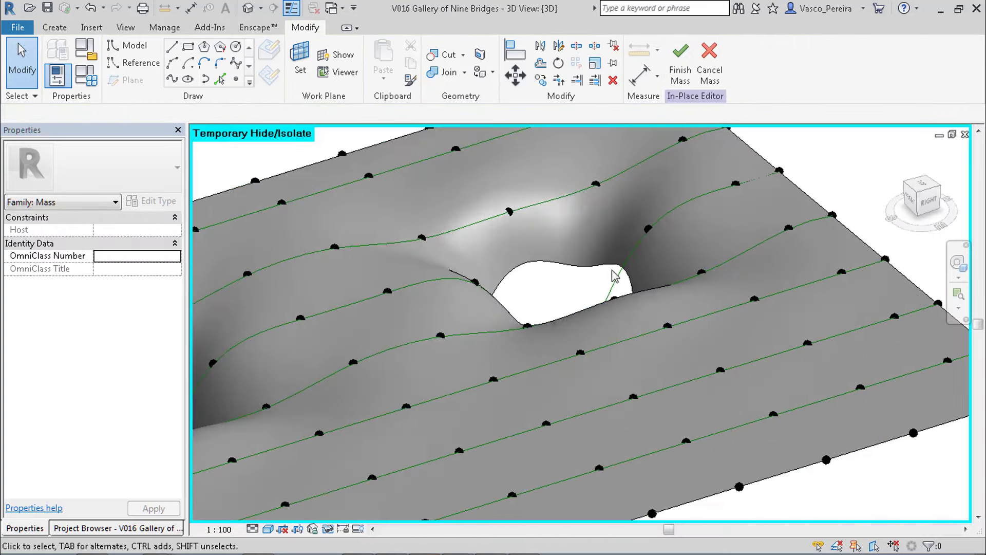
scroll(535, 366, "down", 1)
middle_click_drag(616, 362, 659, 294, "shift")
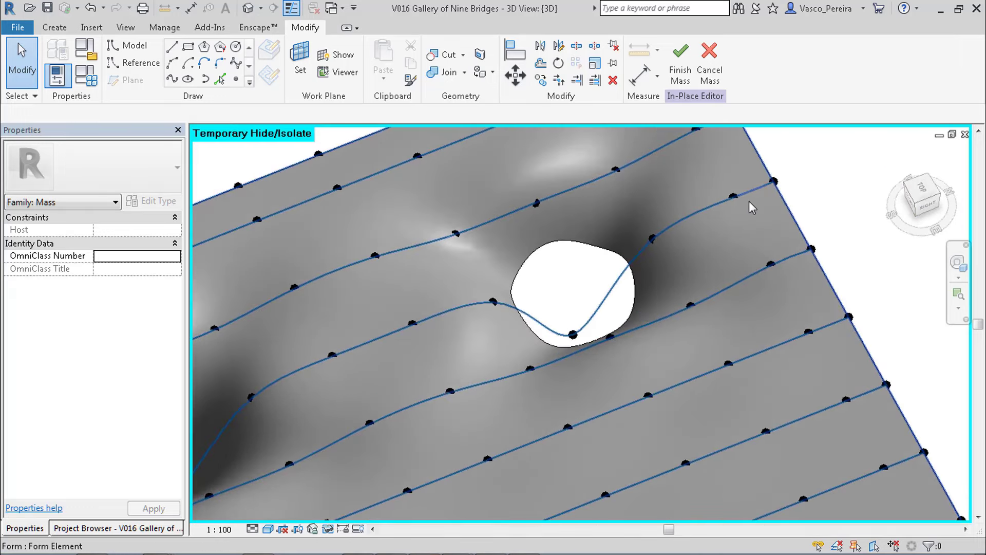
middle_click_drag(798, 194, 819, 181, "shift")
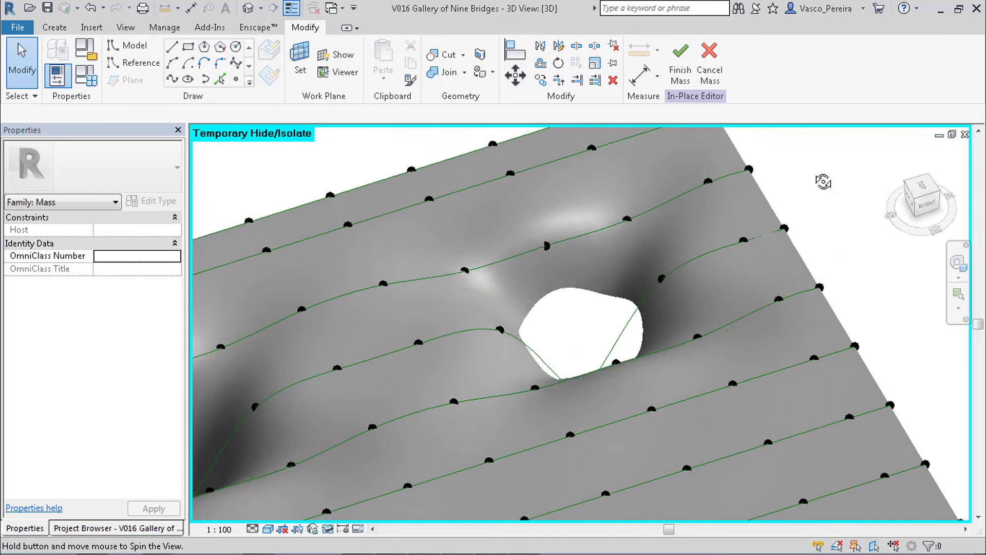
left_click(920, 190)
scroll(579, 308, "up", 6)
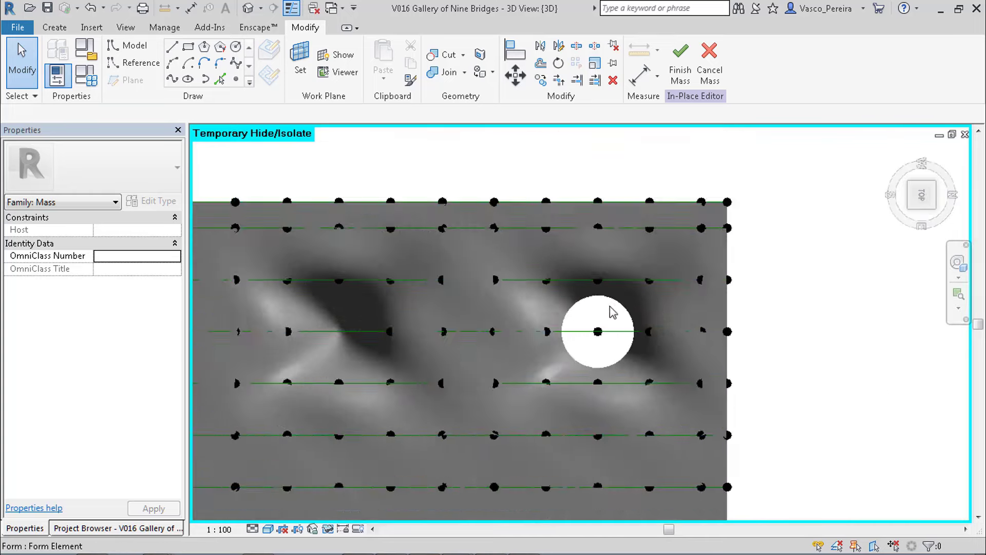
scroll(606, 379, "down", 3)
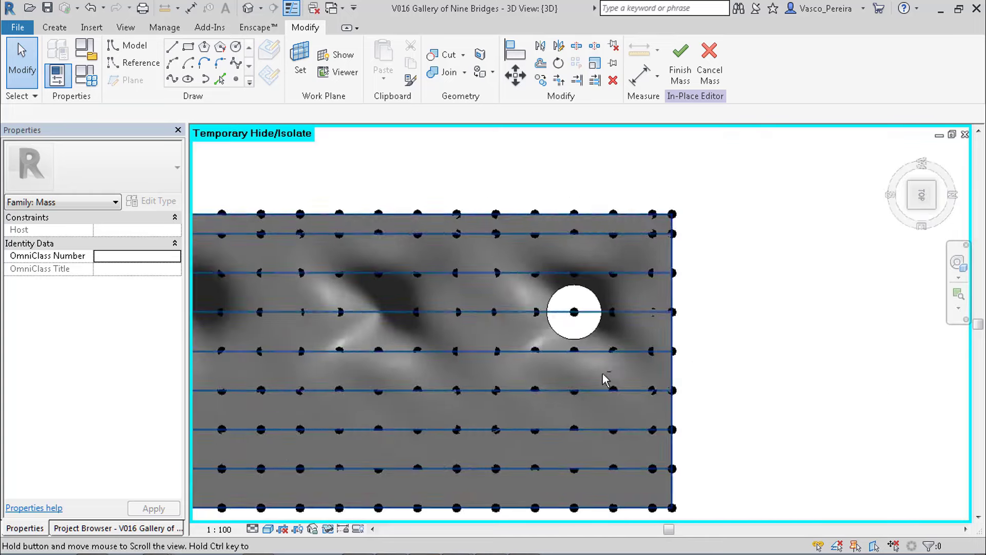
middle_click_drag(606, 379, 639, 346, "shift")
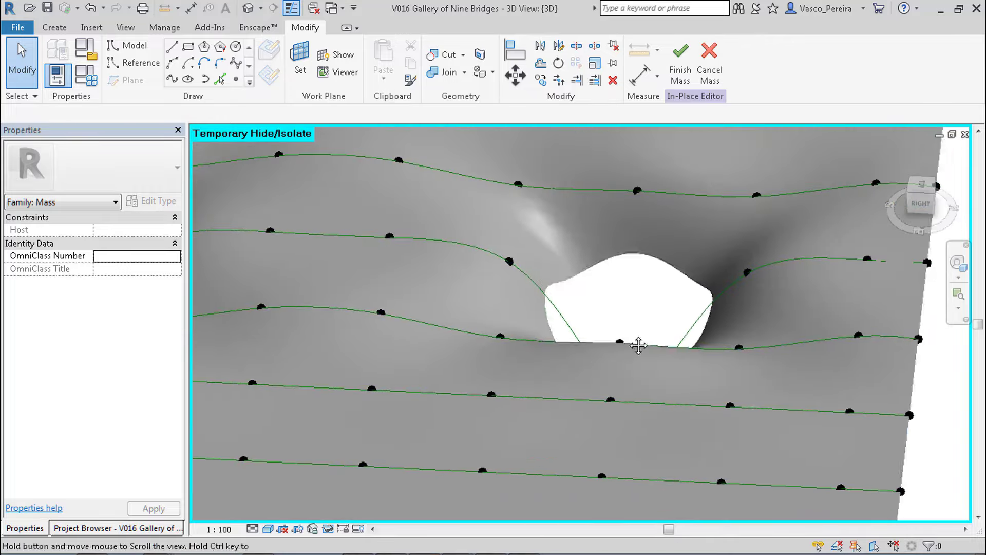
Step: Try an offset of -600 for the two reference points beside the opening on the neighbouring curves
scroll(631, 303, "down", 2)
scroll(631, 312, "up", 2)
left_click(727, 292)
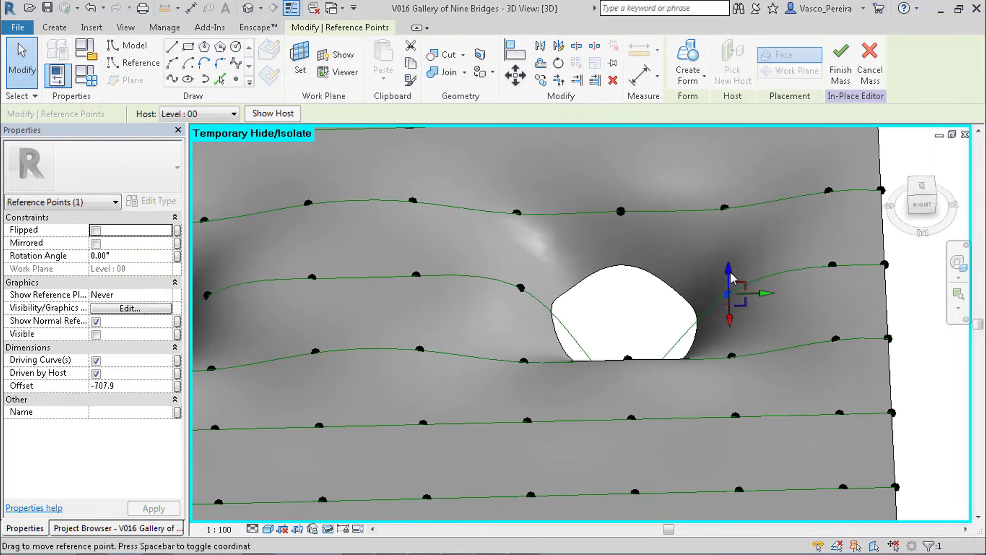
left_click(521, 288)
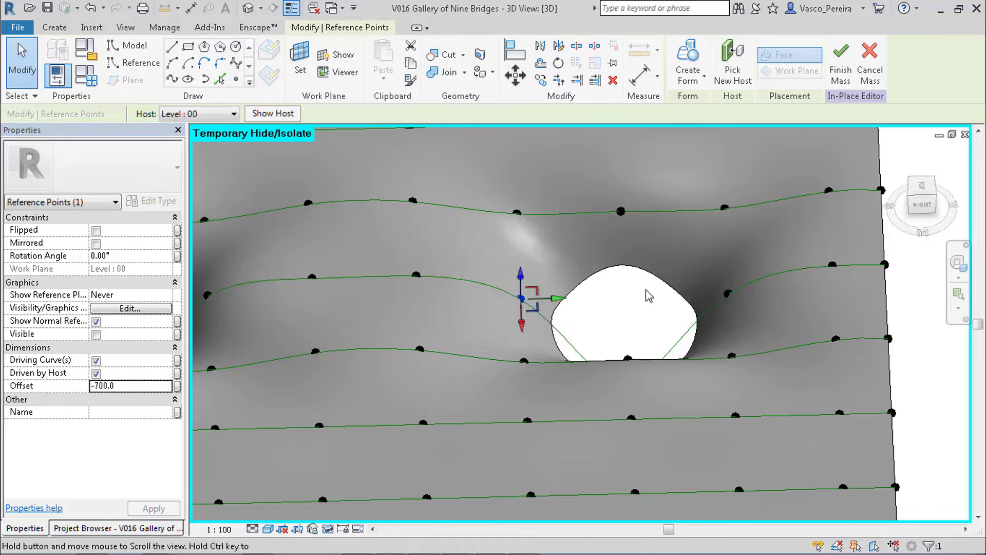
middle_click_drag(649, 293, 495, 351, "shift")
left_click(579, 361, "ctrl")
left_click(141, 385)
type("-600")
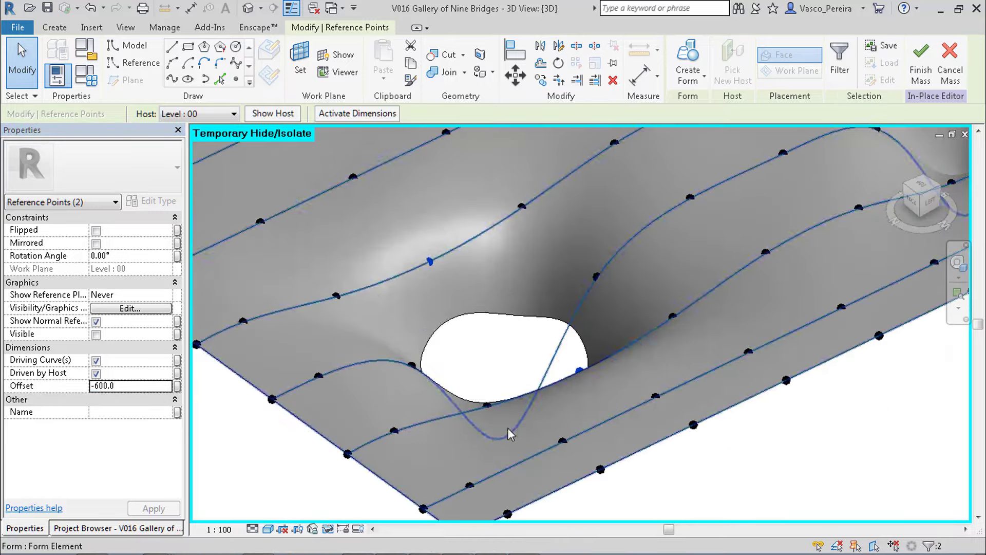
Step: Adjust the offset of the two reference points beside the opening on the neighbouring curves, trying -900, -800 and -850 before settling on -1000
middle_click_drag(509, 434, 490, 291, "shift")
left_click(571, 256)
left_click(436, 385, "ctrl")
left_click(138, 388)
type("-900")
left_click(131, 385)
type("-800")
left_click(127, 385)
type("-850")
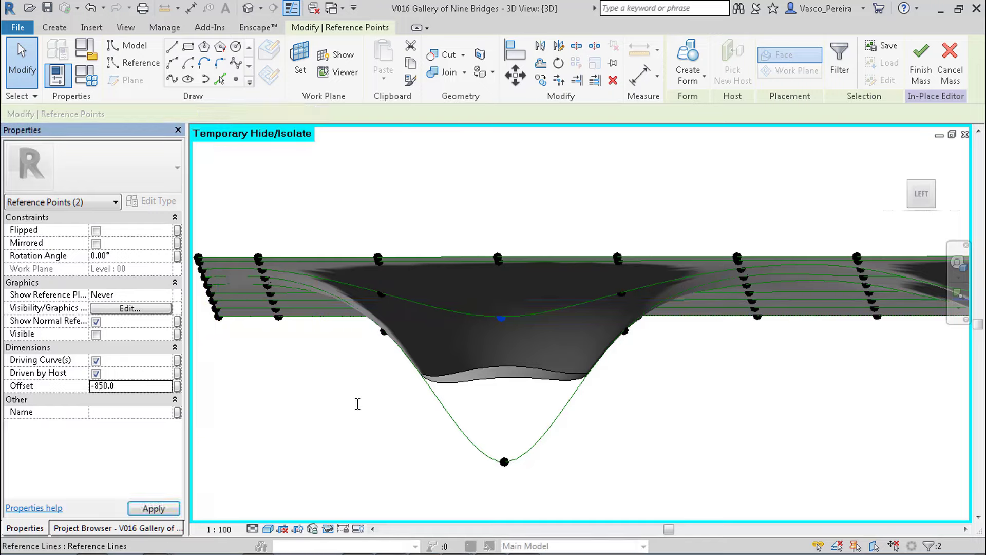
left_click(132, 386)
type("-900")
left_click(130, 385)
type("-1000")
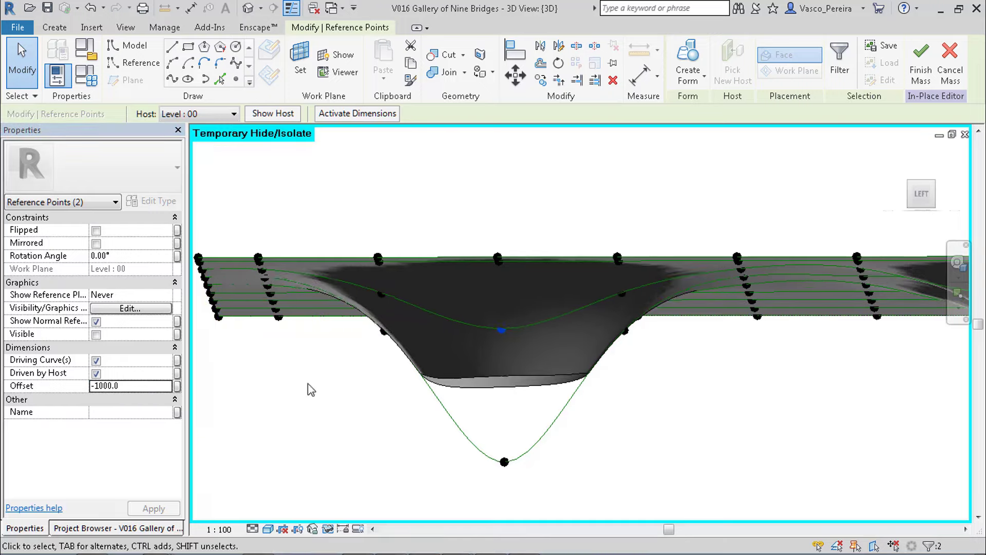
Step: Set the offset of the two reference points flanking the opening on the dip's own curve to -1050, after trying -1000
middle_click_drag(307, 384, 400, 349, "shift")
left_click_drag(399, 343, 401, 346)
left_click(623, 332, "ctrl")
left_click_drag(124, 385, 95, 385)
type("1000")
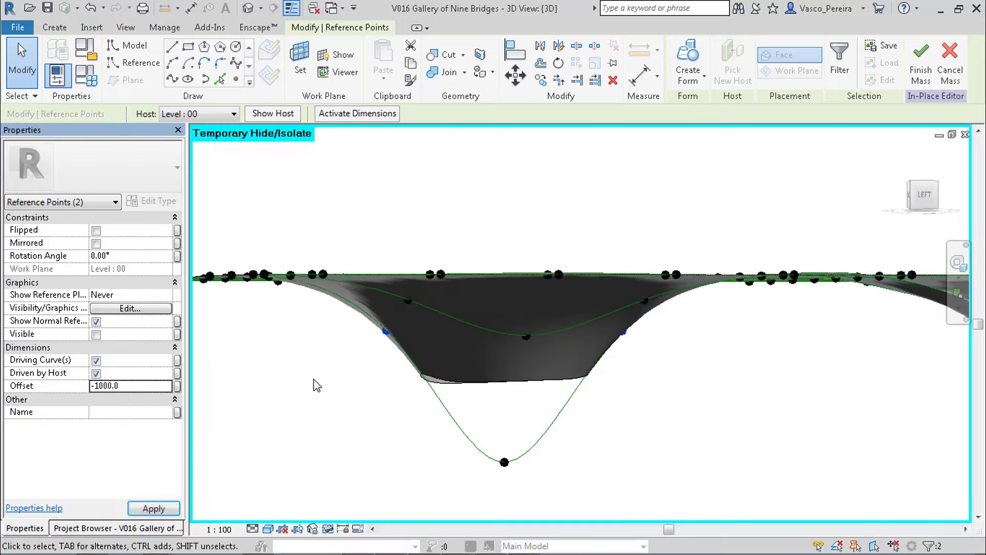
mouse_move(315, 384)
middle_mouse_down("shift")
mouse_move(333, 391)
mouse_move(315, 382)
middle_mouse_up("shift")
left_click_drag(124, 386, 97, 394)
type("1050")
middle_click_drag(282, 396, 370, 226, "shift")
middle_click_drag(514, 370, 537, 356, "shift")
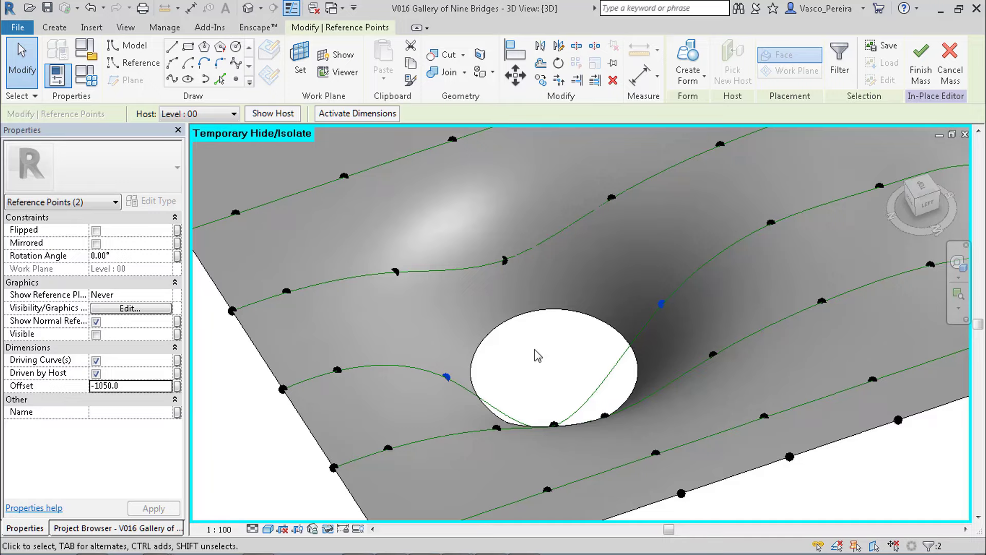
scroll(537, 356, "down", 3)
scroll(440, 354, "up", 4)
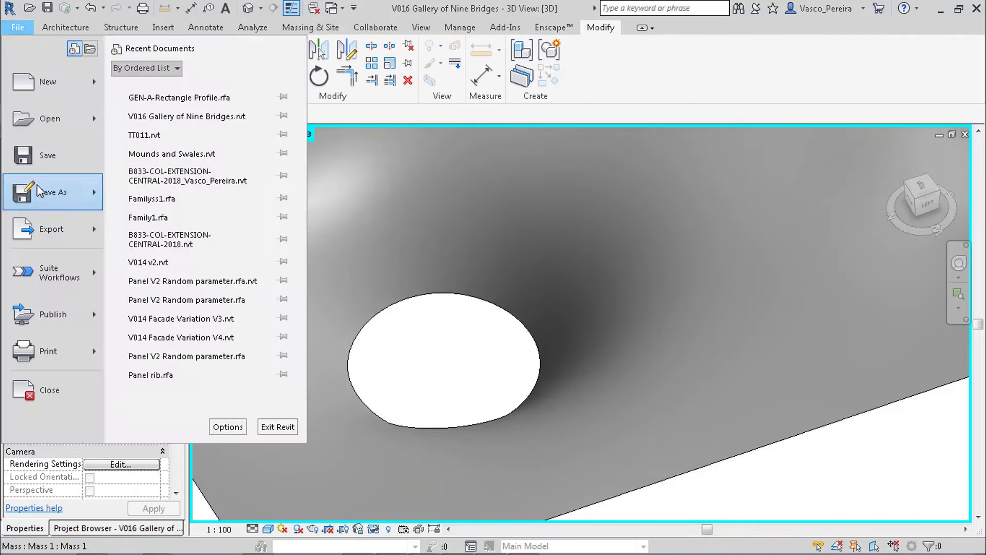
Step: Export the 3D view to the Exports folder as an ACIS SAT file named revsurf2
left_click(18, 27)
mouse_move(267, 89)
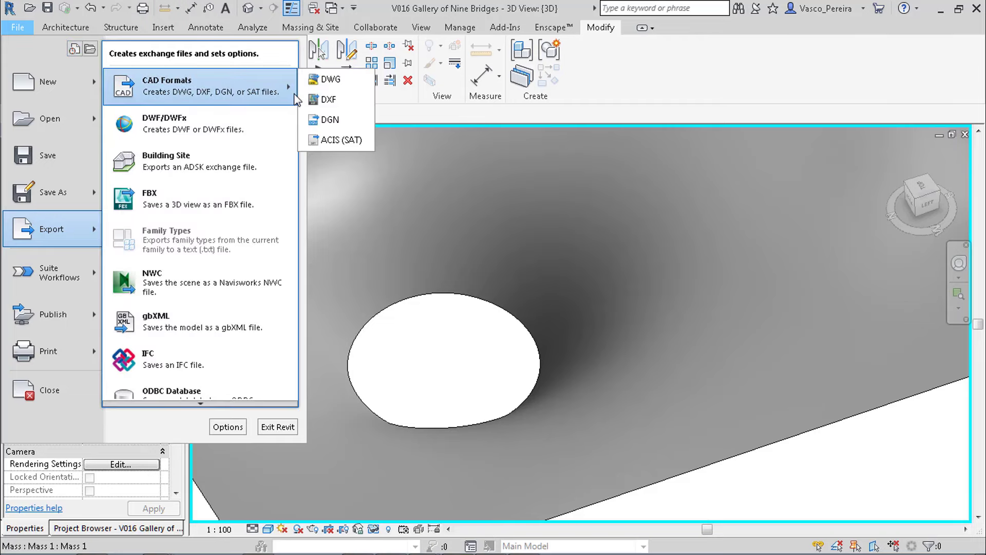
left_click(357, 139)
left_click(574, 453)
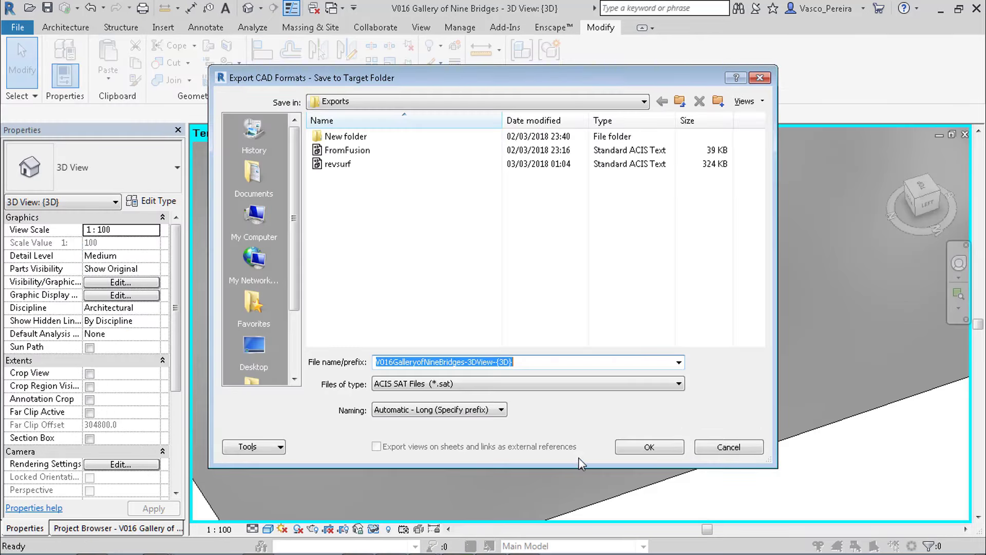
left_click(337, 163)
left_click(436, 362)
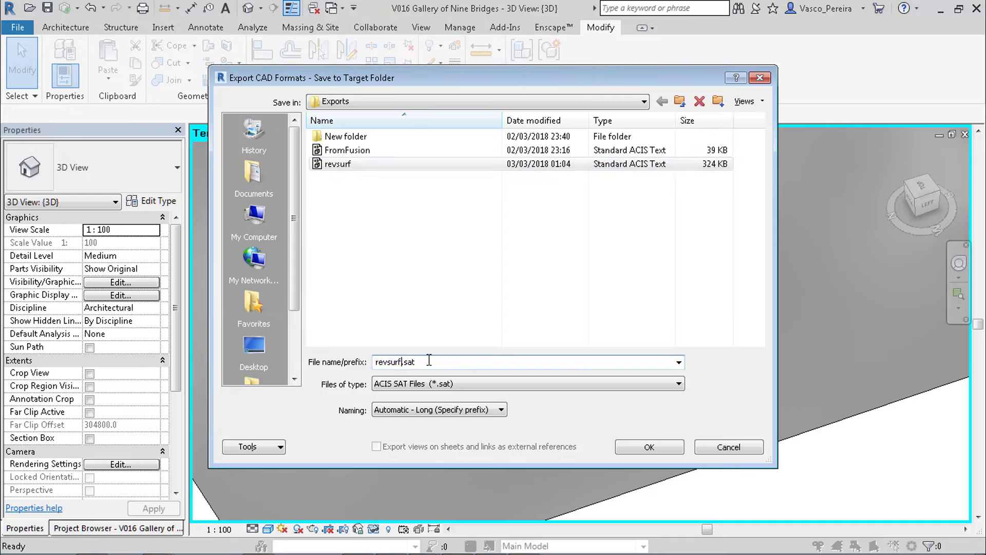
left_click(650, 446)
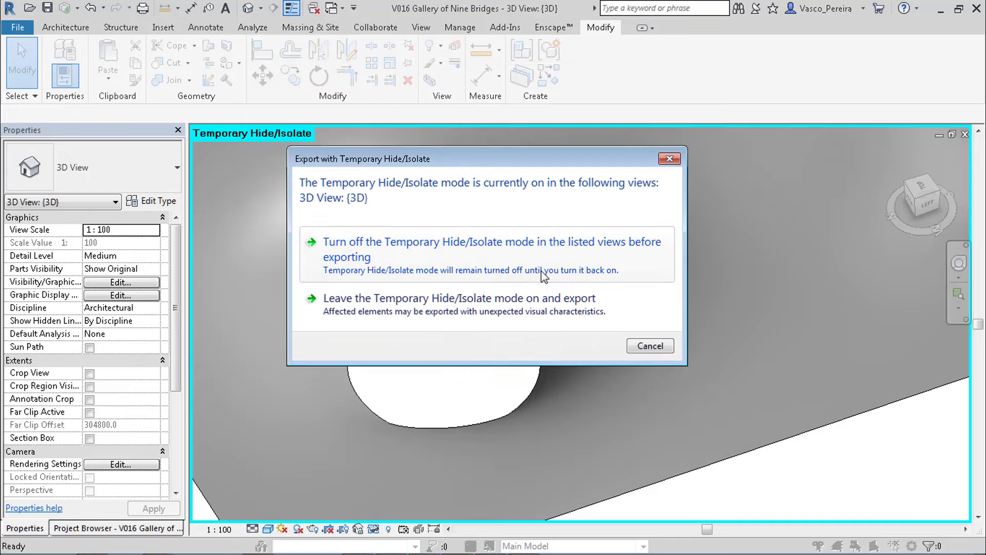
left_click(514, 359)
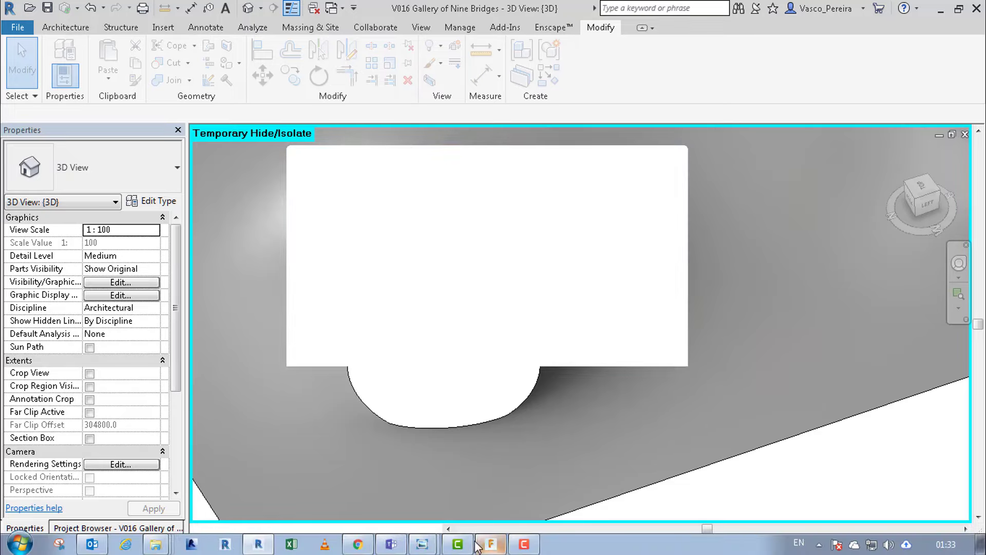
Step: Switch to Fusion 360 and upload the revsurf2 SAT file to the master folder of the Case Study TEST project
left_click(477, 545)
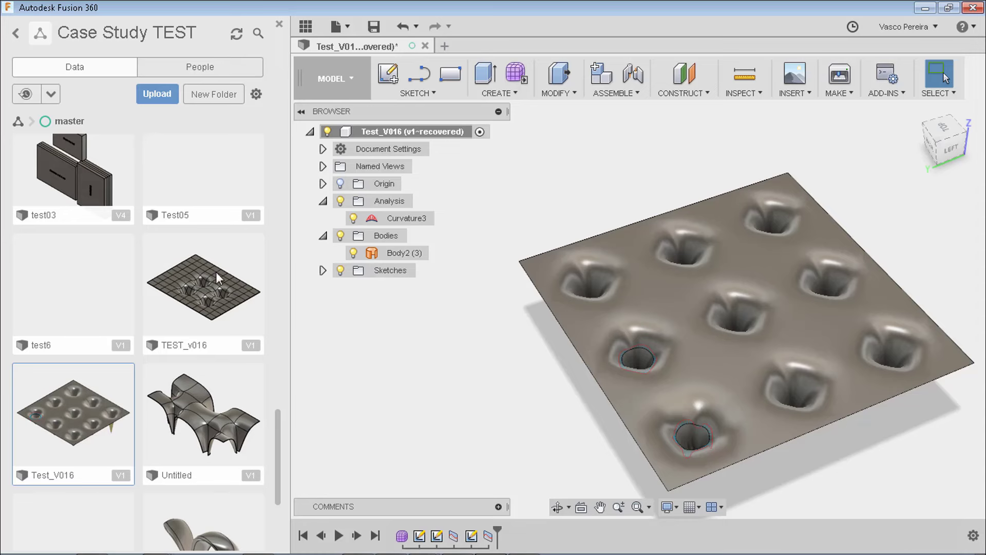
left_click(168, 90)
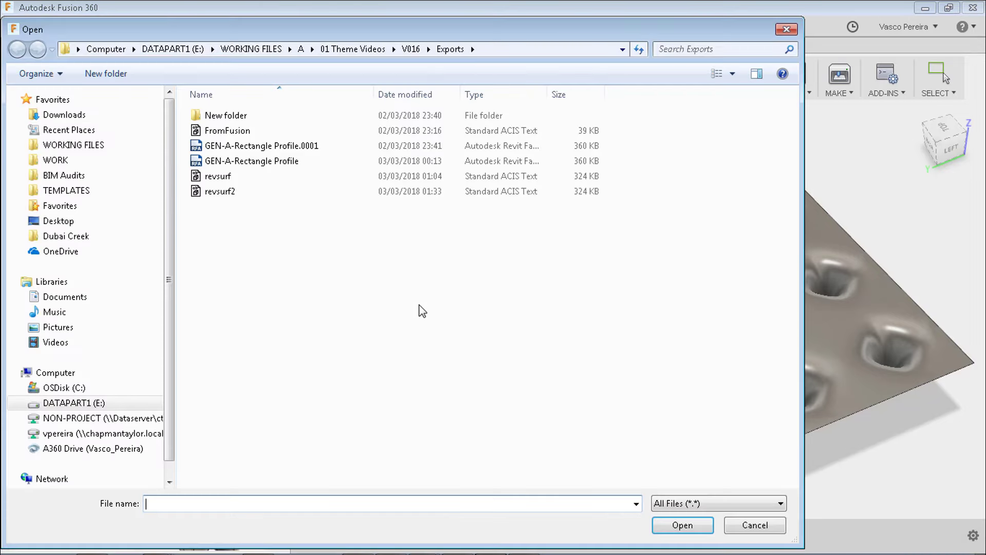
left_click(272, 194)
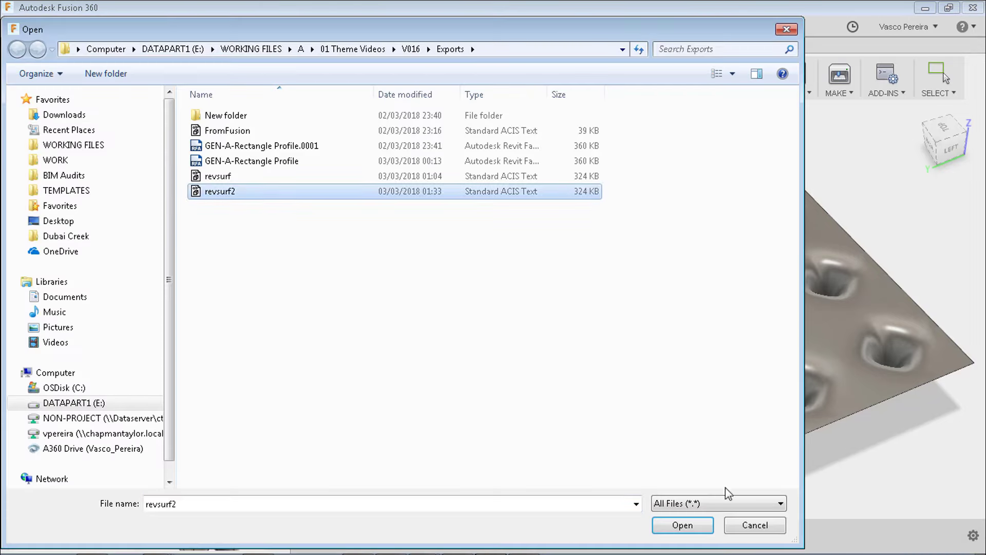
left_click(683, 524)
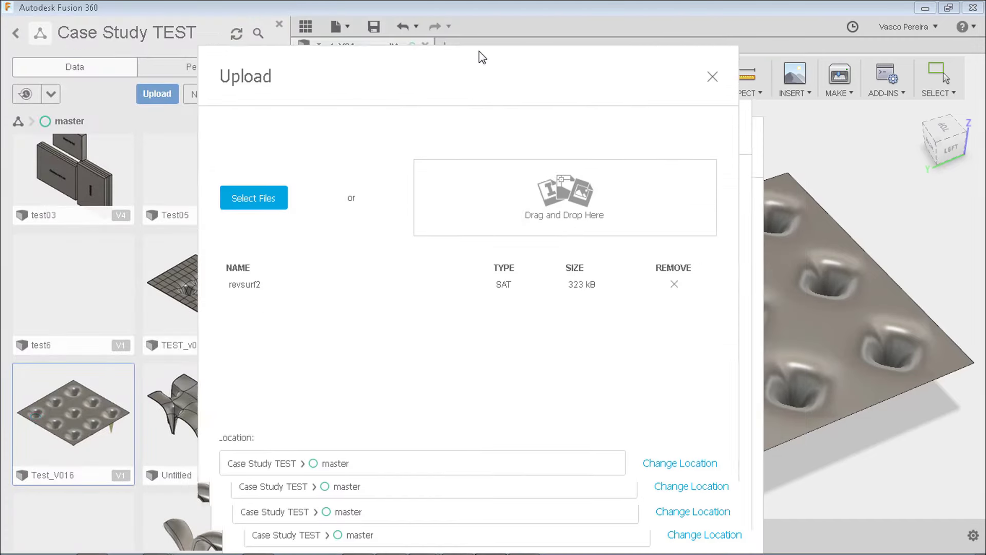
left_click(689, 492)
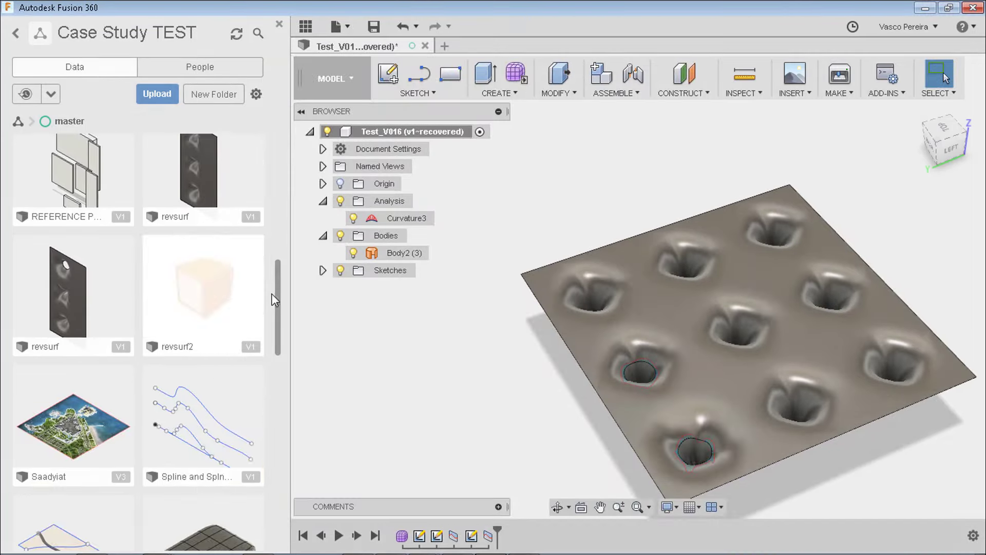
Step: Insert the uploaded revsurf2 model into the current design beside the nine-dip surface and close the project data list
left_click_drag(272, 294, 273, 270)
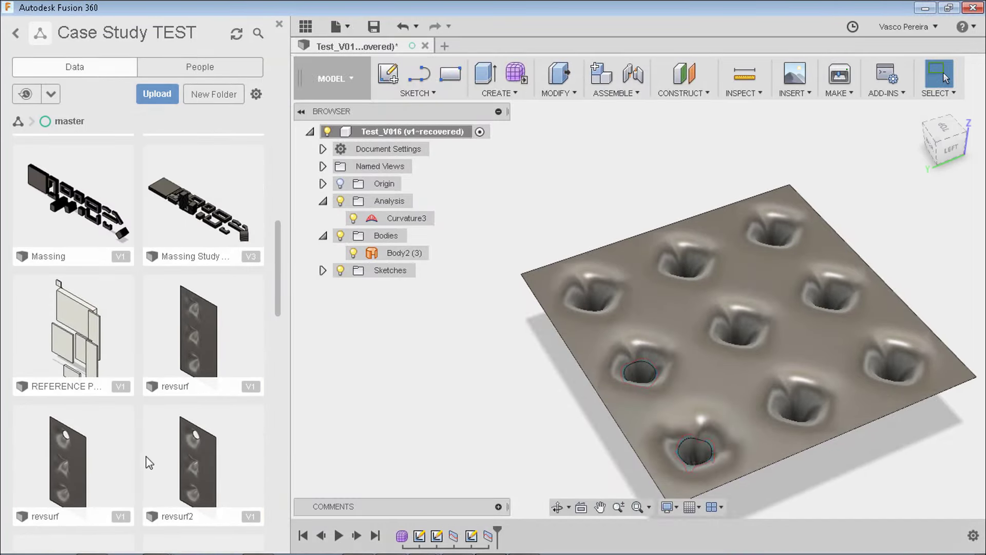
middle_click_drag(500, 332, 542, 429)
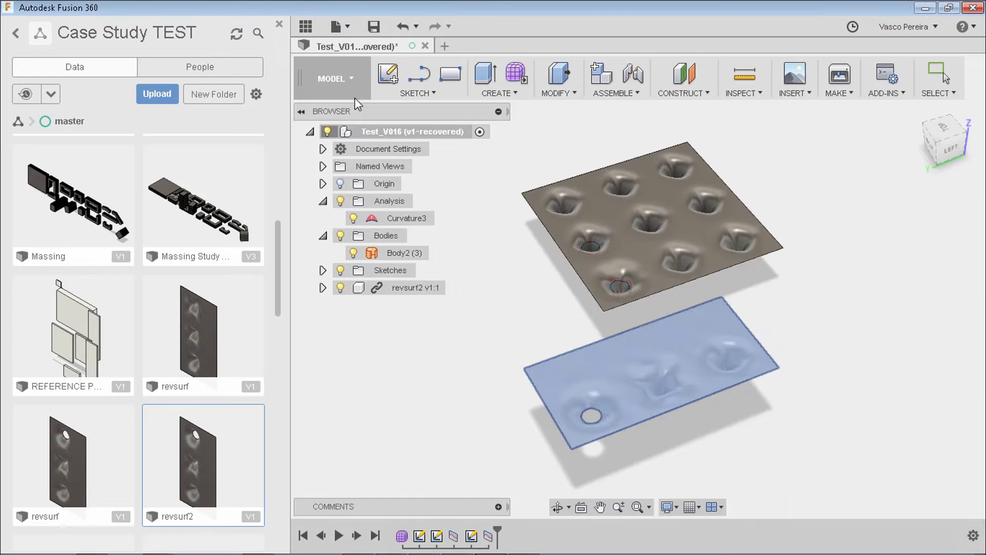
left_click(279, 24)
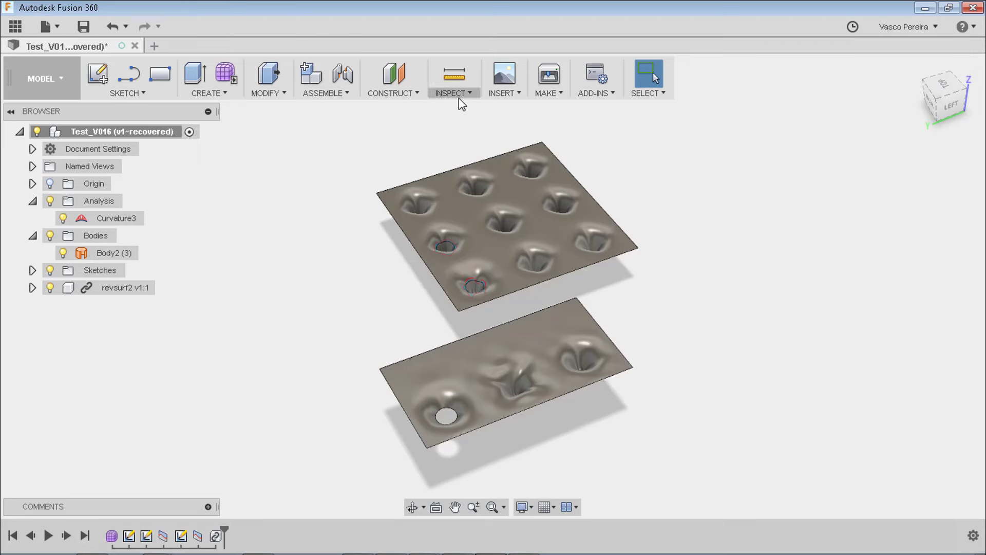
Step: Start a curvature comb analysis on the two edges of the circular opening in the inserted revsurf2 surface
left_click(457, 95)
left_click(489, 145)
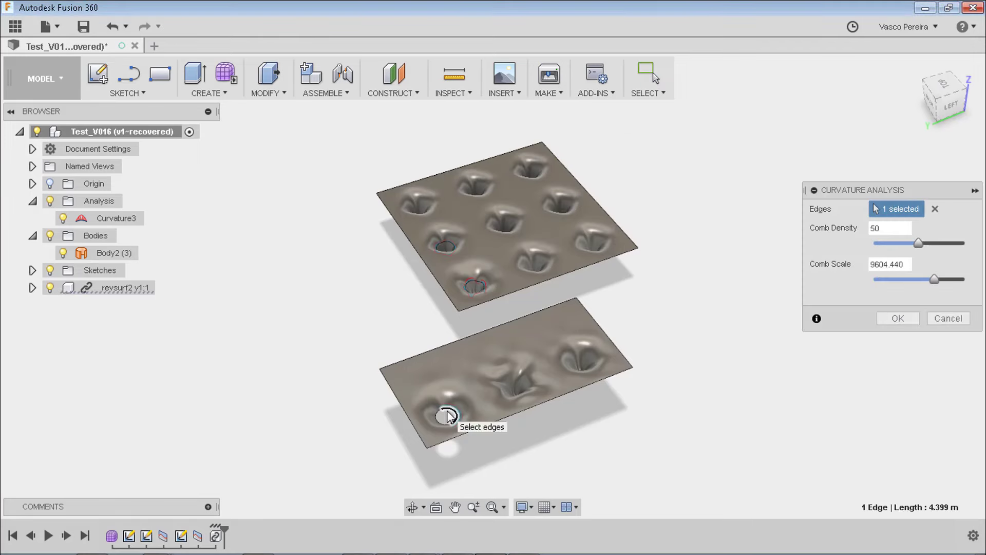
scroll(440, 416, "down", 2)
scroll(447, 414, "up", 8)
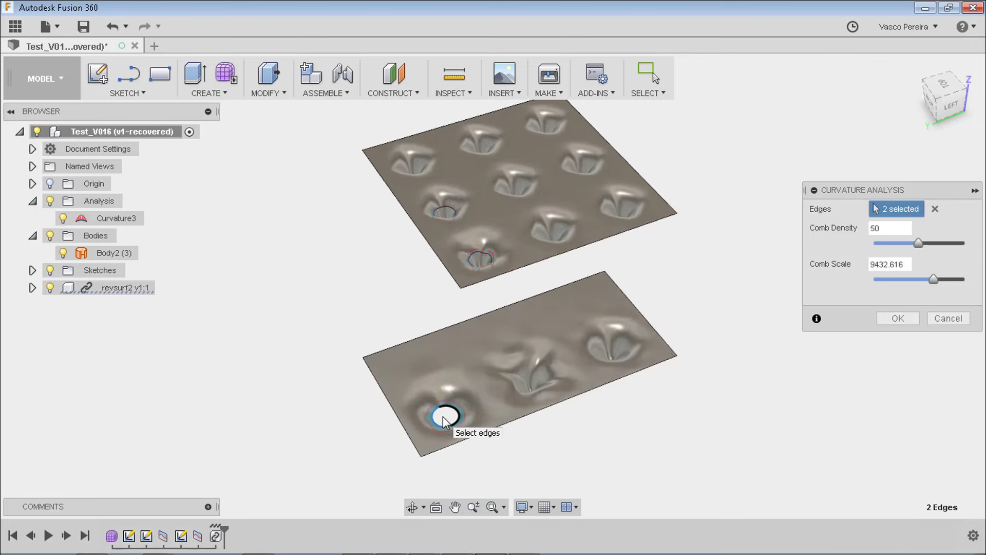
Step: Compare the curvature combs around the openings of the Fusion surface and the inserted Revit surface
scroll(452, 403, "down", 6)
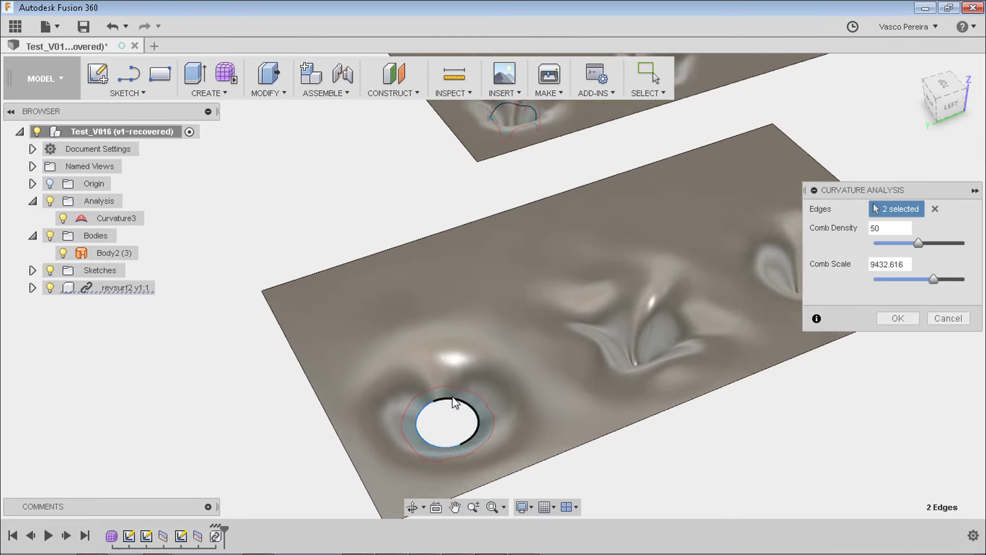
middle_click_drag(466, 166, 390, 267, "shift")
scroll(466, 169, "down", 2)
scroll(470, 168, "up", 5)
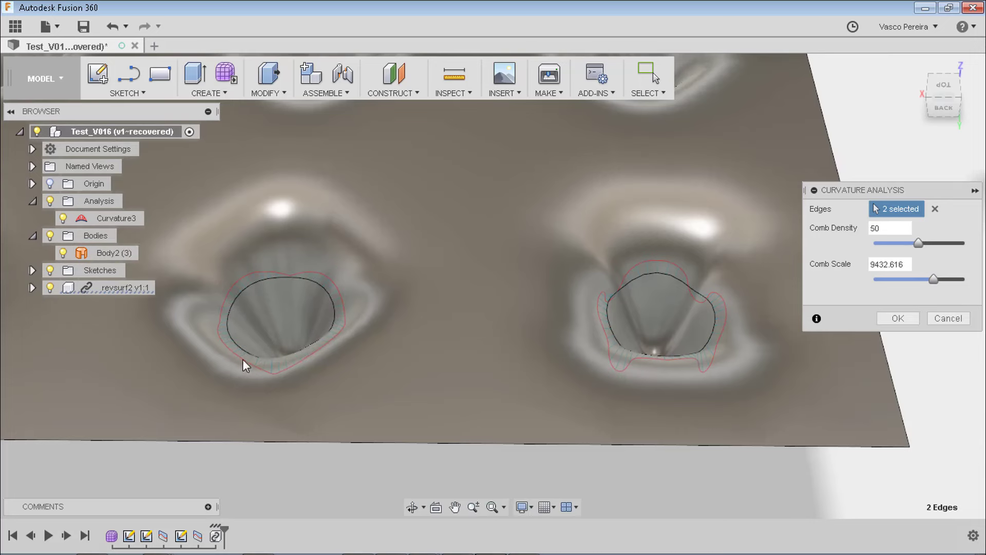
scroll(355, 356, "up", 2)
scroll(297, 253, "down", 5)
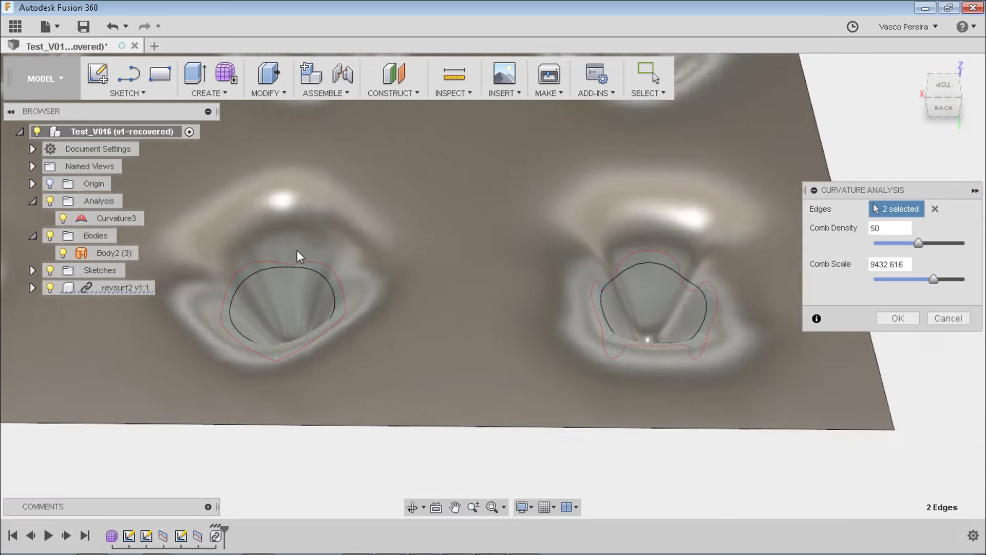
middle_click_drag(511, 374, 205, 259)
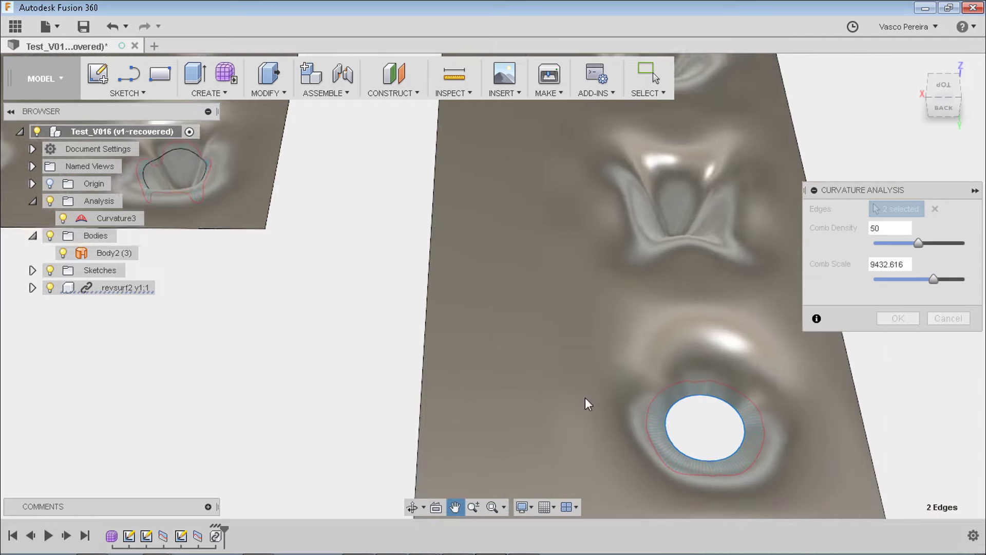
scroll(796, 417, "down", 2)
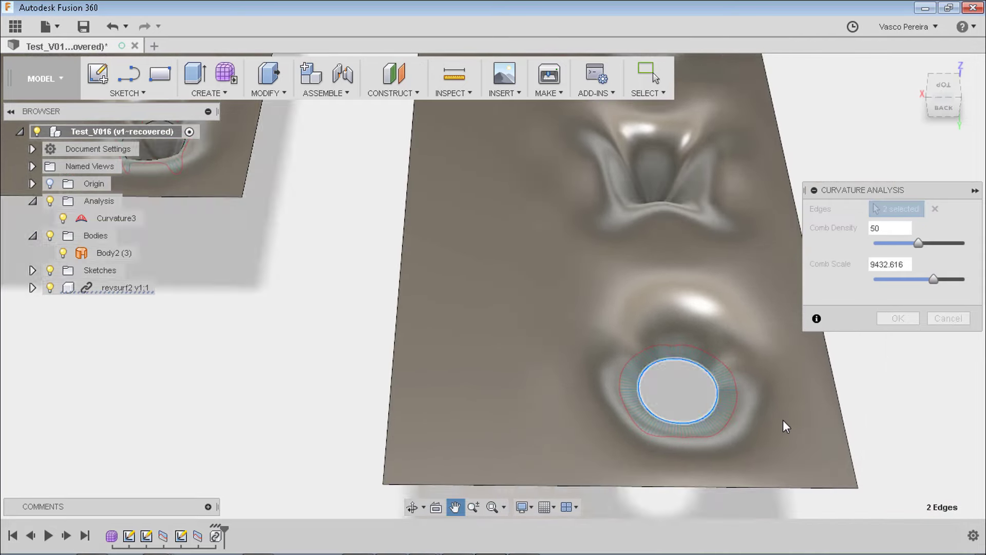
Step: Examine the curvature comb around the inserted Revit surface's circular opening up close, then against the combs on the nine-dip surface
scroll(782, 427, "up", 6)
scroll(771, 429, "down", 2)
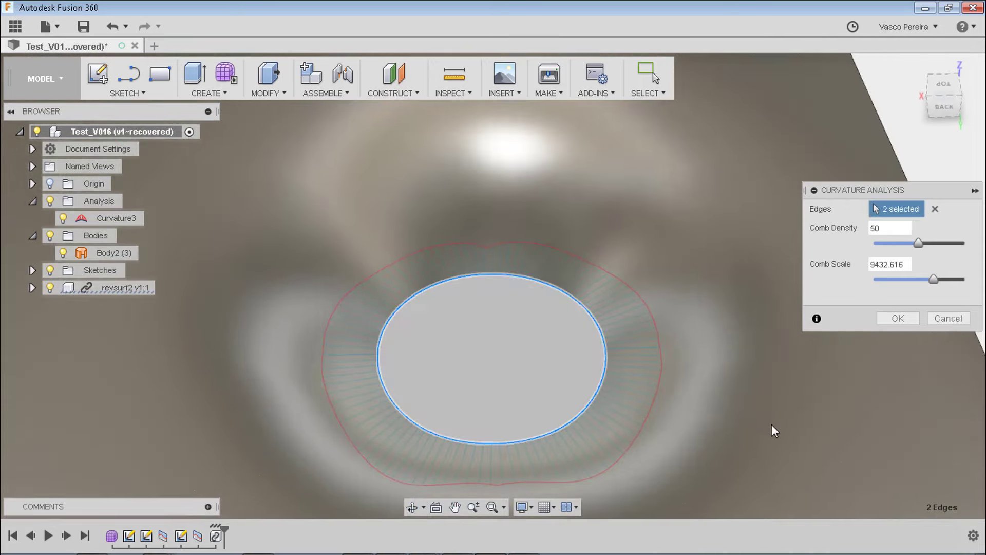
scroll(772, 421, "up", 4)
scroll(775, 421, "down", 2)
scroll(781, 427, "down", 6)
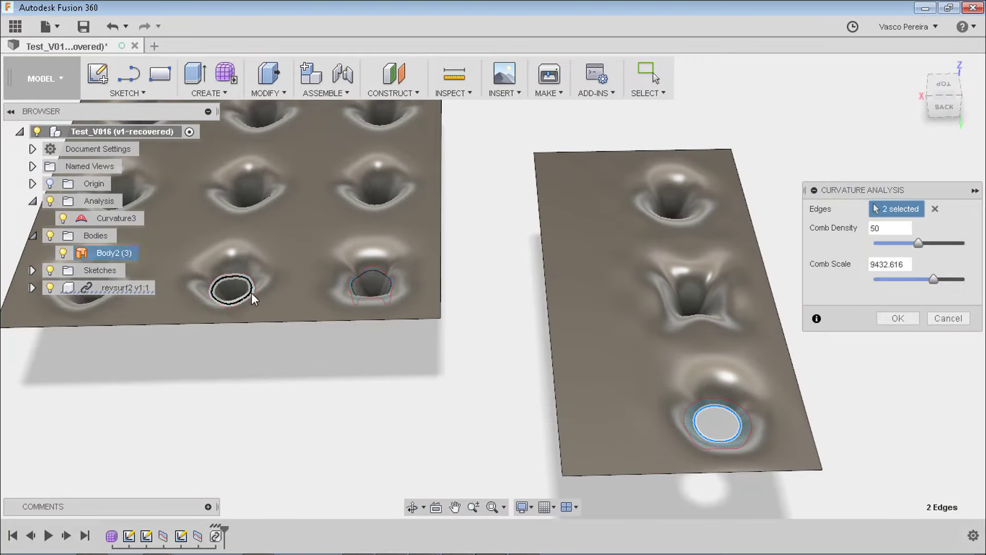
middle_click_drag(245, 226, 403, 314)
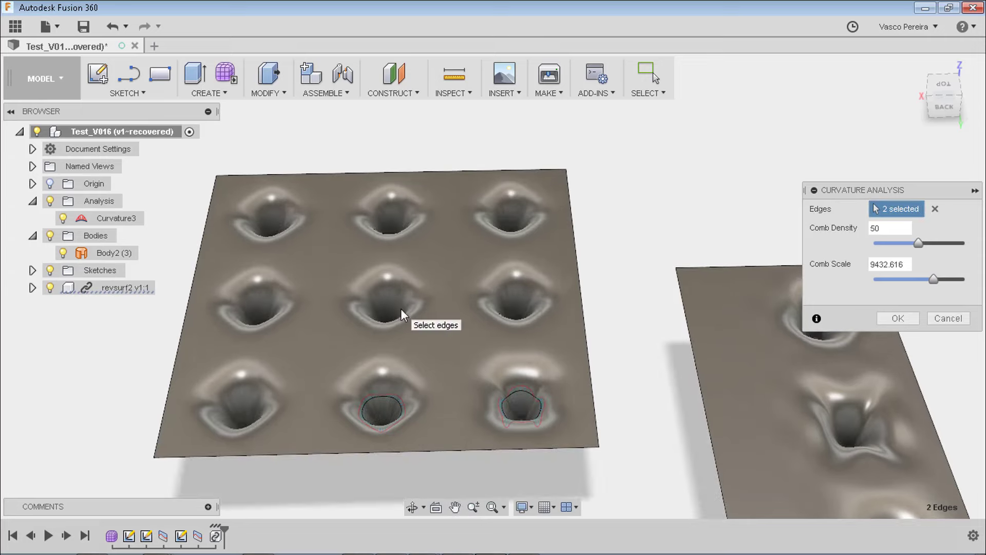
middle_click_drag(399, 356, 280, 275)
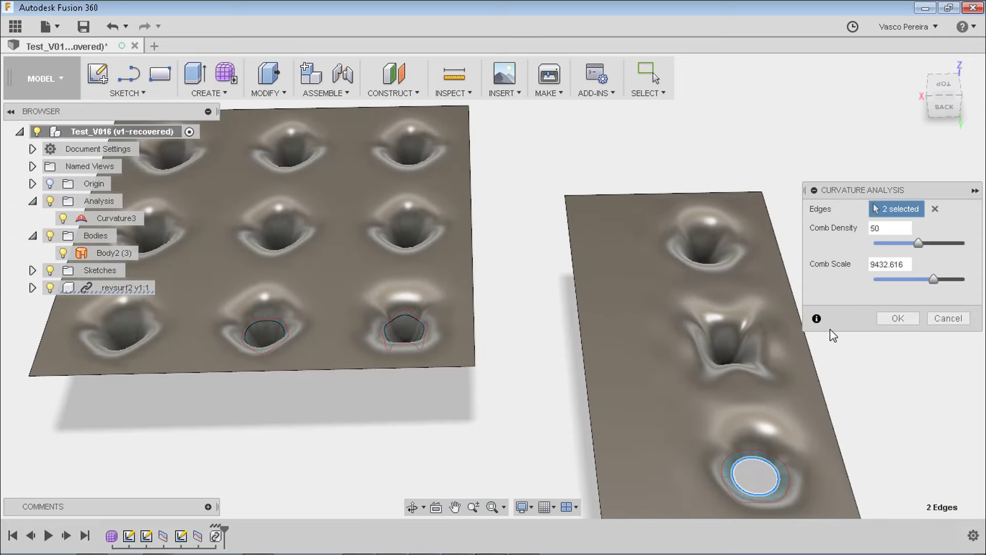
Step: Accept the curvature comb analysis on the two edges of the inserted revsurf2 surface's circular opening
left_click(898, 319)
mouse_move(360, 550)
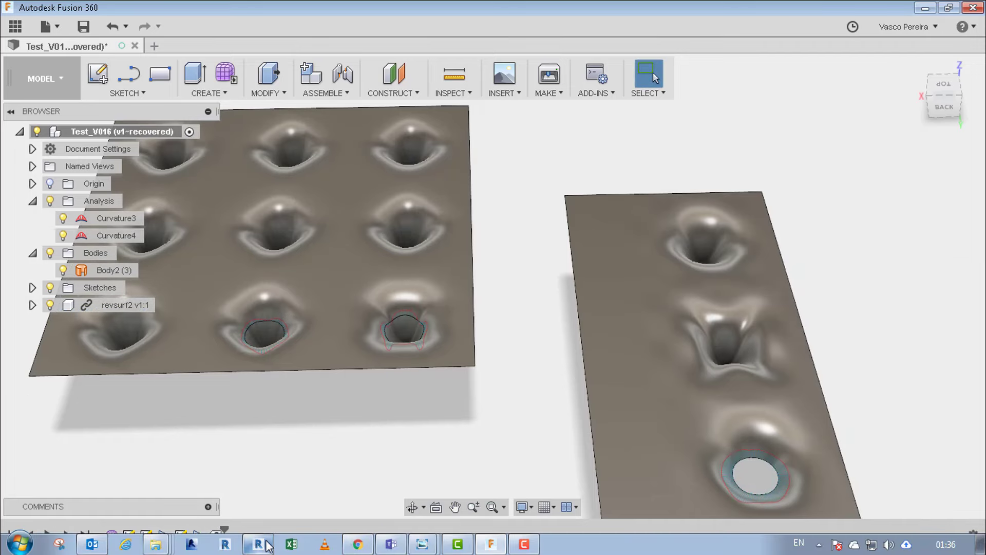
middle_click_drag(542, 310, 771, 209)
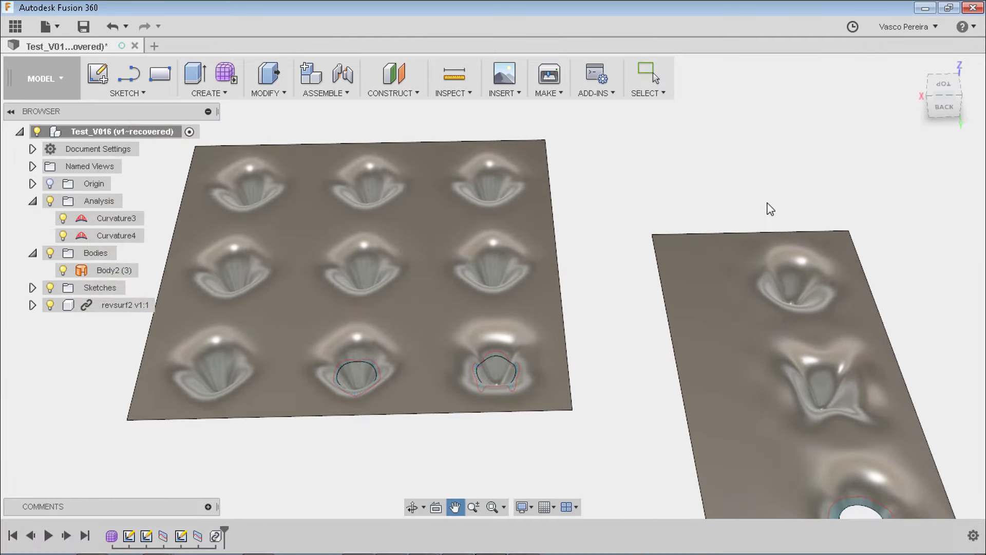
Step: Undo the recent changes back to before the curvature analyses were added and the revsurf2 component was inserted
key("ctrl+z")
key("ctrl+z")
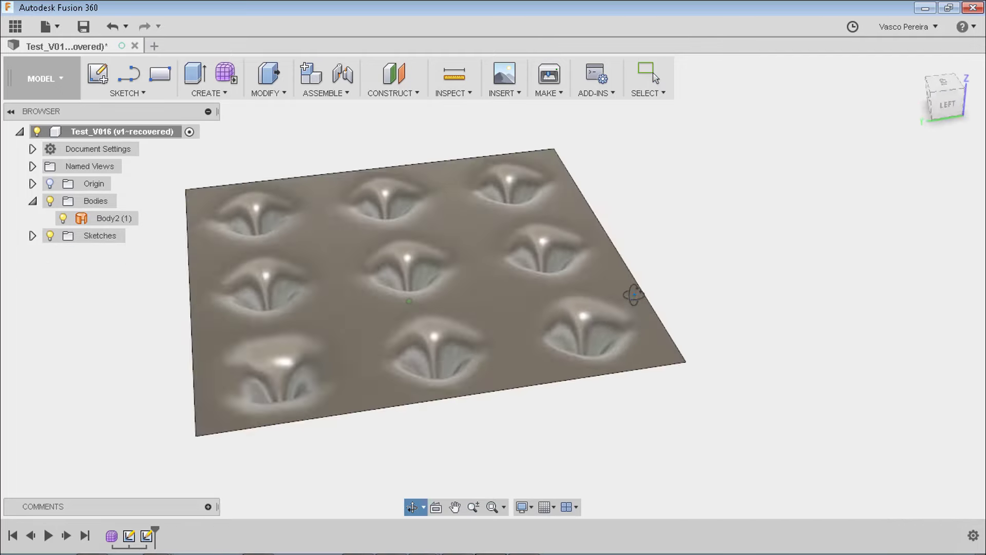
middle_click_drag(509, 366, 469, 293, "shift")
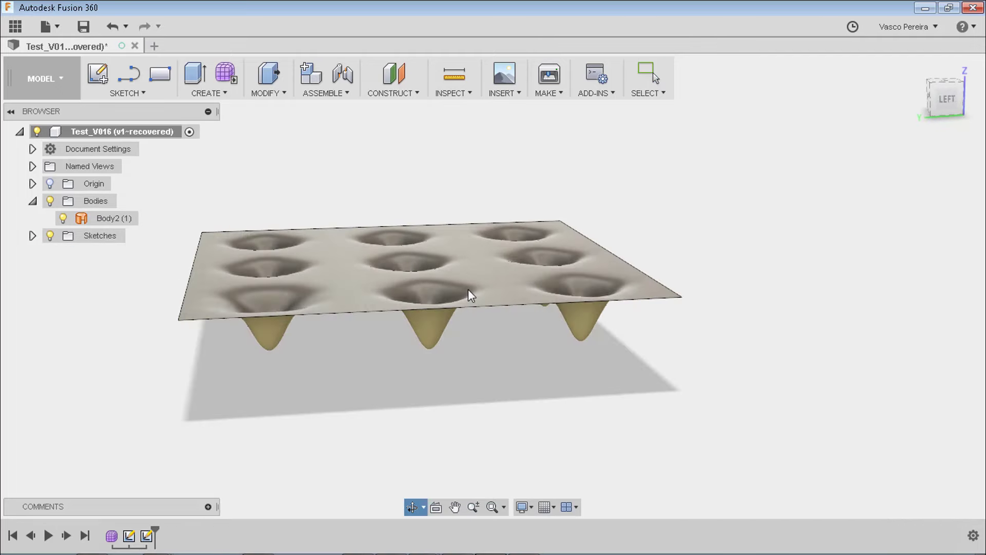
middle_click_drag(364, 284, 410, 352, "shift")
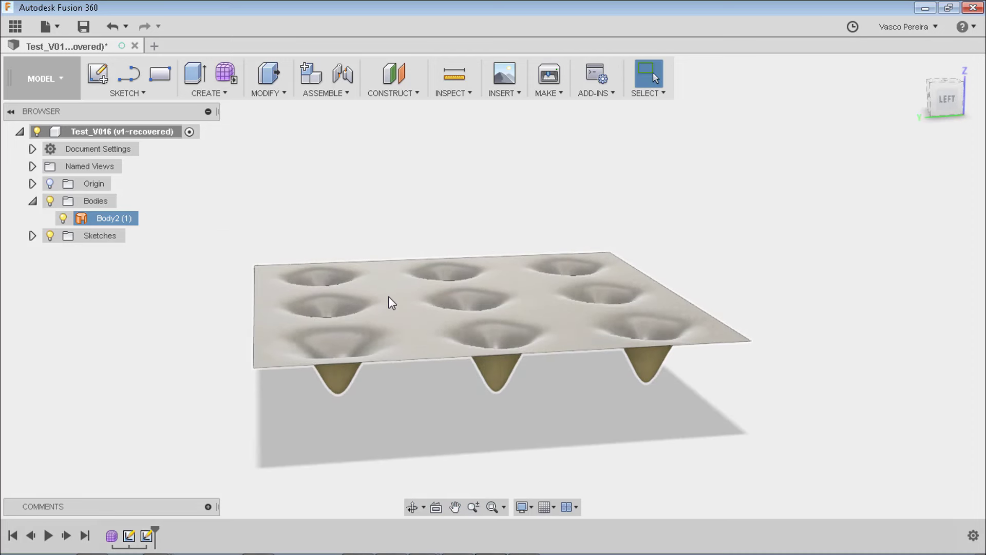
mouse_move(258, 267)
middle_mouse_down("shift")
mouse_move(288, 275)
mouse_move(312, 269)
mouse_move(338, 250)
mouse_move(330, 231)
middle_mouse_up("shift")
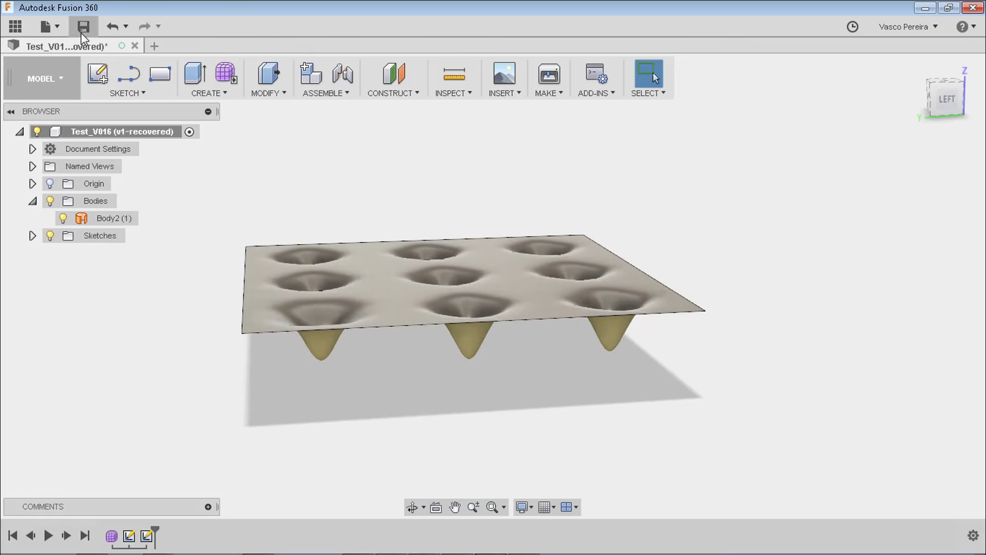
Step: Export the design to the Exports folder on the computer as a SAT file named FusionSurface
left_click(63, 29)
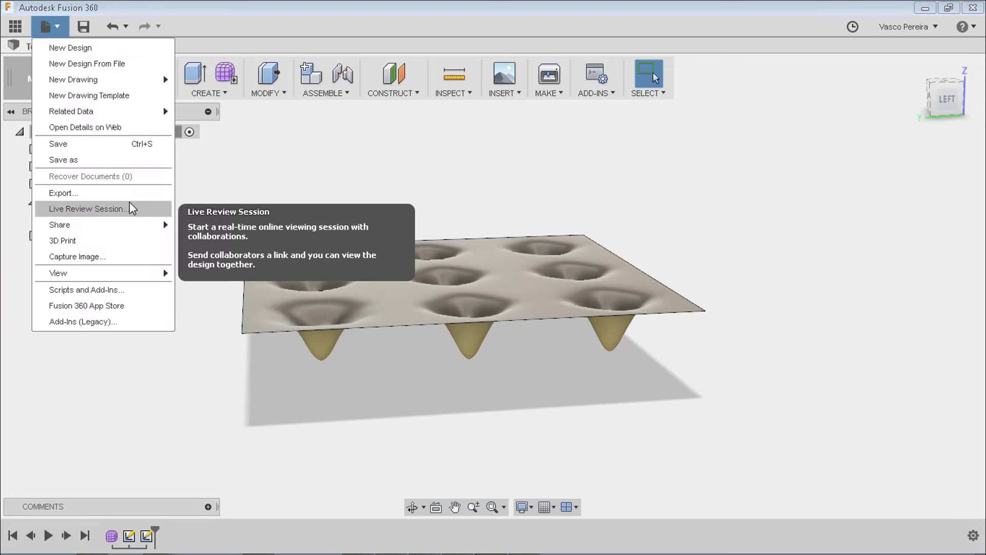
left_click(156, 190)
type("FusionSurface")
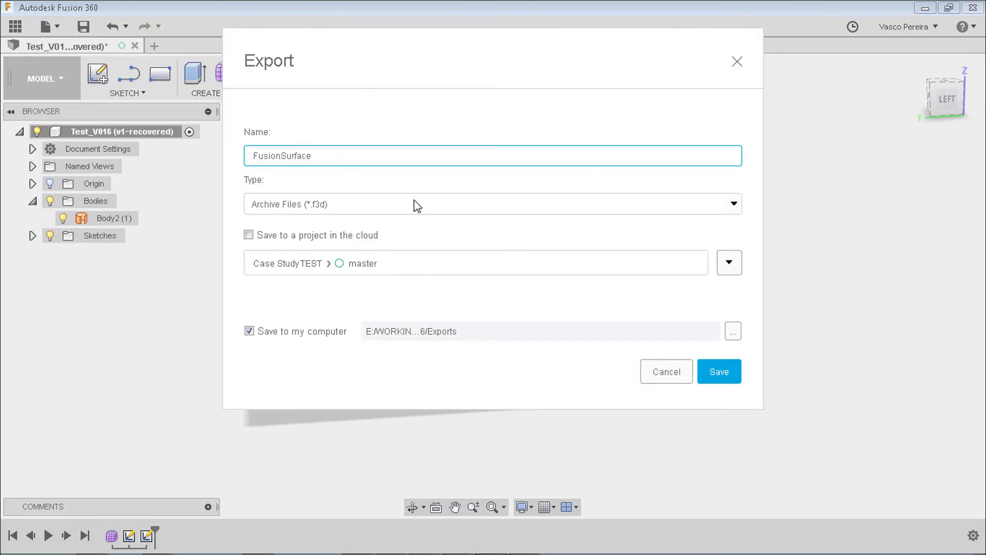
left_click(392, 212)
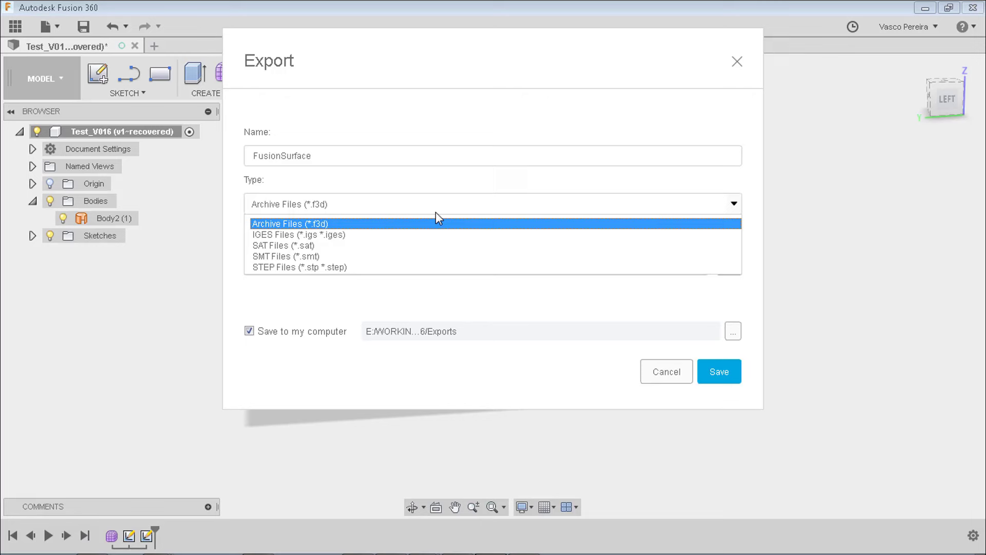
left_click(322, 249)
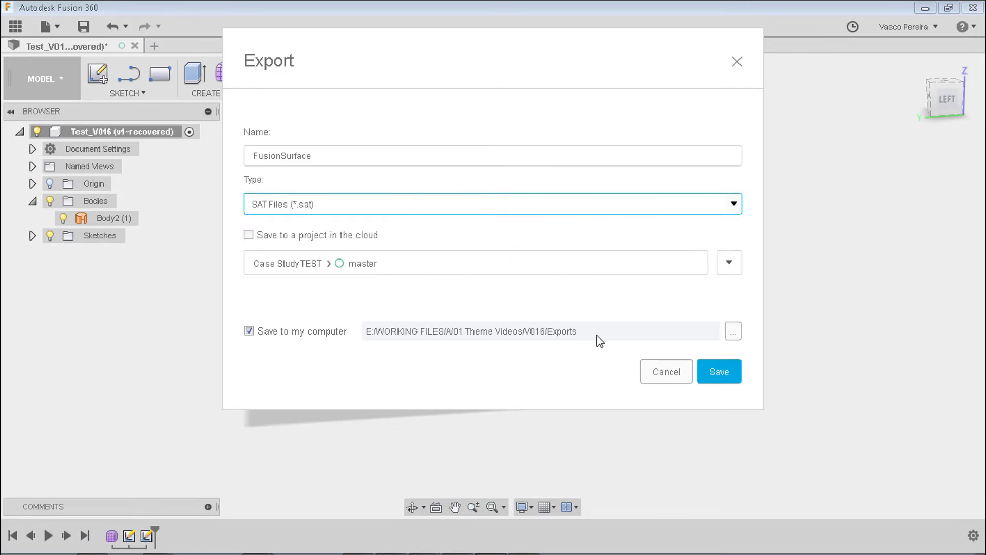
left_click(714, 370)
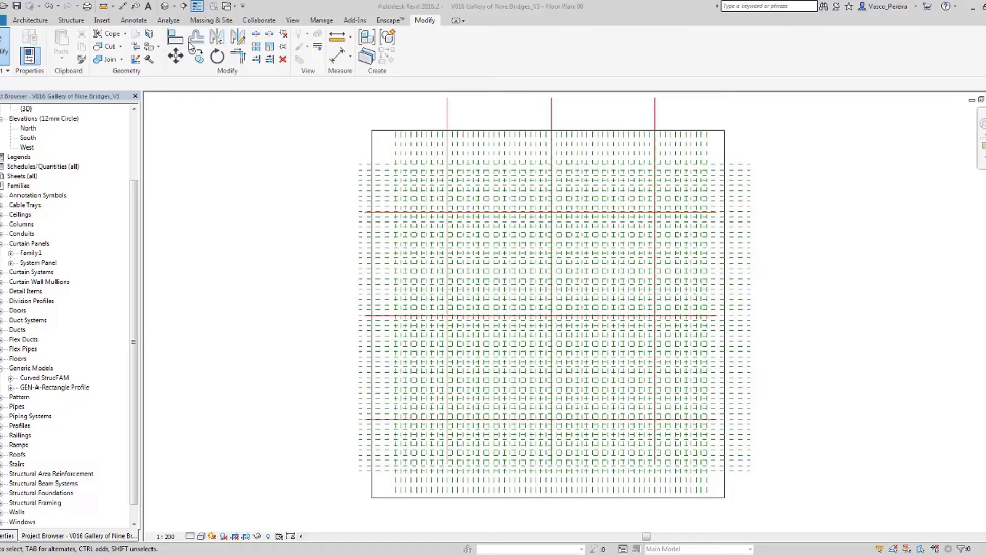
Step: Switch to Revit, create an in-place mass with the default name, and link FusionSurface.sat into it using Auto - Origin to Origin positioning
left_click(90, 41)
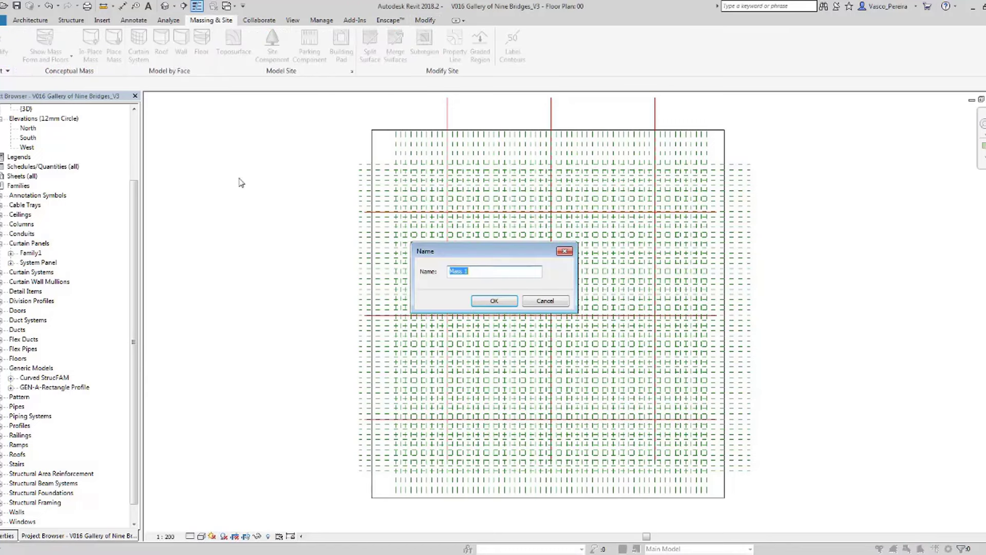
left_click(507, 300)
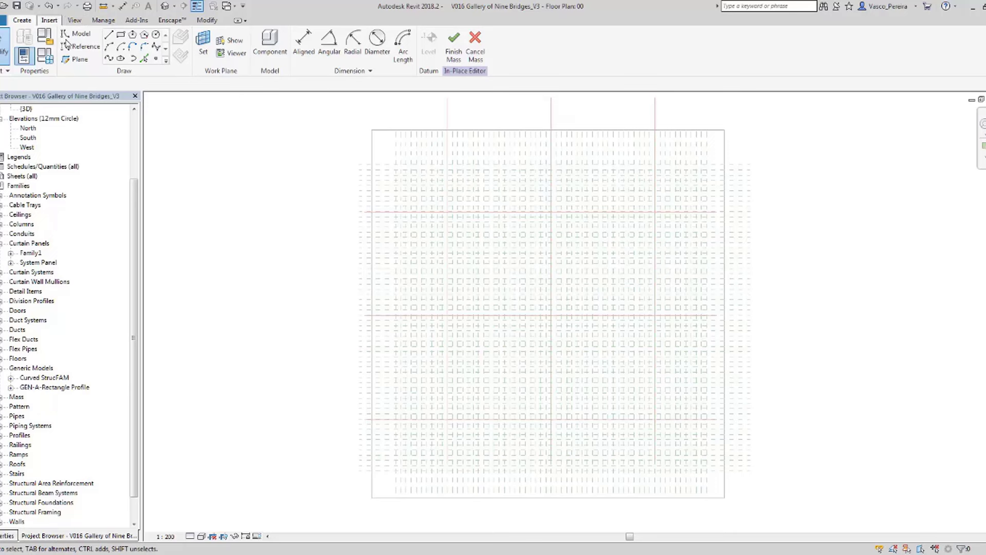
left_click(49, 20)
left_click(64, 51)
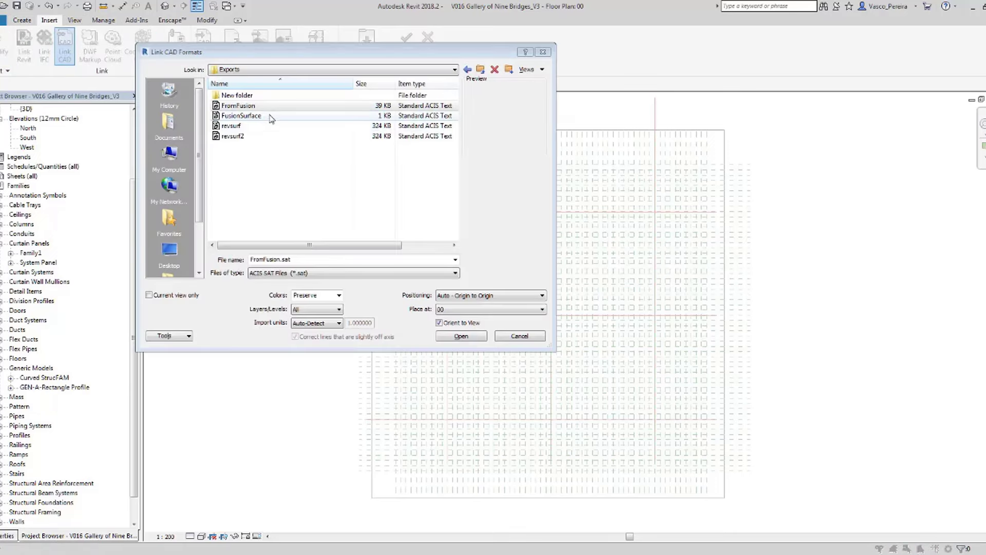
left_click(270, 116)
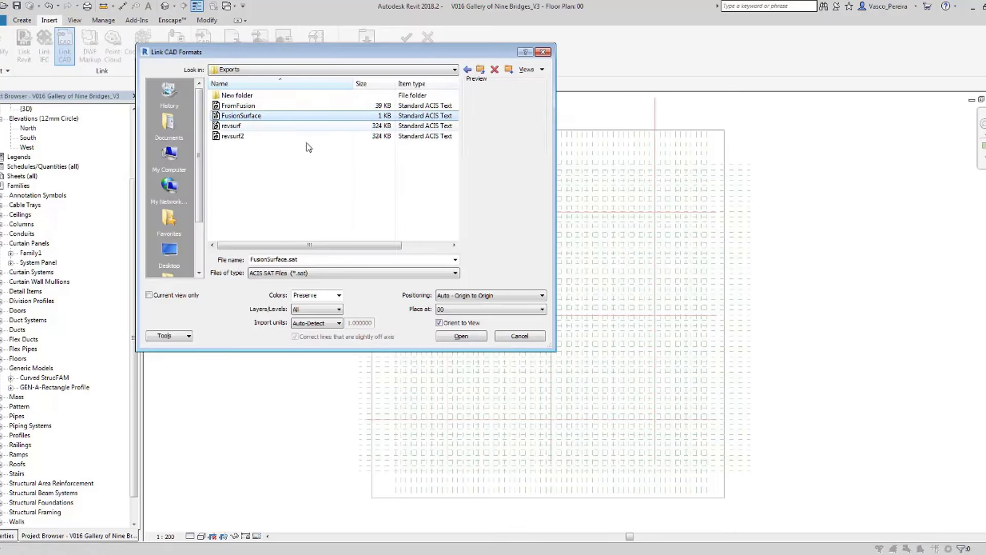
left_click(462, 337)
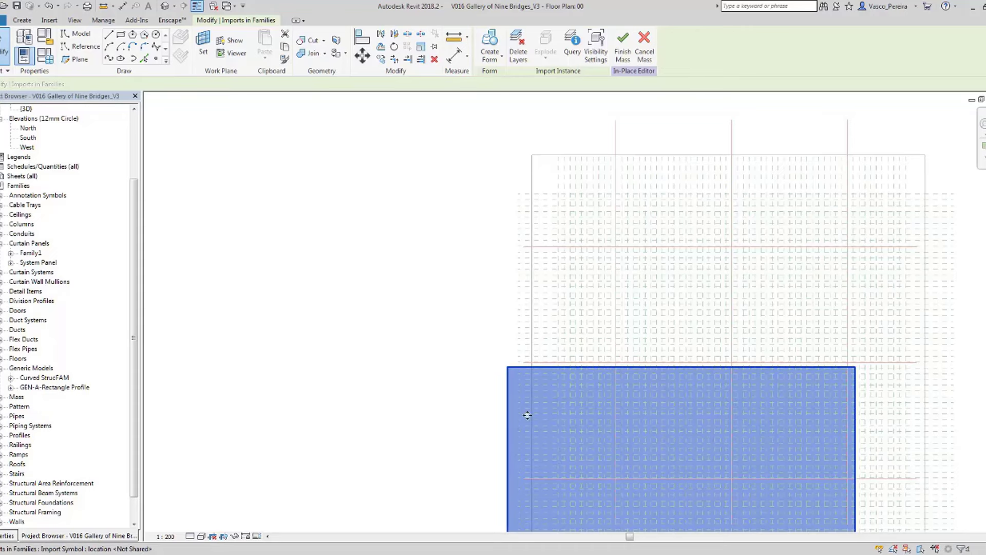
Step: Move the linked surface by its upper-left corner onto the upper-left corner intersection of the reference plane grid
key("m")
key("v")
scroll(511, 368, "up", 3)
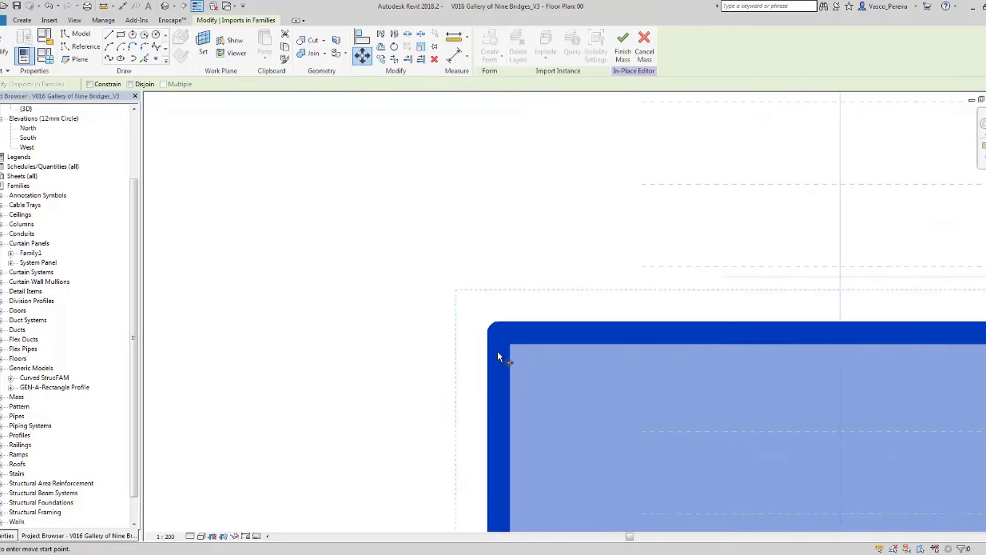
left_click(500, 340)
scroll(529, 286, "down", 5)
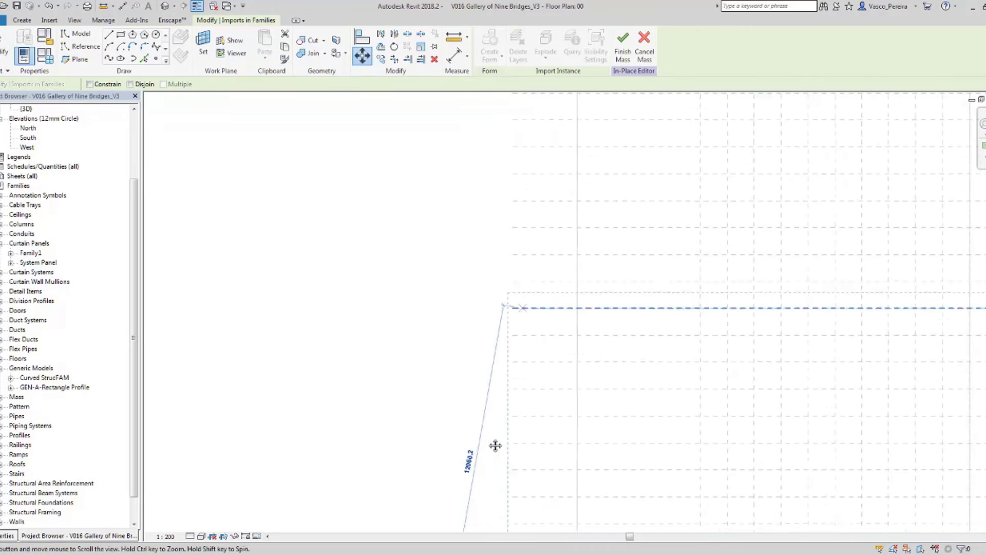
middle_click_drag(503, 189, 461, 434)
scroll(638, 211, "up", 3)
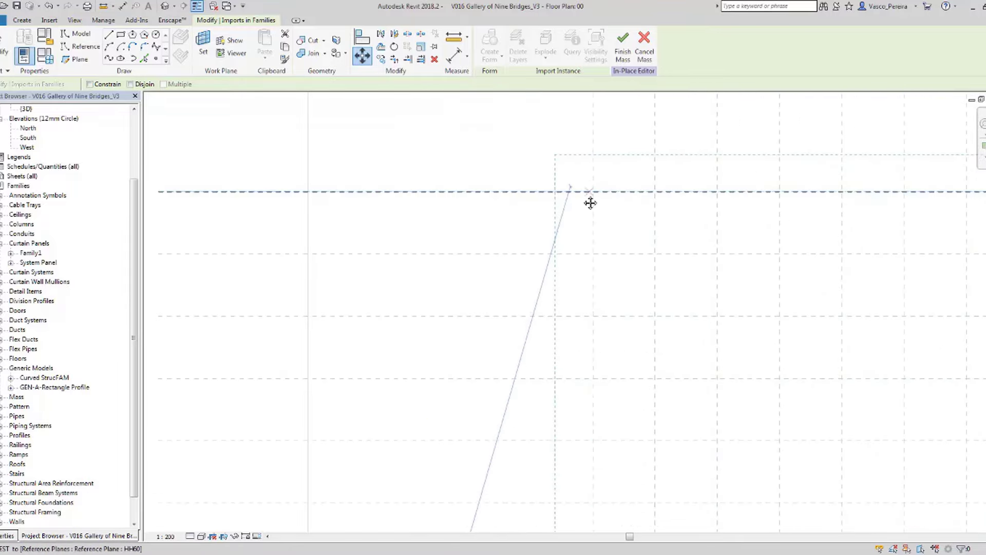
middle_click_drag(591, 195, 429, 227)
left_click(505, 306)
scroll(411, 216, "down", 3)
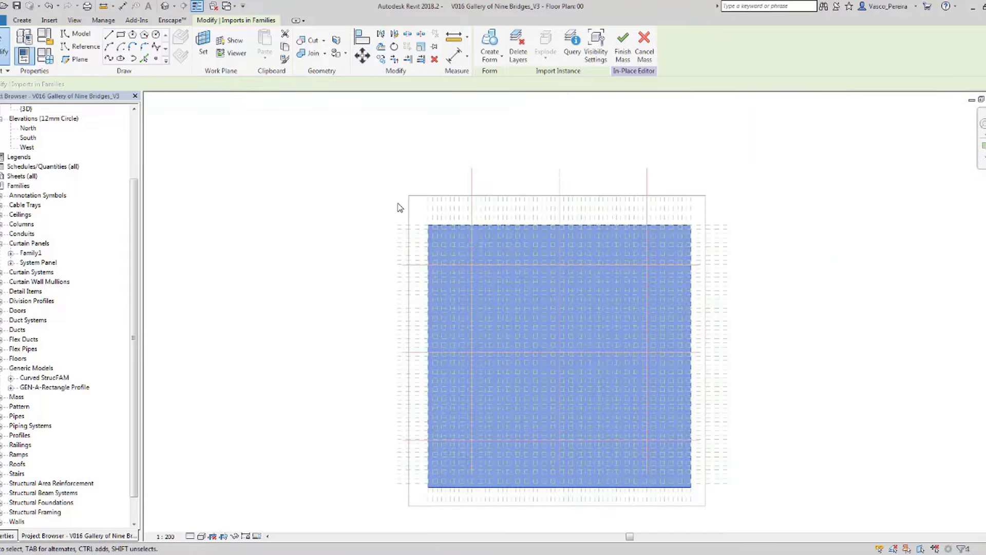
left_click(810, 403)
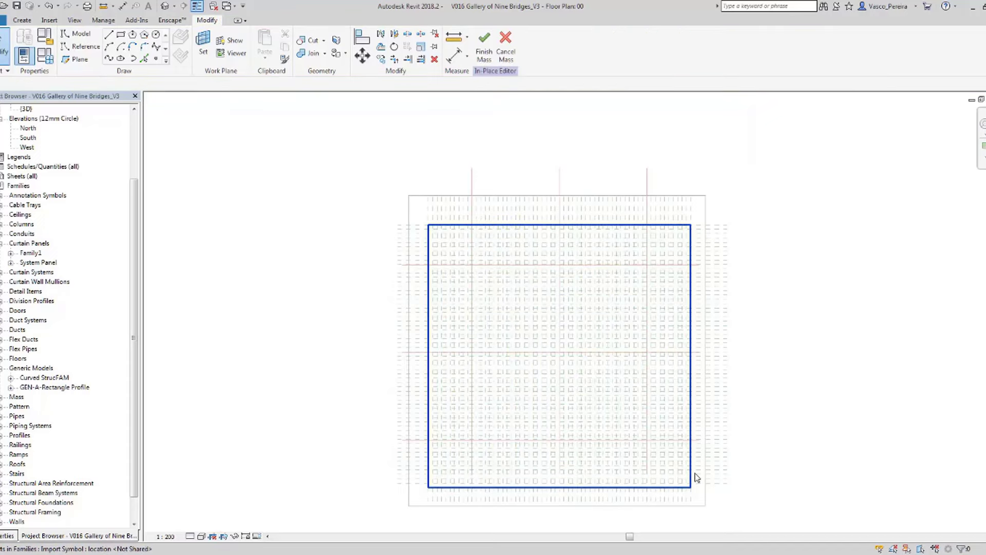
Step: Open the 3D view and divide the imported nine-funnel surface with Divide Surface
left_click(165, 6)
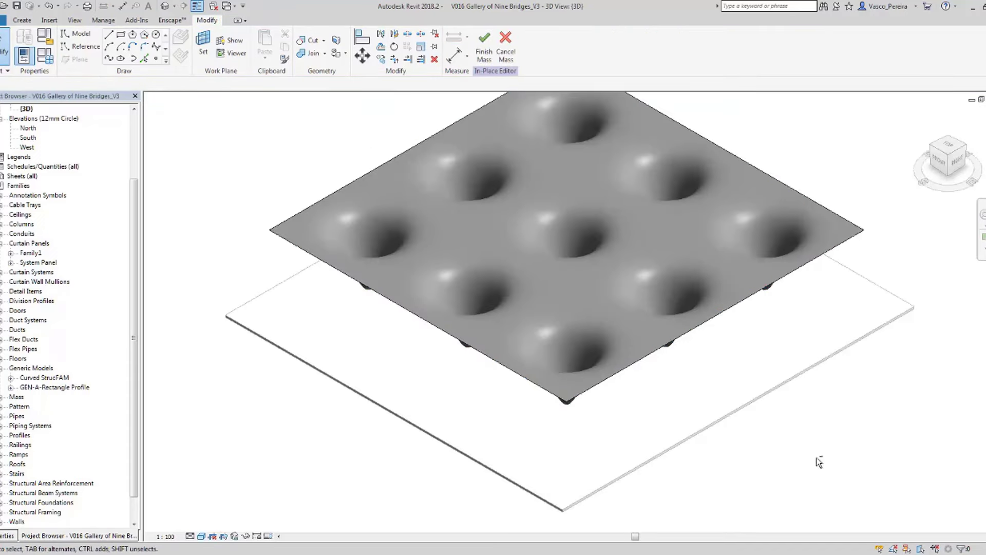
middle_click_drag(817, 460, 784, 342, "shift")
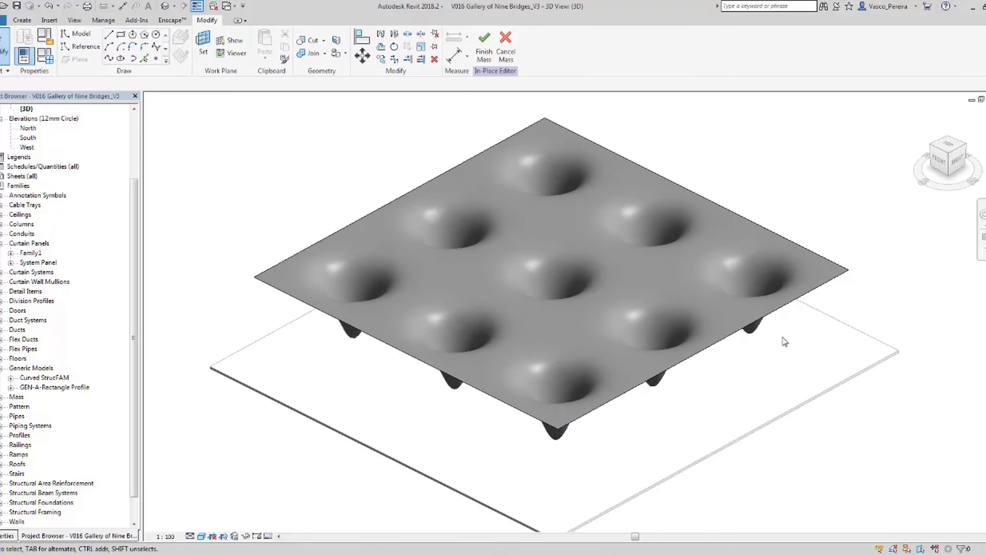
left_click(764, 289)
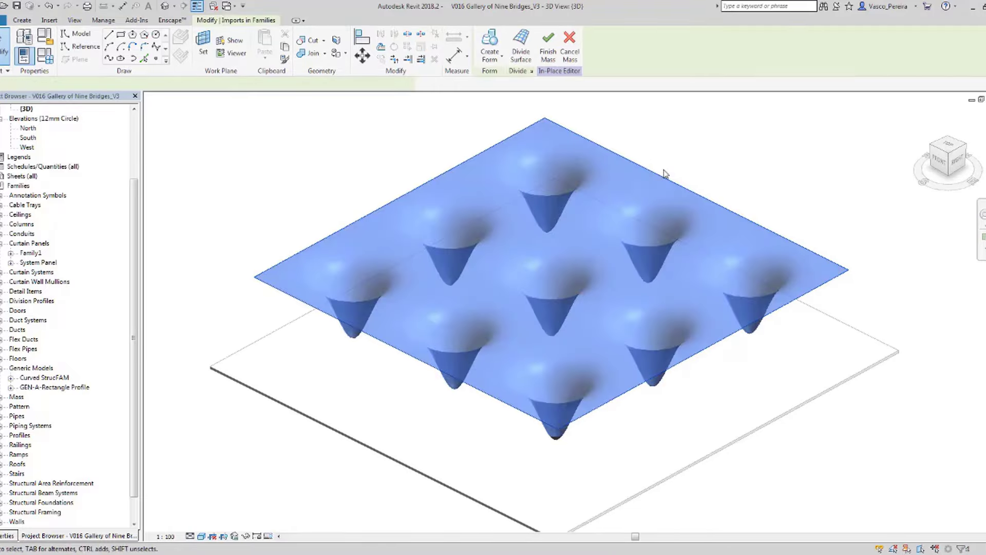
left_click(522, 49)
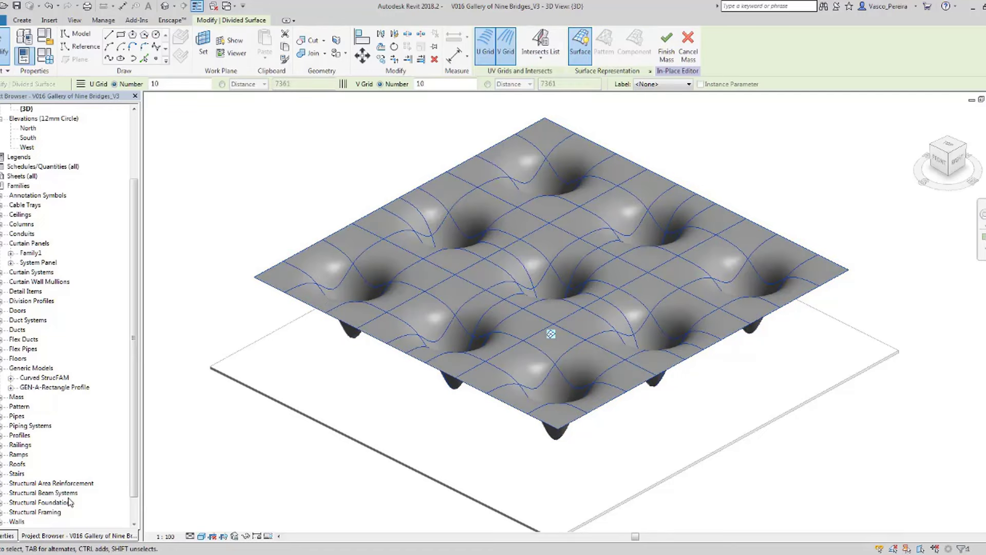
Step: Show the divided surface's properties and turn off both its U grid and V grid
left_click(11, 537)
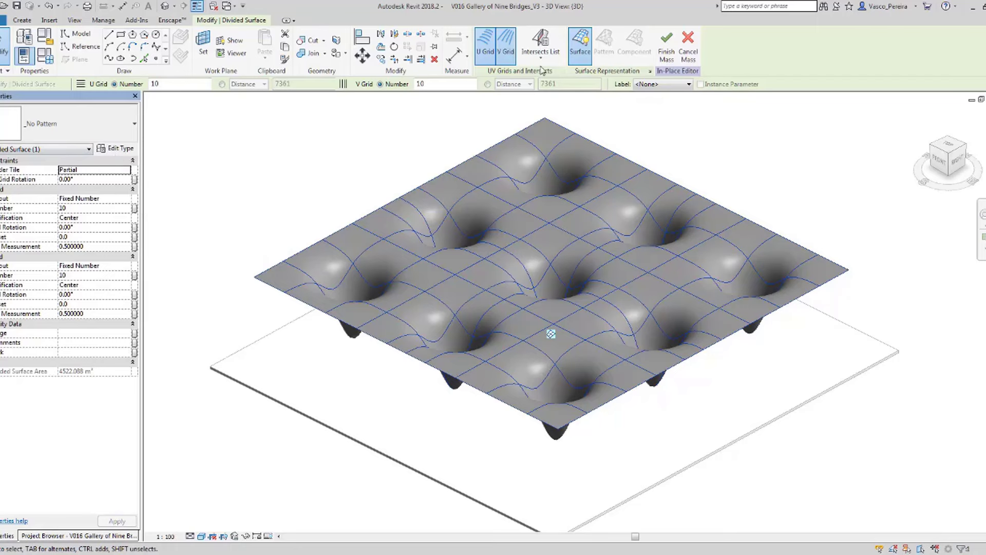
left_click(485, 45)
left_click(506, 45)
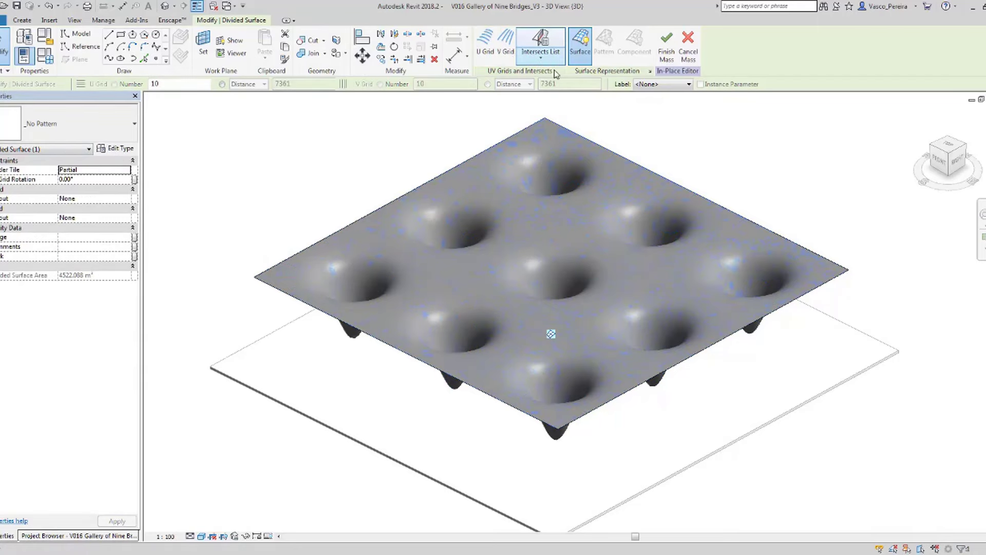
Step: Intersect the divided surface with all the named reference planes from HH1 through VV61, leaving out the levels
left_click(541, 58)
left_click(547, 97)
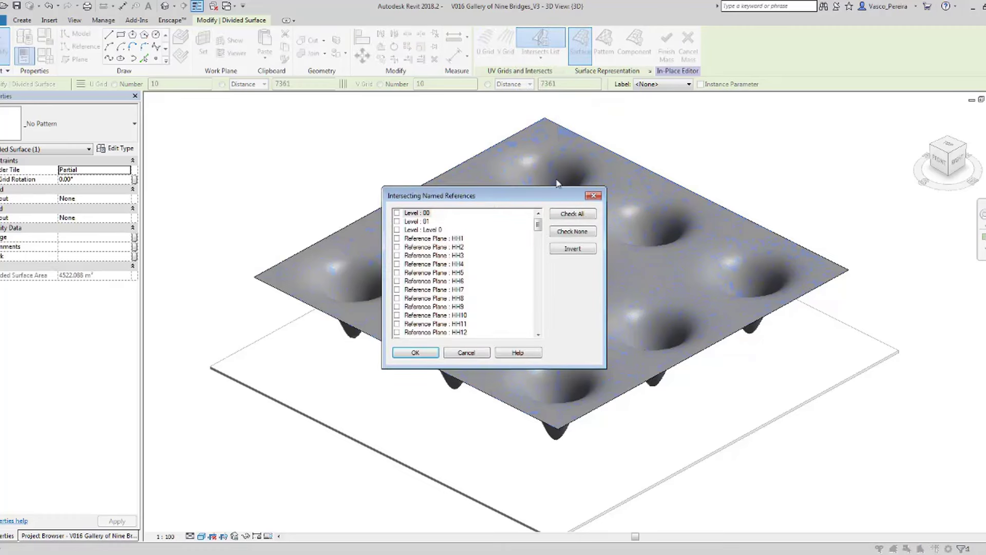
left_click_drag(537, 225, 531, 308)
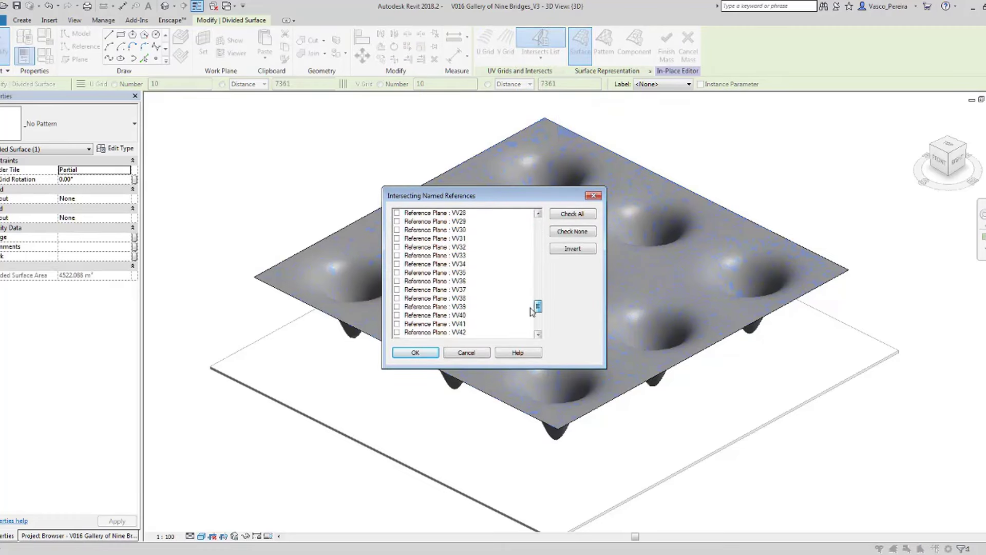
left_click(430, 333, "shift")
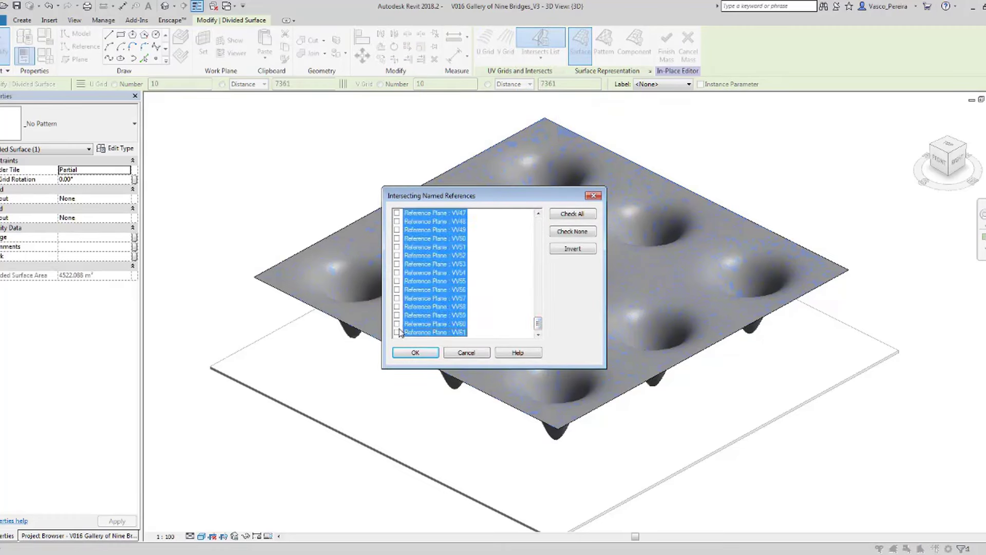
left_click(414, 351)
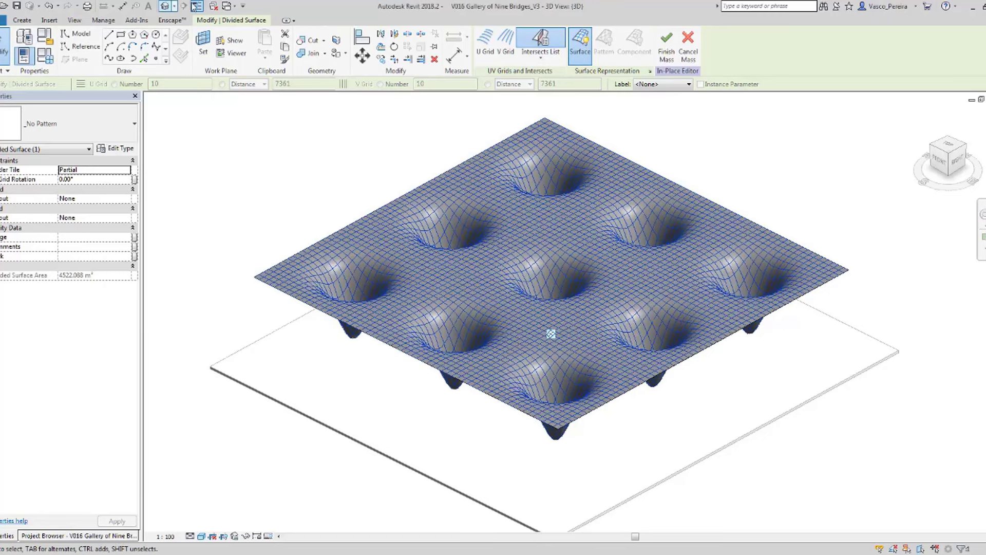
Step: Open the Family1.rfa curtain panel family and load it into the V016 Gallery of Nine Bridges_V3.rvt project
left_click(229, 7)
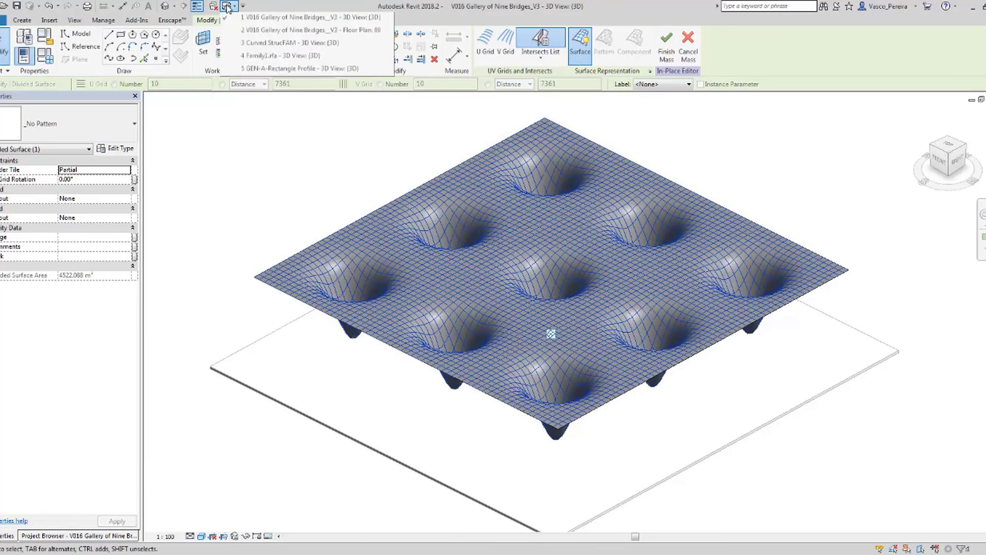
left_click(354, 58)
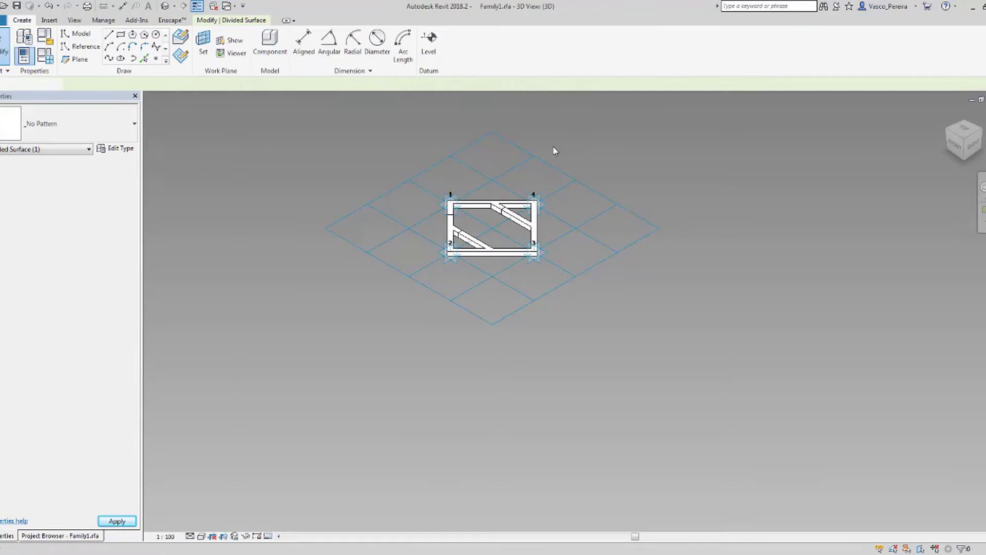
left_click(555, 150)
scroll(488, 174, "up", 4)
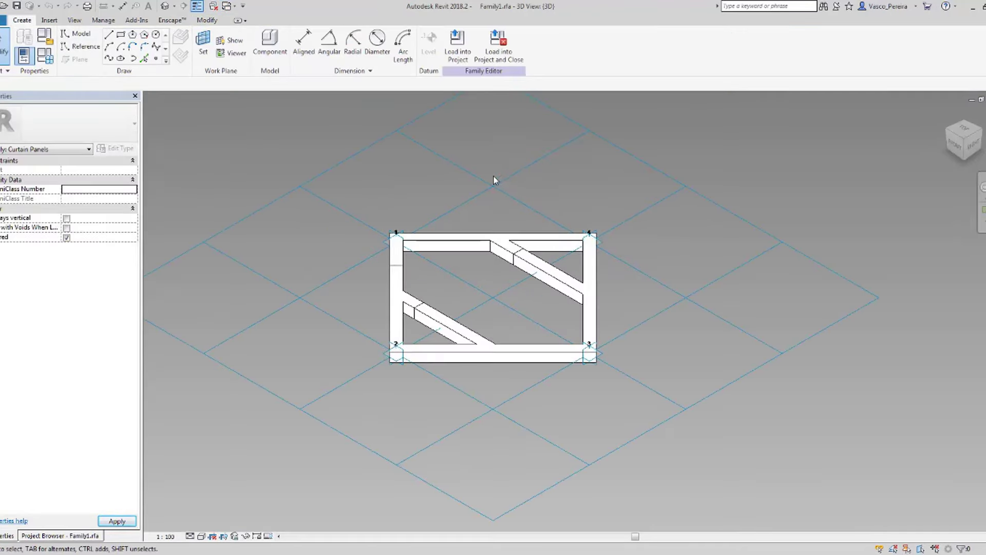
left_click(452, 56)
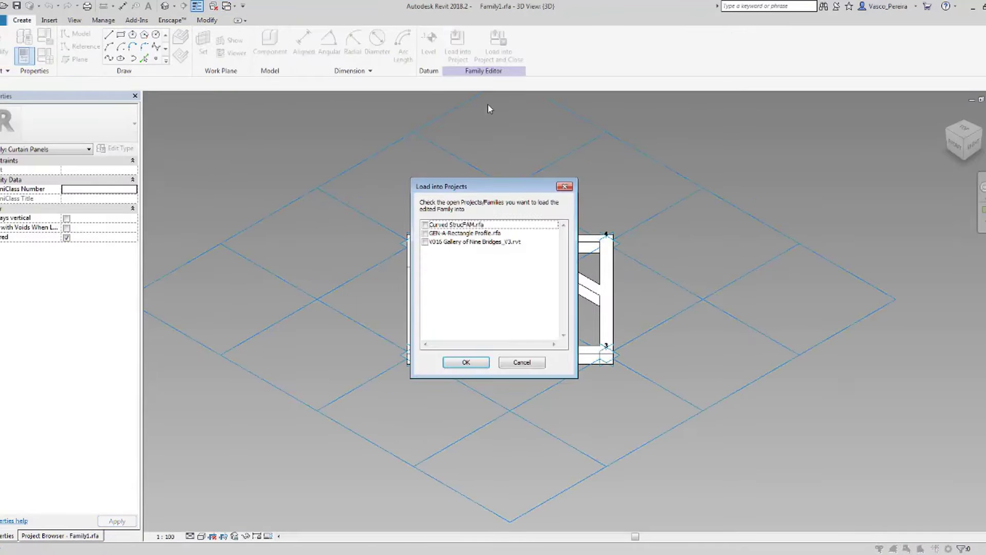
left_click(444, 227)
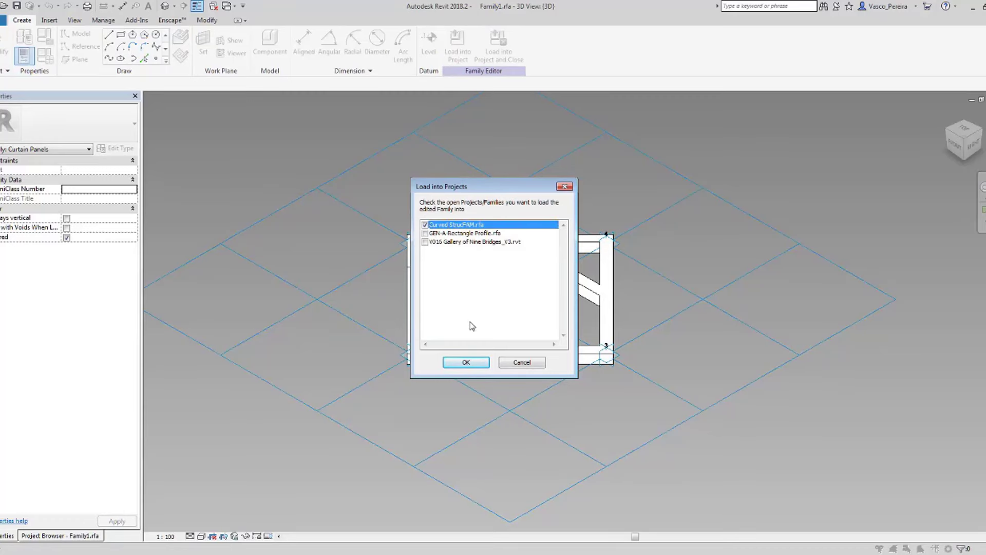
left_click(463, 242)
left_click(466, 362)
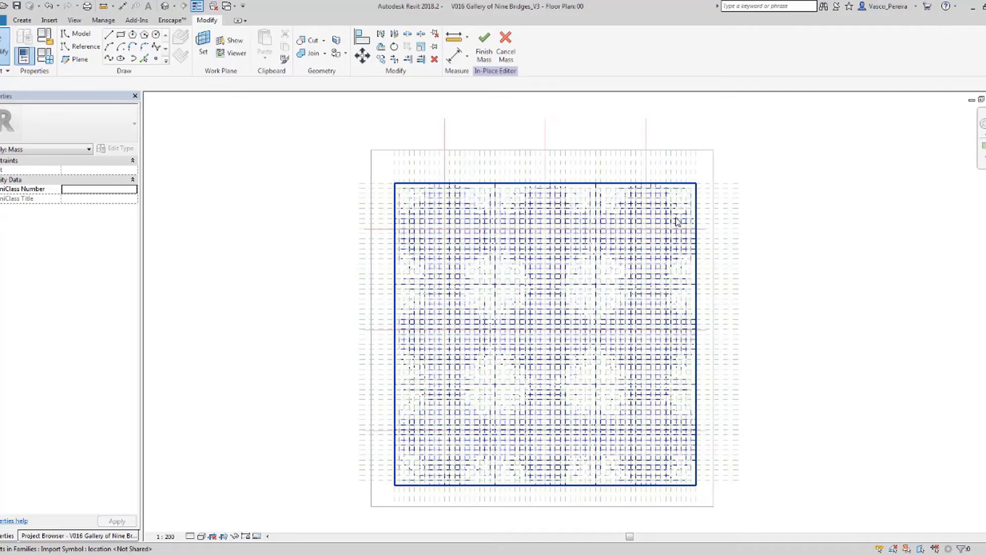
Step: In the 3D view, apply the Rhomboid Family1 panel to the divided surface, deleting the panel types that cannot be made
key("ctrl+Tab")
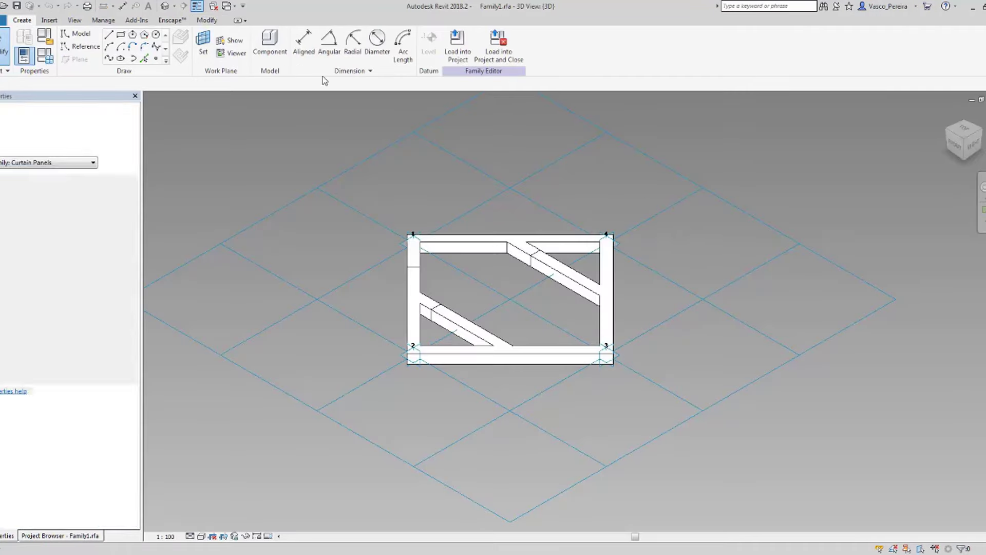
key("ctrl+Tab")
left_click(590, 260)
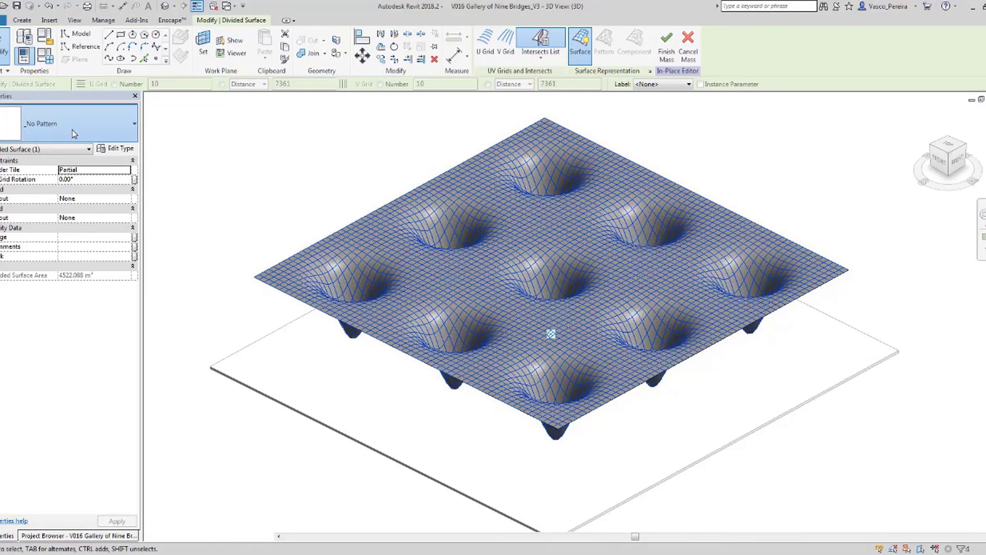
left_click(74, 133)
scroll(65, 274, "down", 3)
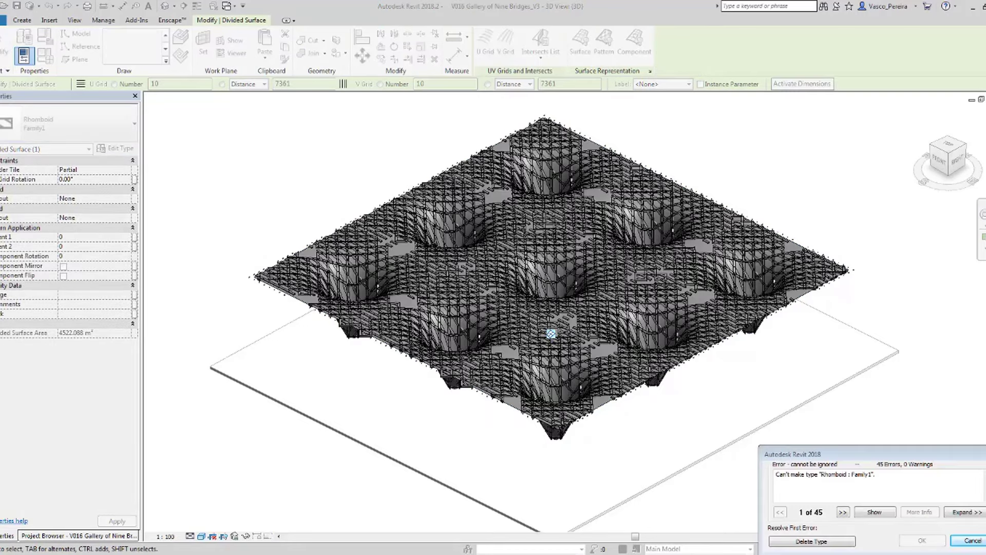
left_click(838, 543)
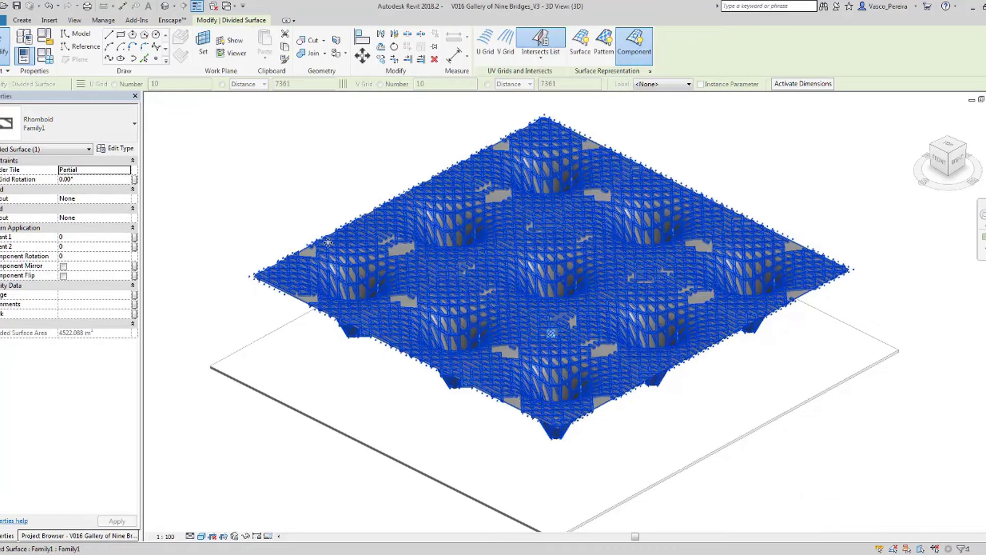
scroll(350, 231, "up", 5)
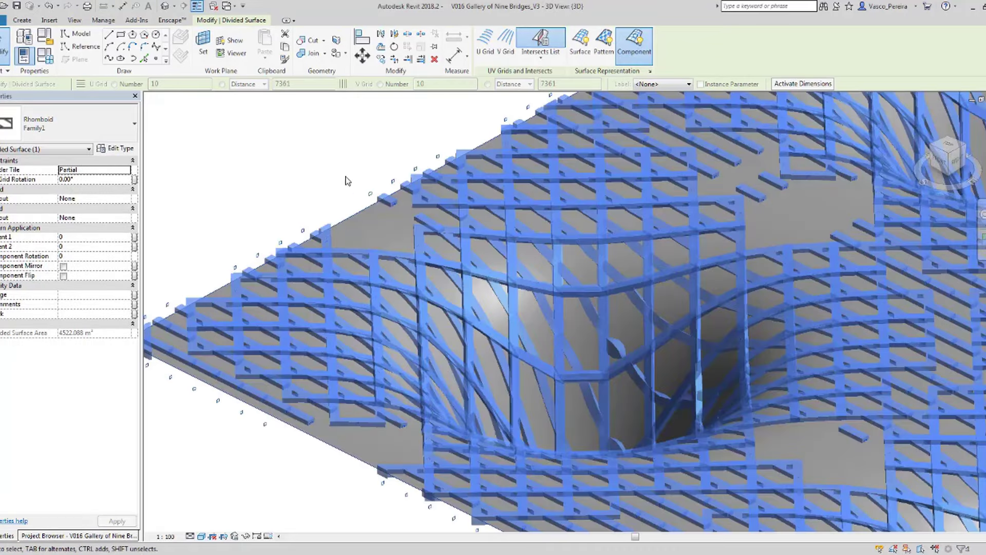
middle_click_drag(308, 167, 308, 158)
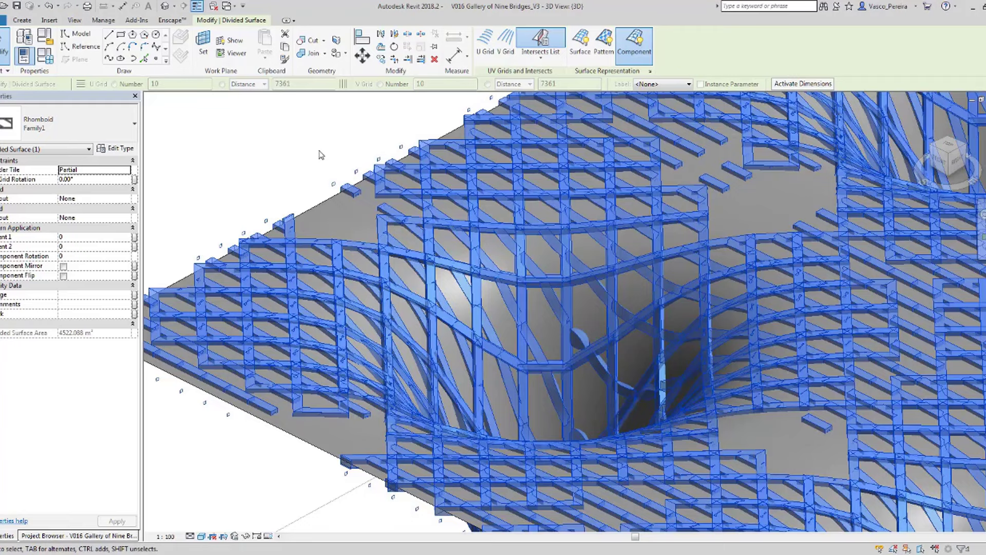
key("Escape")
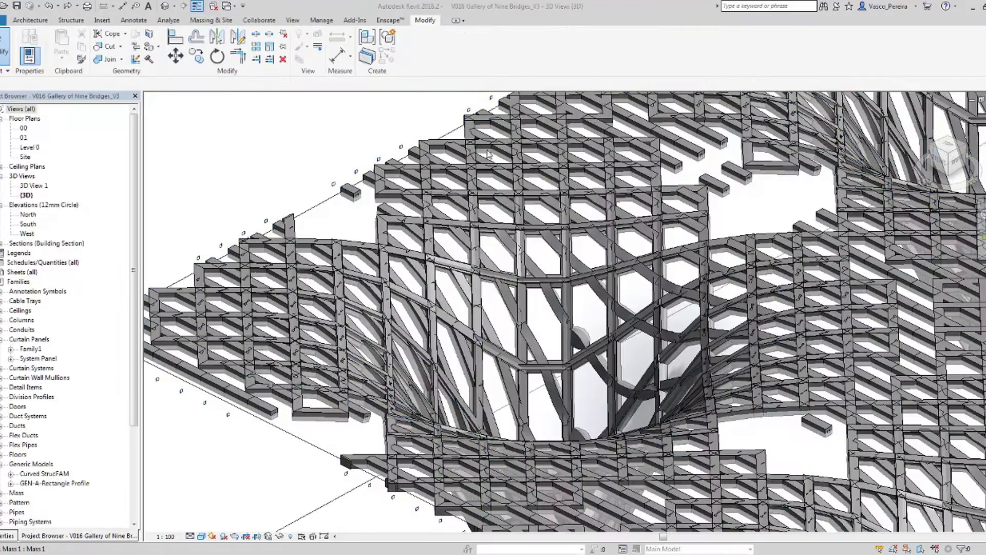
Step: In the Section 1 view, trace the faceted underside of the curved structure with a chain of three RED detail lines
left_click(232, 7)
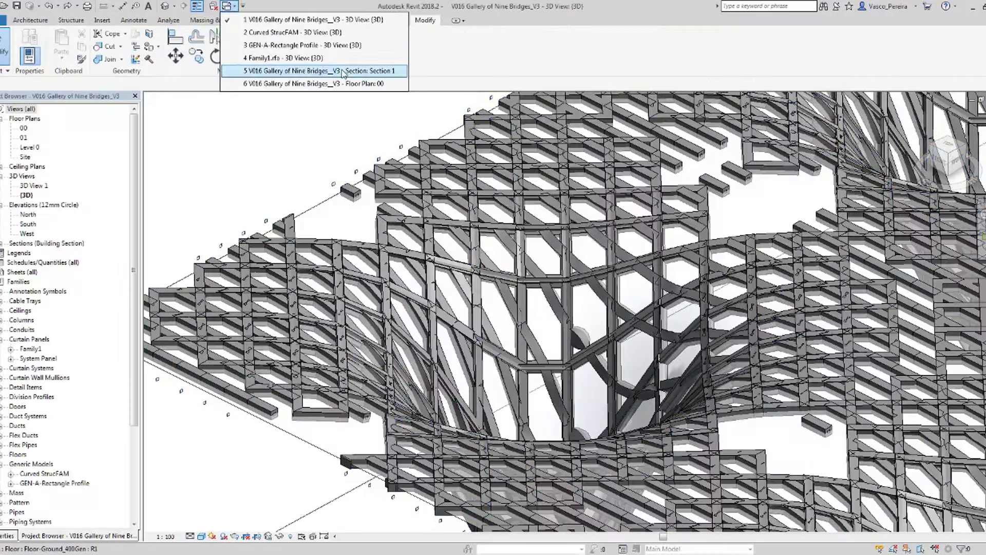
left_click(288, 83)
scroll(431, 237, "up", 3)
scroll(576, 273, "up", 4)
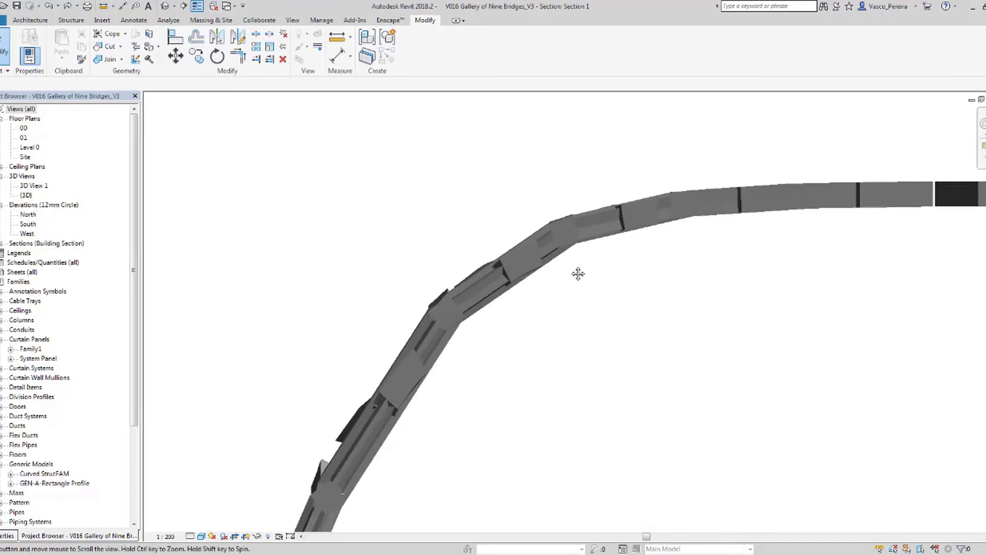
key("d")
key("l")
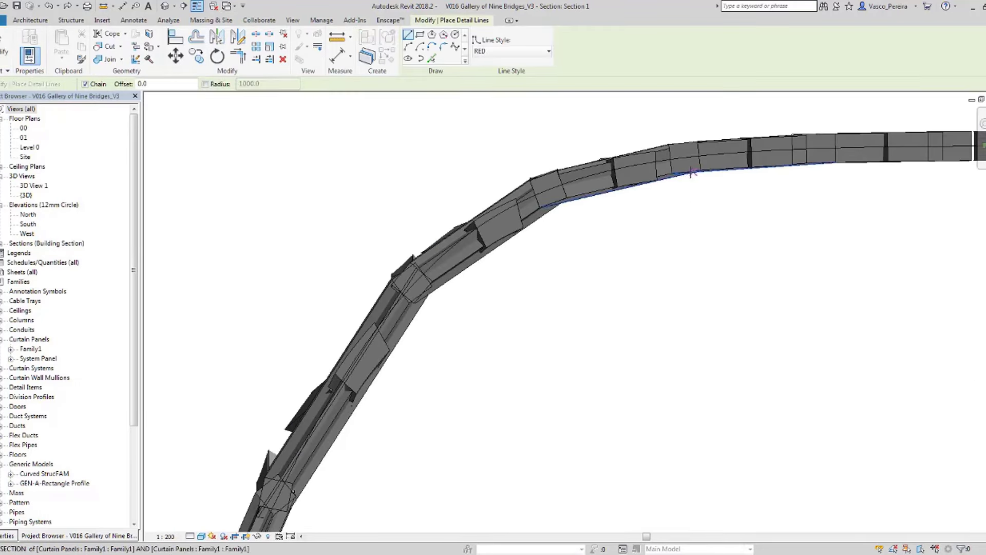
left_click(694, 170)
left_click(560, 204)
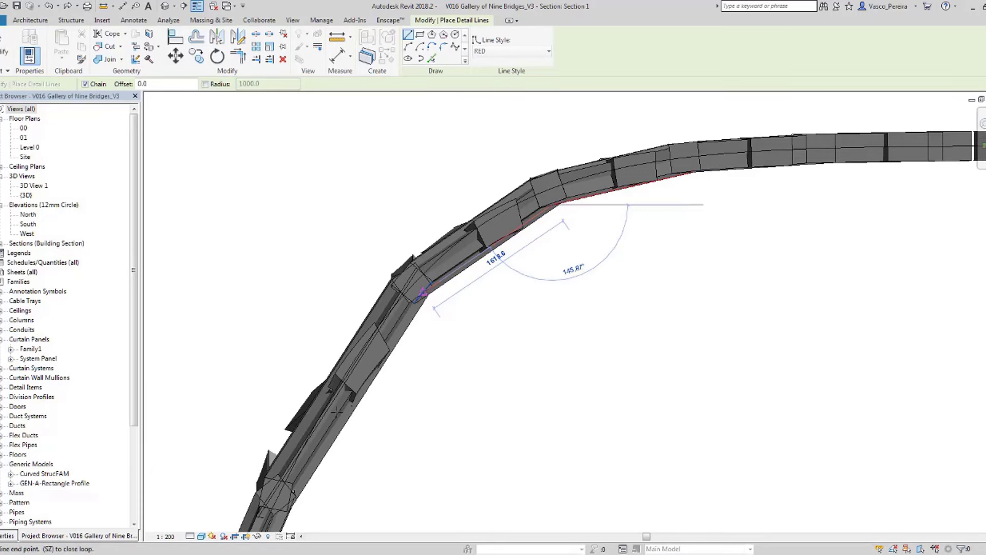
left_click(422, 293)
left_click(277, 513)
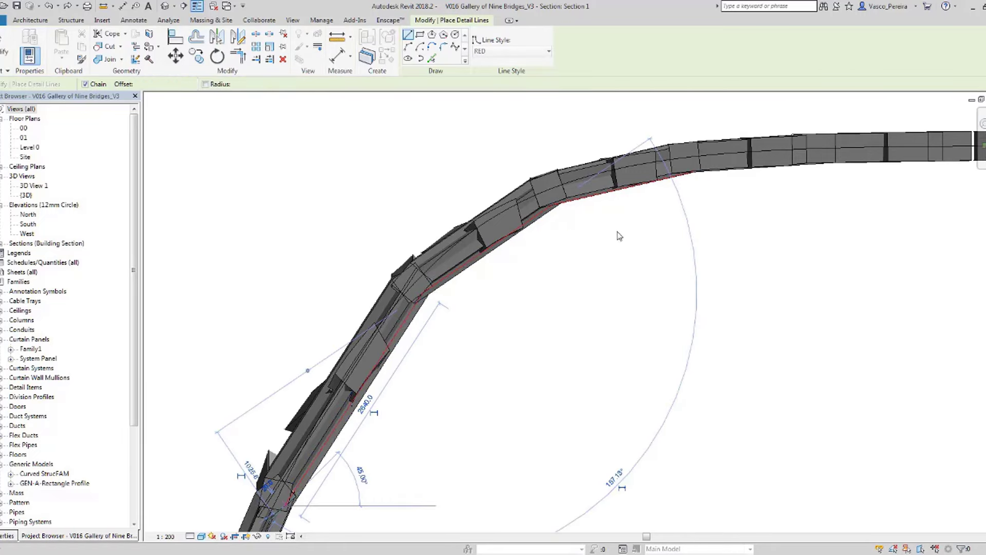
key("Escape")
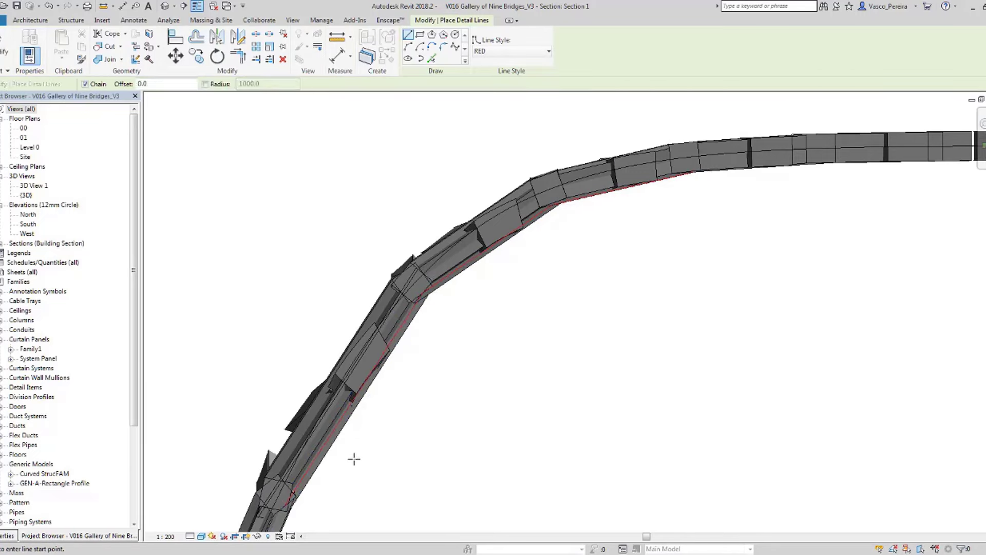
key("Escape")
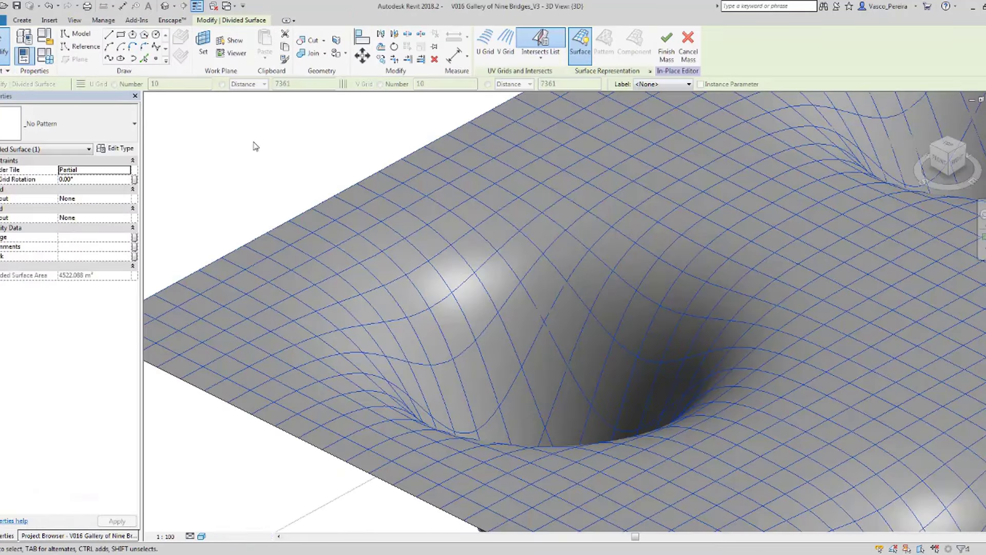
Step: Open the Curved StrucFAM family and temporarily hide its frame and brace forms to examine the adaptive points and curves, restoring them when done
left_click(227, 7)
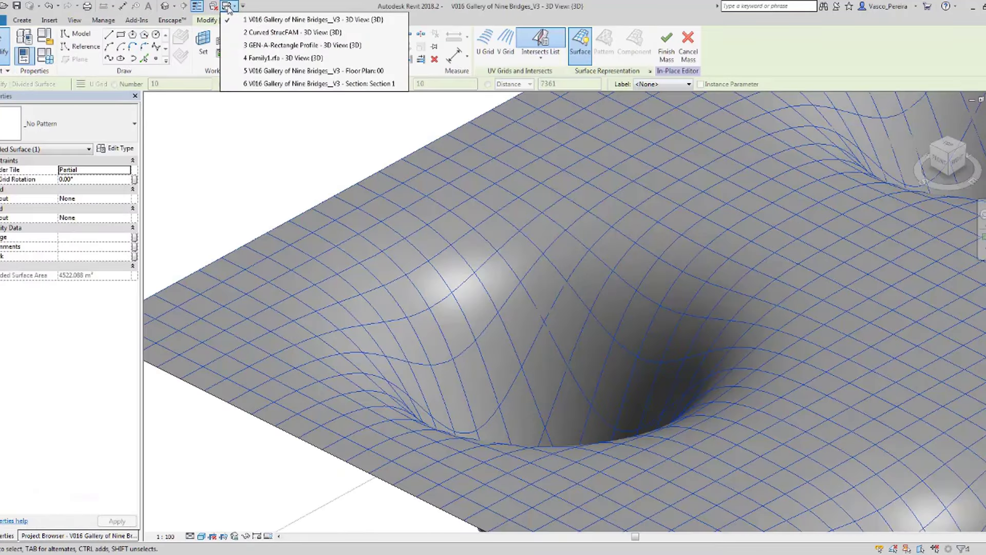
left_click(323, 32)
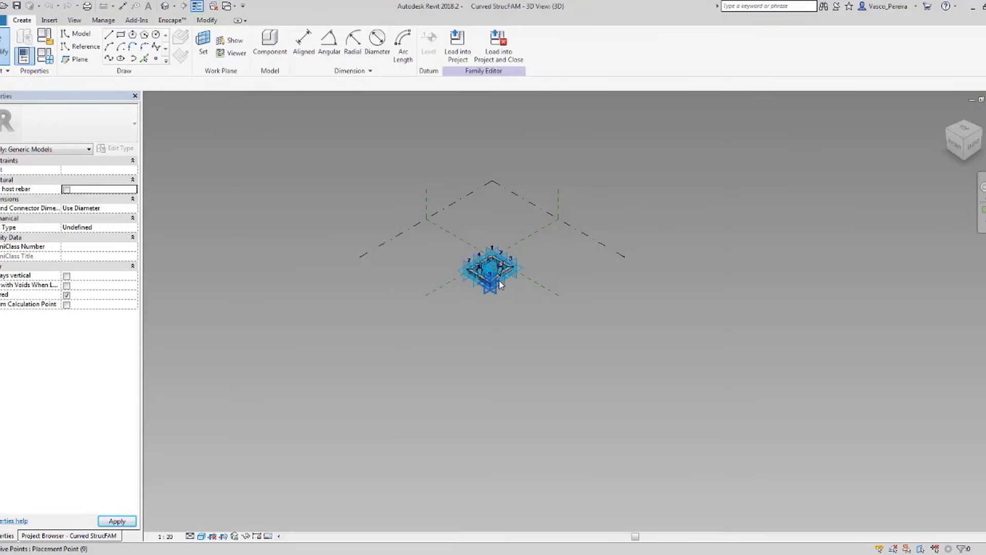
scroll(488, 273, "up", 8)
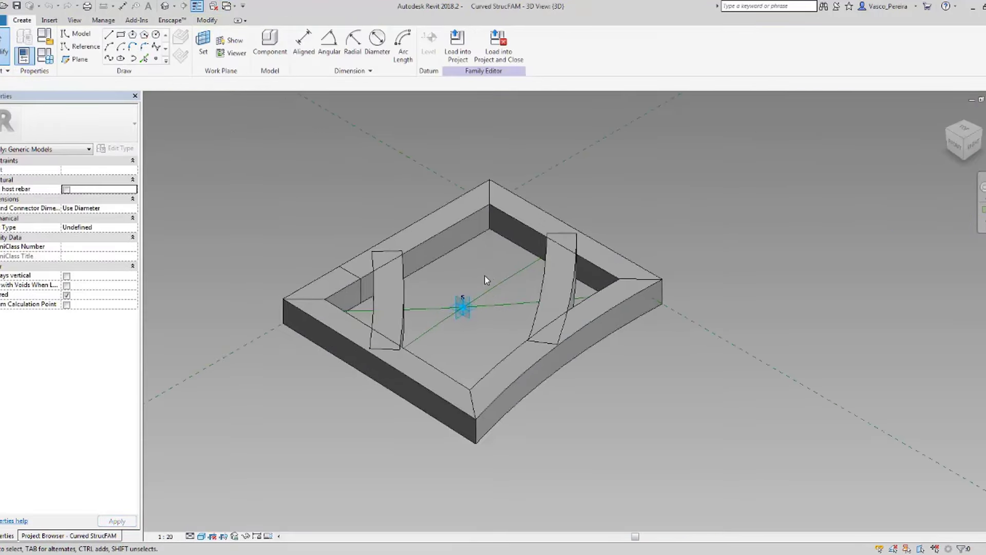
scroll(485, 278, "up", 2)
left_click(555, 270)
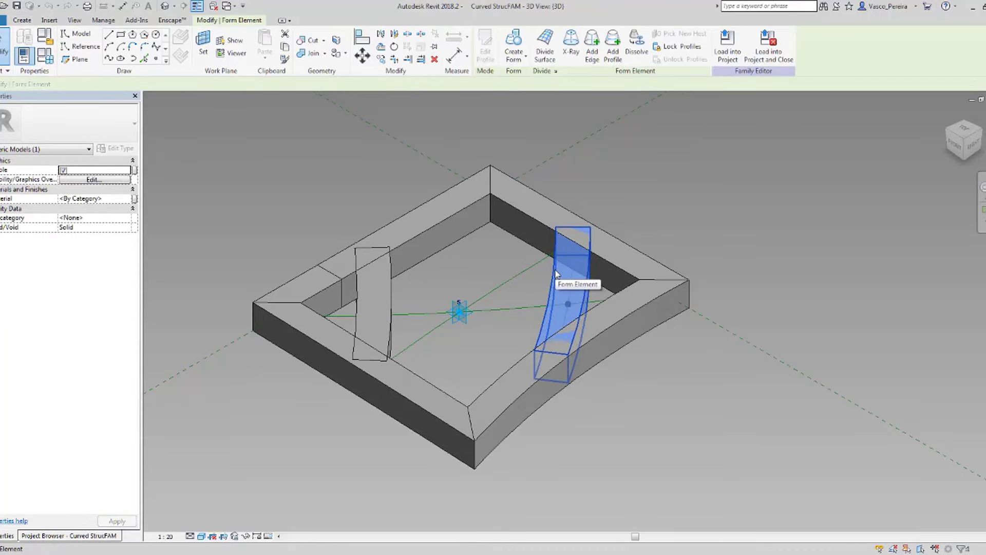
left_click(445, 241)
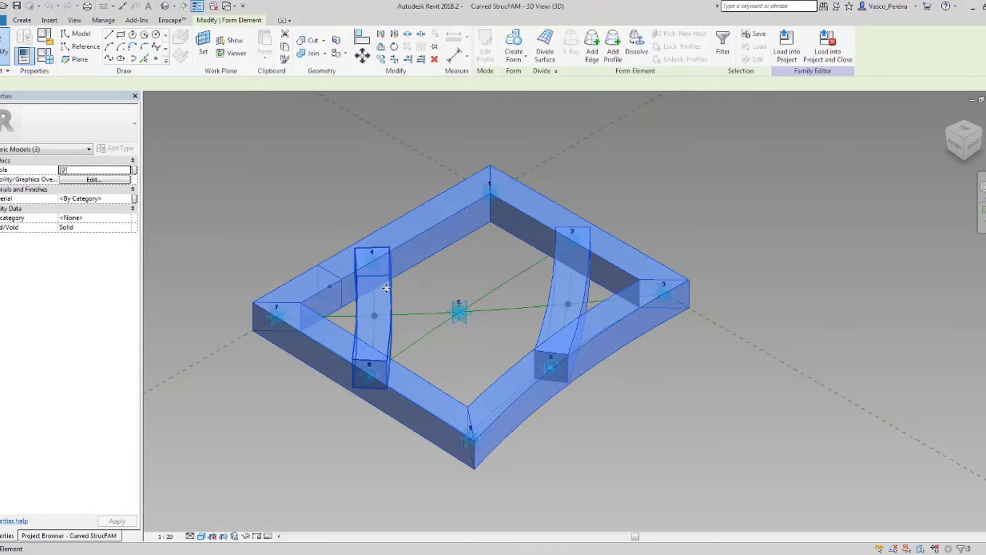
key("h")
key("h")
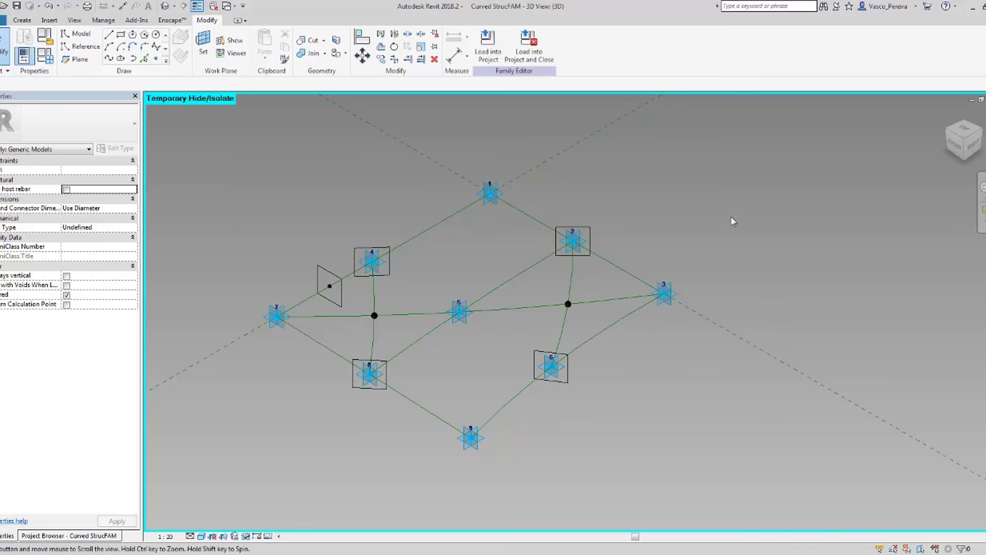
key("h")
key("r")
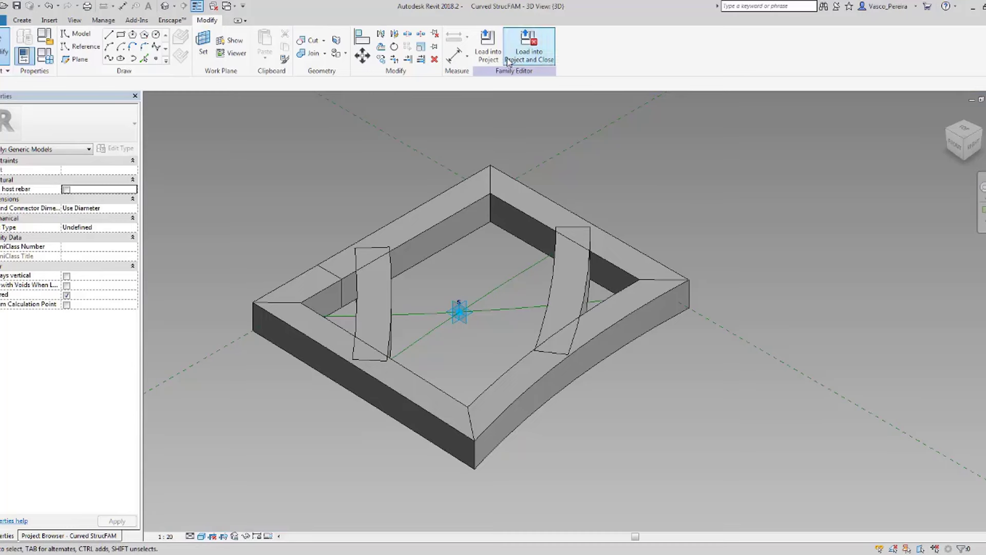
Step: Load the Curved StrucFAM family into the V016 Gallery of Nine Bridges_V3.rvt project, overwriting the existing version
left_click(489, 52)
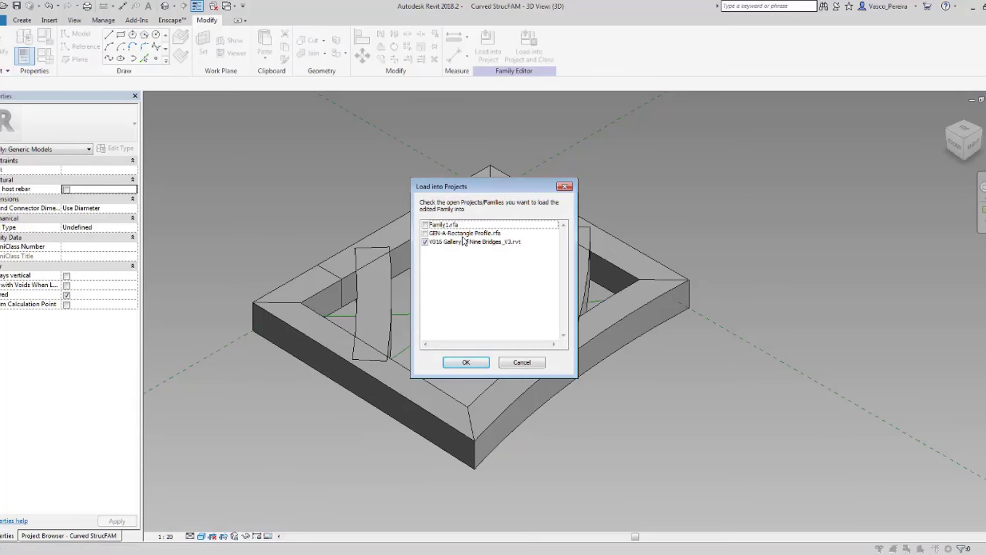
left_click(458, 362)
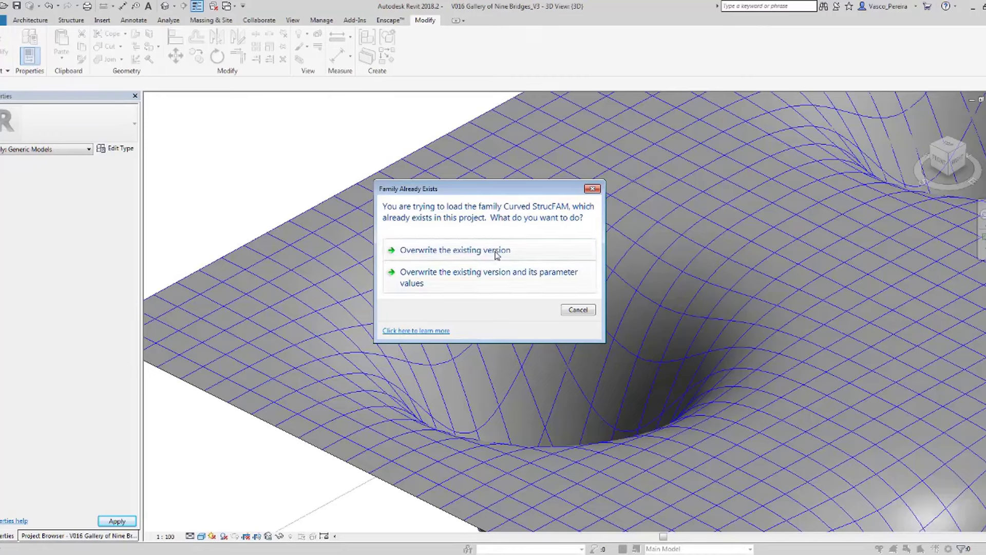
left_click(497, 250)
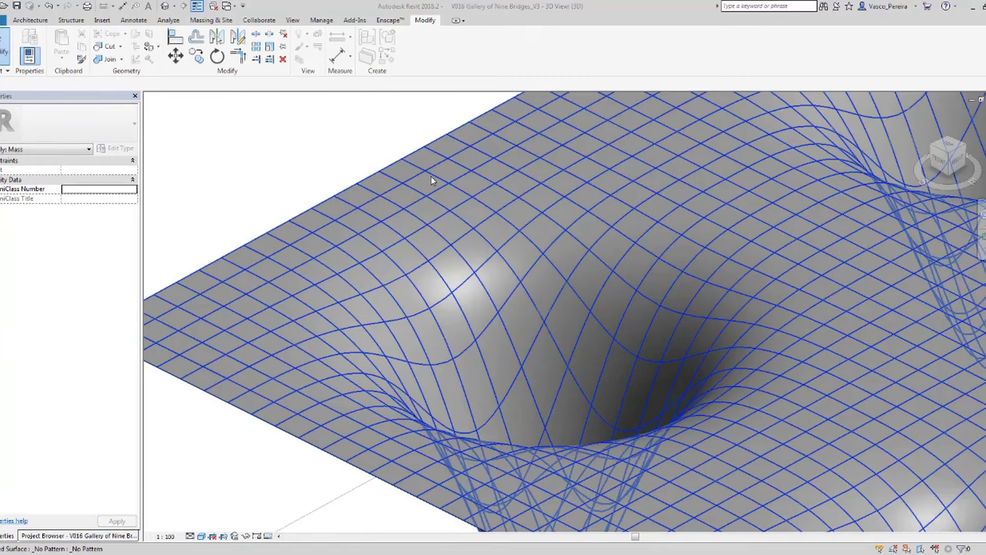
Step: Show the nodes in the divided surface's surface representation
left_click(431, 178)
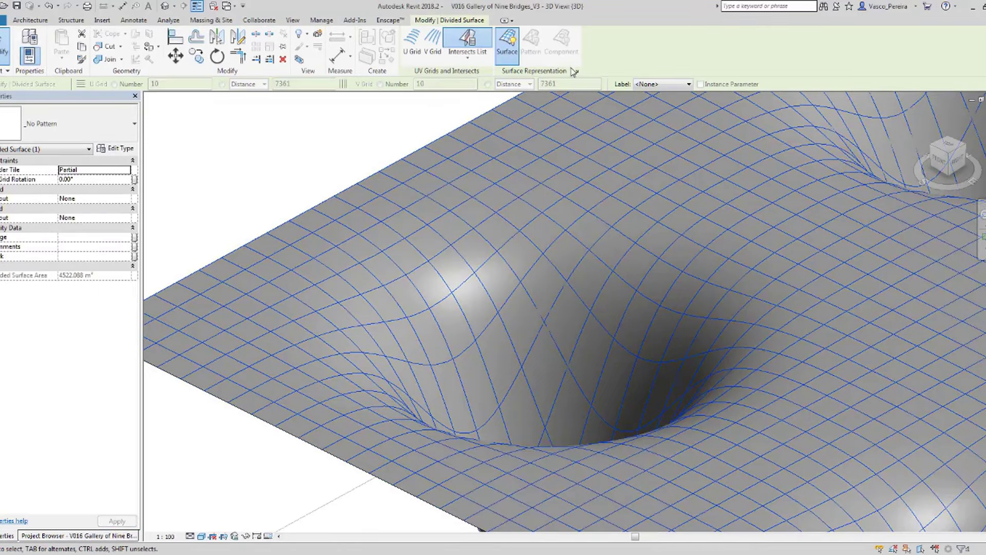
left_click(577, 71)
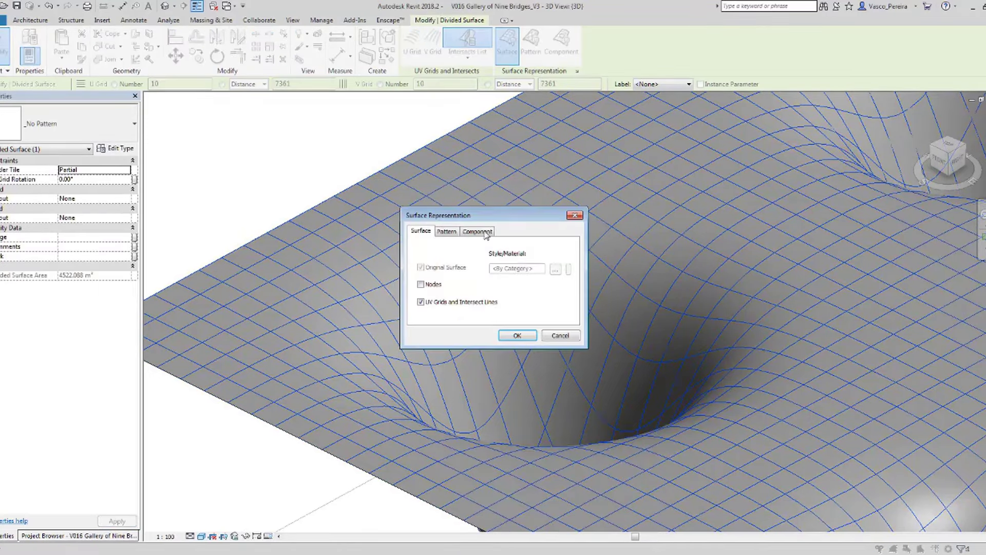
left_click(512, 336)
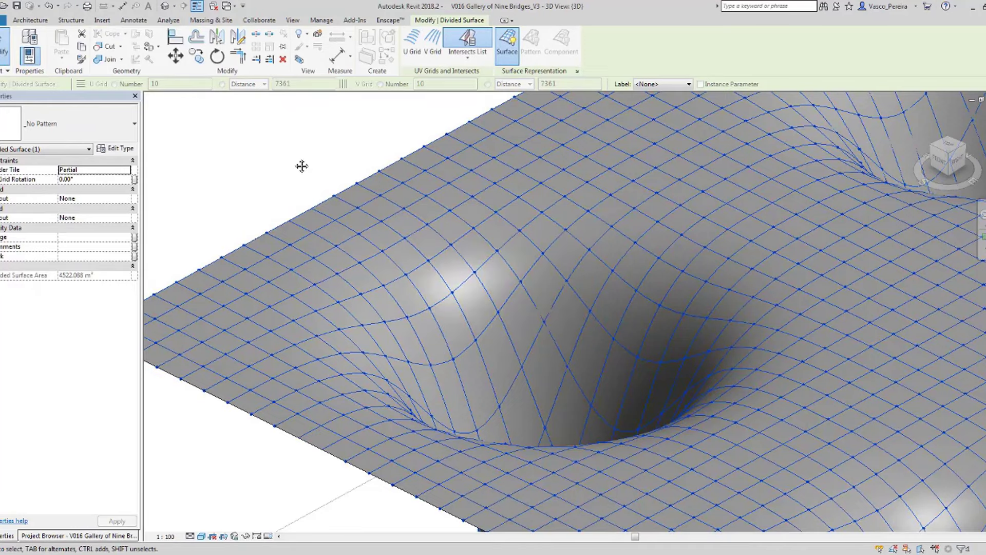
Step: Place one Curved StrucFAM adaptive component on nine adjoining grid nodes near the nearest corner of the divided surface
key("c")
key("m")
middle_click_drag(145, 303, 253, 279)
scroll(253, 280, "up", 3)
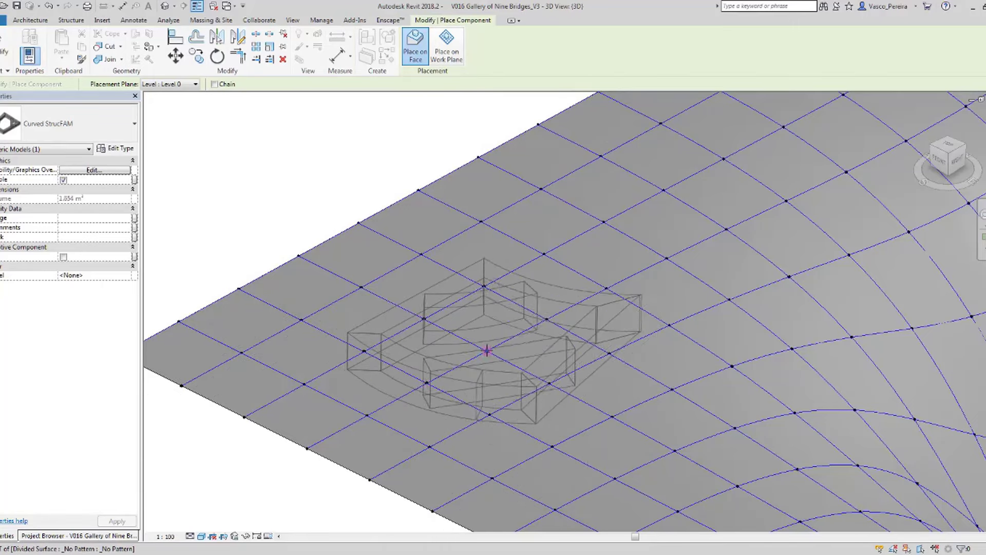
left_click(491, 407)
key("Escape")
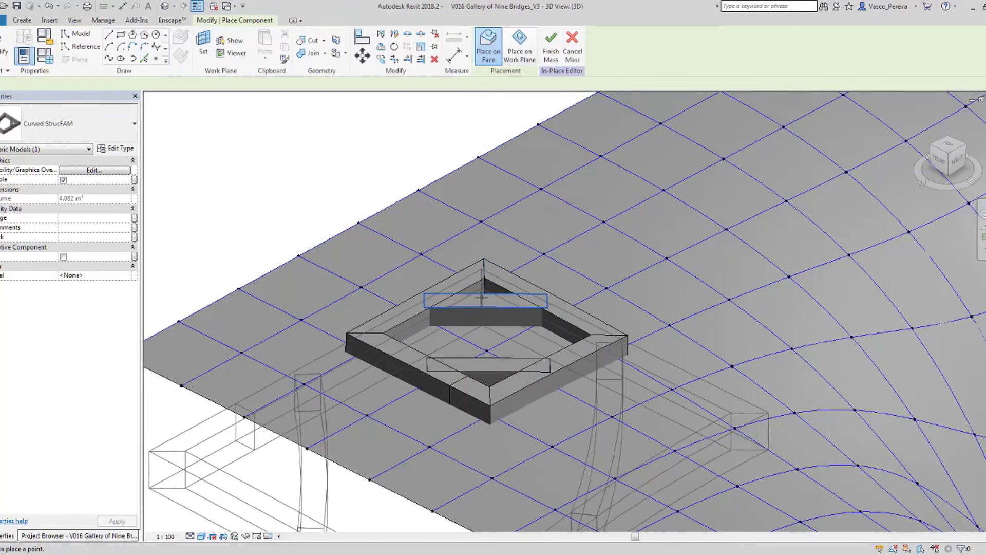
Step: Repeat the placed Curved StrucFAM component across the whole divided surface and inspect the resulting structure
left_click(482, 298)
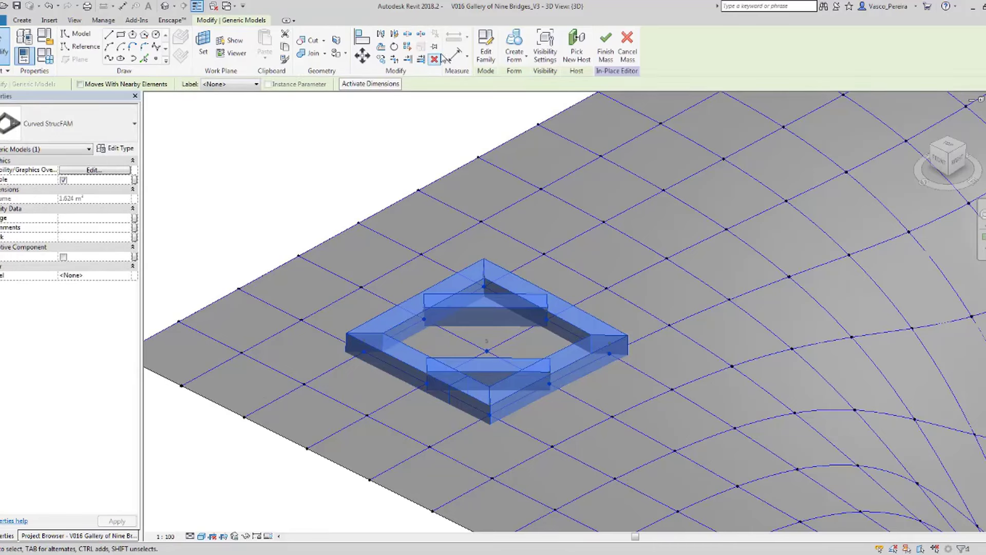
left_click(407, 46)
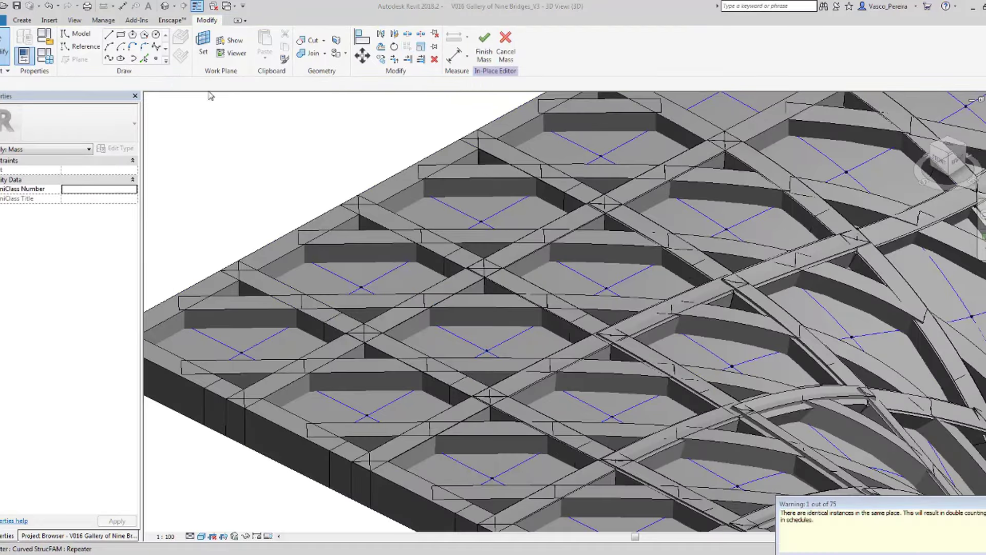
scroll(198, 156, "down", 4)
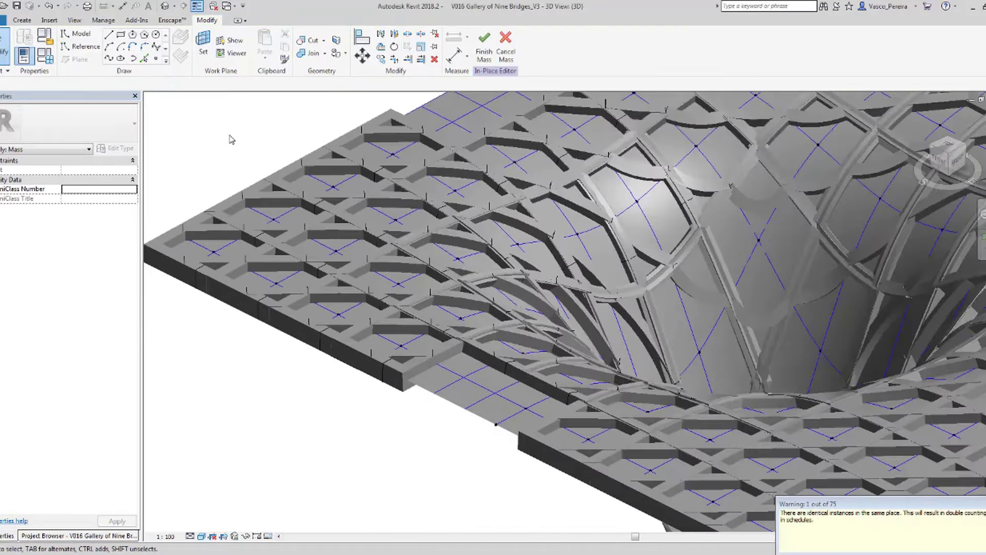
middle_click_drag(231, 142, 199, 164)
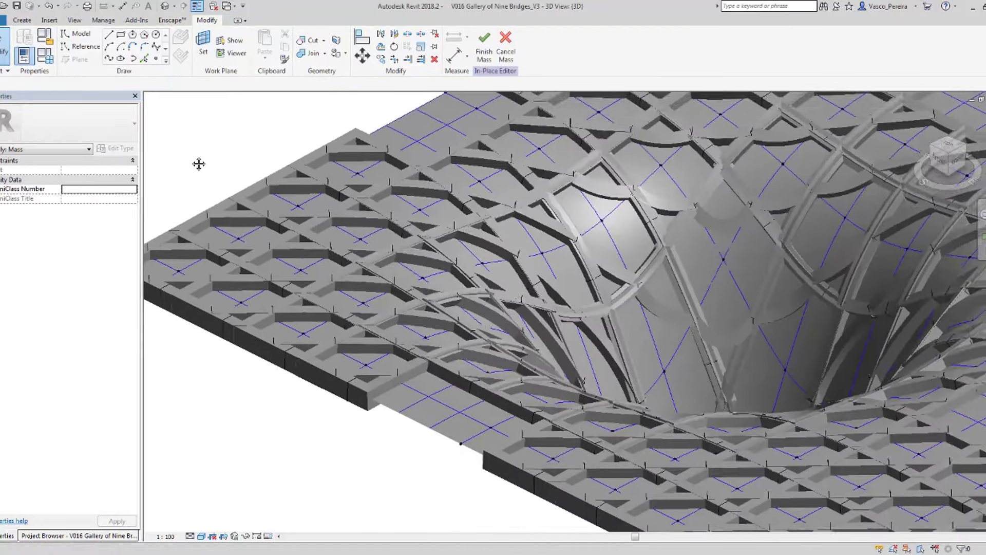
scroll(199, 164, "down", 5)
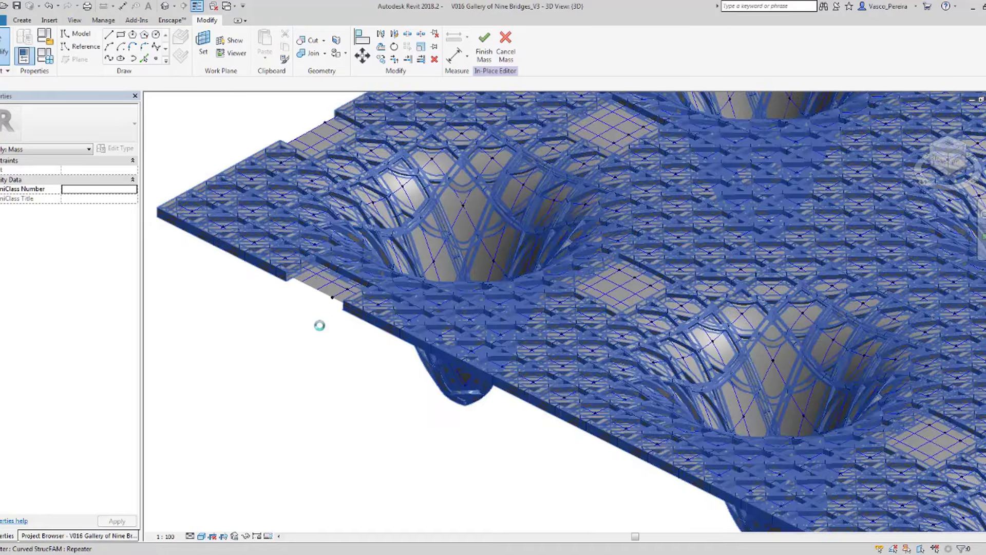
scroll(280, 405, "down", 3)
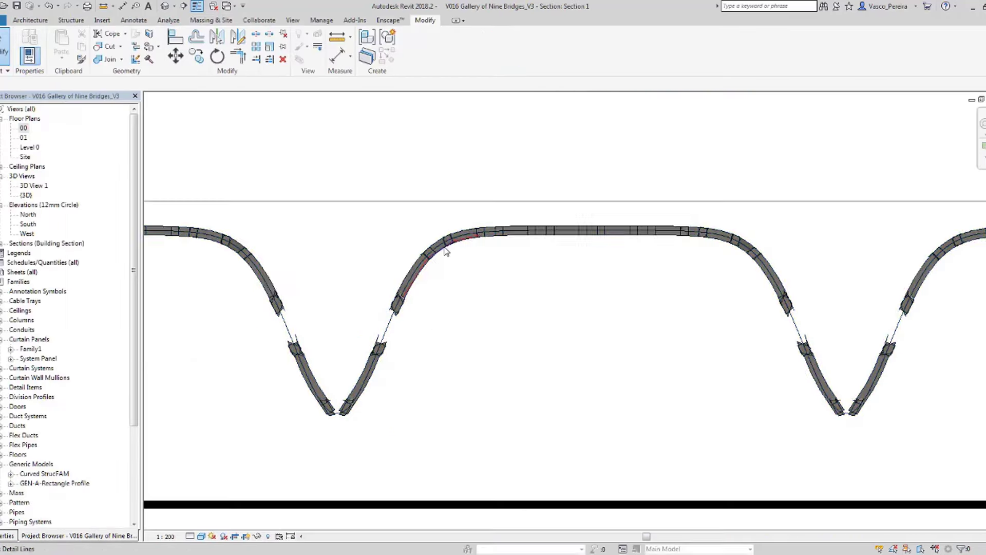
Step: Delete the chain of detail lines along the underside of the curved structure in the section view
scroll(448, 253, "up", 6)
key("Tab")
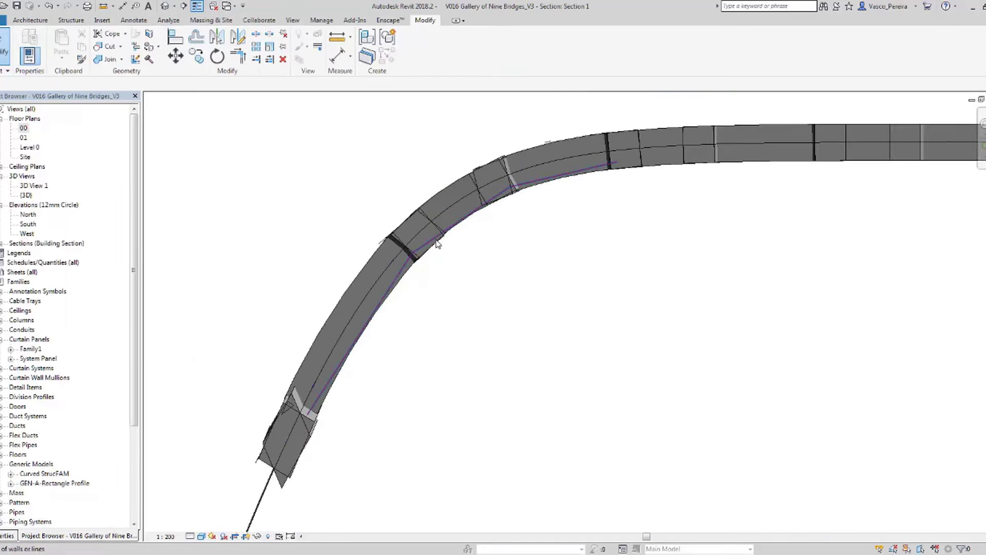
left_click(440, 240)
key("Delete")
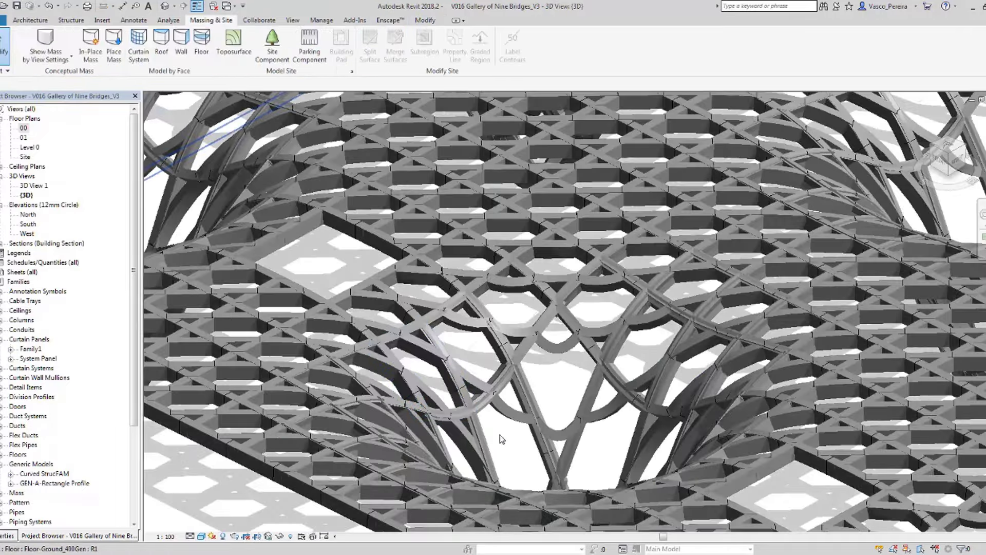
Step: Select a patch of adjoining Curved StrucFAM components on the funnel slope and temporarily isolate them in the 3D view
scroll(500, 435, "up", 2)
middle_click_drag(559, 383, 505, 390)
scroll(457, 272, "up", 3)
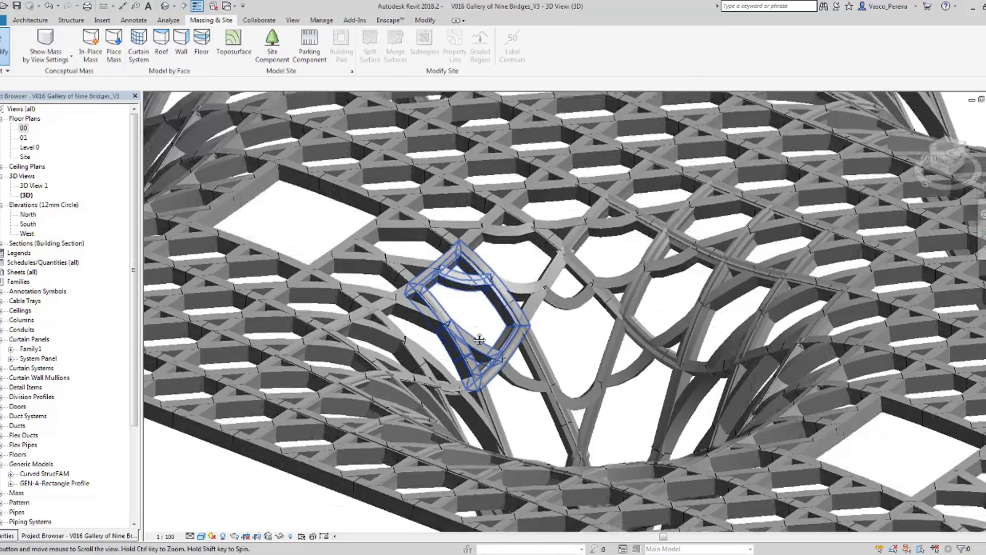
scroll(470, 293, "up", 2)
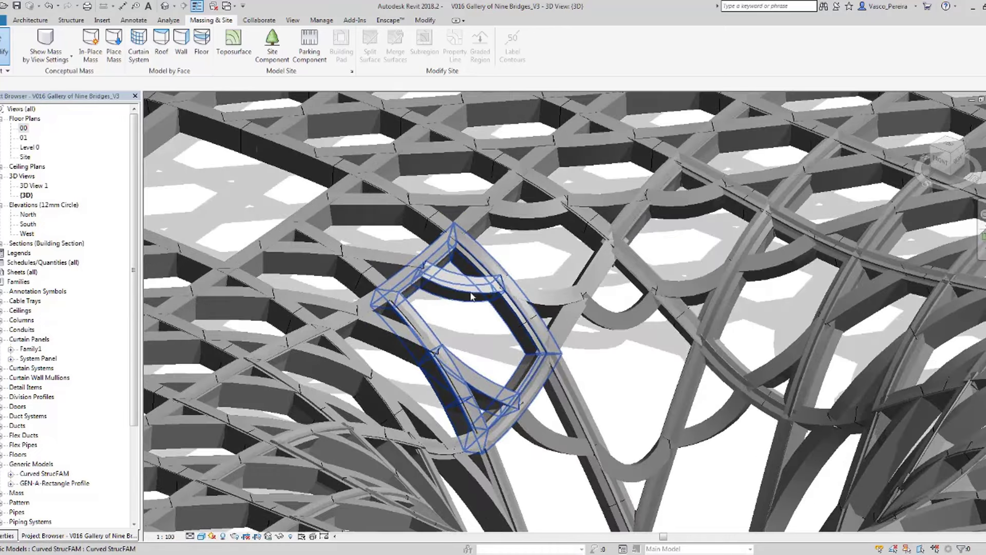
left_click(472, 297)
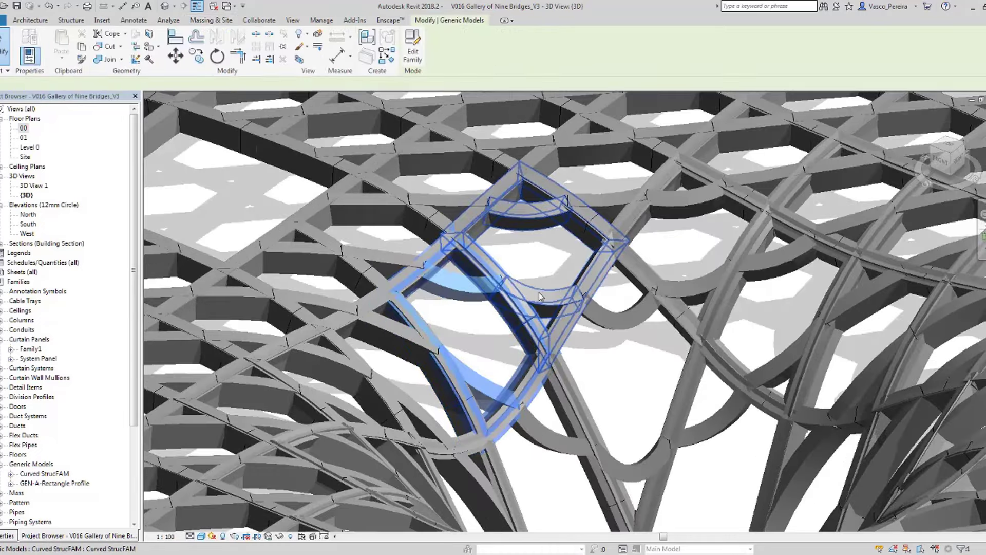
left_click(391, 261)
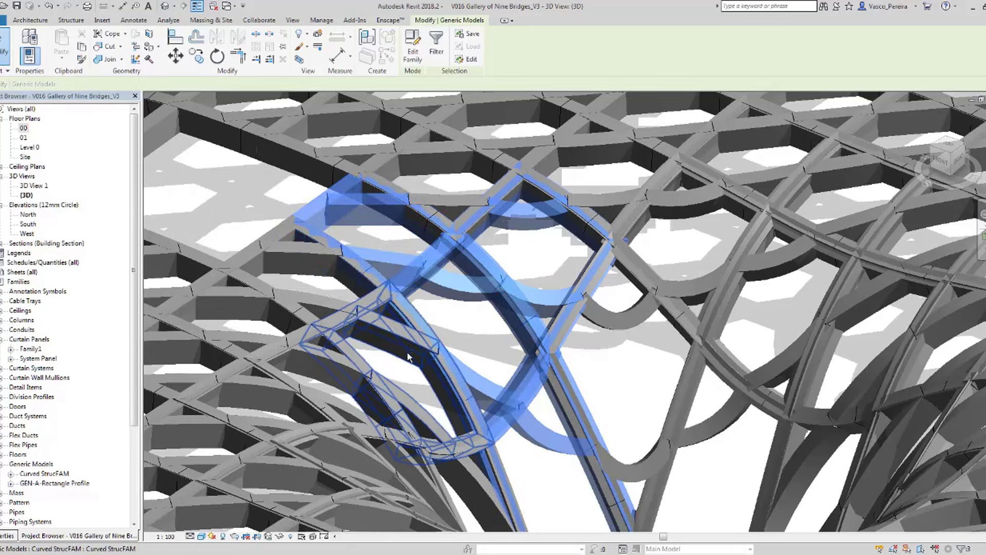
left_click(310, 260, "ctrl")
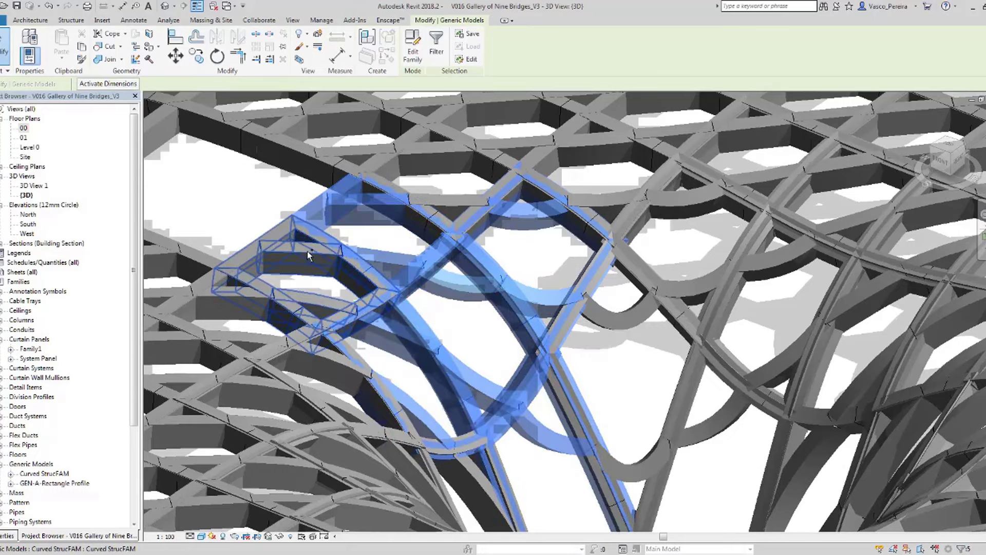
left_click(451, 208, "ctrl")
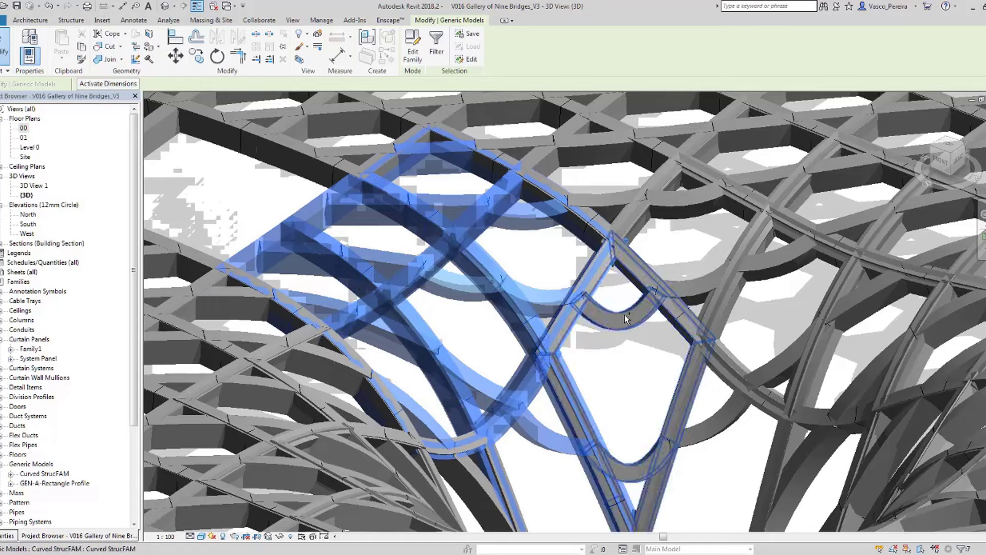
left_click(678, 391, "ctrl")
left_click(504, 482, "ctrl")
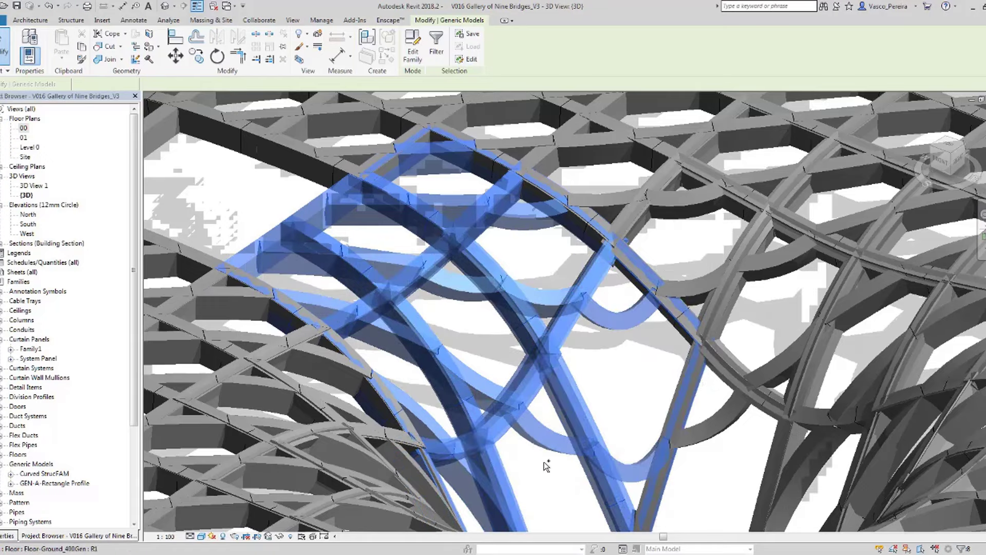
key("h")
key("i")
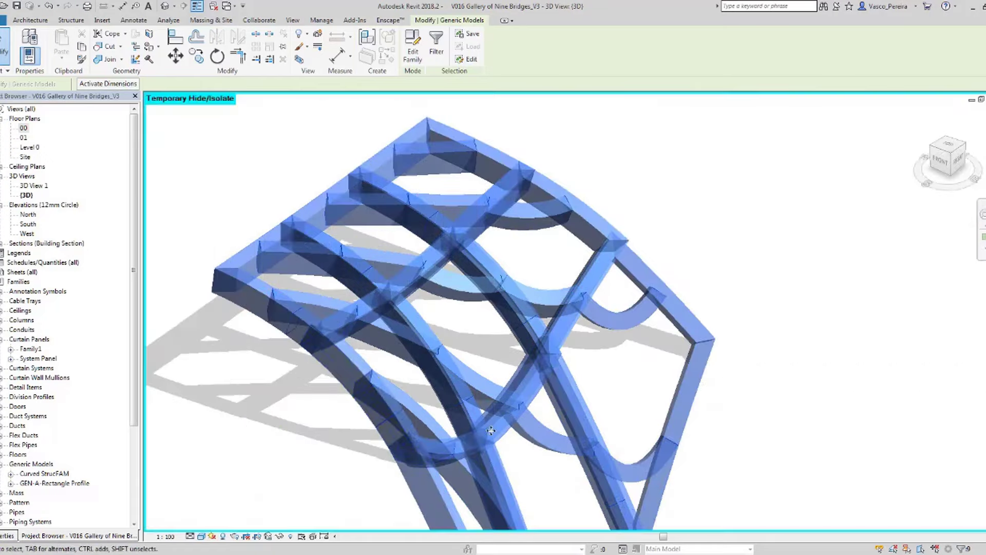
Step: Examine the isolated patch of components from several sides, checking how neighbouring curved members meet
left_click(757, 393)
middle_click_drag(739, 432, 769, 416, "shift")
middle_click_drag(689, 339, 711, 425)
scroll(655, 385, "down", 3)
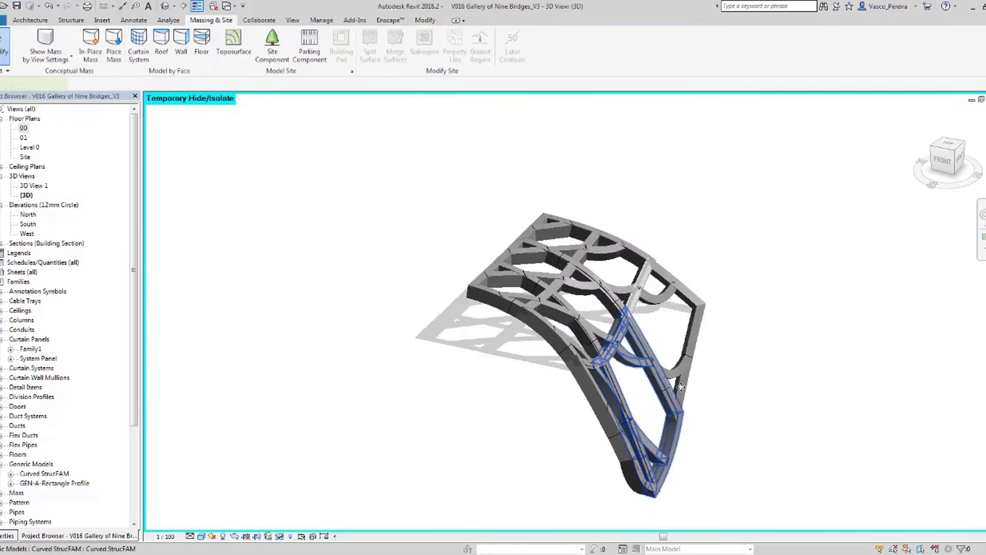
left_click(653, 386)
middle_click_drag(653, 386, 554, 352, "shift")
scroll(639, 400, "up", 3)
scroll(640, 400, "down", 3)
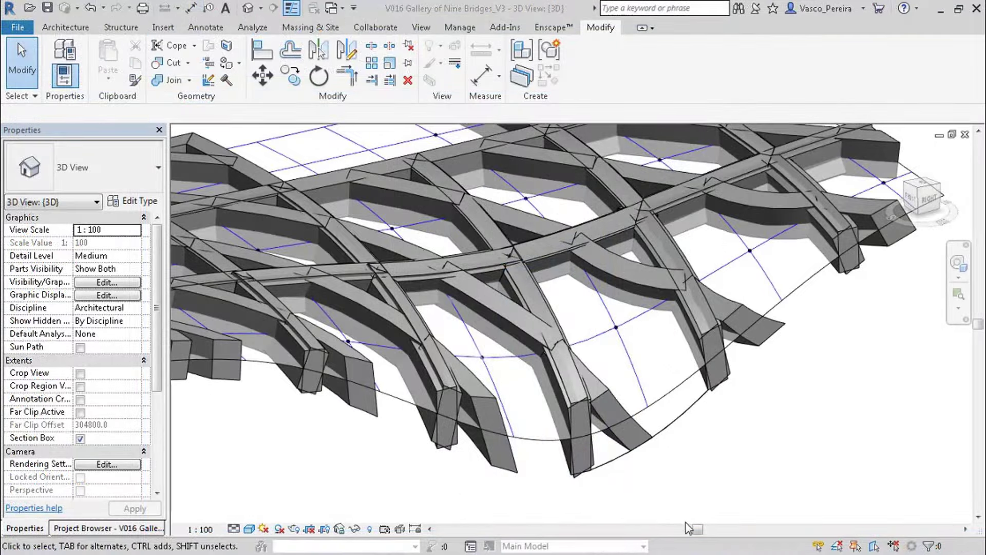
Step: Capture the beam ends at the surface edge with the Snipping Tool and trace the edge curve and a beam end in red
scroll(730, 469, "up", 2)
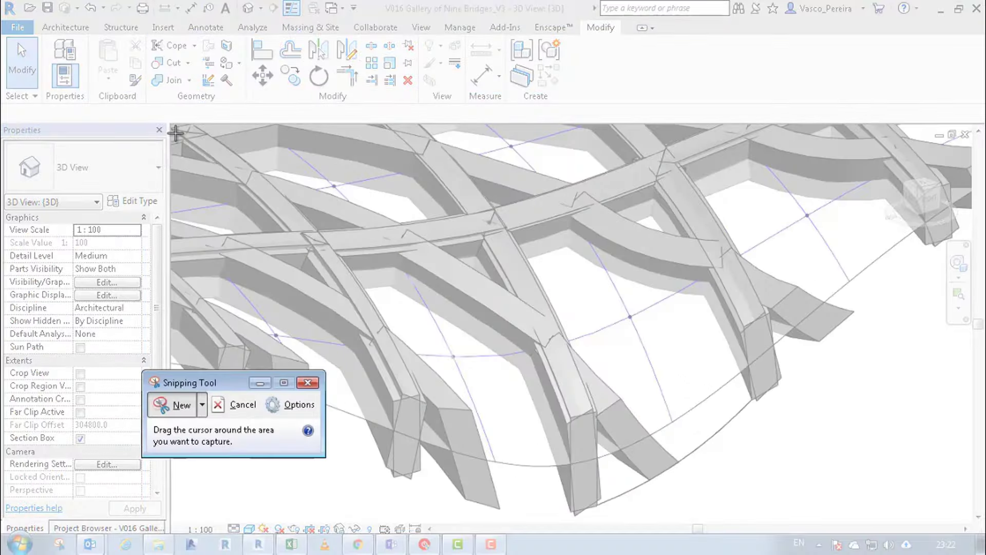
left_click_drag(175, 131, 886, 527)
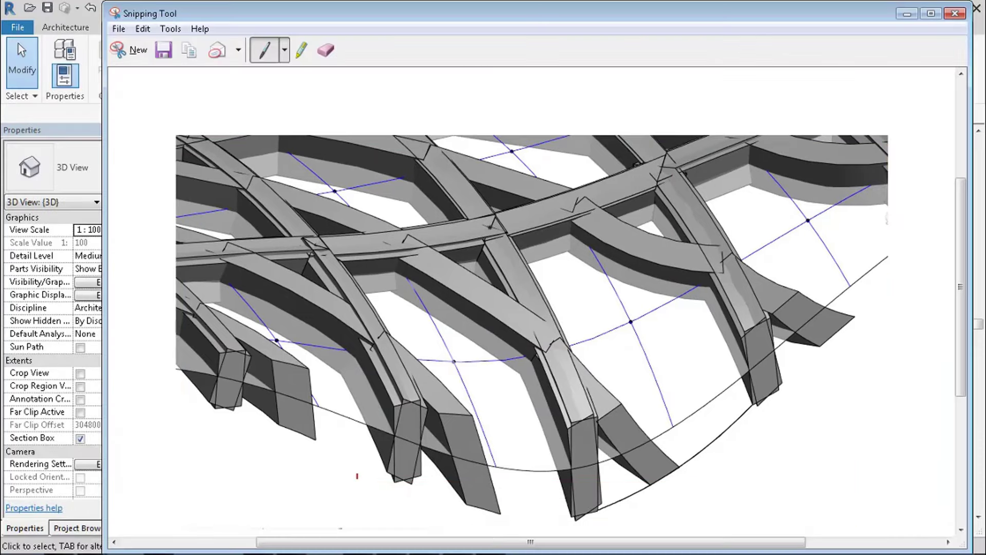
mouse_move(405, 403)
left_mouse_down()
mouse_move(389, 451)
mouse_move(407, 484)
mouse_move(427, 413)
mouse_move(411, 403)
mouse_move(417, 450)
mouse_move(531, 468)
left_mouse_up()
mouse_move(392, 436)
left_mouse_down()
mouse_move(292, 399)
mouse_move(254, 395)
left_mouse_up()
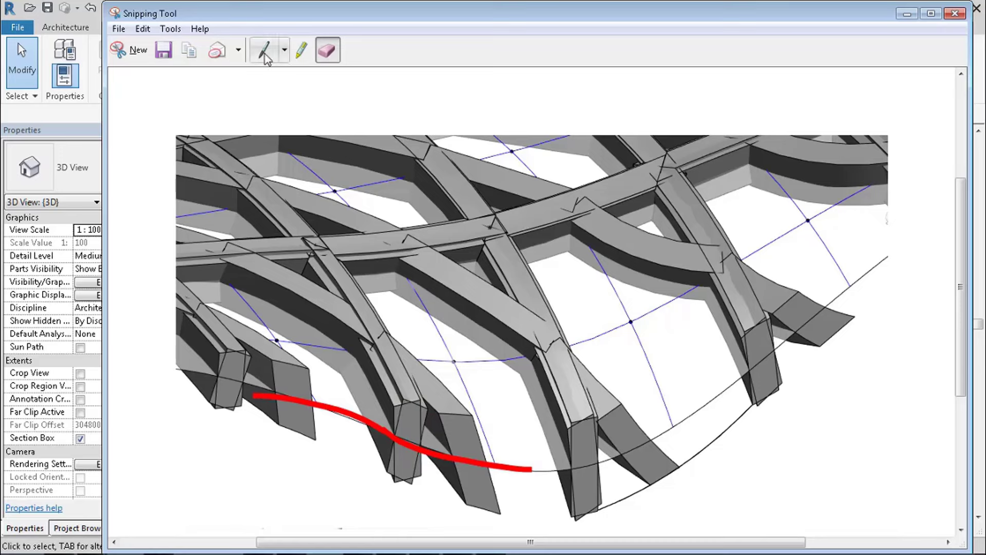
left_click(264, 53)
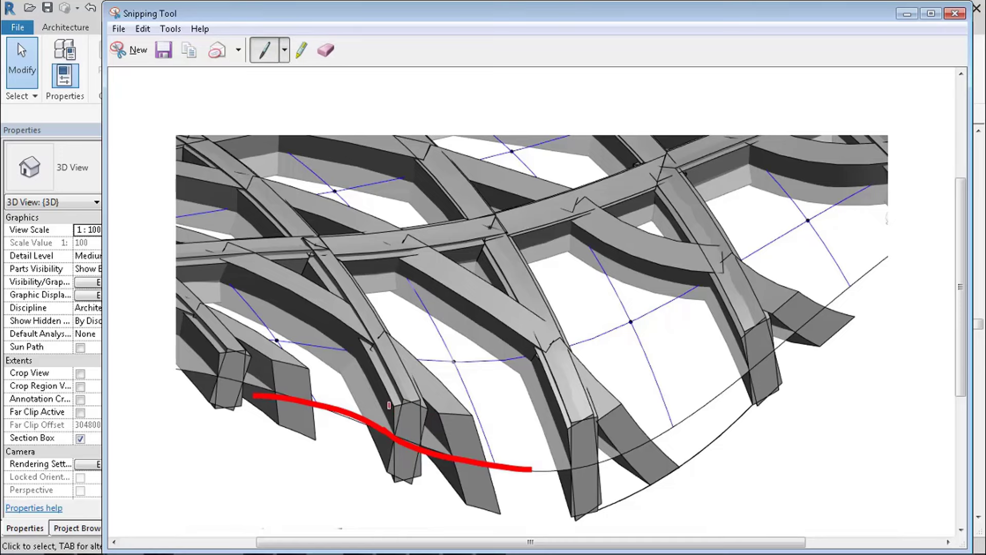
mouse_move(392, 399)
left_mouse_down()
mouse_move(396, 475)
mouse_move(420, 476)
mouse_move(419, 401)
left_mouse_up()
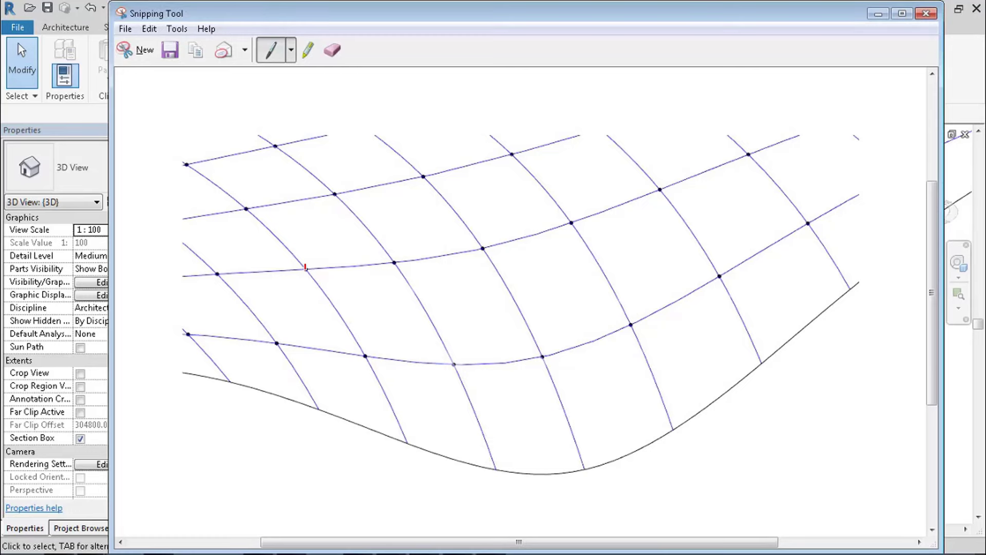
Step: Draw three red direction arrows fanning out from each of two nodes on the same grid line of the captured surface grid
left_click_drag(306, 265, 349, 221)
left_click_drag(307, 267, 341, 321)
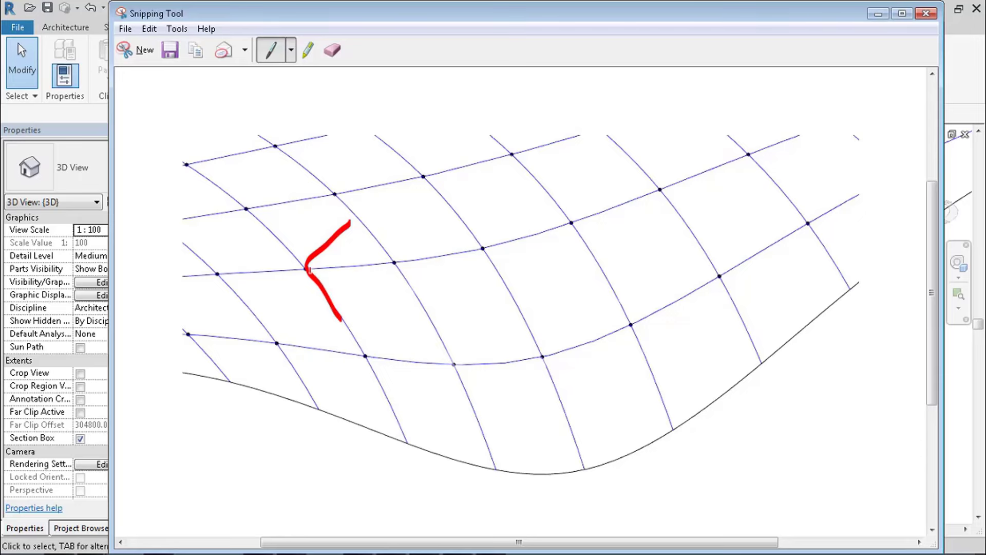
left_click_drag(306, 268, 363, 276)
left_click_drag(344, 220, 351, 234)
left_click_drag(330, 315, 343, 302)
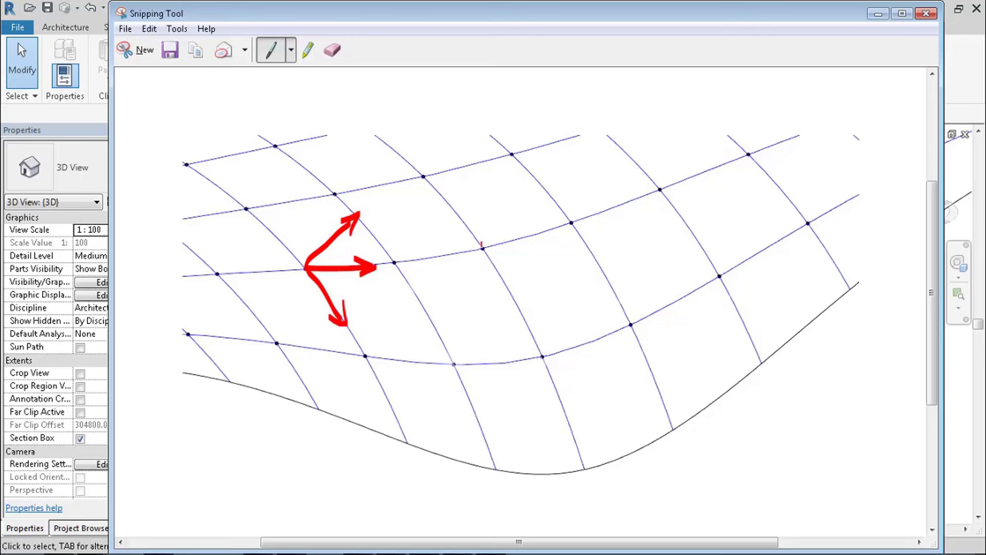
left_click_drag(484, 247, 519, 206)
left_click_drag(485, 248, 509, 293)
left_click_drag(483, 249, 538, 239)
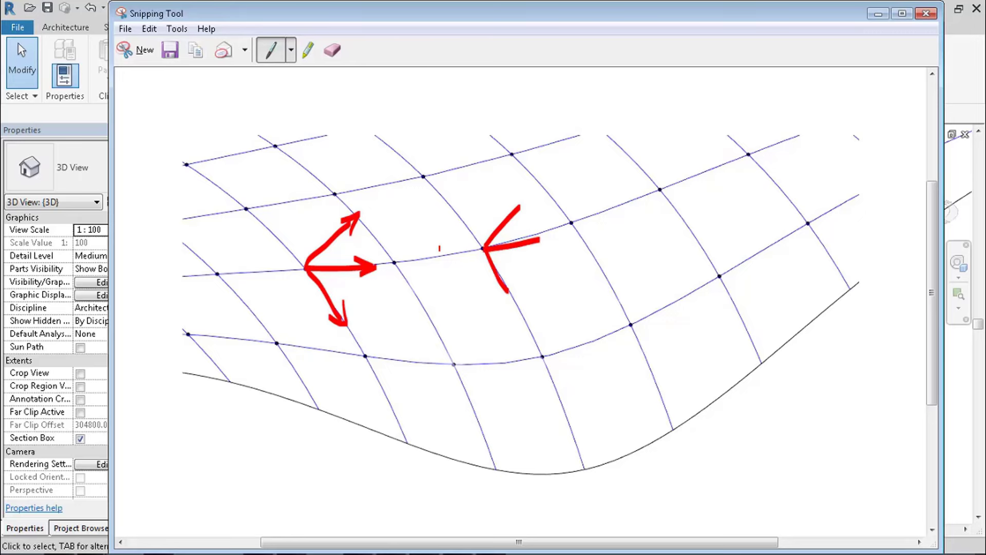
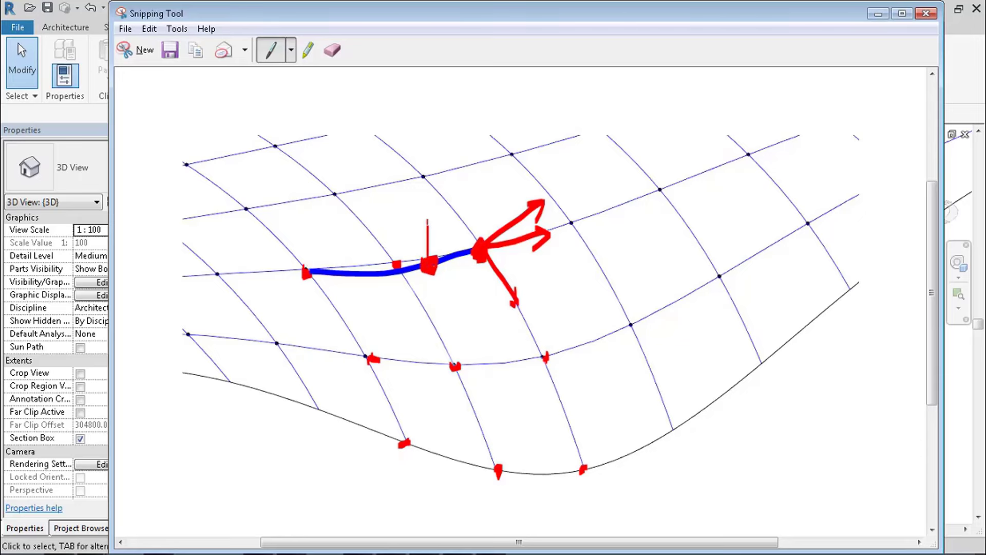
Step: Draw red axis arrows from the off-node point on the blue curve in the captured grid and put the sketch away
mouse_move(423, 204)
left_mouse_down()
mouse_move(430, 188)
mouse_move(439, 204)
left_mouse_up()
mouse_move(431, 271)
left_mouse_down()
mouse_move(452, 322)
mouse_move(459, 306)
left_mouse_up()
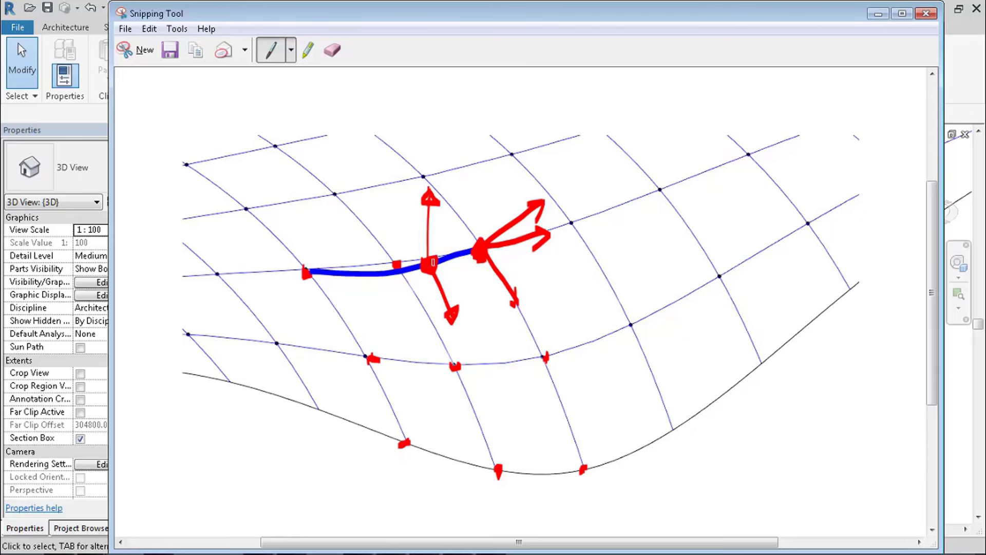
left_click_drag(433, 262, 474, 253)
left_click(926, 13)
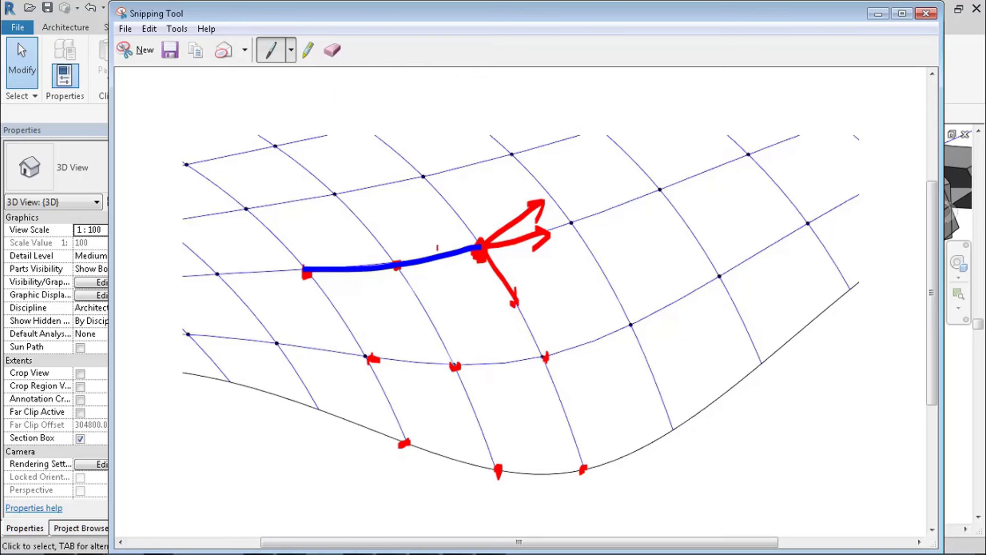
Step: Draw three red axis arrows from the middle node between the two marked nodes on the grid line
mouse_move(436, 252)
left_mouse_down()
mouse_move(426, 265)
mouse_move(427, 199)
mouse_move(460, 293)
mouse_move(467, 248)
left_mouse_up()
mouse_move(396, 267)
left_mouse_down()
mouse_move(445, 213)
mouse_move(440, 231)
left_mouse_up()
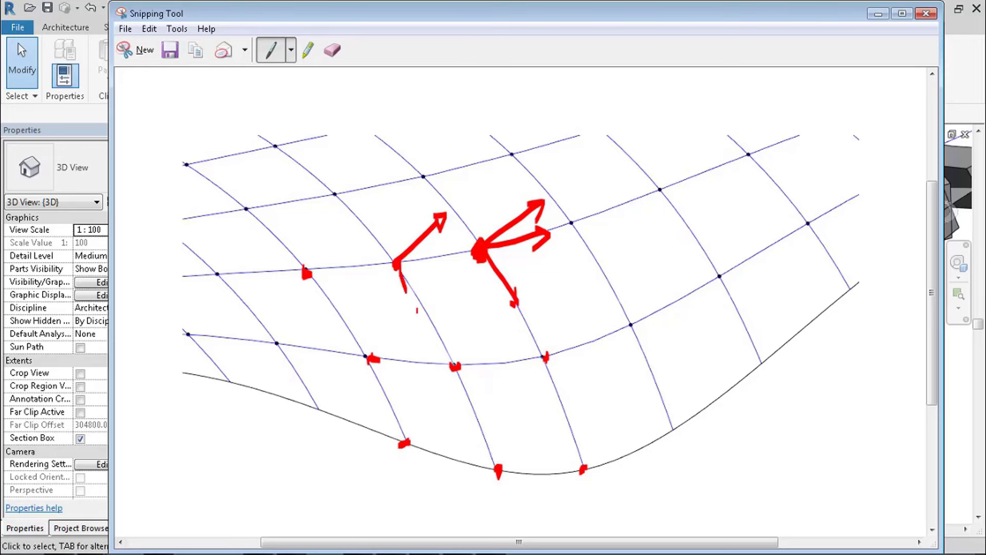
mouse_move(399, 270)
left_mouse_down()
mouse_move(420, 320)
mouse_move(440, 263)
left_mouse_up()
Step: Sketch blue rectangular profiles at the three nodes, join their corners into a curved beam, and return to Revit
mouse_move(306, 268)
left_mouse_down()
mouse_move(335, 244)
mouse_move(305, 267)
left_mouse_up()
mouse_move(395, 259)
left_mouse_down()
mouse_move(429, 257)
mouse_move(396, 255)
left_mouse_up()
mouse_move(481, 249)
left_mouse_down()
mouse_move(511, 230)
mouse_move(481, 250)
left_mouse_up()
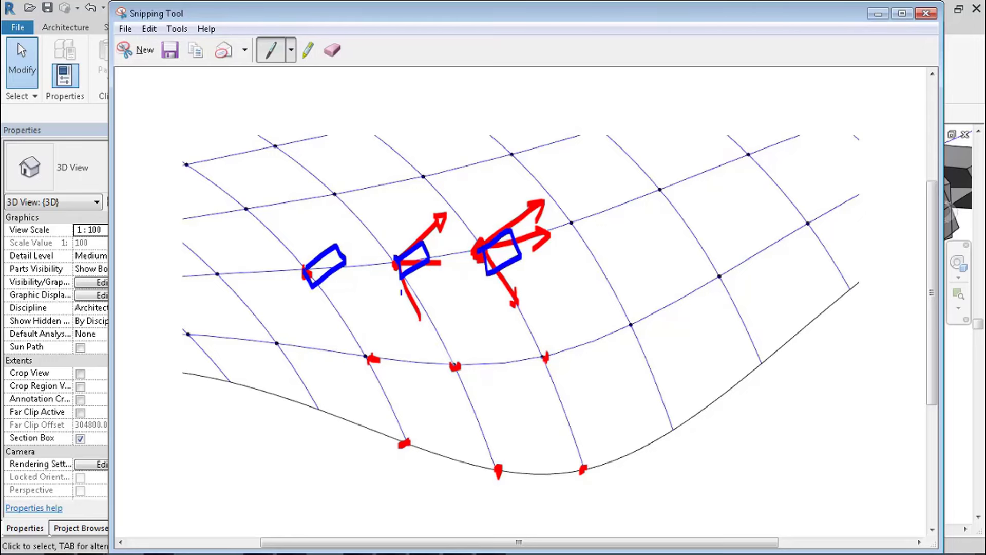
mouse_move(331, 244)
left_mouse_down()
mouse_move(511, 229)
mouse_move(401, 266)
mouse_move(340, 266)
mouse_move(463, 285)
mouse_move(494, 272)
left_mouse_up()
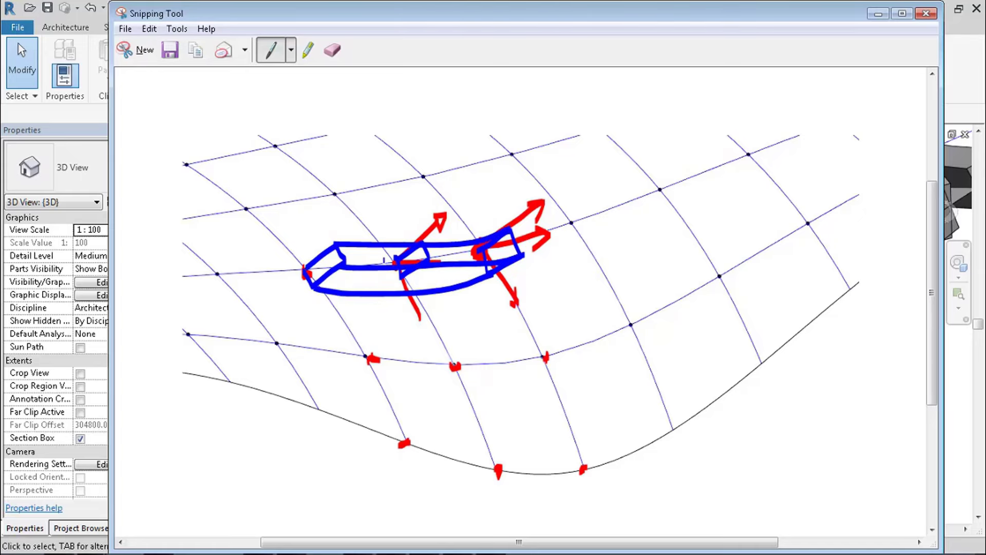
left_click(879, 15)
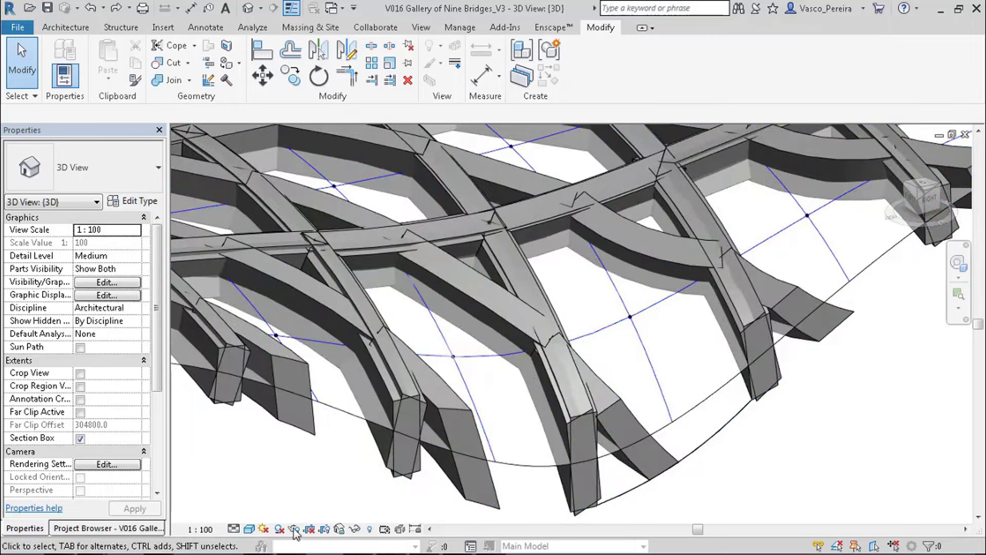
Step: Switch to the V016 V4 project and examine the divided surface's nodes around the funnel
mouse_move(288, 539)
left_click(288, 514)
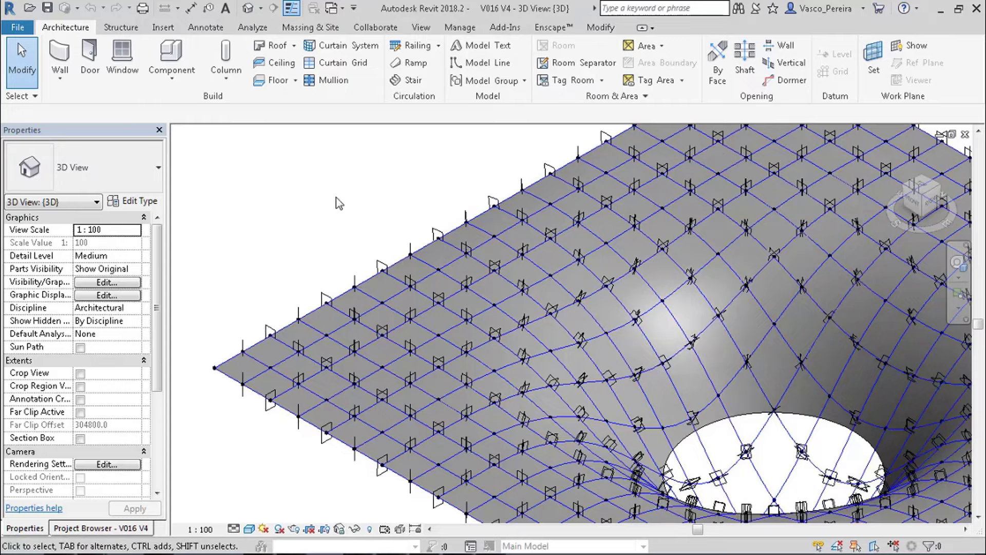
middle_click_drag(339, 203, 333, 184)
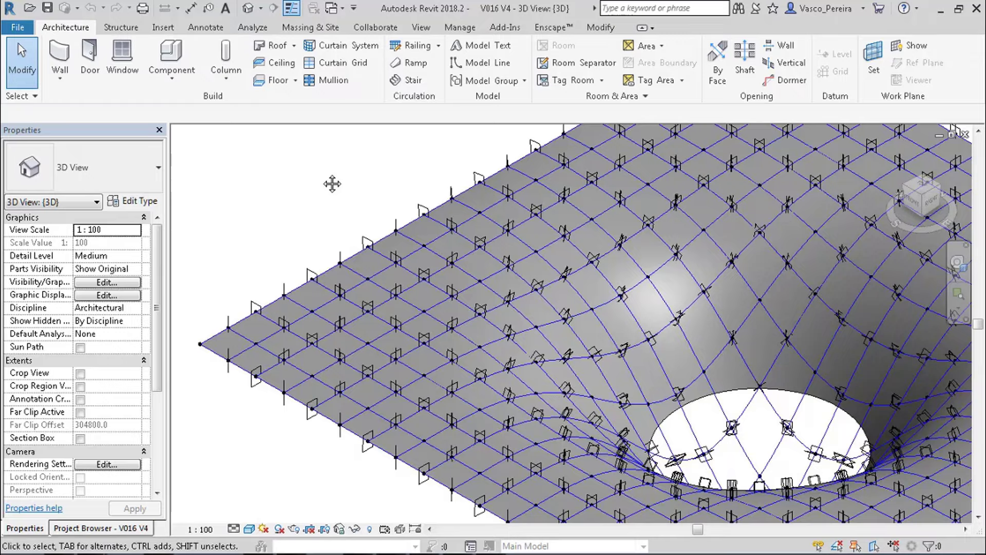
middle_click_drag(332, 183, 322, 175)
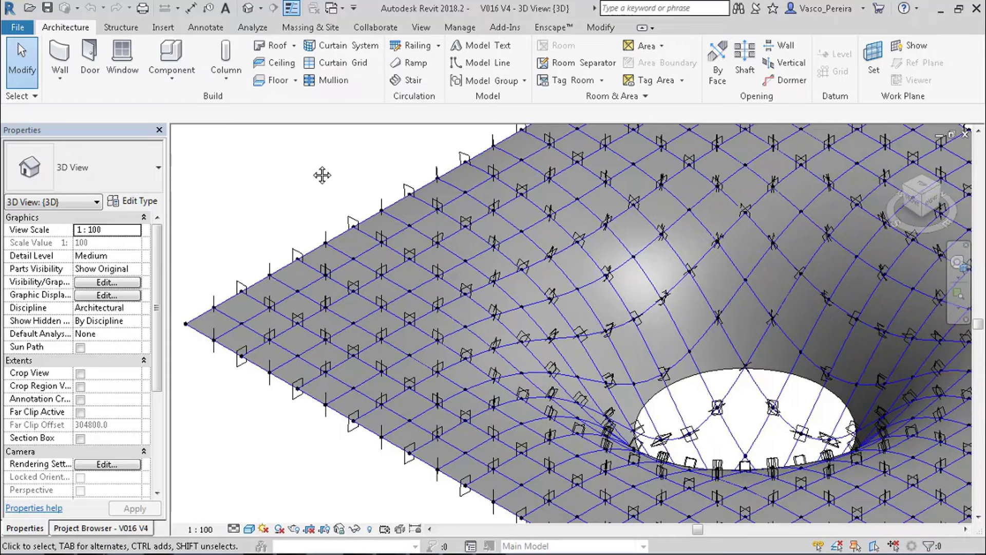
Step: Bring up the Curved StrucFAM_V2 family and inspect adaptive point 9, where the reference curves meet
double_click(407, 259)
scroll(562, 352, "up", 5)
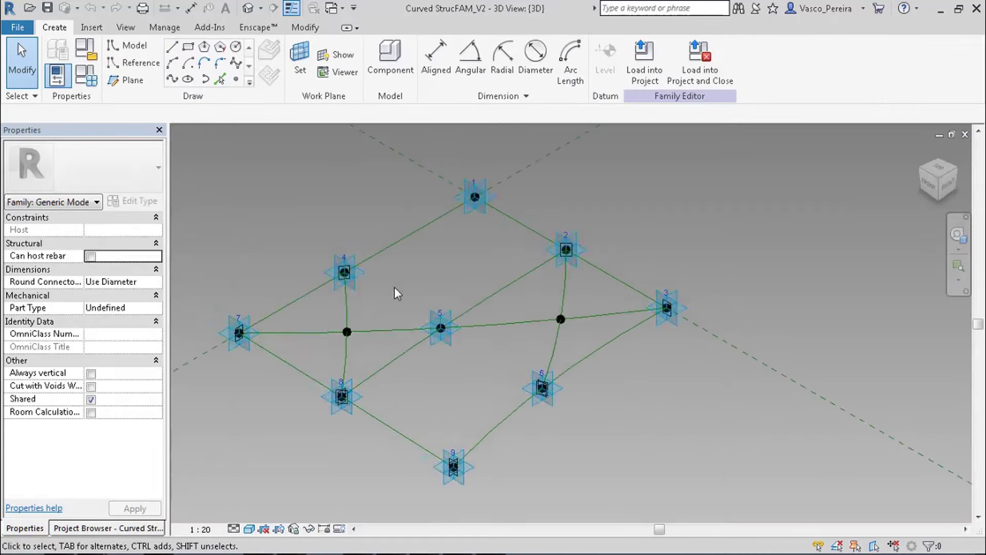
scroll(396, 293, "up", 4)
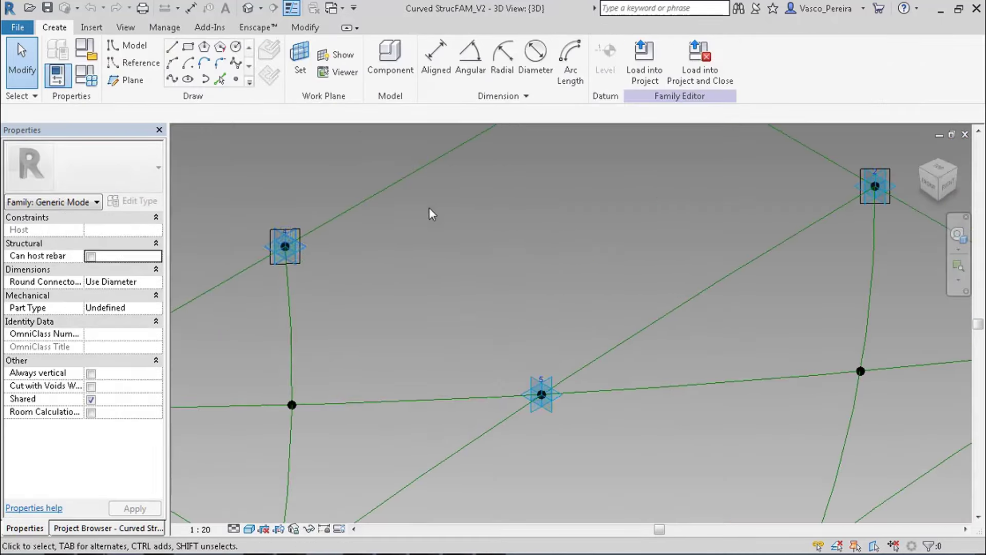
scroll(432, 211, "down", 2)
middle_click_drag(720, 399, 683, 219)
scroll(519, 391, "up", 2)
left_click(496, 404)
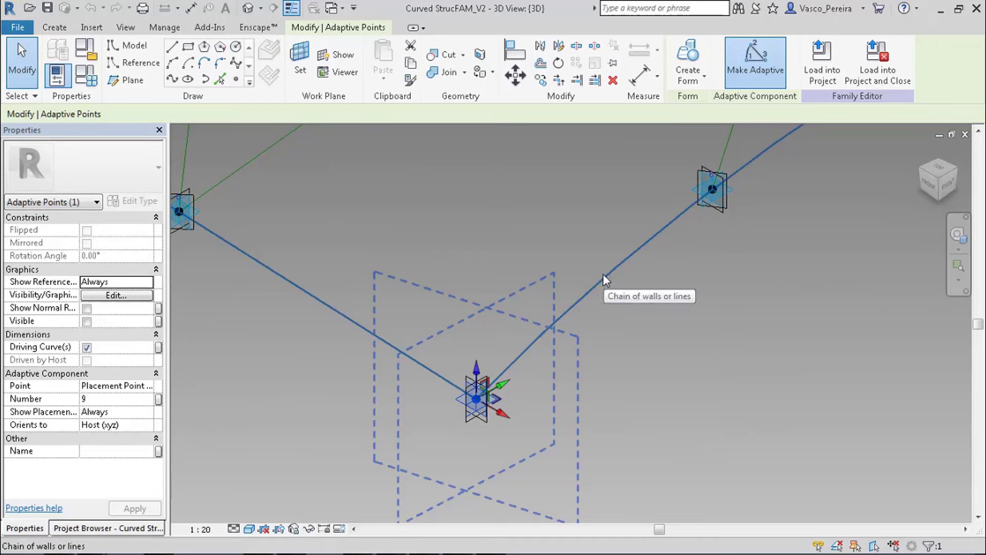
Step: Create a form from the three rectangle profiles running from adaptive point 9 through point 6 to the far corner point
scroll(605, 267, "down", 3)
left_click(711, 247)
scroll(592, 346, "up", 2)
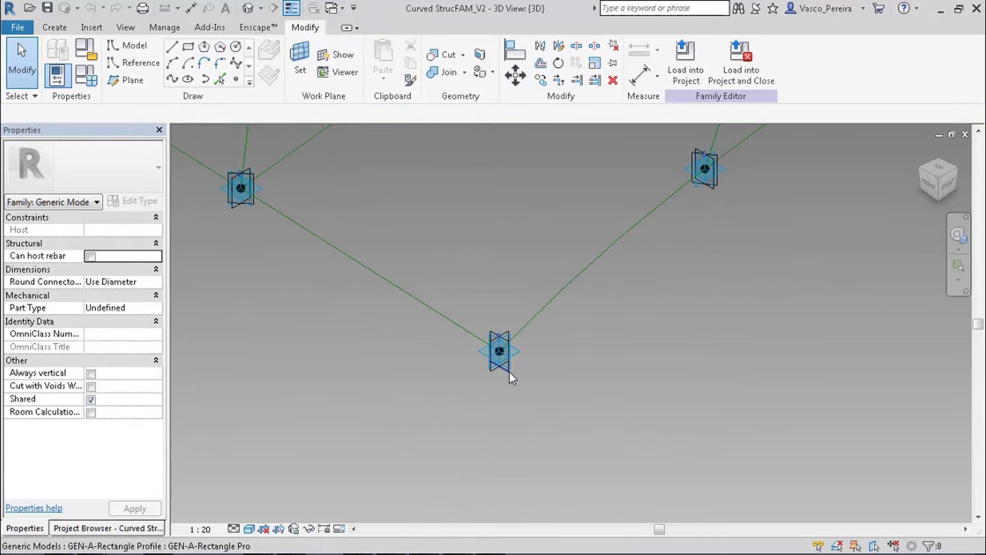
left_click(510, 374)
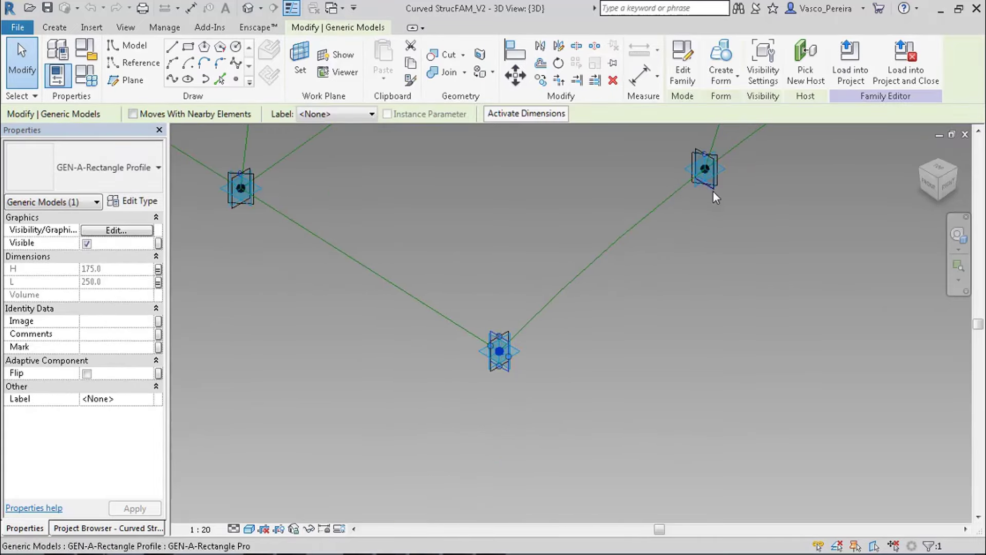
left_click(714, 194, "ctrl")
scroll(747, 227, "down", 3)
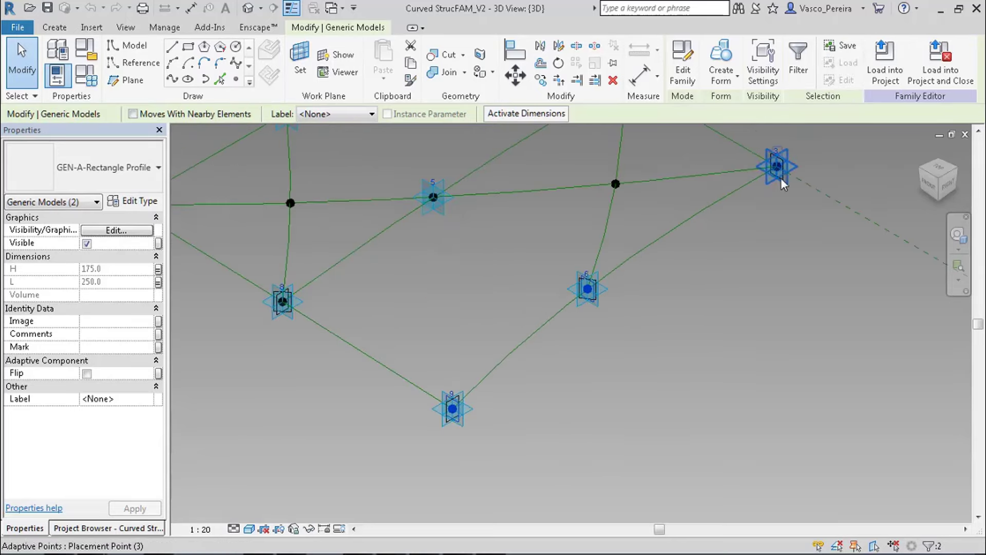
left_click(781, 177, "ctrl")
key("c")
key("f")
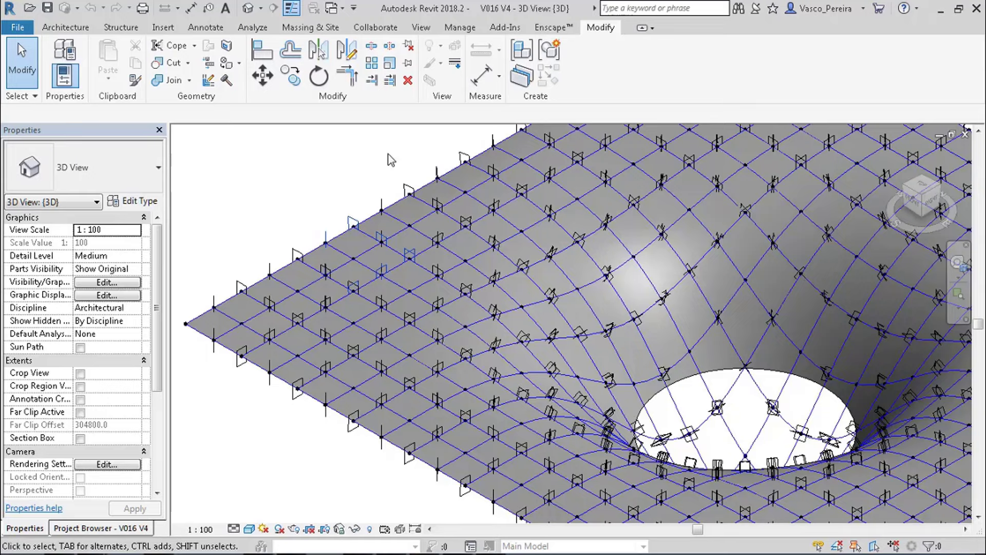
Step: Switch to the Nine Bridges2 photo in Windows Photo Viewer and examine the timber funnel structure
key("alt+Tab")
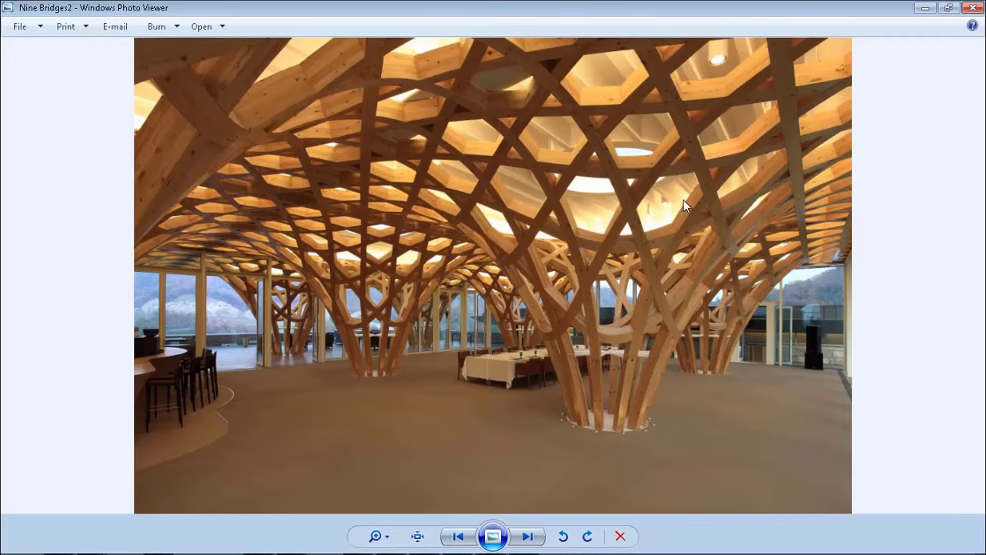
scroll(683, 200, "up", 2)
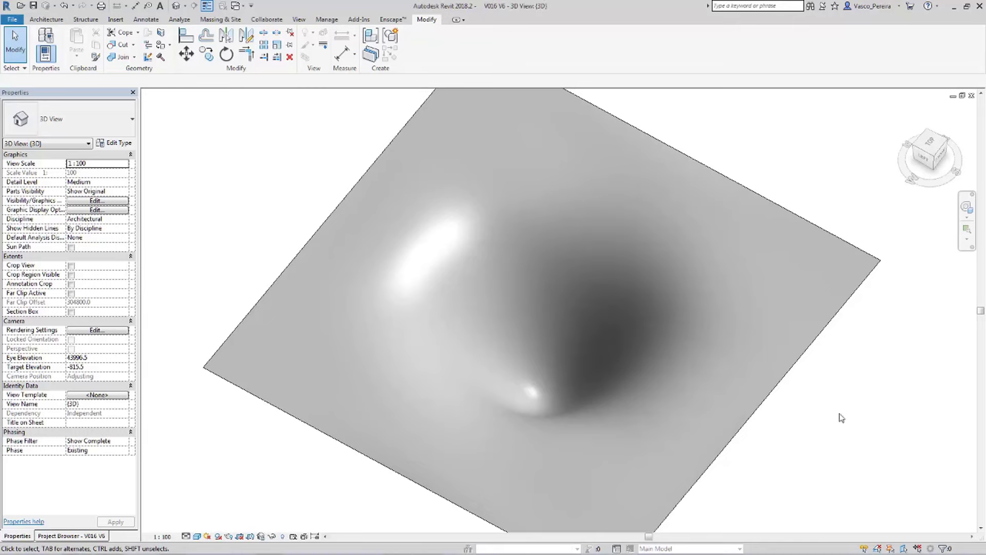
Step: Edit the funnel surface mass in place in the V016 V6 project and open the Section 1 view
left_click(280, 410)
left_click(416, 47)
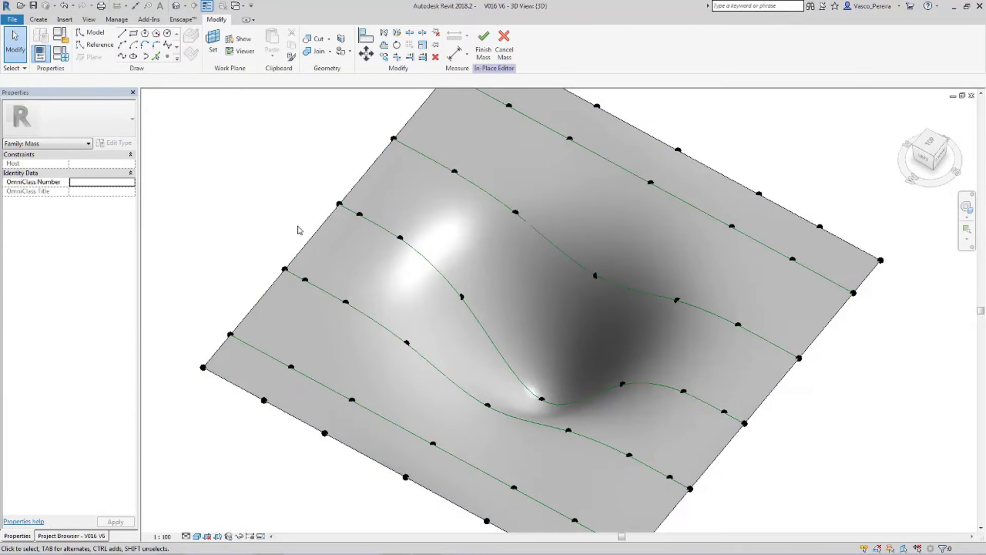
left_click(72, 536)
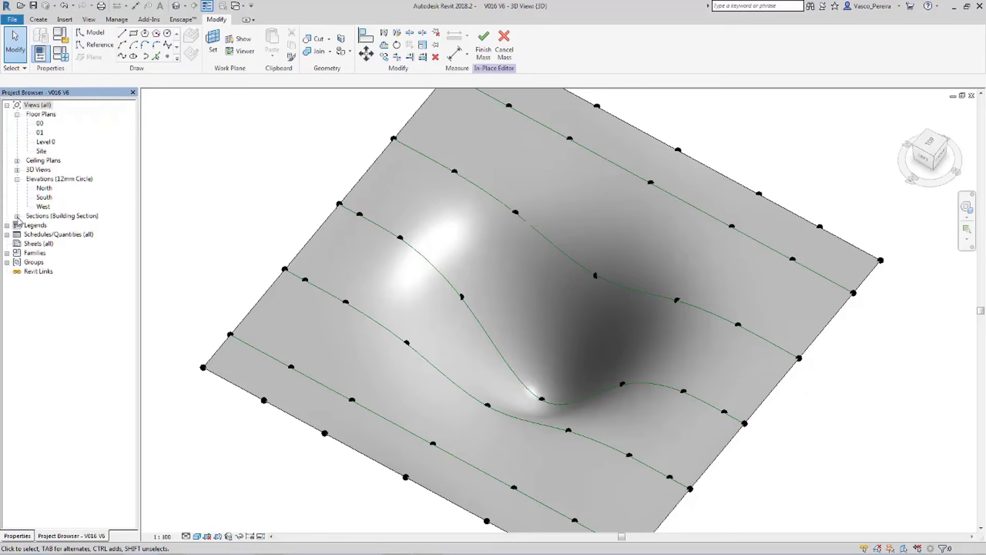
left_click(17, 216)
double_click(49, 225)
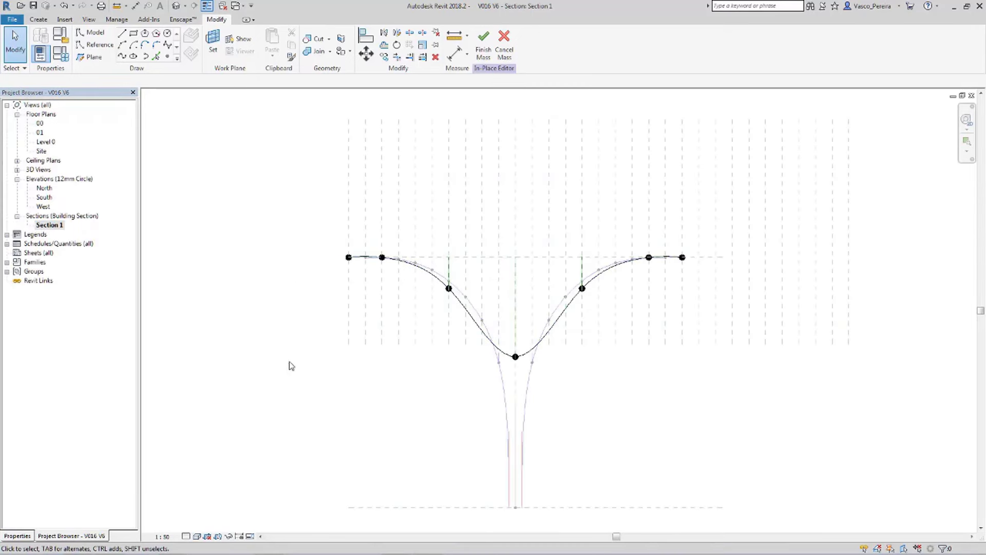
Step: Set the Section 1 view's phase to Existing
left_click(17, 536)
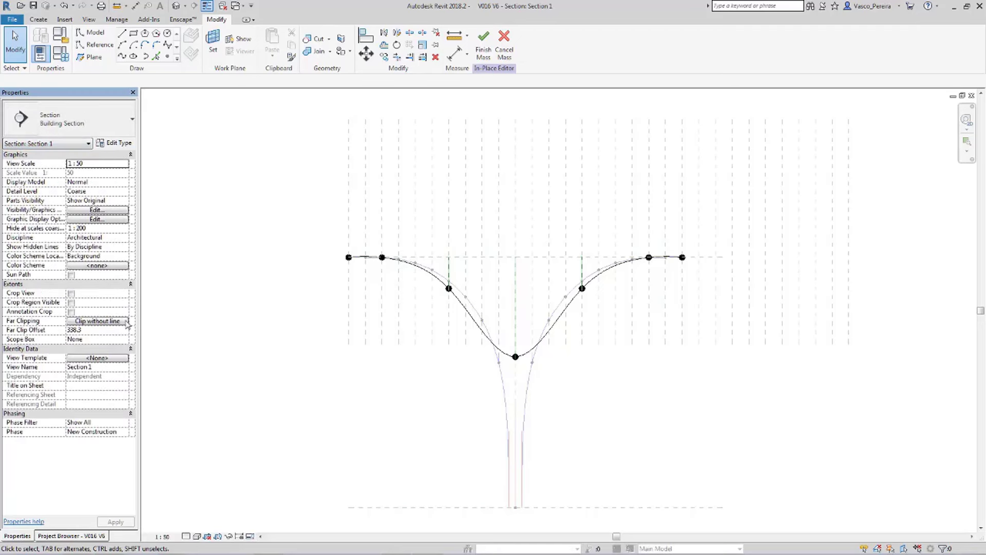
left_click(125, 430)
left_click(87, 439)
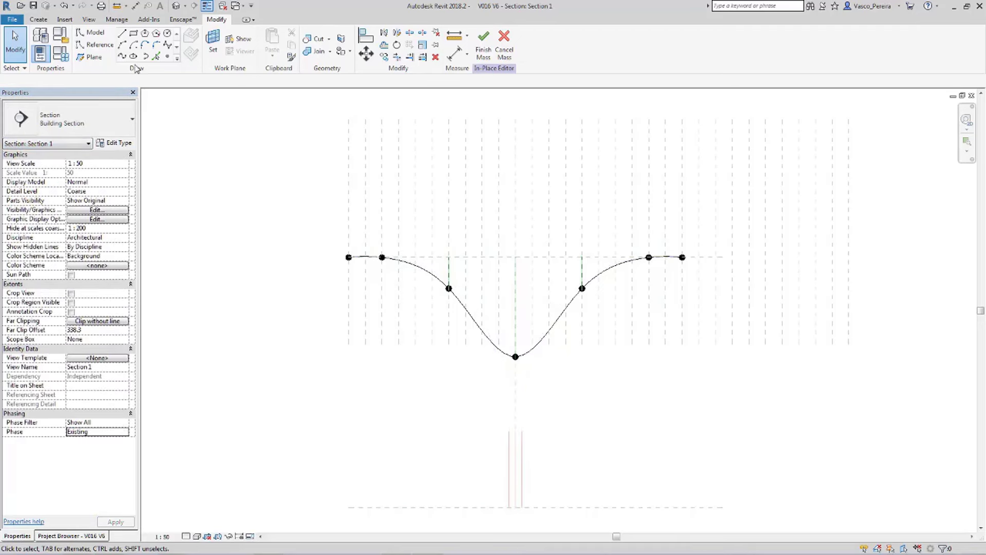
Step: Start a spline model line with reference plane H12 as its work plane
scroll(495, 440, "up", 1)
middle_click_drag(495, 440, 479, 402)
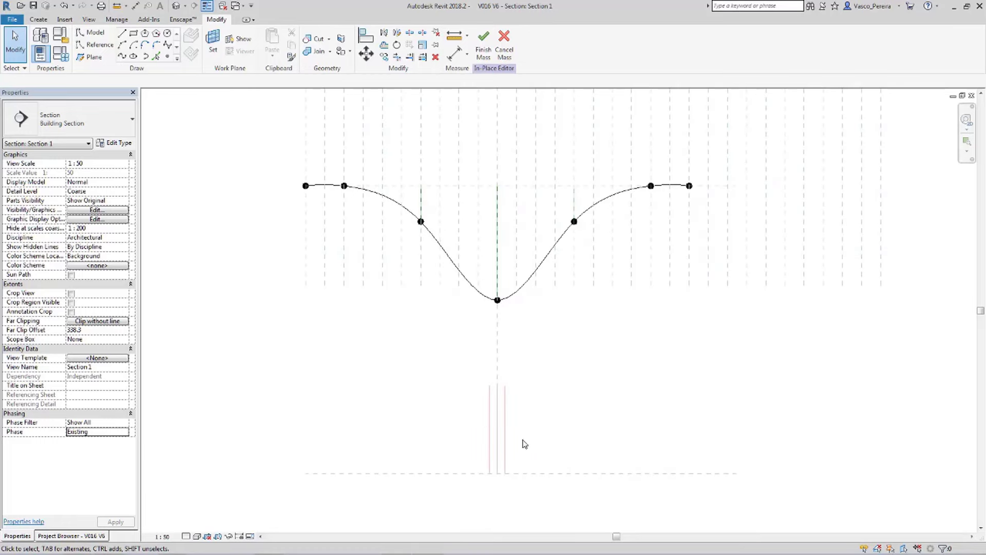
left_click(168, 45)
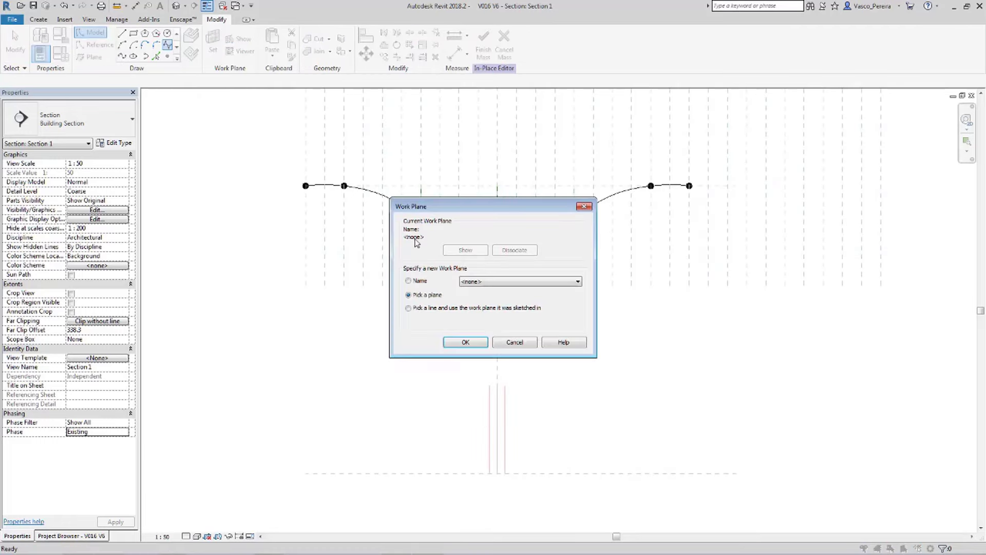
left_click(493, 281)
left_click(488, 390)
left_click(465, 341)
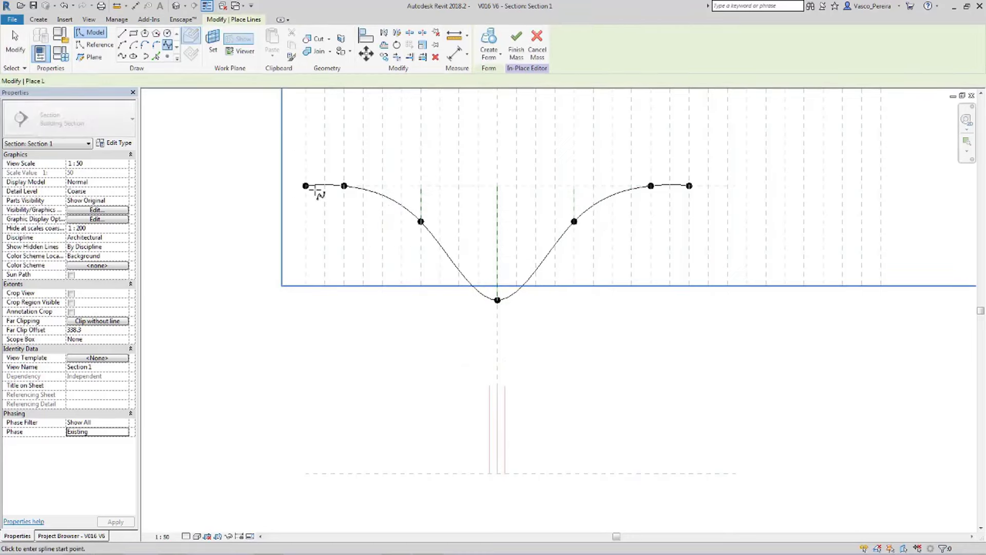
Step: Draw the funnel's half-profile spline from beyond the surface edge through its curve points down to the foot of the nearer vertical guide line
left_click(307, 186)
scroll(335, 187, "up", 3)
scroll(470, 234, "down", 2)
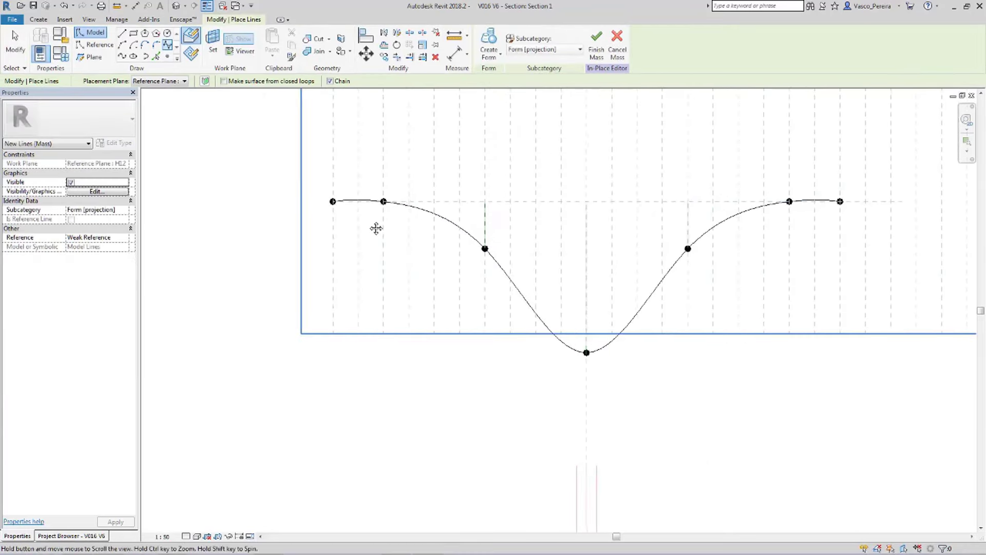
left_click(385, 196)
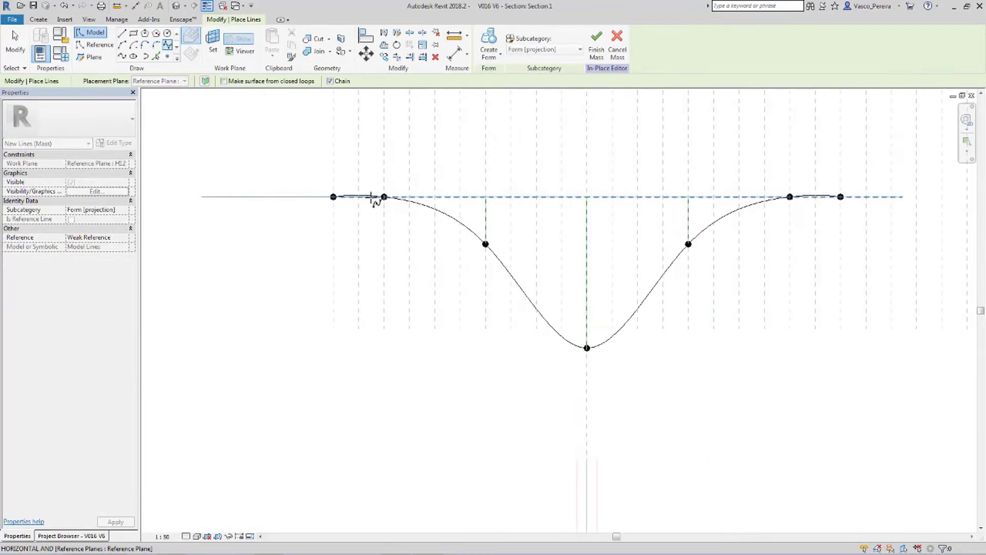
left_click(485, 244)
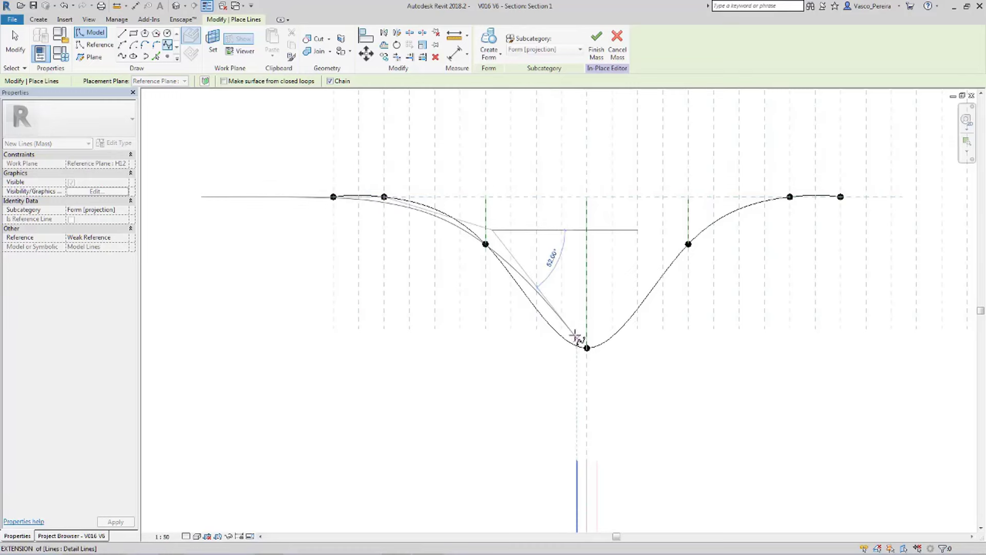
left_click(587, 348)
middle_click_drag(576, 429, 585, 363)
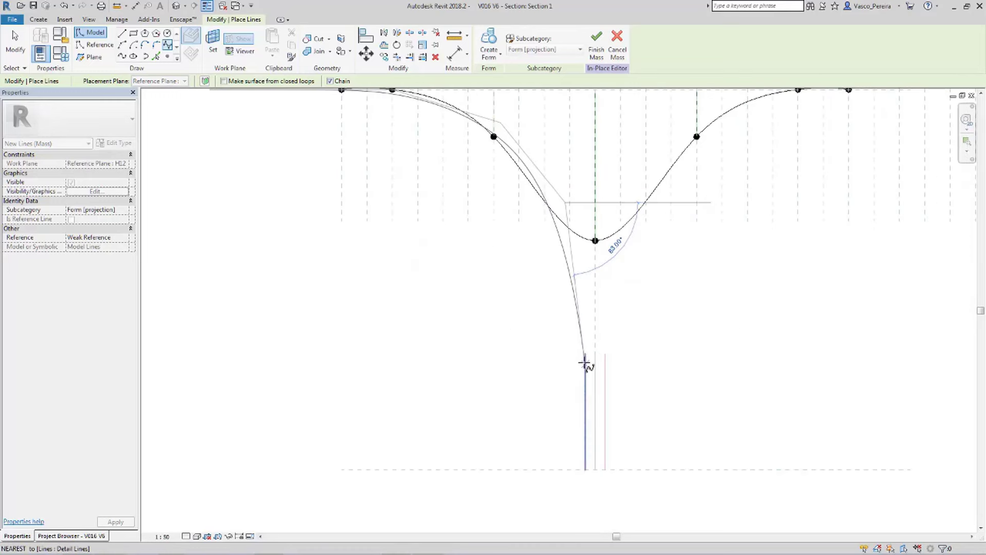
left_click(585, 468)
key("Escape")
key("Escape")
Step: Draw a short vertical model line on the funnel's centre axis, above the existing surface profile
scroll(573, 322, "down", 3)
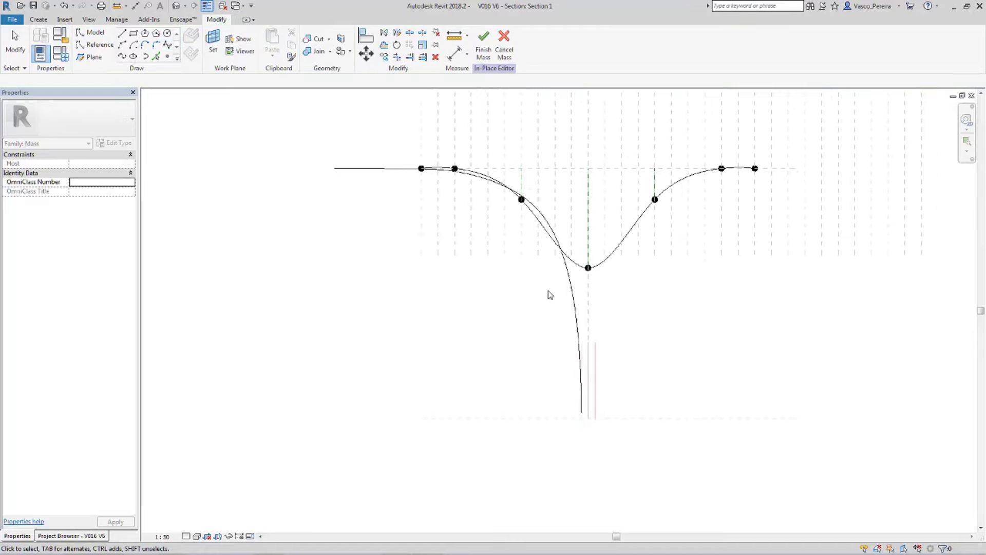
middle_click_drag(555, 227, 565, 265)
scroll(565, 265, "up", 2)
key("l")
key("i")
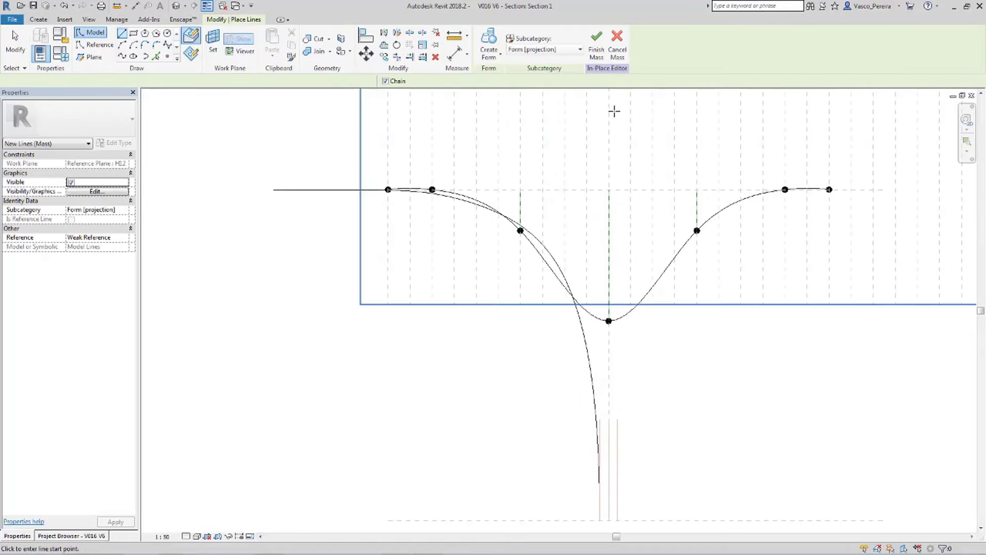
left_click(609, 110)
left_click(609, 177)
key("Escape")
key("Escape")
Step: Create a revolved form in the 3D view from the spline profile and the vertical axis line
left_click(176, 6)
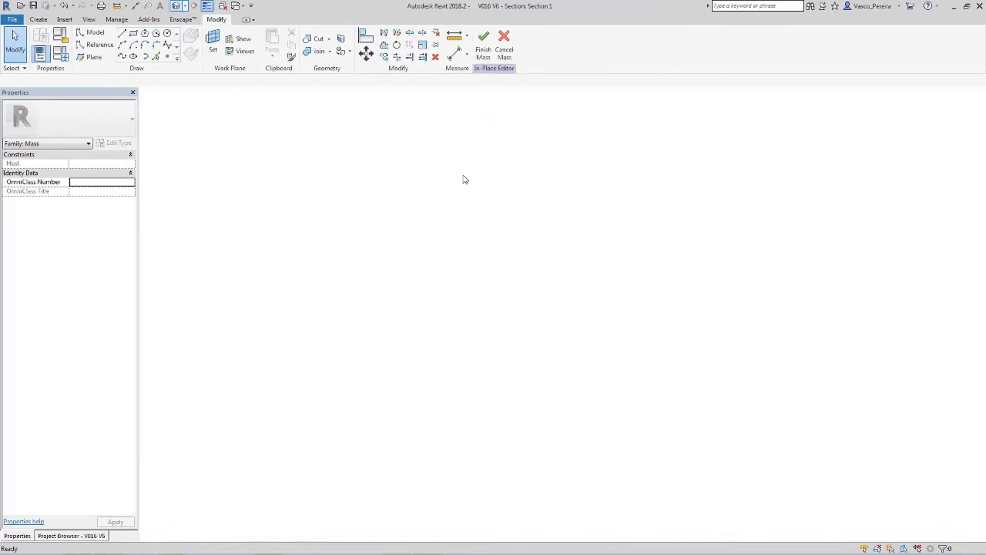
left_click(543, 267)
left_click(393, 486, "ctrl")
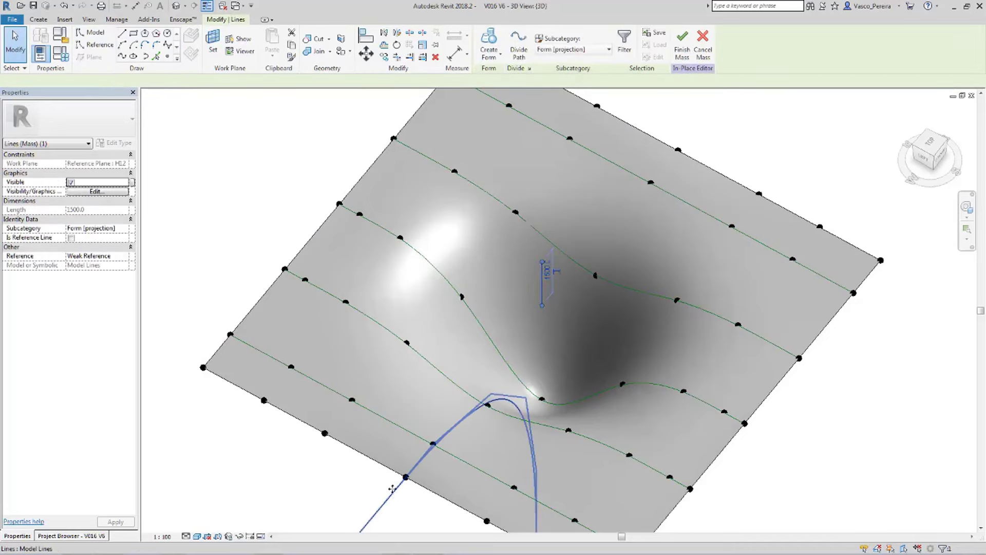
left_click(488, 42)
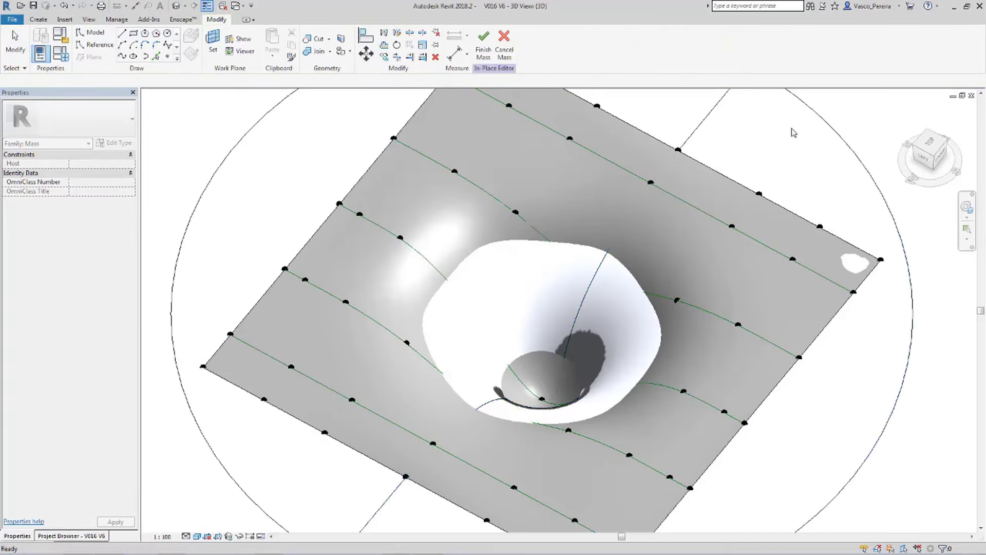
scroll(640, 289, "down", 1)
left_click(742, 198)
left_click(711, 129, "ctrl")
middle_click_drag(806, 164, 799, 165)
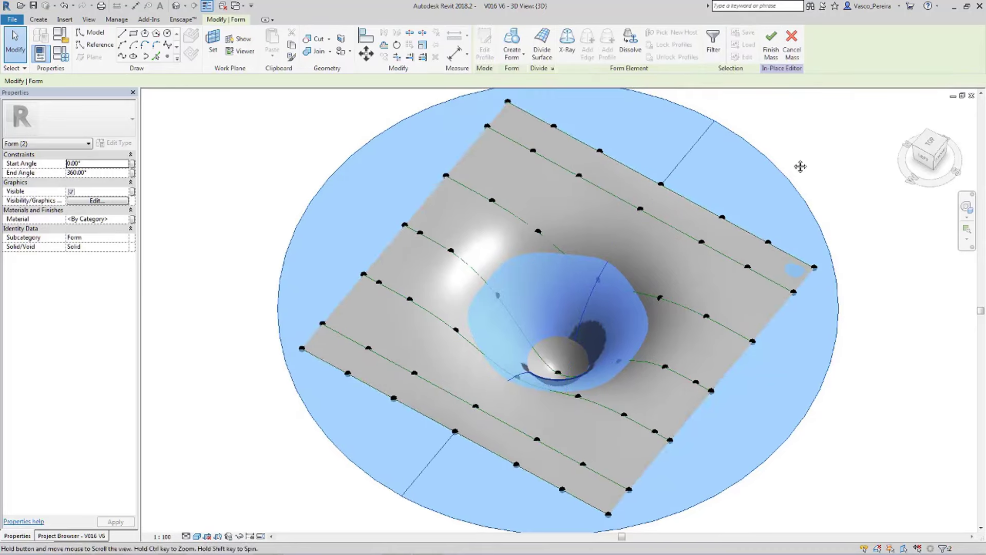
left_click(817, 130)
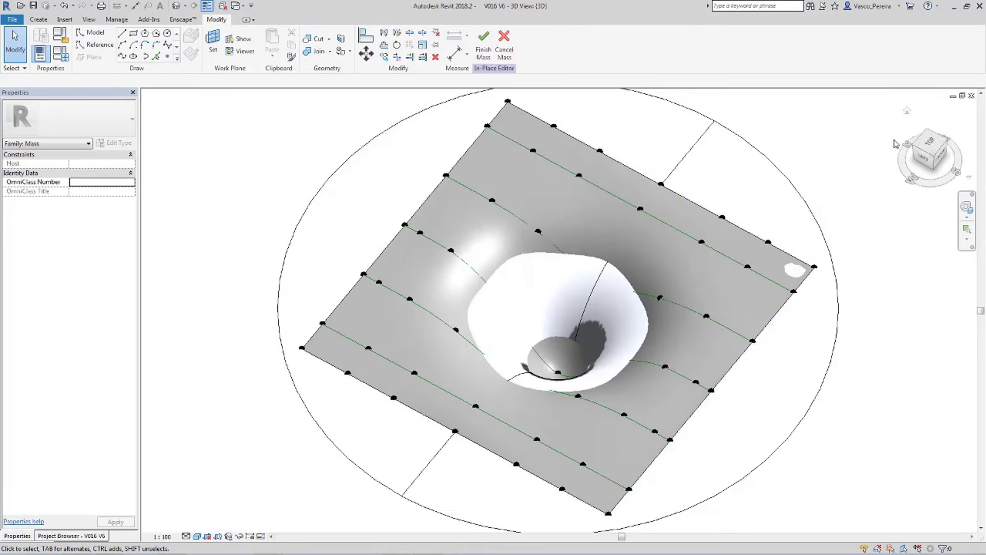
Step: Sketch a rectangle about 14927 by 3516 mm in top view outside the square surface's edge and create a void form from it
left_click(929, 141)
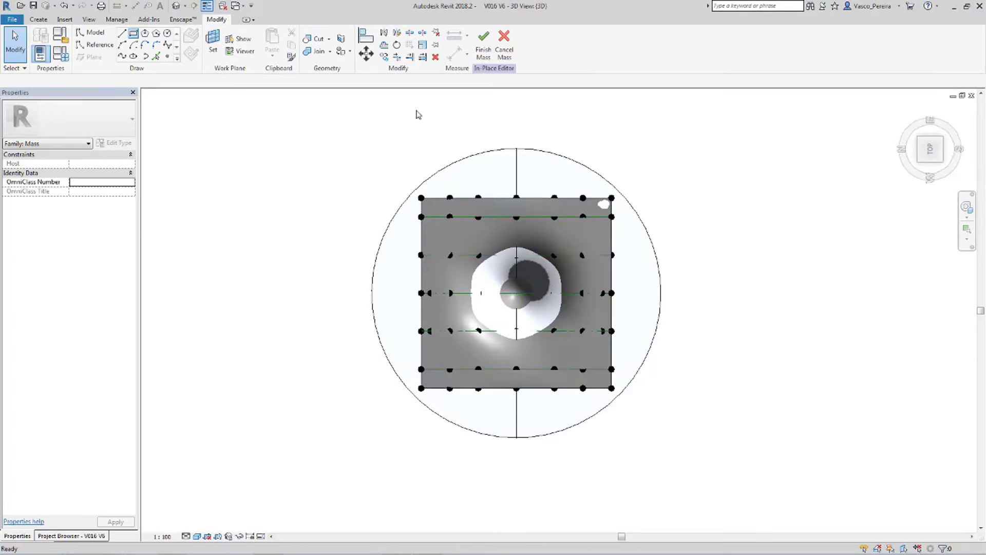
left_click(133, 32)
left_click(359, 131)
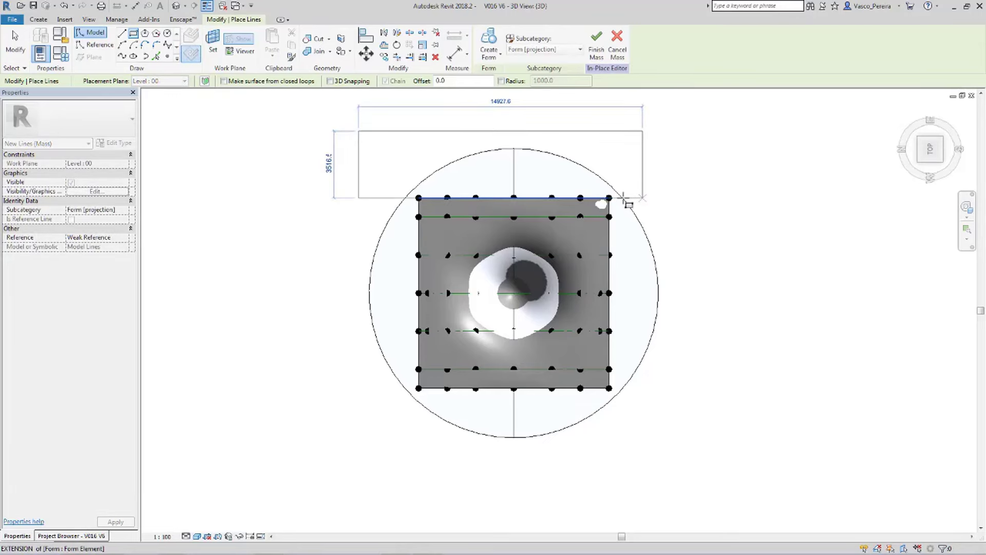
left_click(642, 197)
key("Escape")
key("Escape")
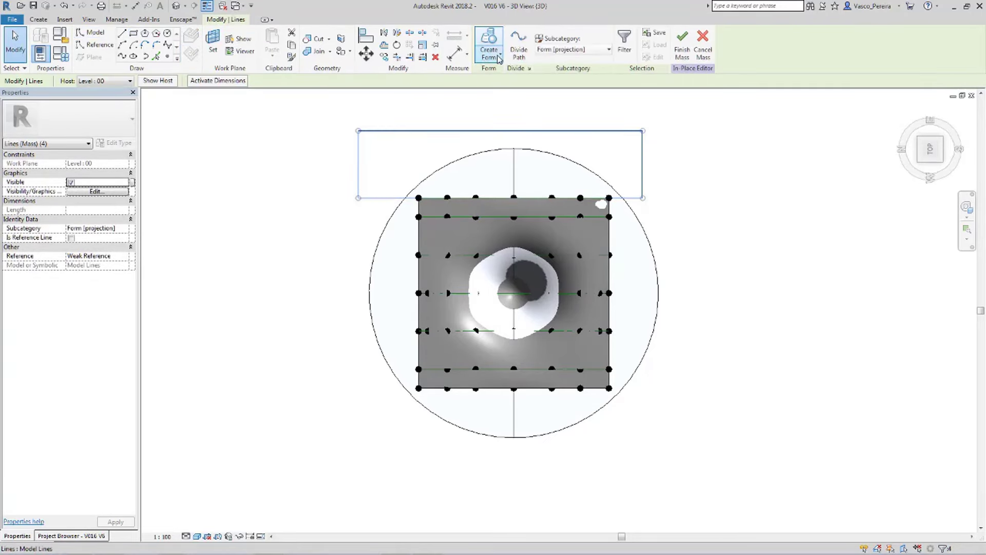
left_click(489, 51)
left_click(512, 93)
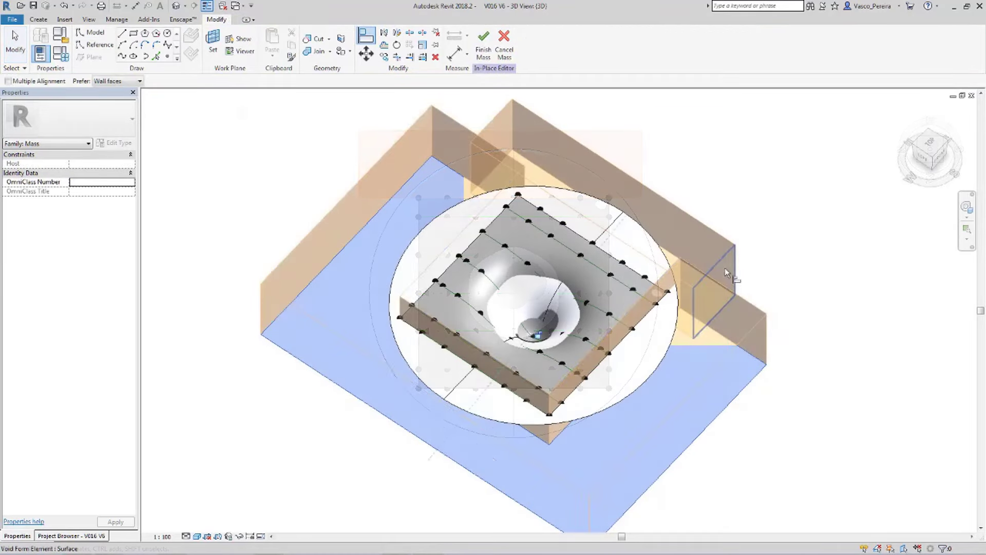
Step: Cut the revolved form with the void form lying along the edge of the square surface
key("Escape")
left_click(315, 38)
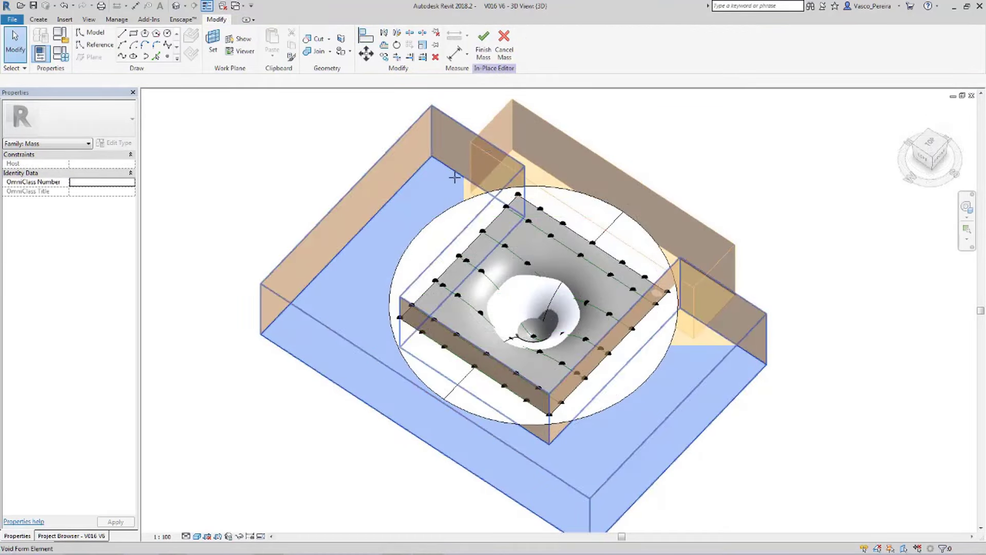
left_click(476, 204)
left_click(461, 215)
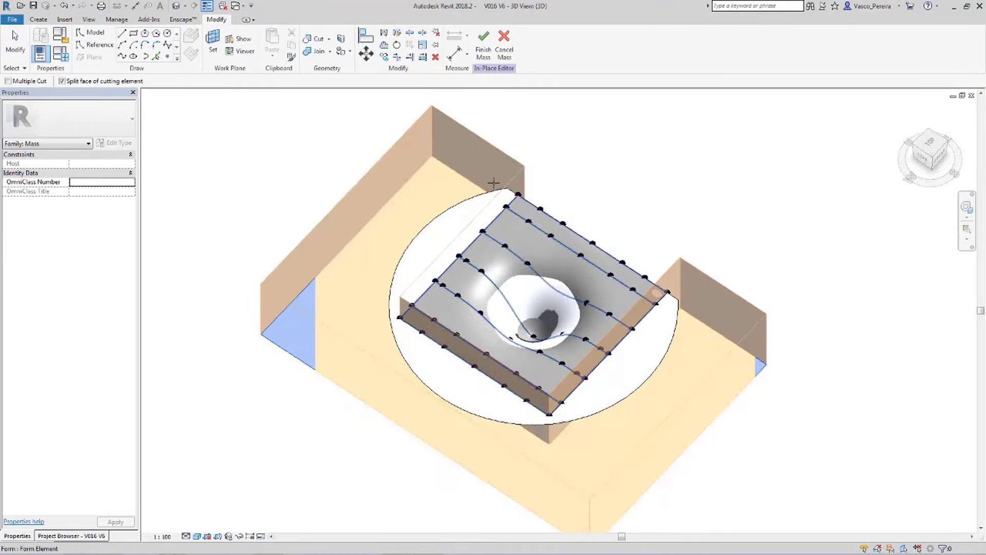
key("Escape")
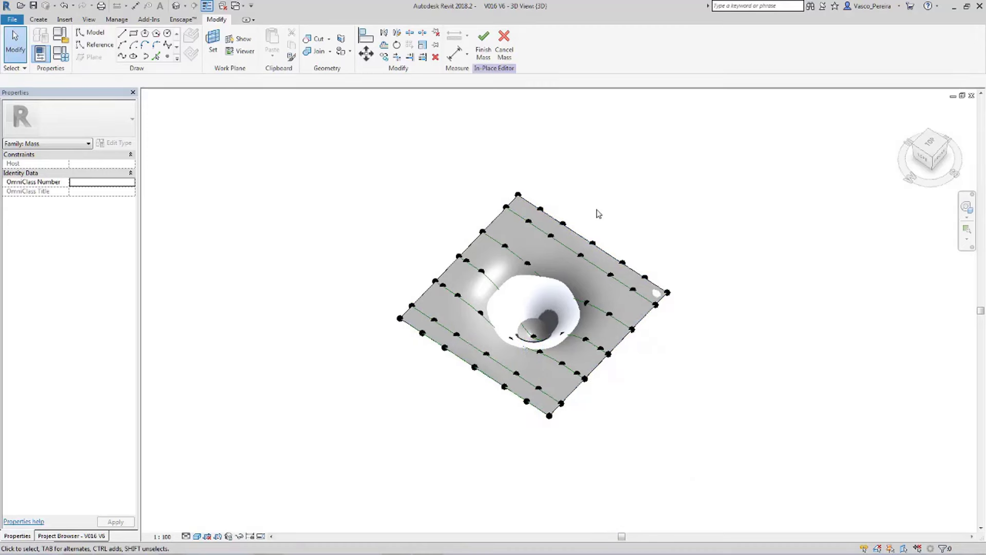
Step: Temporarily hide the original square surface so only the trimmed revolved funnel is shown
scroll(561, 311, "up", 3)
left_click(608, 238)
key("h")
key("h")
Step: Divide the surfaces of both halves of the revolved funnel
left_click(598, 227)
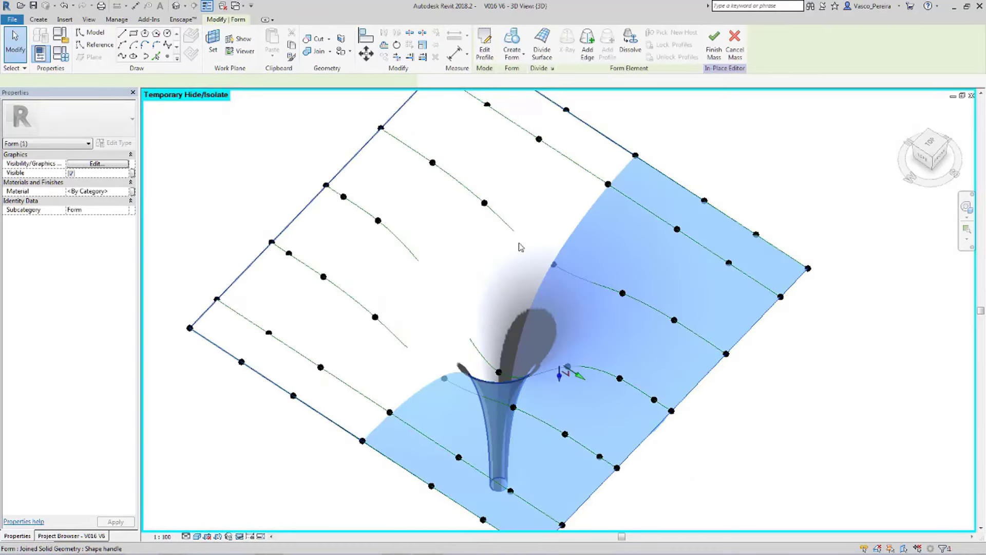
left_click(489, 228)
left_click(542, 46)
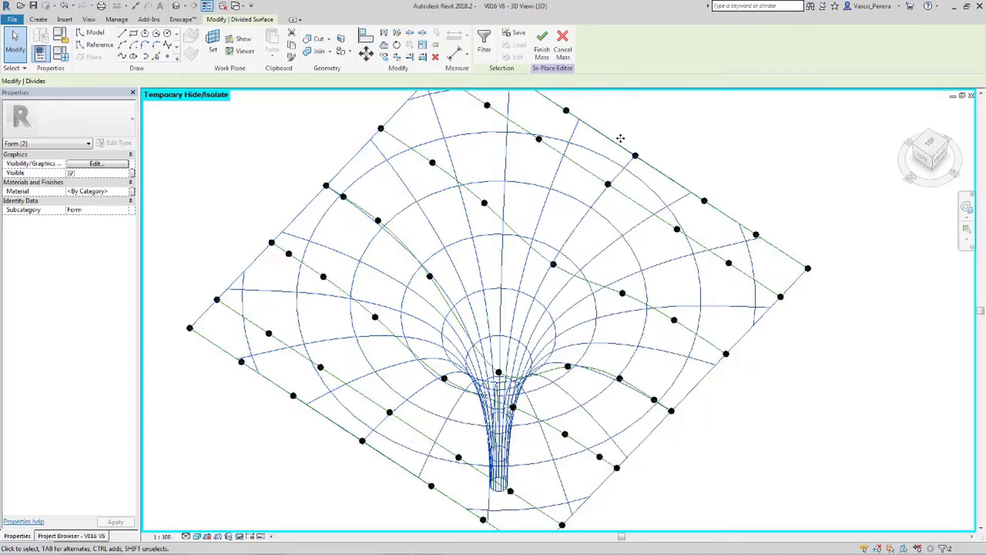
Step: Turn off the U and V grids on one half of the divided funnel and choose its intersecting planes from the Intersects List
left_click(620, 138)
left_click(509, 132)
left_click(484, 44)
left_click(504, 43)
left_click(538, 55)
left_click(557, 98)
left_click_drag(535, 223, 535, 286)
left_click(417, 348)
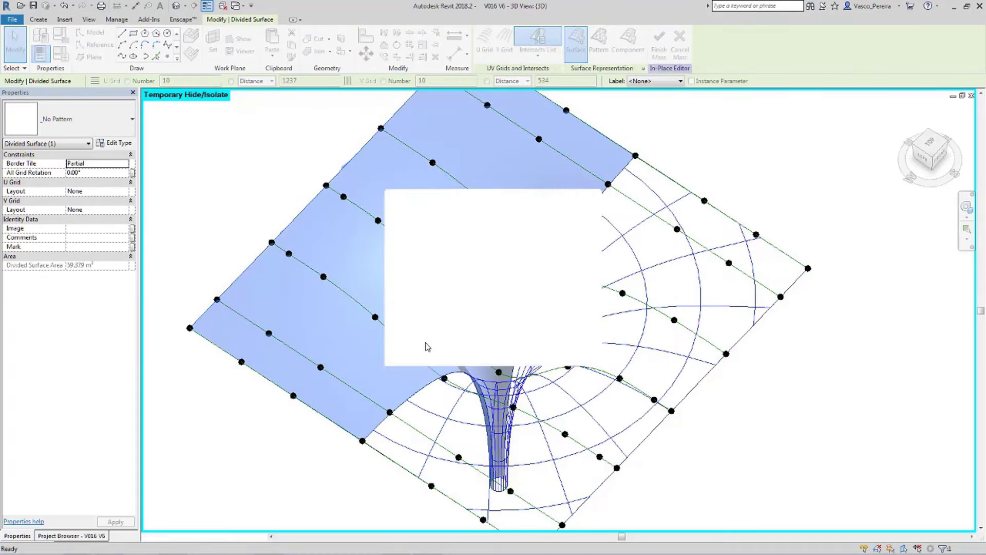
Step: Turn off the U and V grids on the other half of the funnel and intersect it with all the reference planes through v32
left_click(550, 353)
left_click(483, 44)
left_click(504, 44)
left_click(538, 41)
left_click(421, 240)
left_click_drag(535, 225, 535, 319)
left_click(398, 331, "shift")
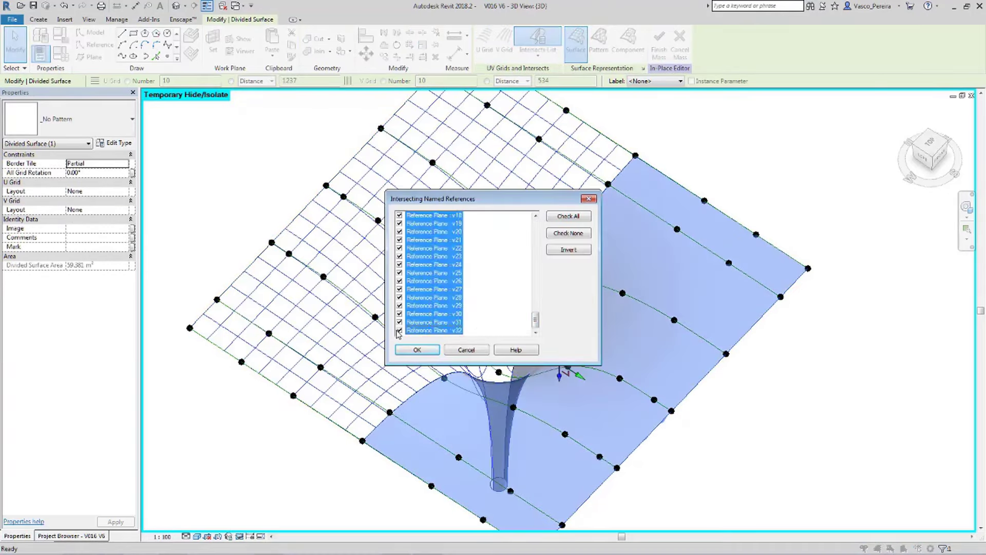
left_click(417, 349)
Step: Show the nodes in the surface representation of both divided halves of the funnel
left_click(642, 68)
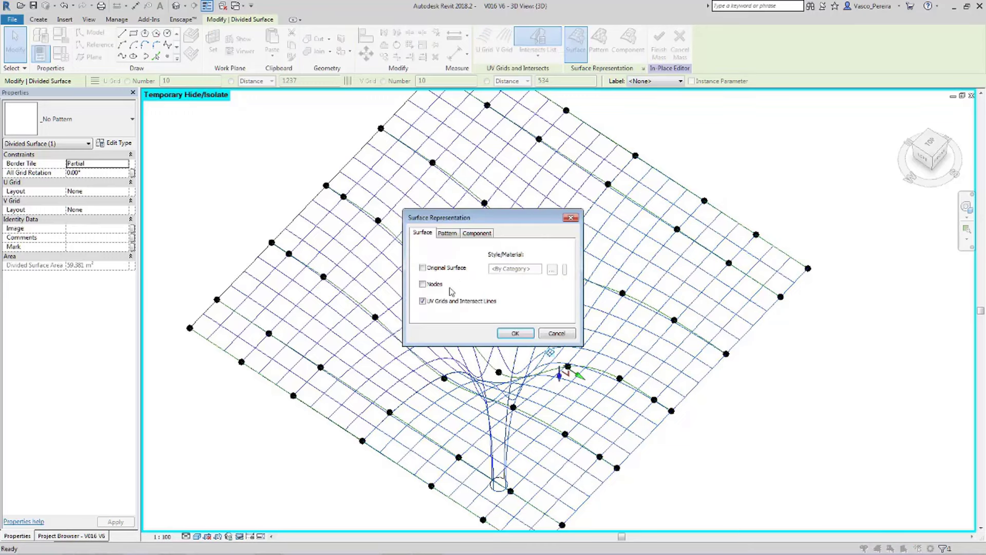
left_click(422, 284)
left_click(515, 334)
left_click(559, 206)
left_click(643, 67)
left_click(423, 284)
left_click(516, 333)
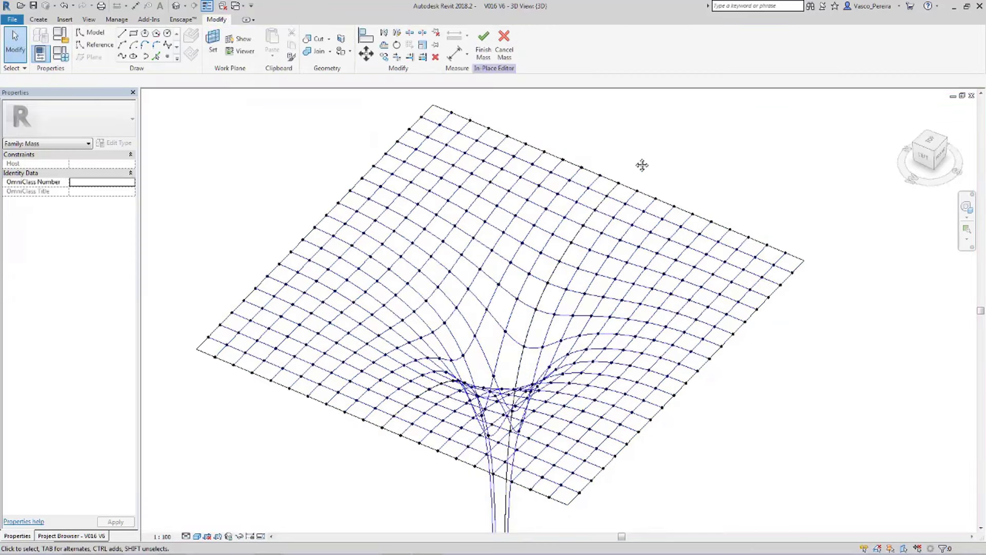
Step: Create a new family from the Metric Generic Model Adaptive template
left_click(12, 20)
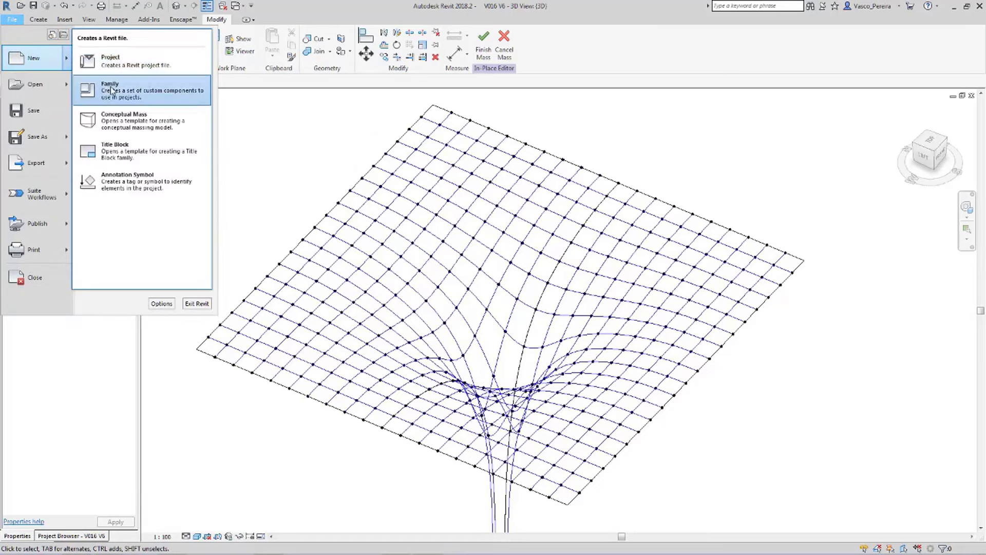
key("Escape")
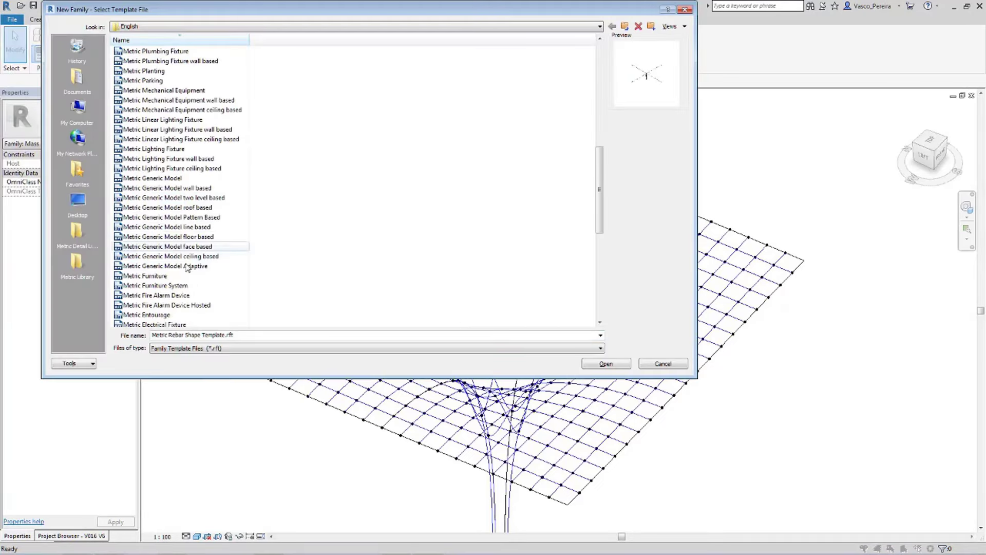
left_click(164, 265)
left_click(606, 364)
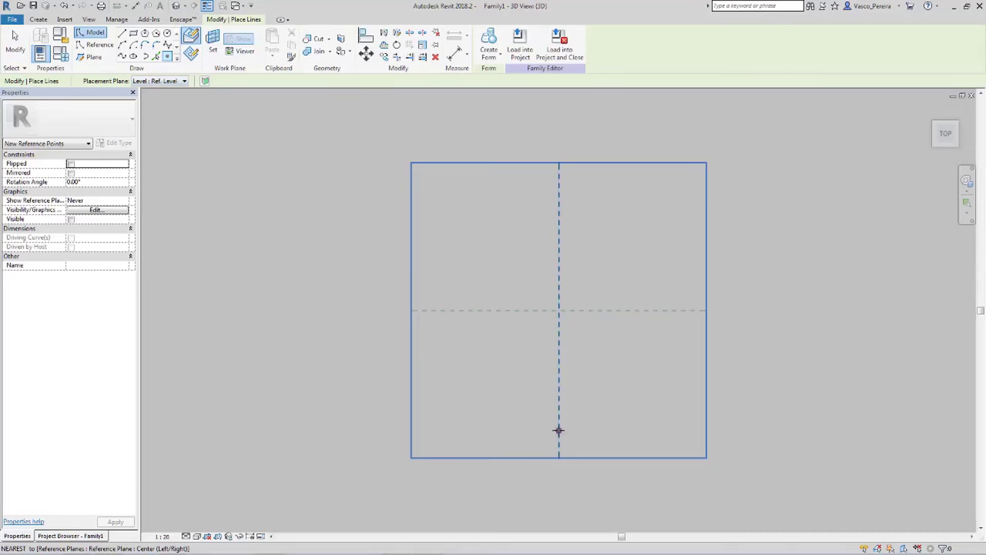
Step: Place a reference point near the end of the Center (Left/Right) reference plane and make it adaptive
left_click(559, 428)
key("Escape")
left_click(559, 428)
middle_click_drag(683, 320, 606, 259, "shift")
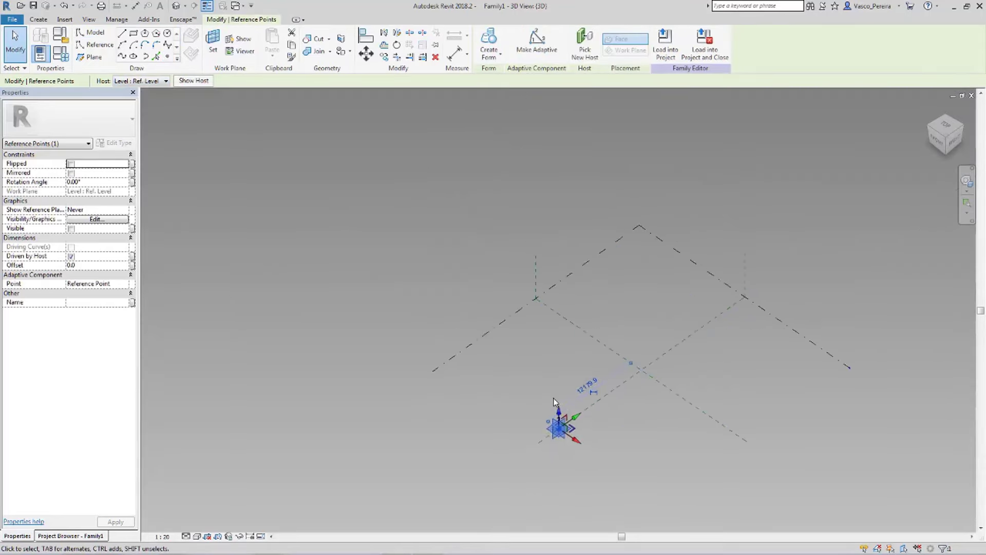
left_click(537, 42)
Step: Set the work plane to the adaptive point's vertical plane and place the GEN-A-Rectangle Profile component on the point
scroll(564, 433, "up", 5)
key("c")
key("m")
left_click(517, 43)
left_click(212, 40)
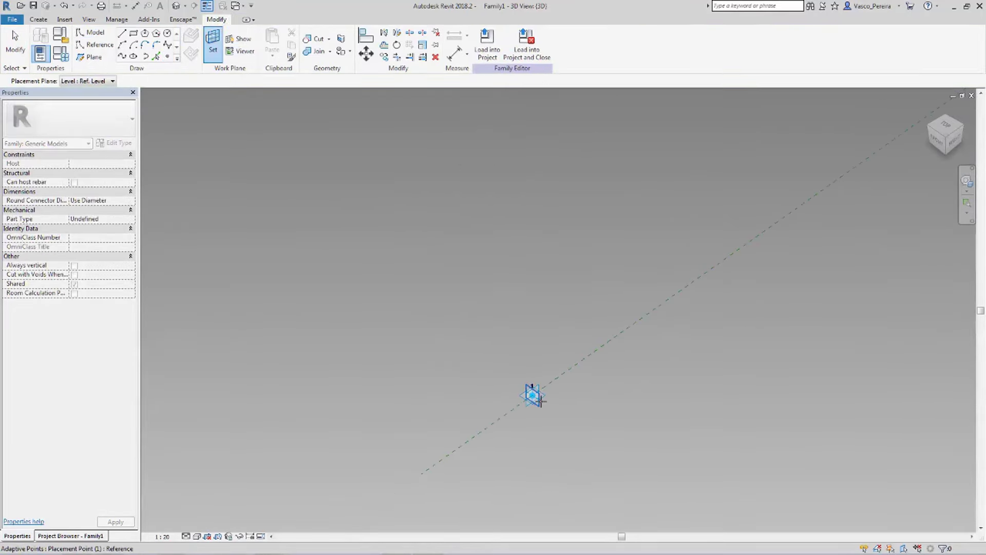
left_click(533, 396)
left_click(533, 396)
key("Escape")
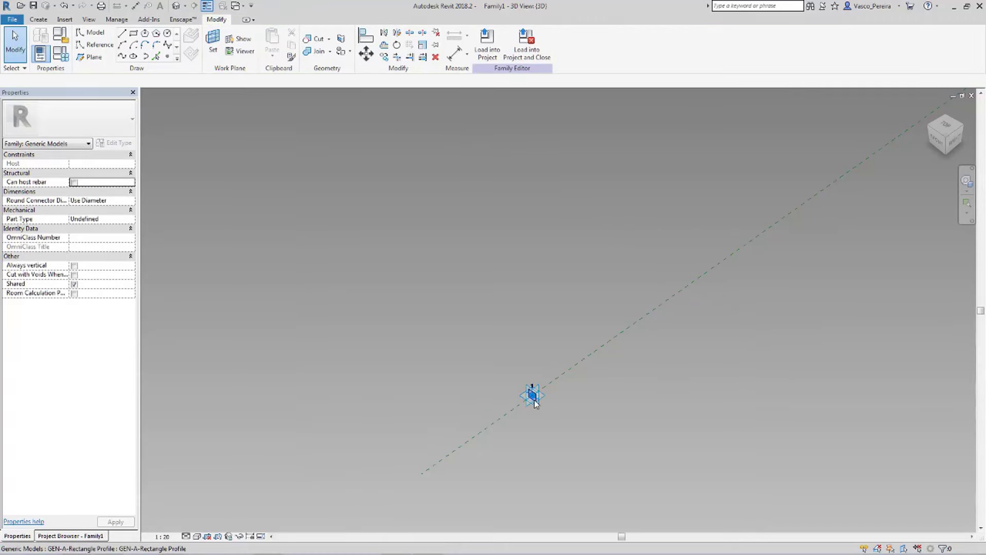
Step: Set the placed rectangle profile's size parameter to 50
scroll(530, 394, "up", 3)
left_click(565, 317)
double_click(97, 190)
type("50")
key("Return")
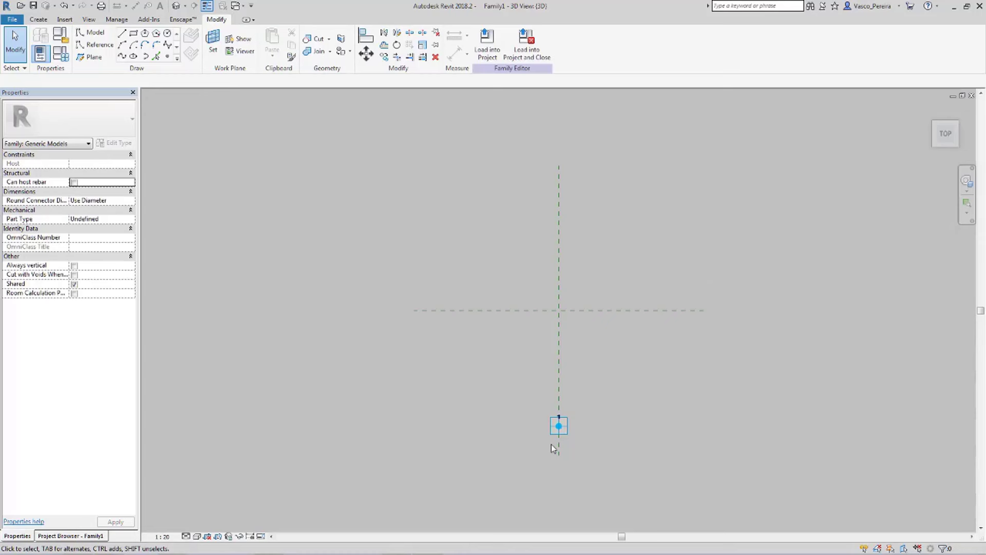
Step: Copy the adaptive point and its profile repeatedly at 1000 mm spacing along the vertical reference plane until there are 21 points
key("c")
key("o")
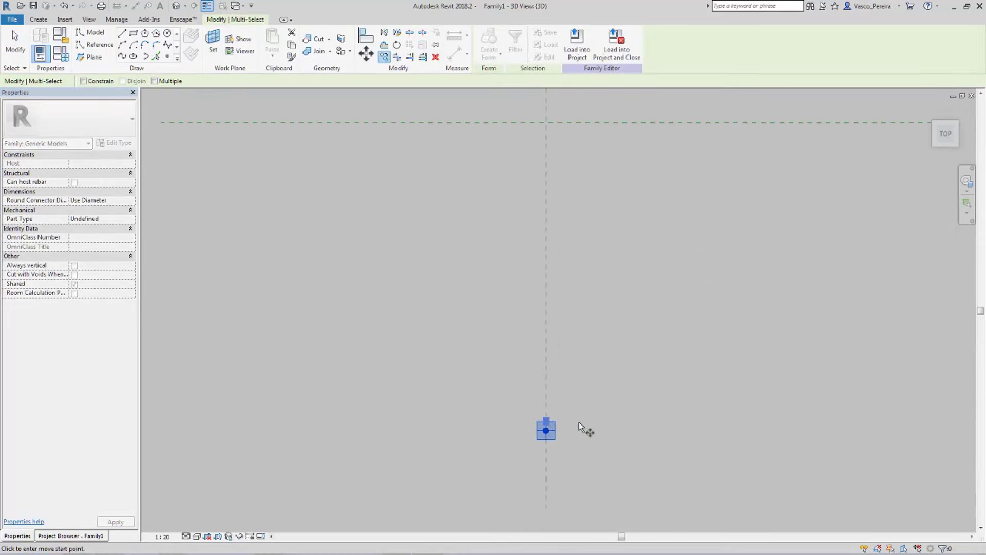
left_click(610, 436)
type("1000")
key("Return")
type("1000")
key("Return")
type("1000")
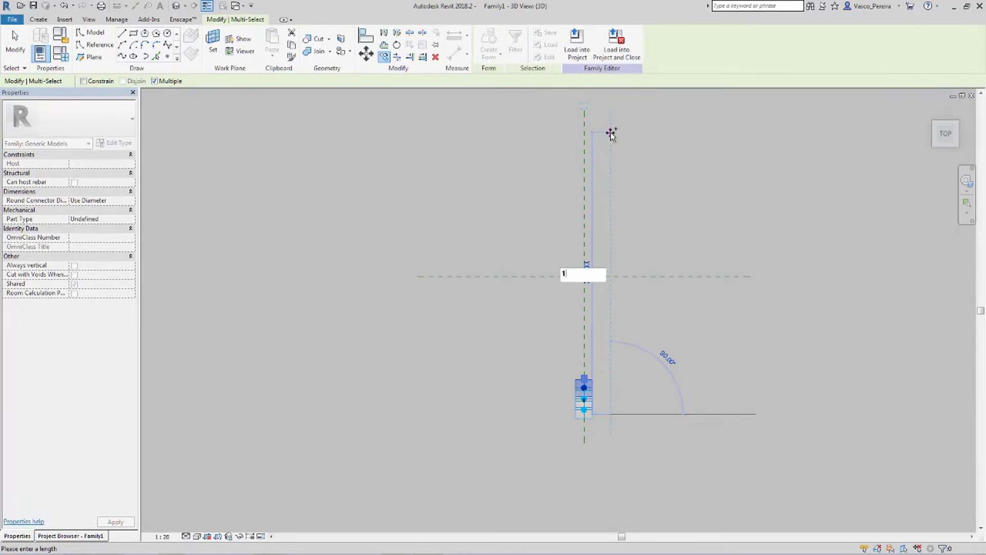
key("Return")
type("1000")
key("Return")
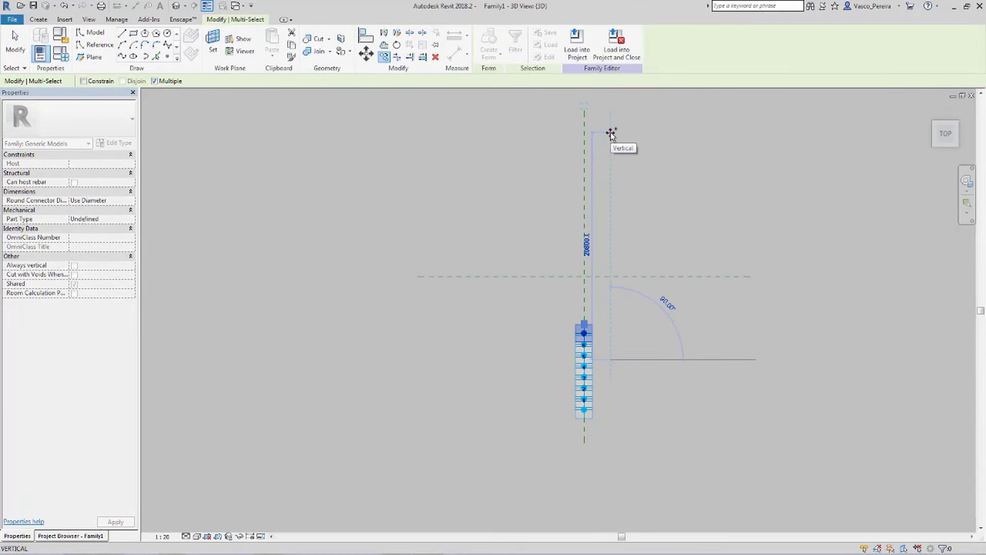
type("1000")
key("Return")
type("1000")
key("Return")
type("1000")
key("Return")
type("1000")
key("Return")
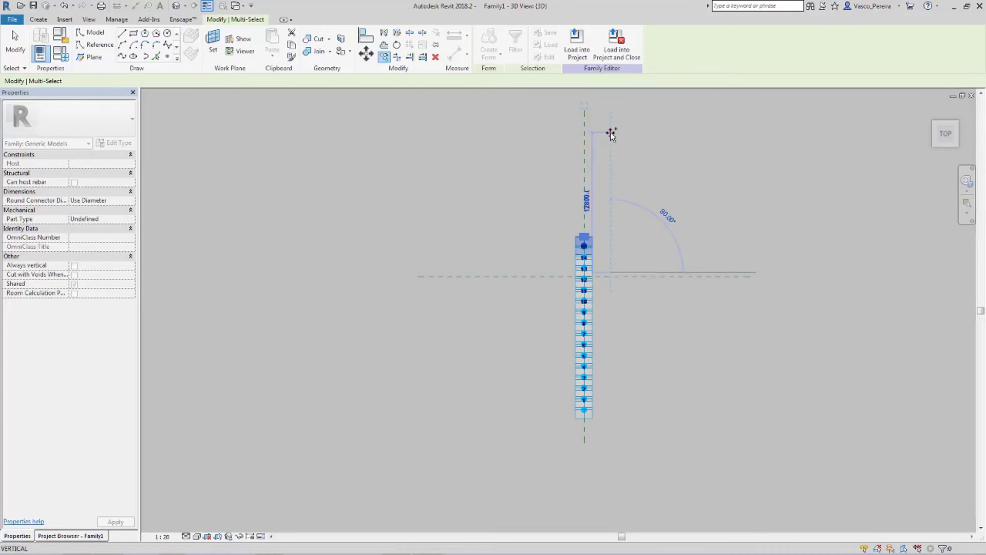
type("1000")
key("Return")
type("1000")
key("Return")
type("1000")
key("Return")
key("Escape")
key("Escape")
Step: Create a solid form through all the rectangle profiles along the row of adaptive points
middle_click_drag(561, 215, 507, 325, "shift")
left_click_drag(507, 324, 680, 443)
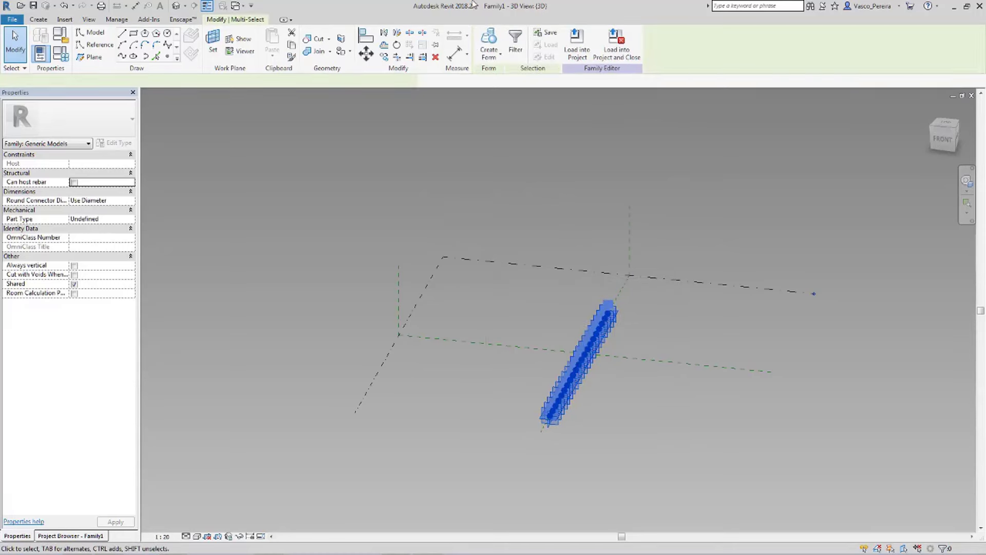
left_click(611, 218)
middle_click_drag(642, 365, 592, 297, "shift")
scroll(579, 356, "up", 5)
scroll(579, 356, "down", 2)
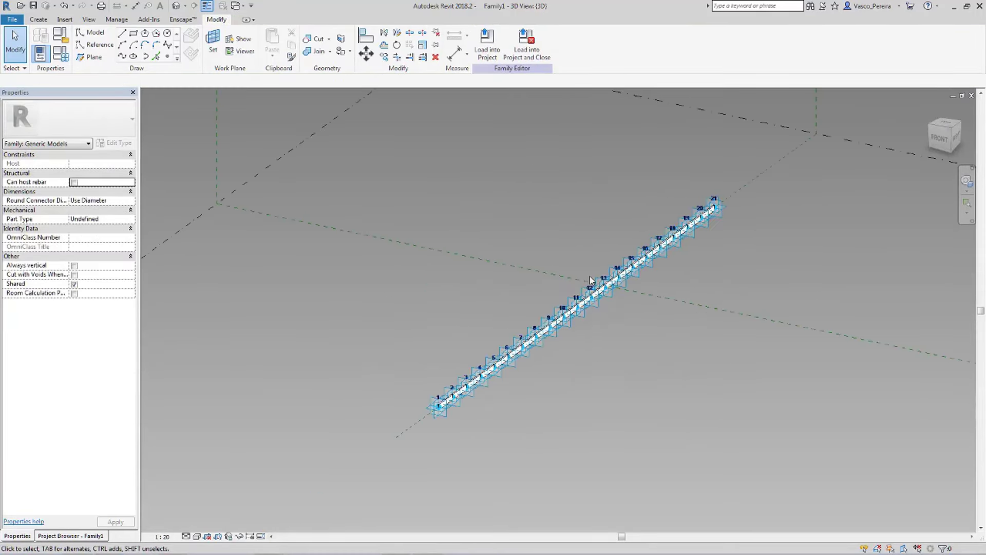
Step: Filter the selection down to the adaptive points only and examine their Orients to options
left_click_drag(371, 139, 855, 475)
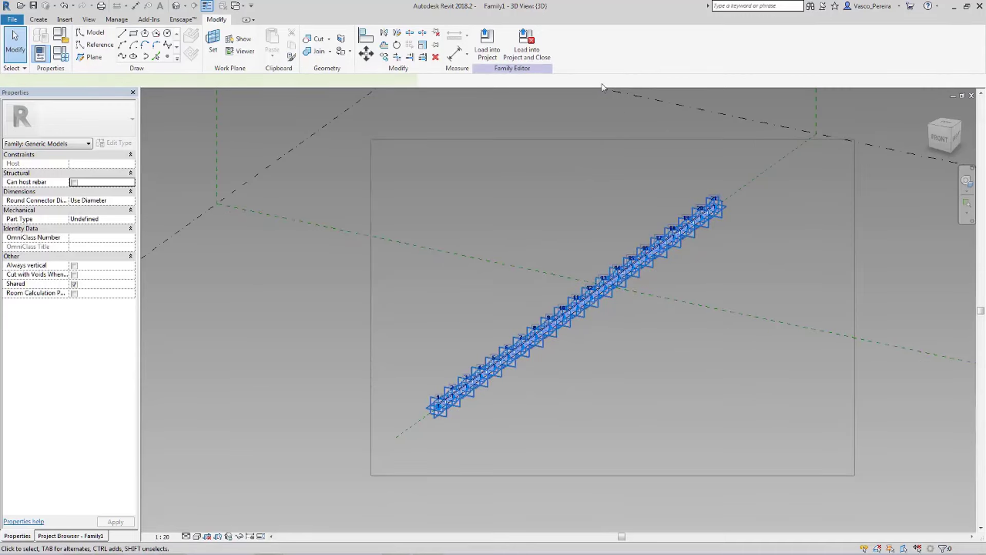
left_click(545, 50)
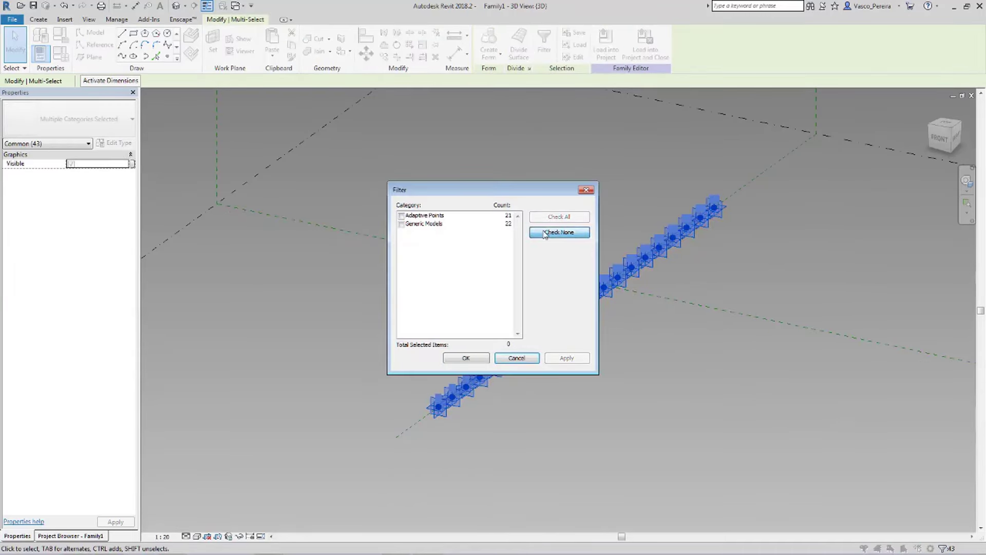
left_click(558, 232)
left_click(401, 215)
left_click(475, 358)
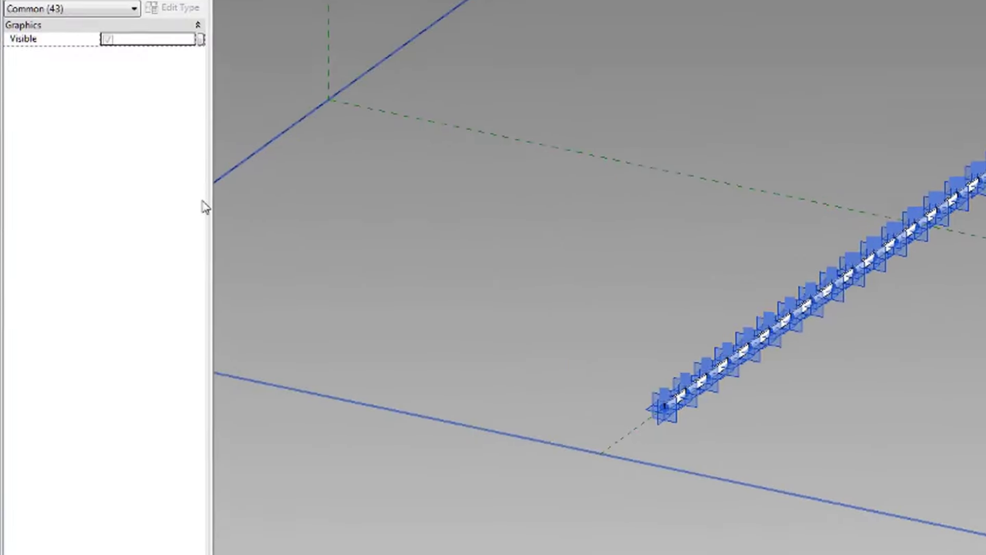
left_click(197, 229)
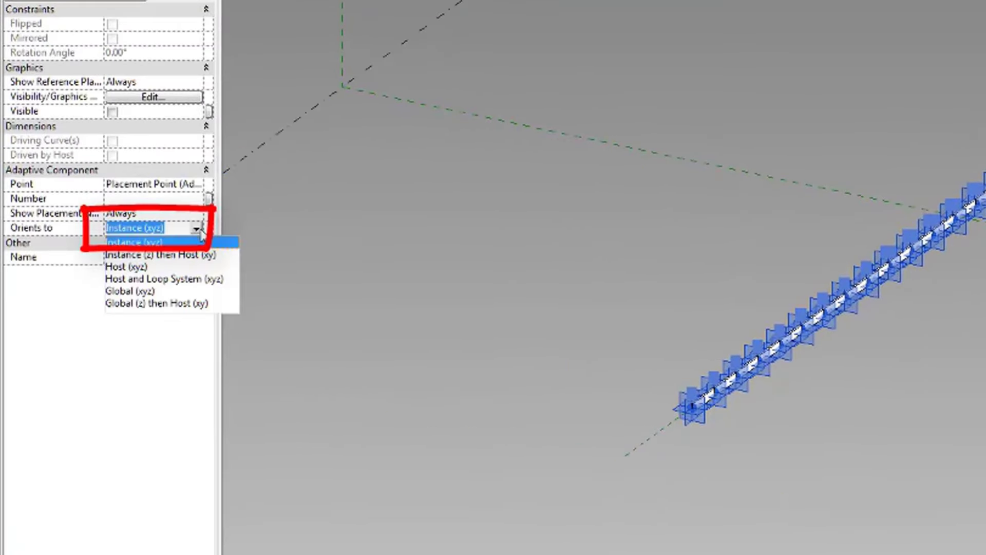
key("Escape")
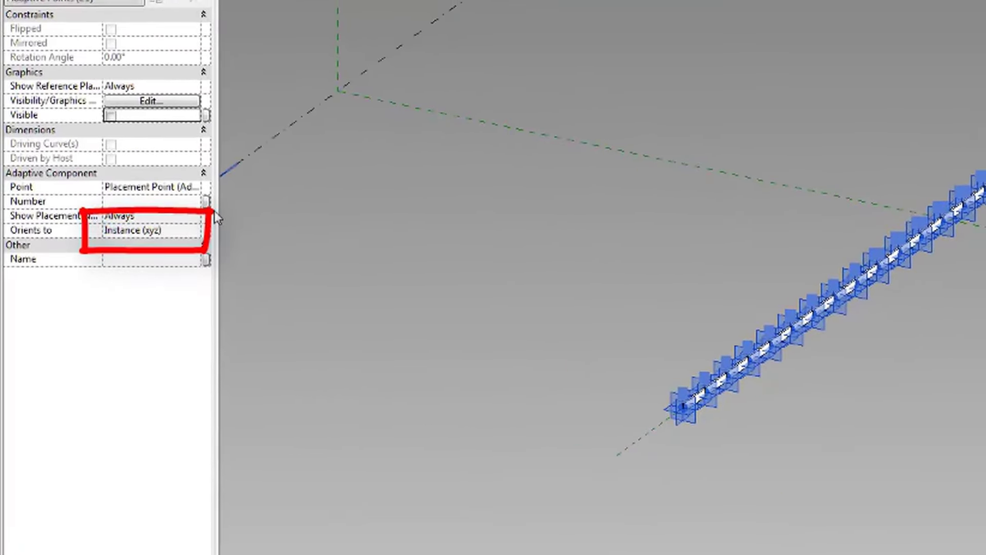
Step: Load the family into V016 V6.rvt and place it node by node along the second grid line of the divided surface
left_click(636, 52)
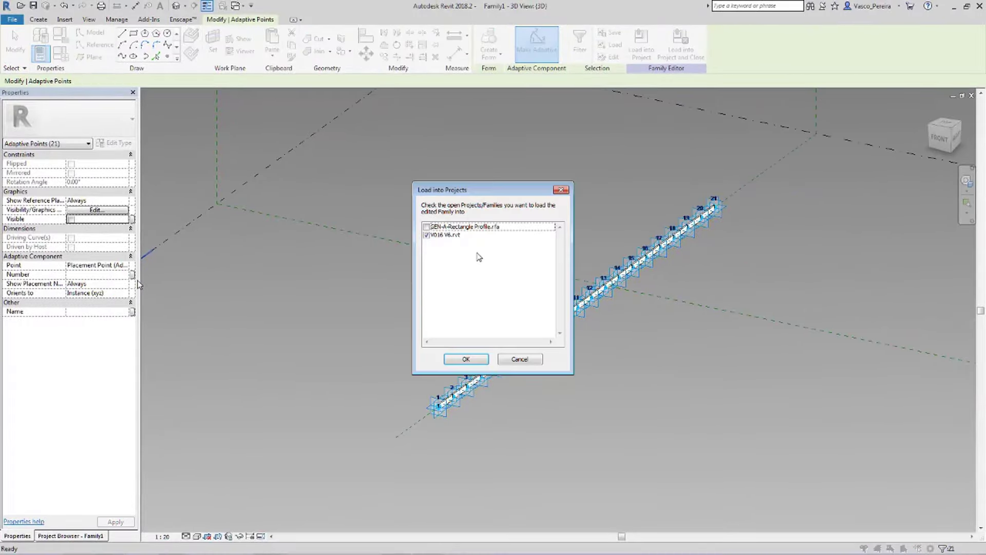
left_click(465, 359)
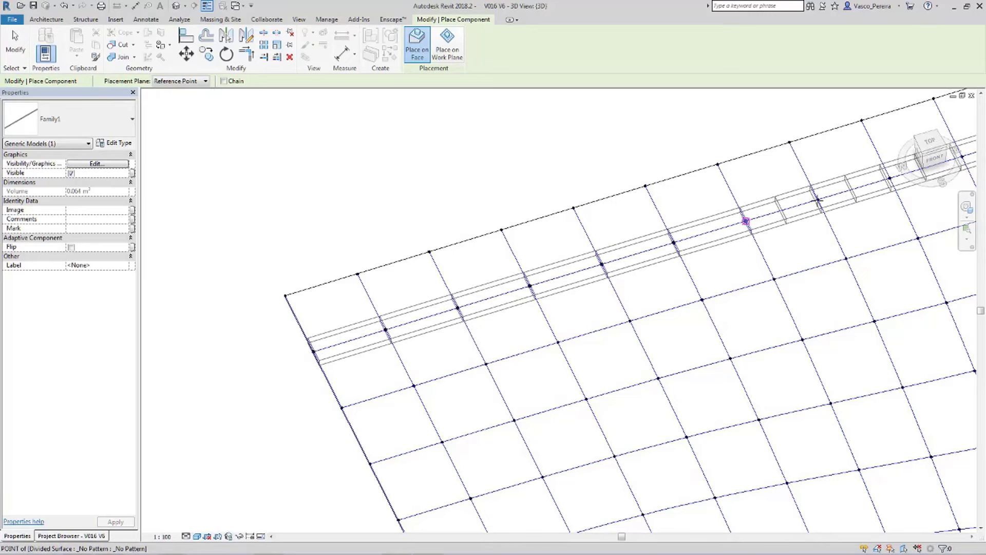
middle_click_drag(868, 202, 134, 426)
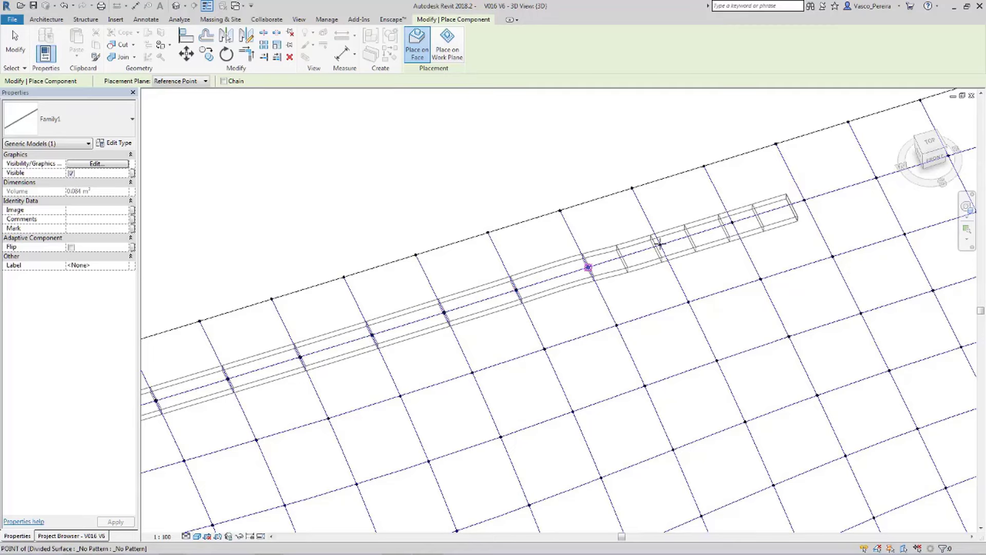
left_click(804, 200)
left_click(877, 178)
middle_click_drag(946, 155, 749, 250)
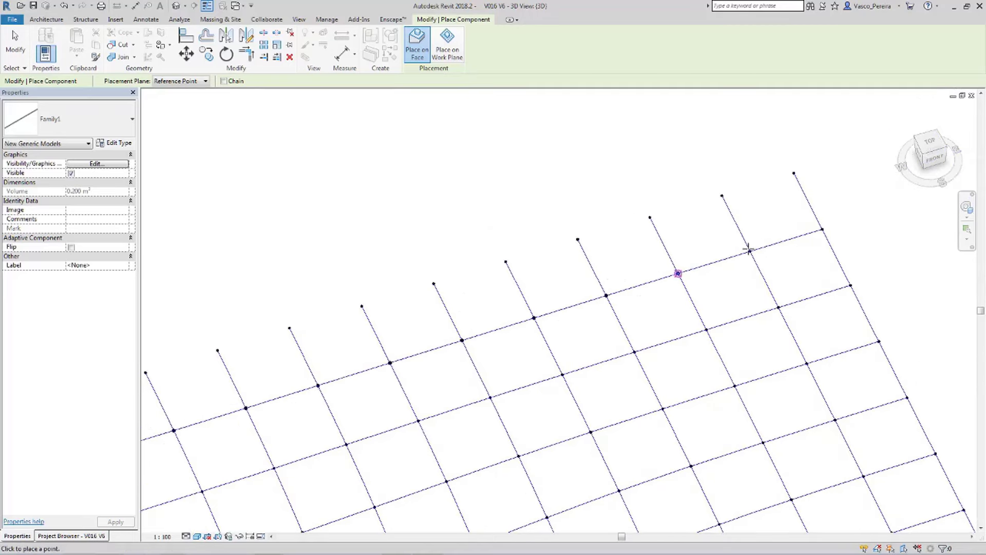
left_click(750, 251)
left_click(822, 229)
key("Escape")
Step: Switch back to the beam family and reload it into V016 V6.rvt, overwriting the existing version
key("ctrl+Tab")
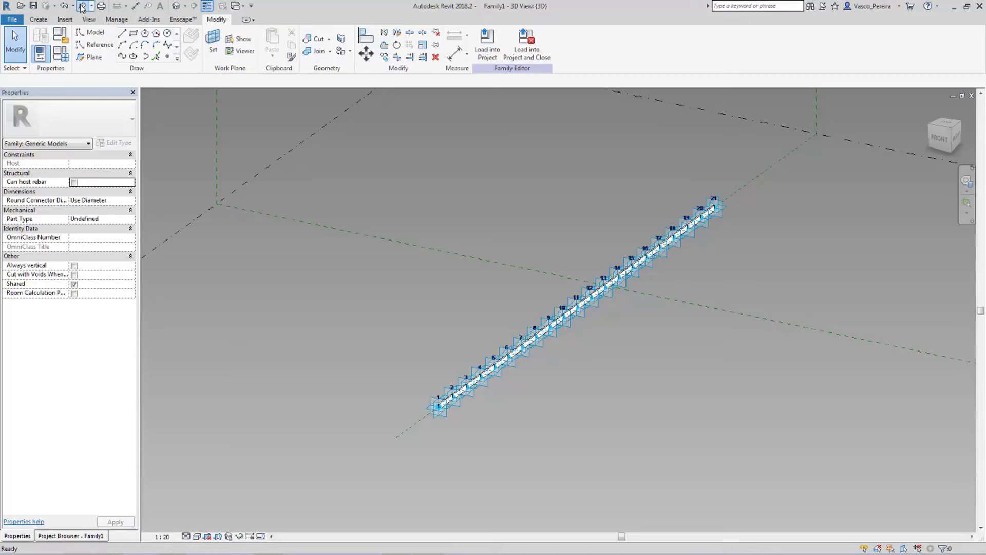
left_click(482, 49)
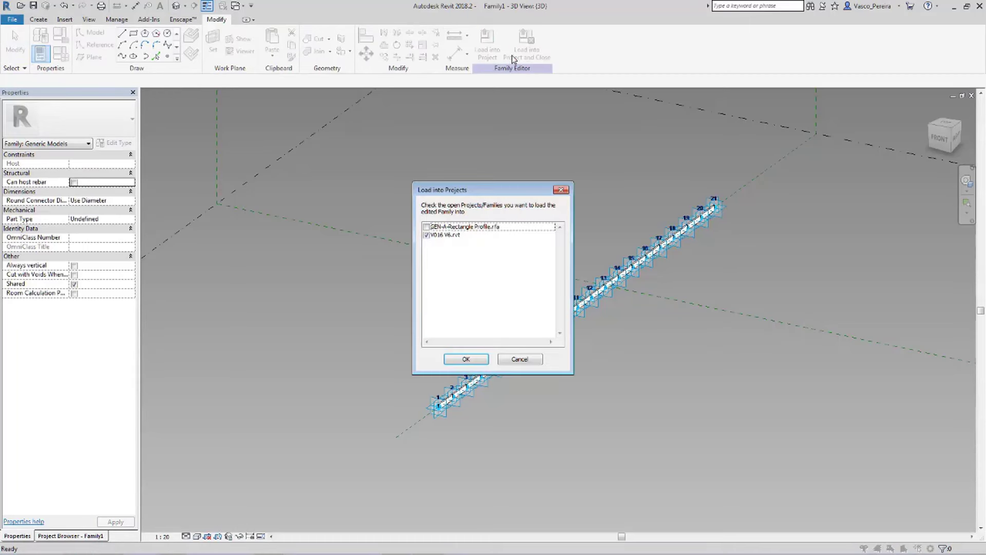
left_click(466, 360)
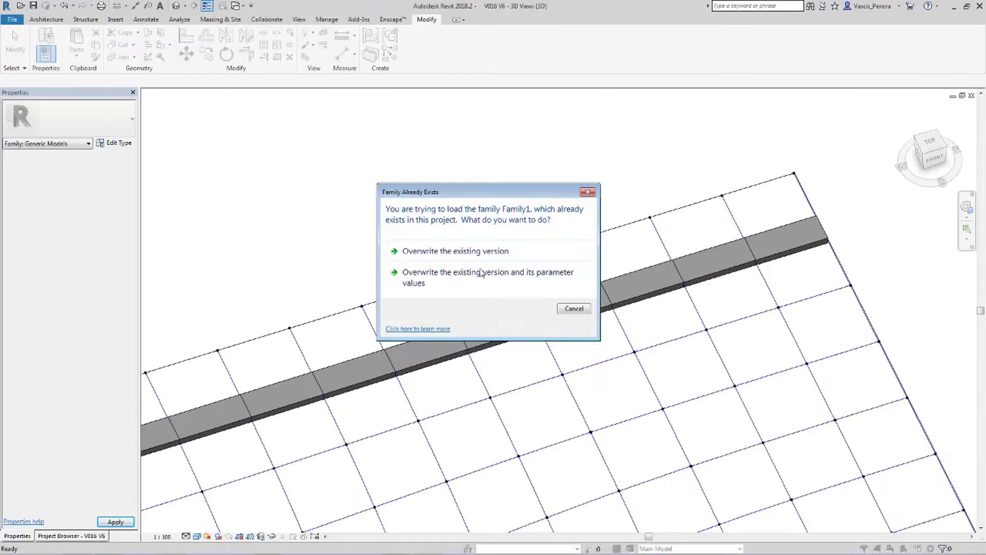
left_click(484, 252)
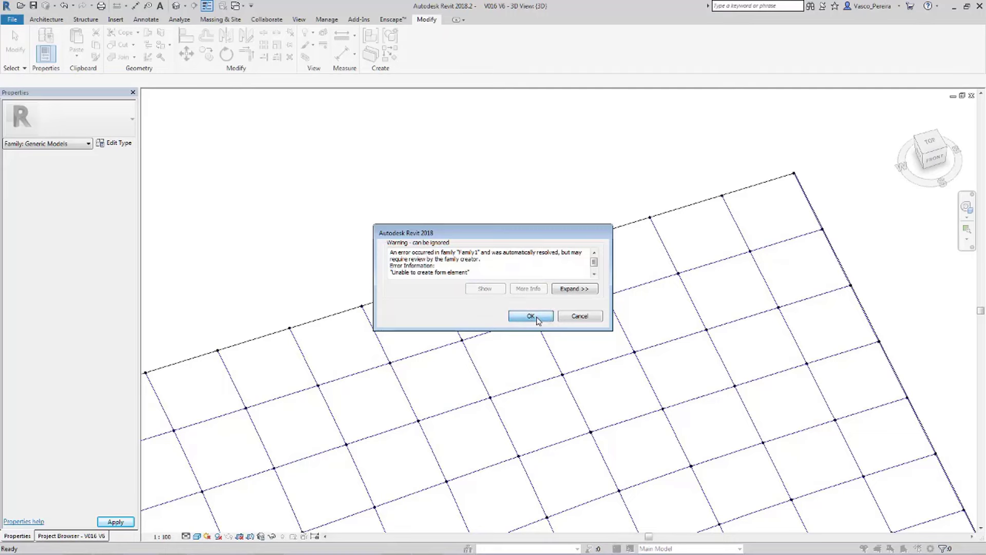
left_click(531, 316)
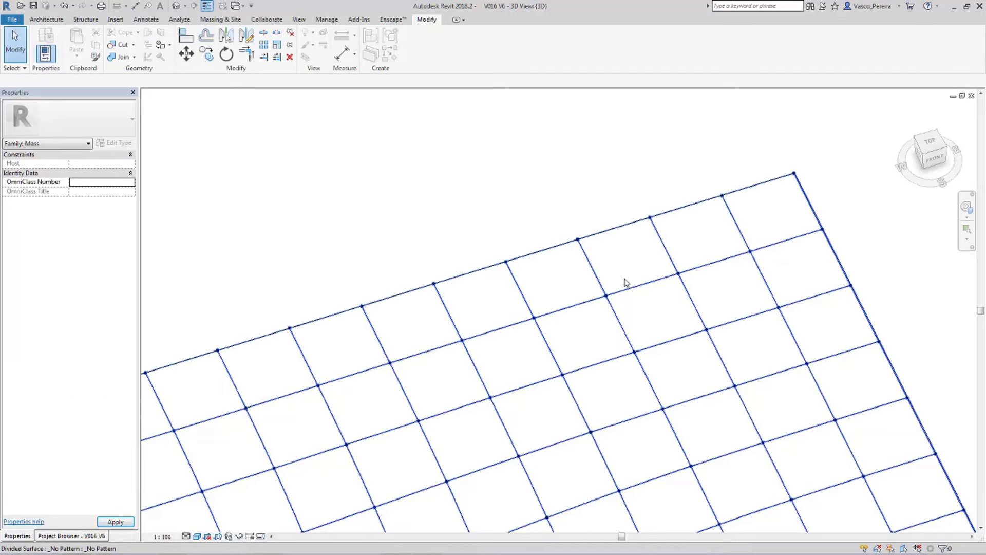
left_click(65, 6)
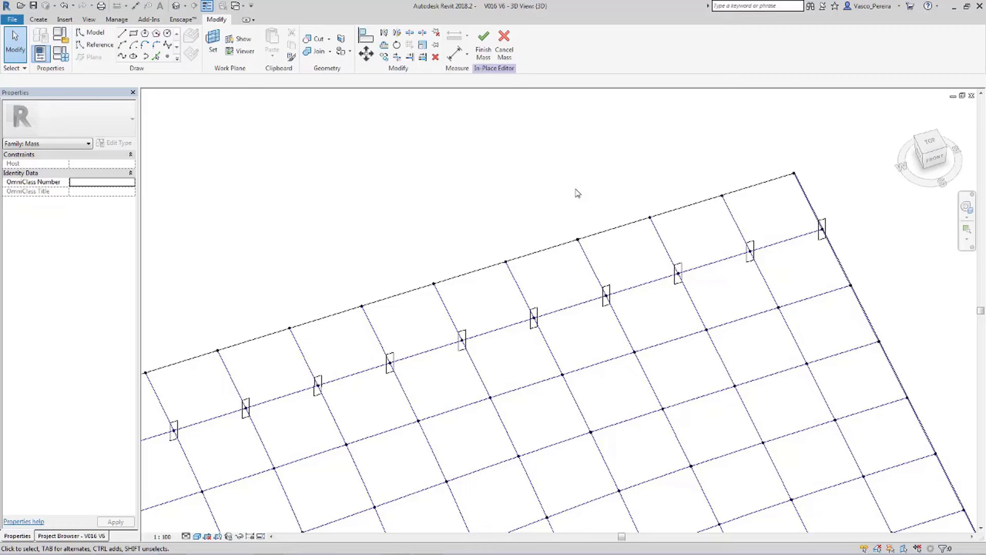
key("Escape")
key("c")
key("m")
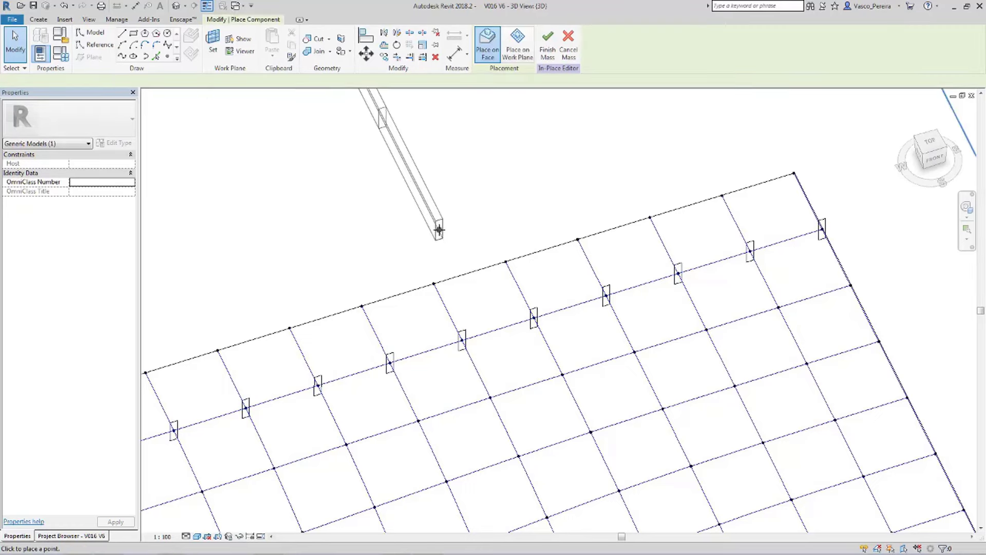
scroll(439, 230, "down", 6)
scroll(375, 361, "up", 2)
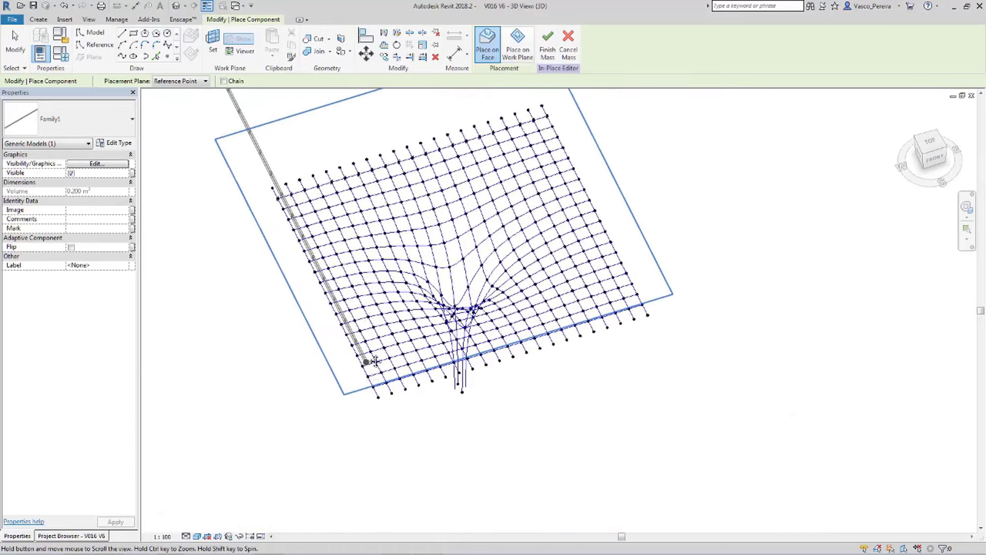
scroll(374, 361, "up", 3)
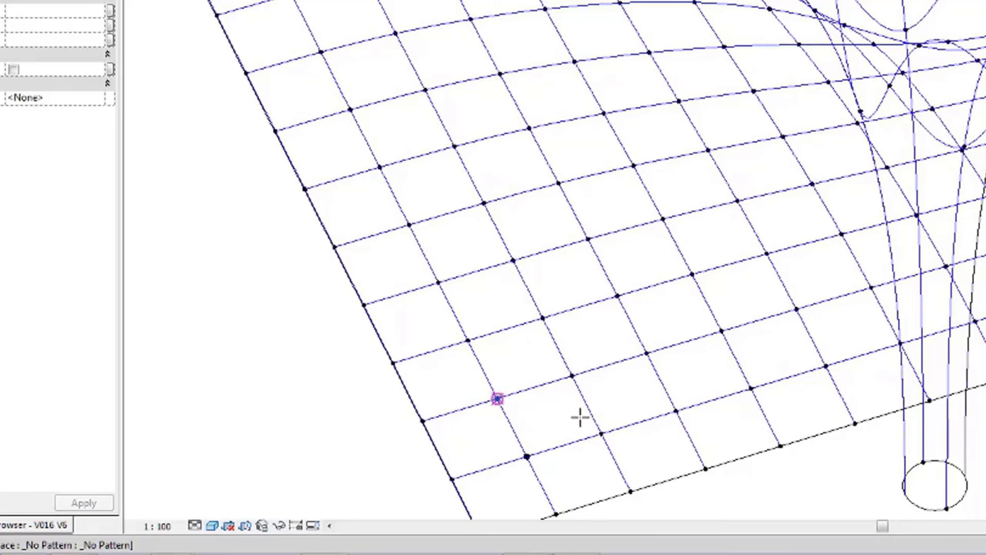
left_click(601, 433)
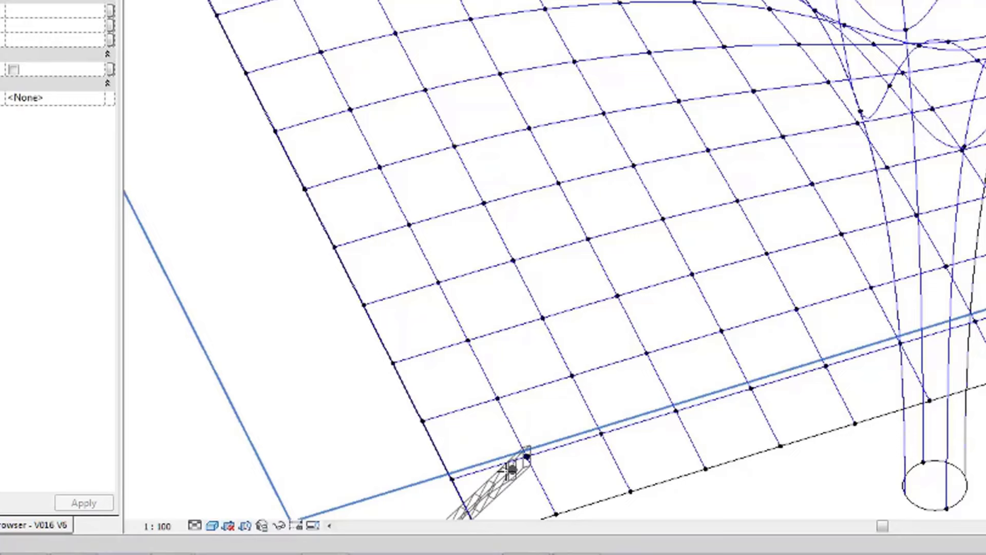
scroll(519, 477, "up", 3)
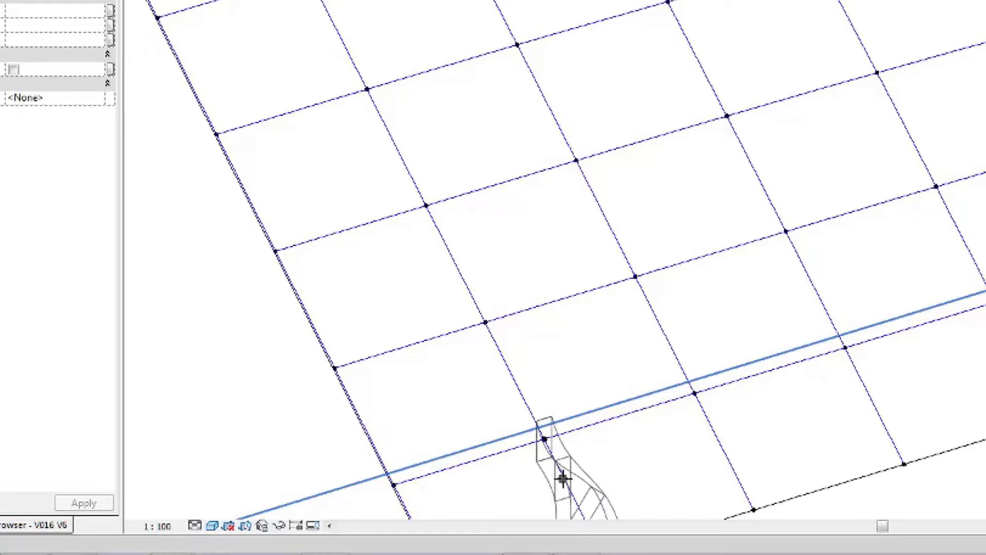
scroll(563, 479, "down", 5)
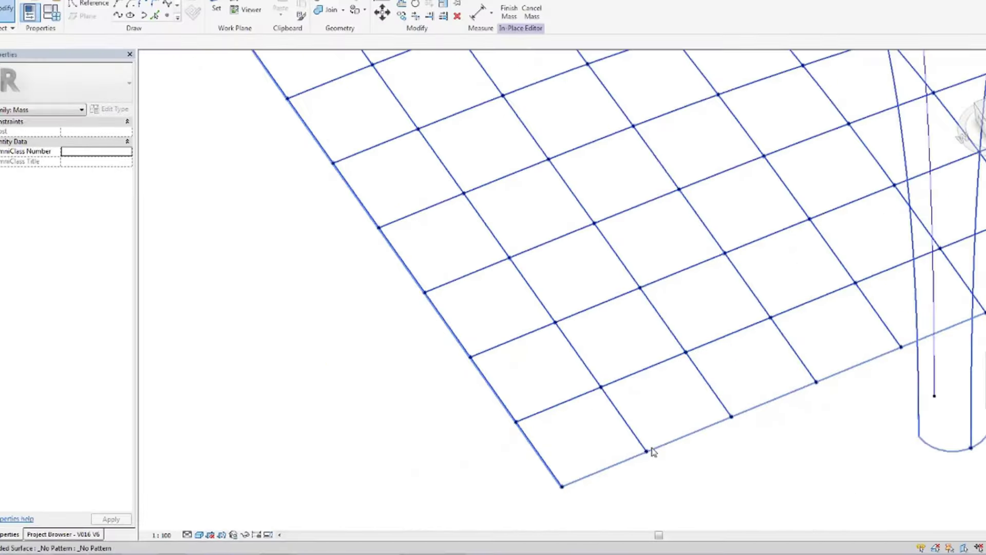
Step: Remove the beam instance that shows only profiles and place a new Family1 beam, hosting its first six points on consecutive nodes of the side's second grid line
middle_click_drag(504, 237, 509, 279)
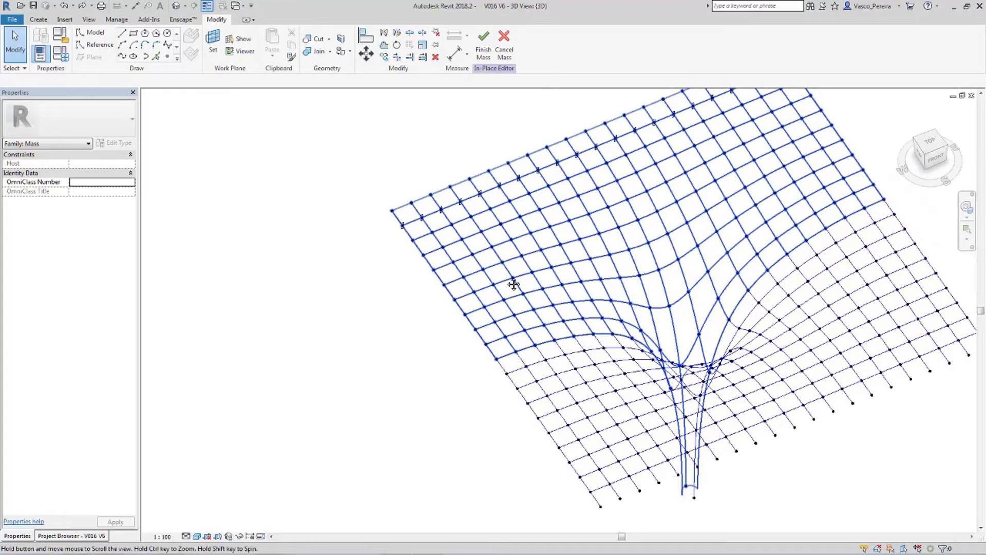
scroll(414, 210, "up", 5)
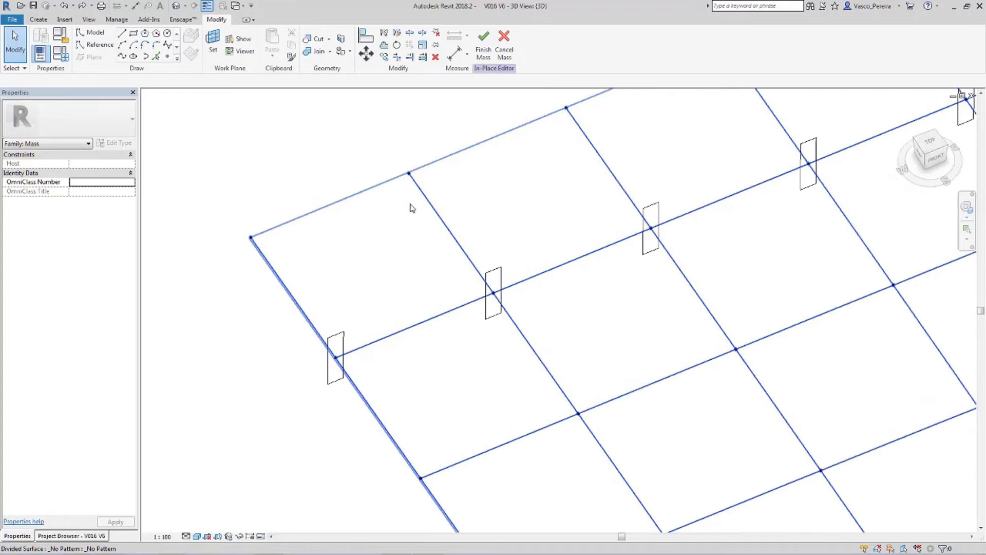
left_click(502, 275)
key("c")
key("s")
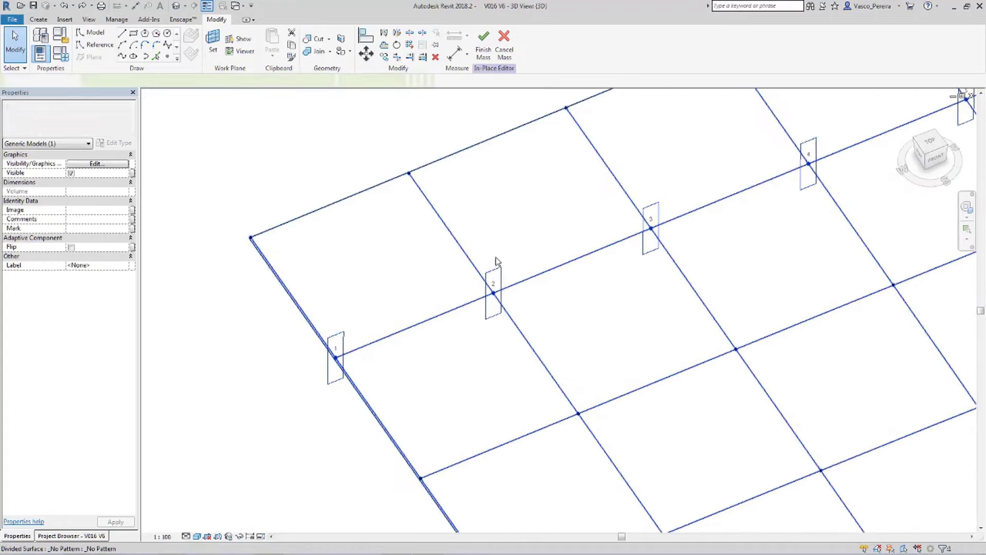
scroll(409, 174, "down", 3)
scroll(494, 295, "down", 3)
middle_click_drag(522, 313, 376, 181)
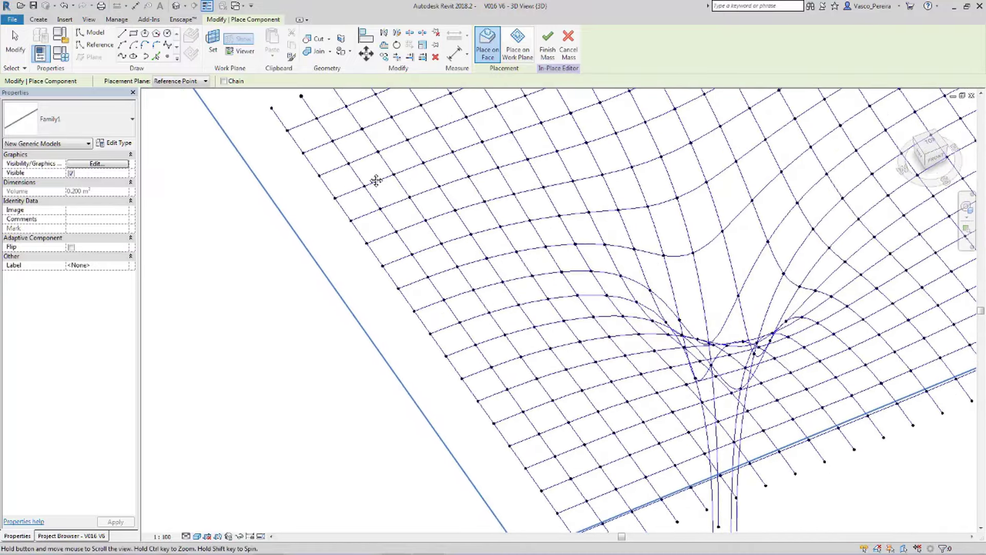
scroll(368, 173, "down", 1)
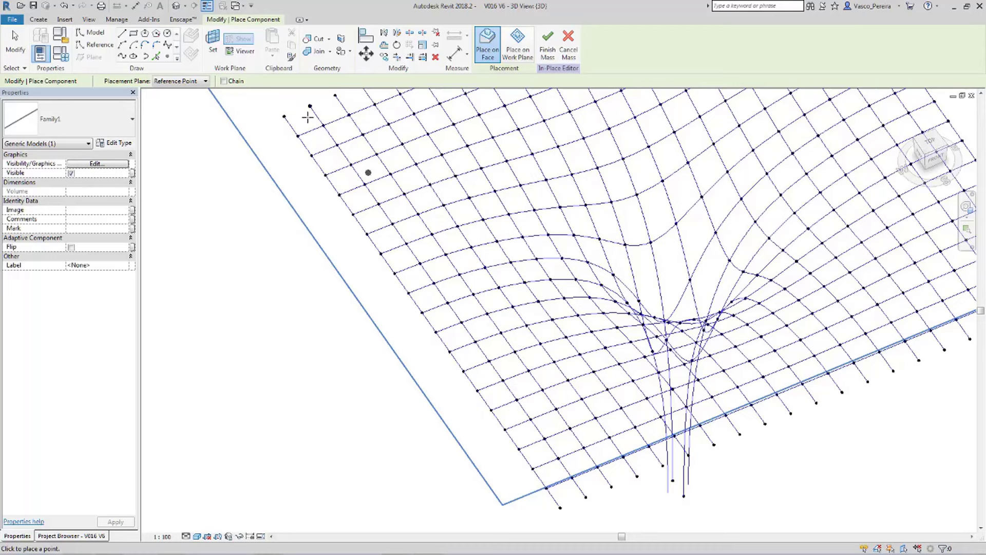
left_click(324, 125)
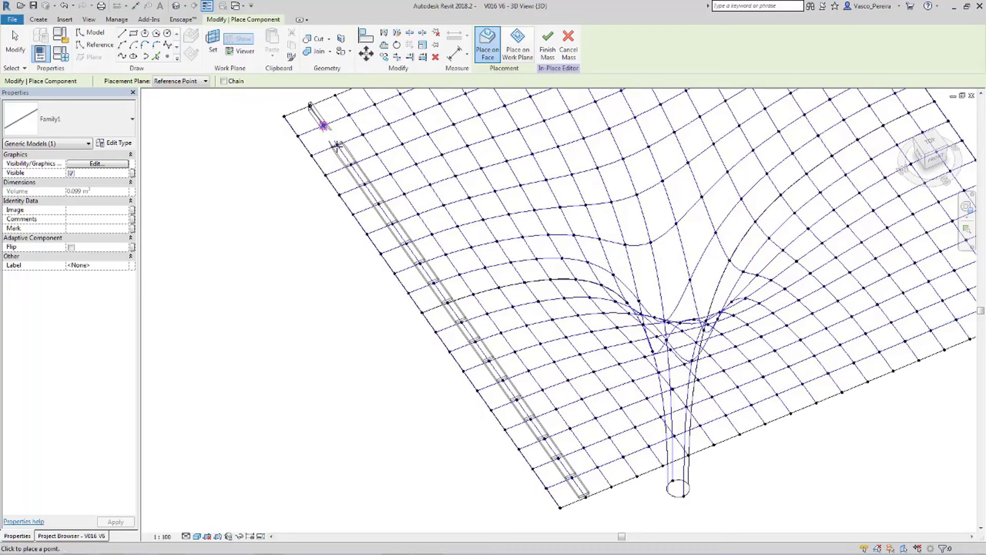
key("ctrl+z")
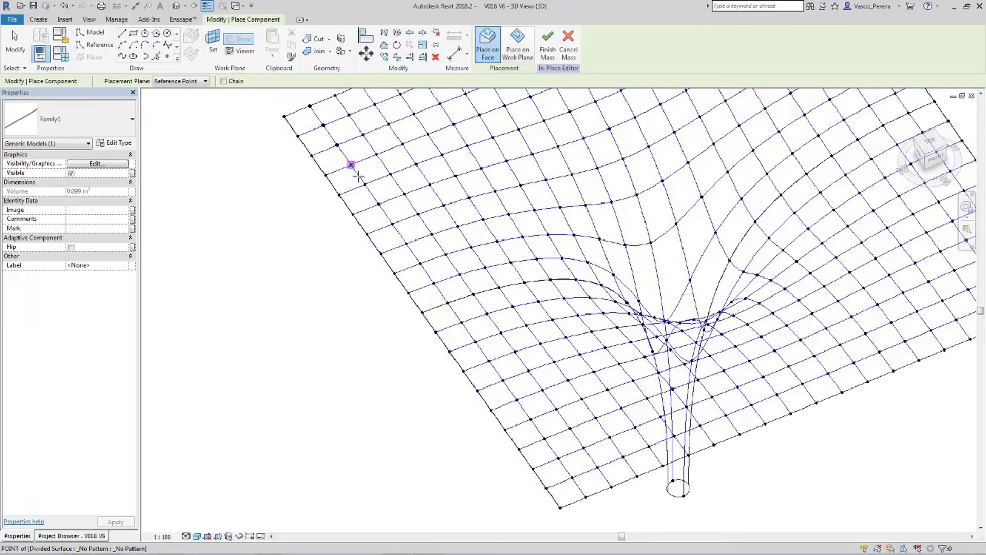
left_click(364, 183)
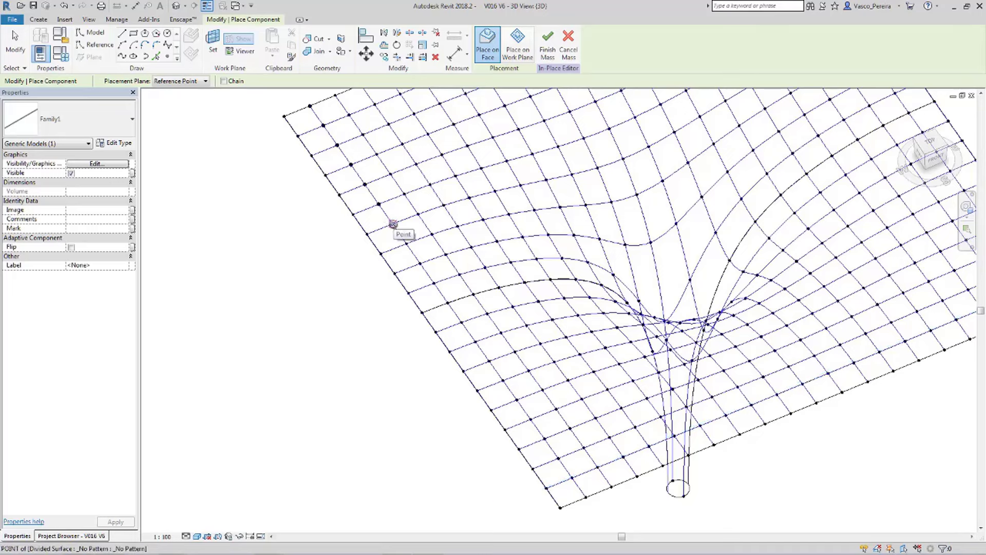
key("Escape")
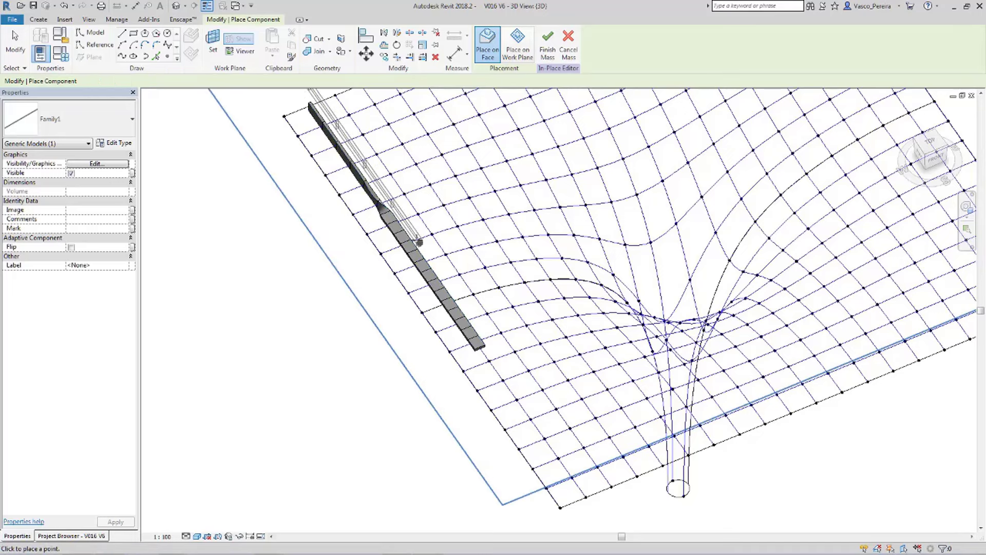
key("Escape")
Step: Rehost the beam's first unattached adaptive point, where it twists, onto the next node of the same grid line
left_click(385, 213)
scroll(385, 212, "up", 1)
left_click(520, 44)
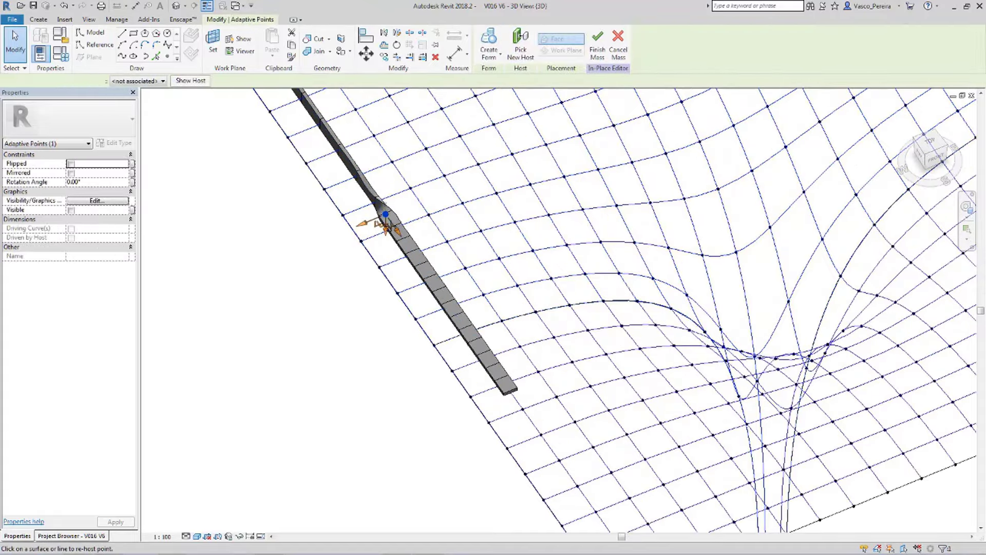
left_click(395, 226)
scroll(385, 210, "up", 2)
middle_click_drag(407, 247, 493, 283, "shift")
key("Escape")
Step: Starting from the beam's free end, rehost its last three adaptive points onto the final three nodes of the grid line
middle_click_drag(729, 355, 395, 226)
scroll(445, 260, "up", 1)
left_click(445, 261)
left_click(521, 44)
left_click(877, 441)
left_click(420, 247)
left_click(520, 44)
left_click(821, 416)
left_click(393, 232)
left_click(521, 44)
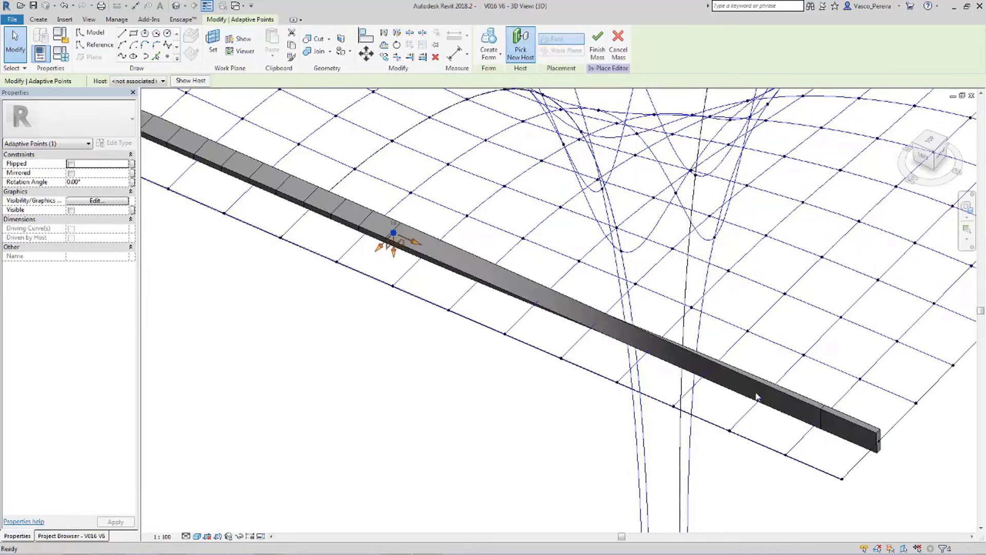
left_click(765, 392)
Step: Continue back along the beam, rehosting the next four unattached adaptive points onto the next four grid-line nodes
left_click(366, 221)
left_click(710, 368)
left_click(339, 209)
left_click(520, 44)
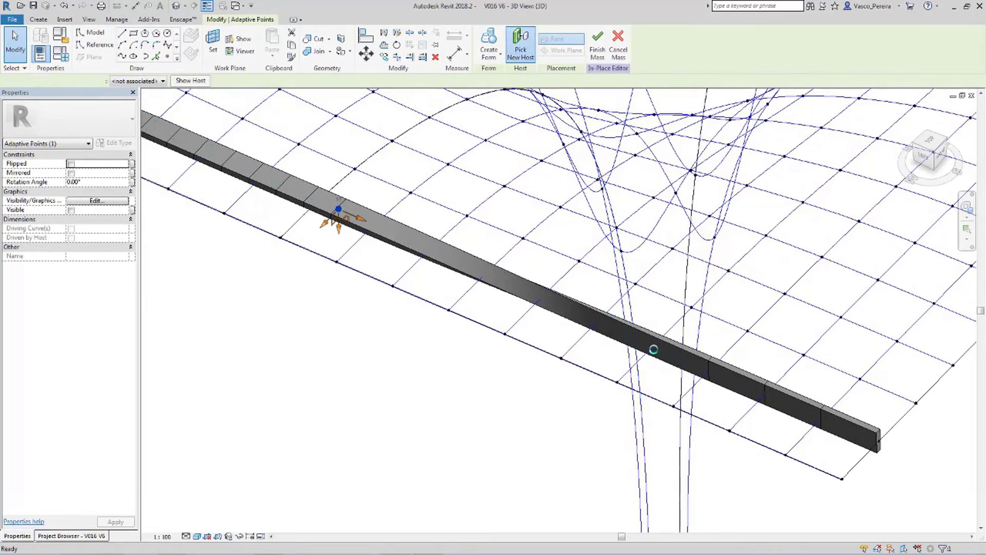
left_click(654, 345)
left_click(311, 197)
left_click(520, 44)
left_click(597, 321)
left_click(284, 185)
left_click(521, 44)
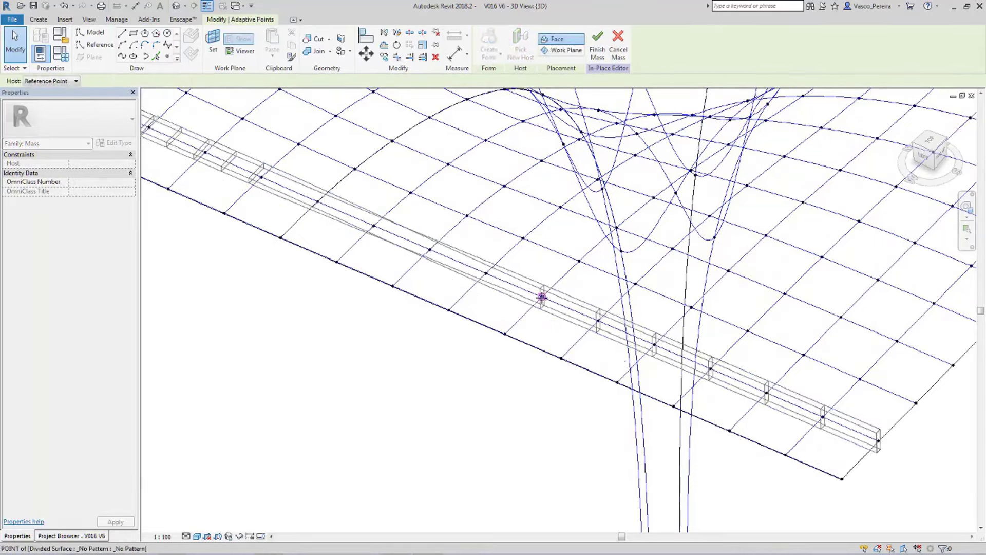
left_click(542, 297)
Step: Rehost the remaining unattached adaptive points onto their nodes so the whole beam follows the second grid line
left_click(256, 173)
left_click(520, 44)
left_click(486, 273)
left_click(229, 161)
left_click(520, 44)
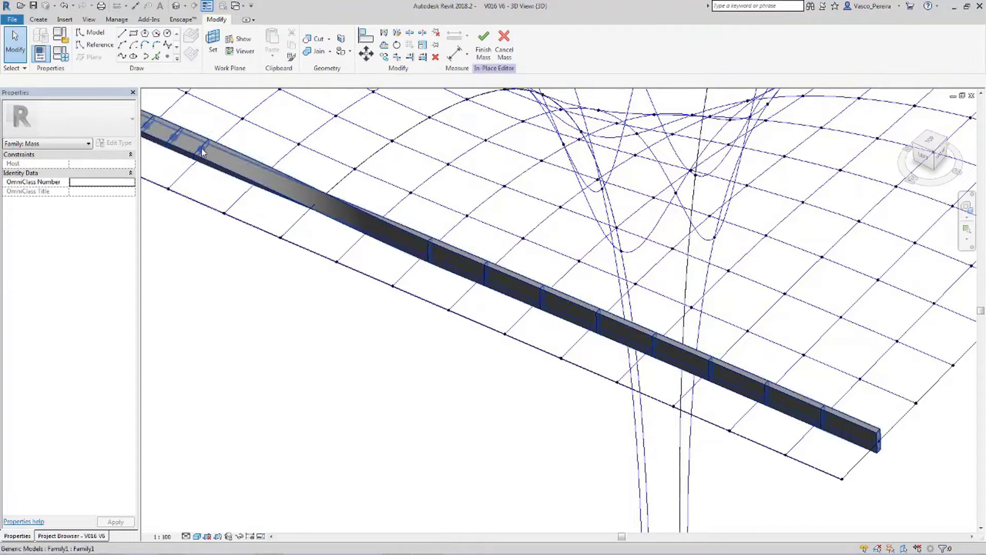
left_click(430, 250)
key("Escape")
Step: Select the completed beam and repeat it across the divided surface's grid lines
scroll(433, 287, "down", 5)
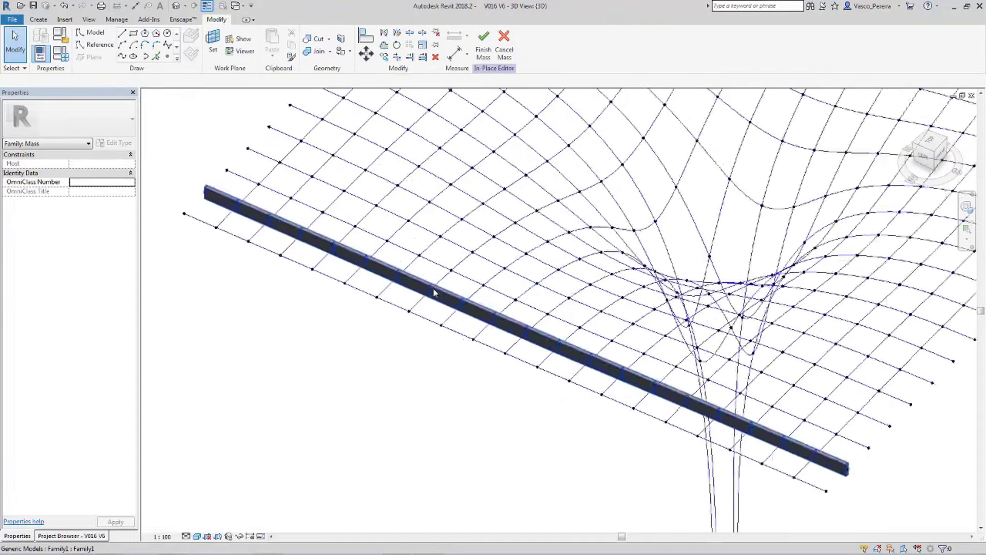
scroll(448, 375, "up", 1)
scroll(465, 280, "down", 1)
middle_click_drag(484, 274, 372, 323)
left_click(229, 193)
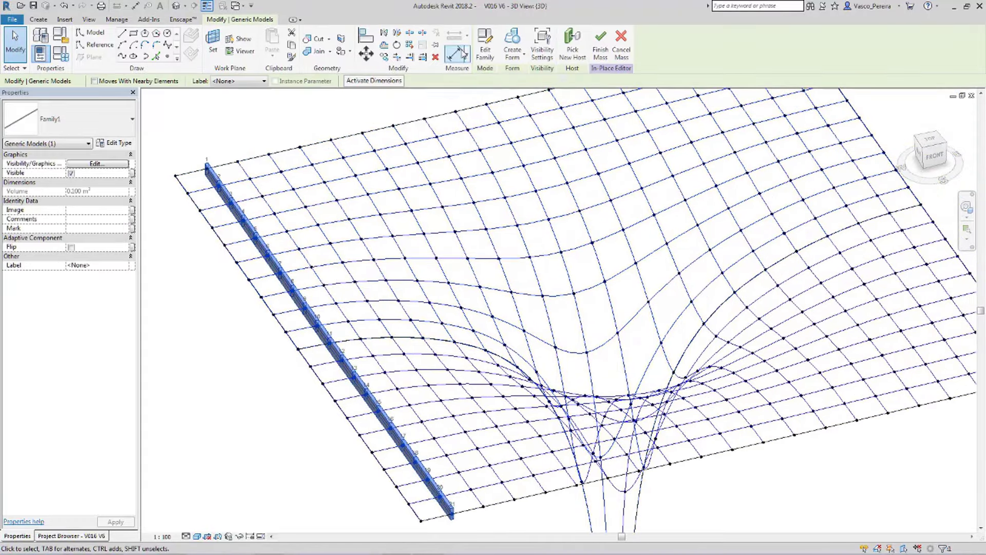
left_click(409, 45)
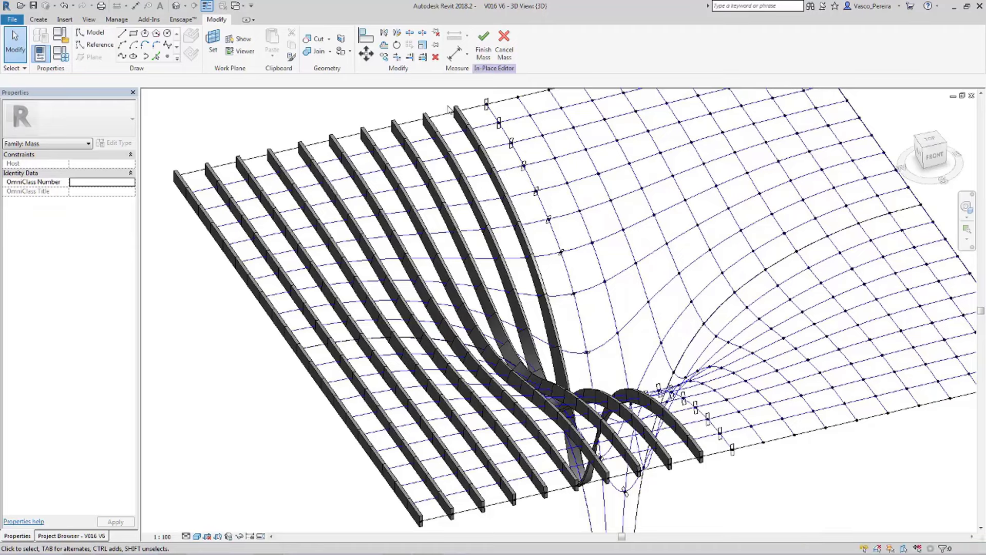
Step: Remove the repeater to release its beams as individual components, and delete the instance made only of profiles near the funnel's centre
left_click(492, 116)
key("Escape")
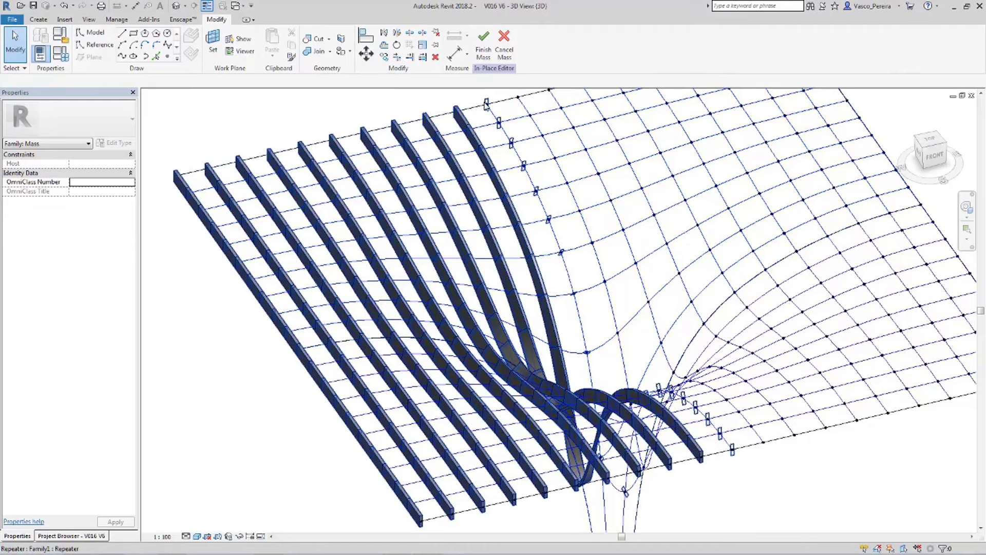
left_click(465, 119)
left_click(493, 57)
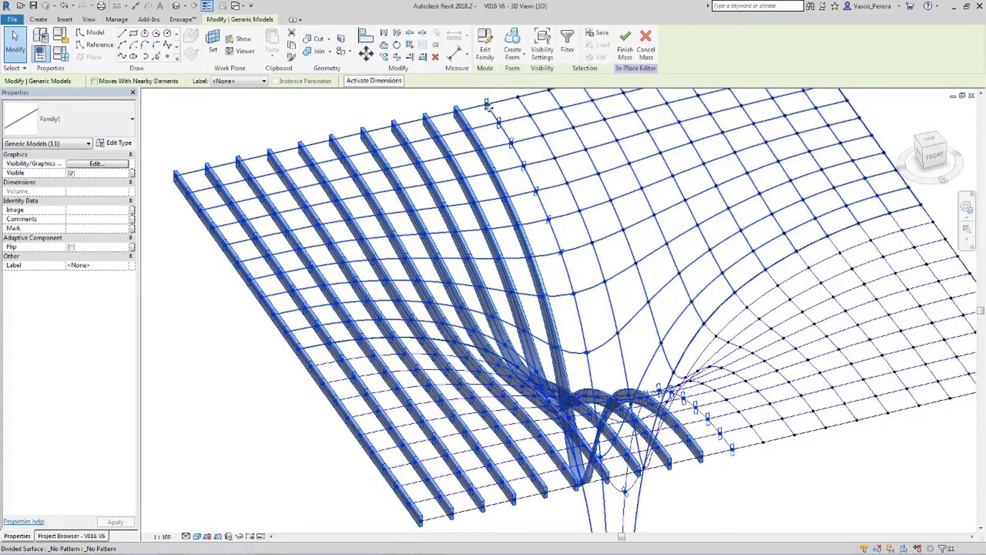
key("Escape")
left_click(516, 130)
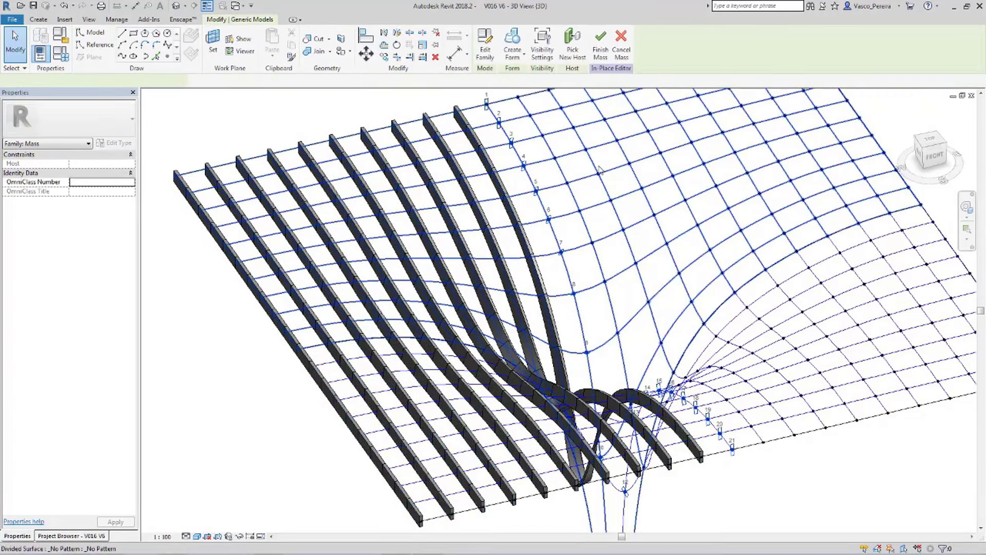
key("Escape")
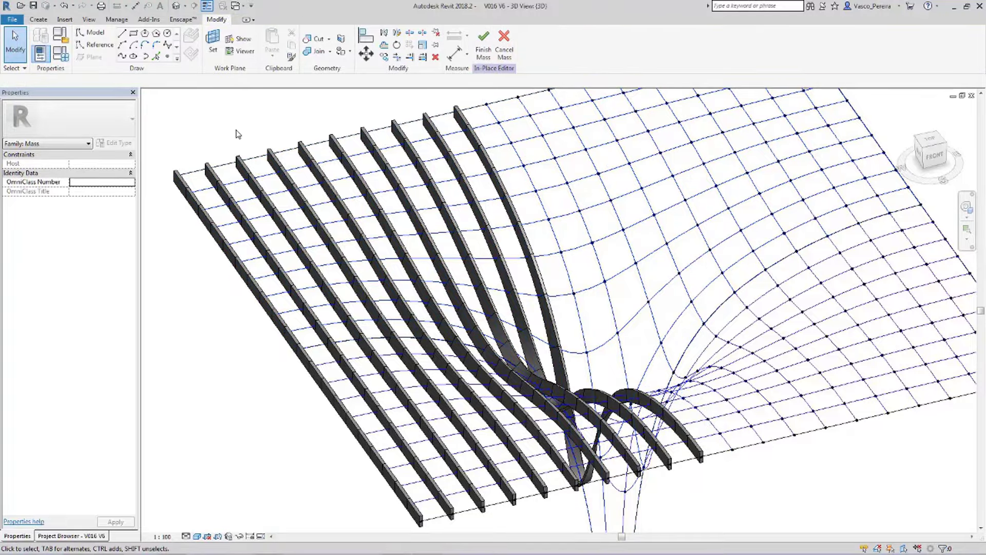
Step: Examine the shape and twisting of the repeated beams around the funnel neck from several angles
middle_click_drag(228, 134, 257, 99, "shift")
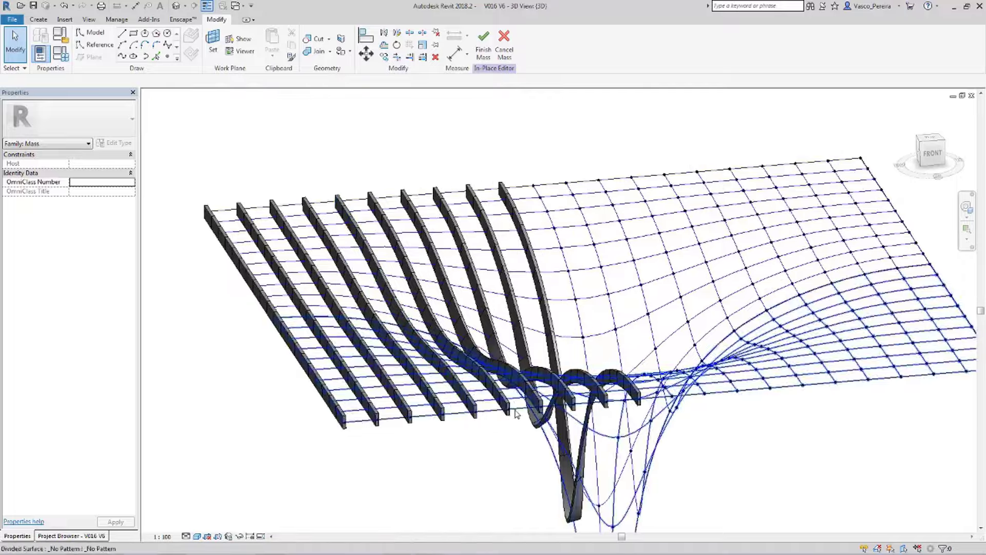
scroll(522, 417, "up", 4)
middle_click_drag(522, 417, 513, 447, "shift")
scroll(509, 393, "up", 5)
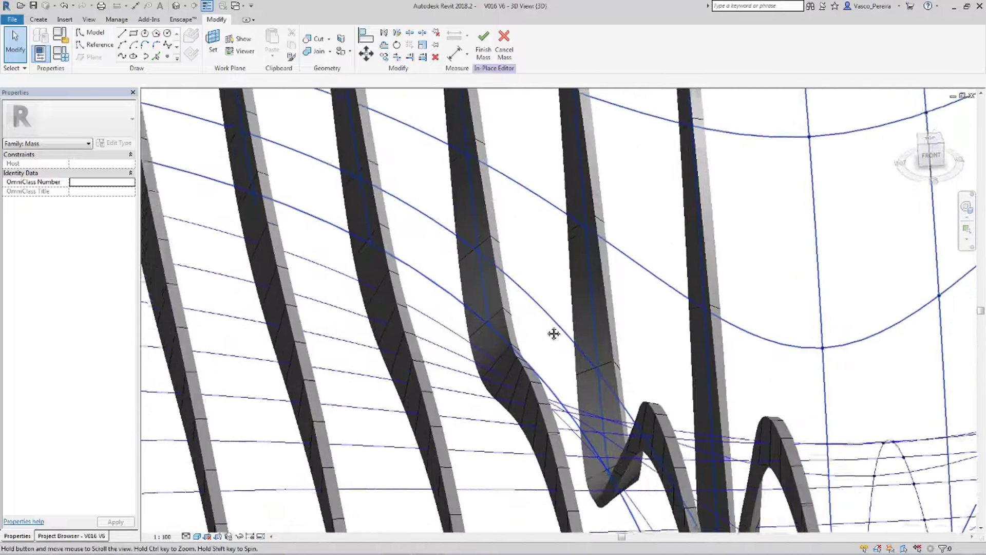
middle_click_drag(552, 333, 554, 293)
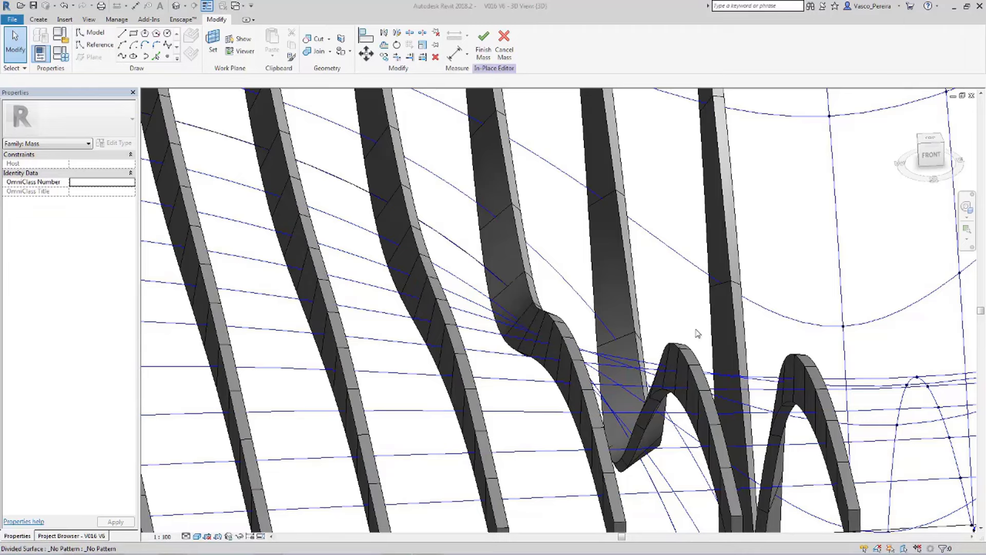
scroll(683, 329, "down", 3)
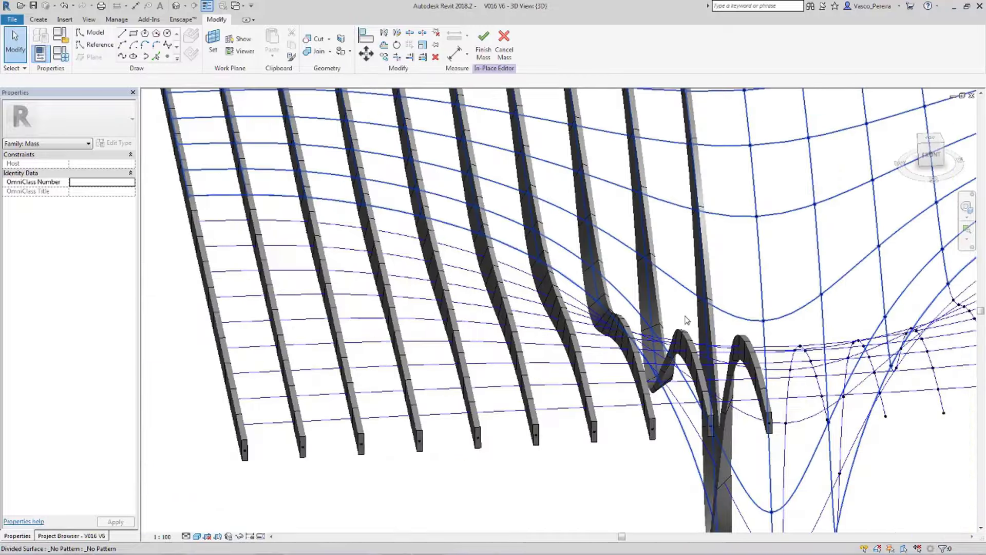
middle_click_drag(686, 388, 660, 396, "shift")
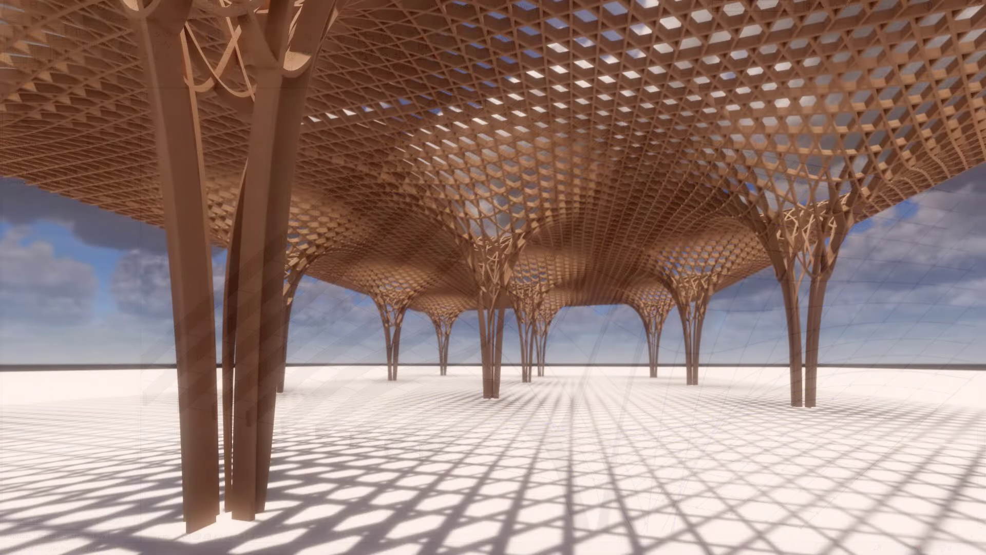